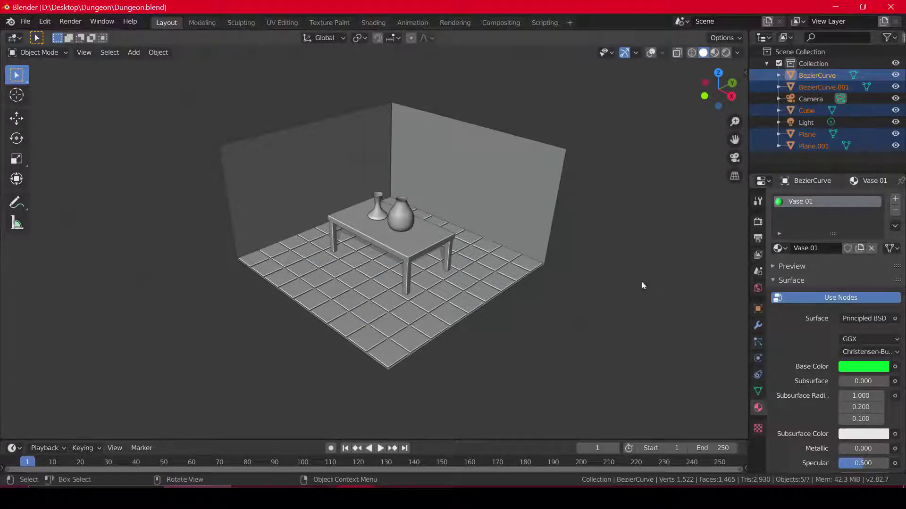
Step: Check the vase, wall and floor materials, then box-select the vases, table, wall and floor
click(398, 214)
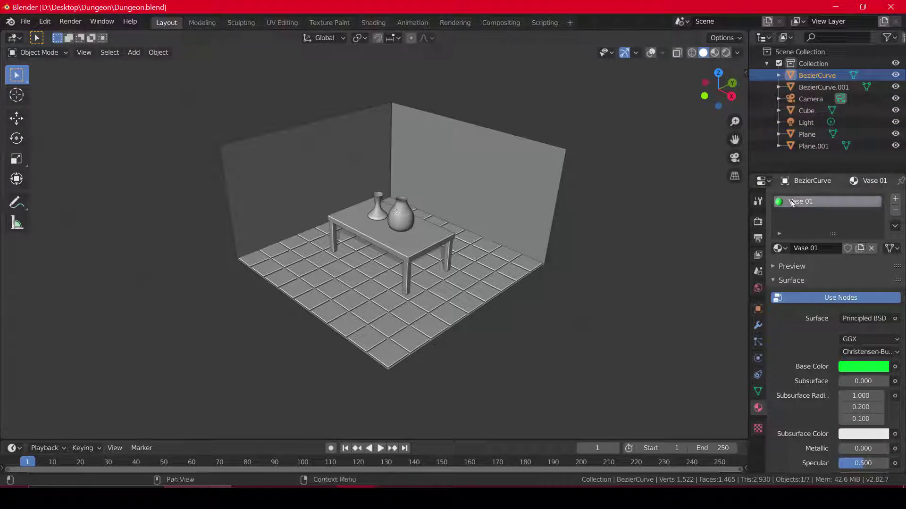
click(505, 187)
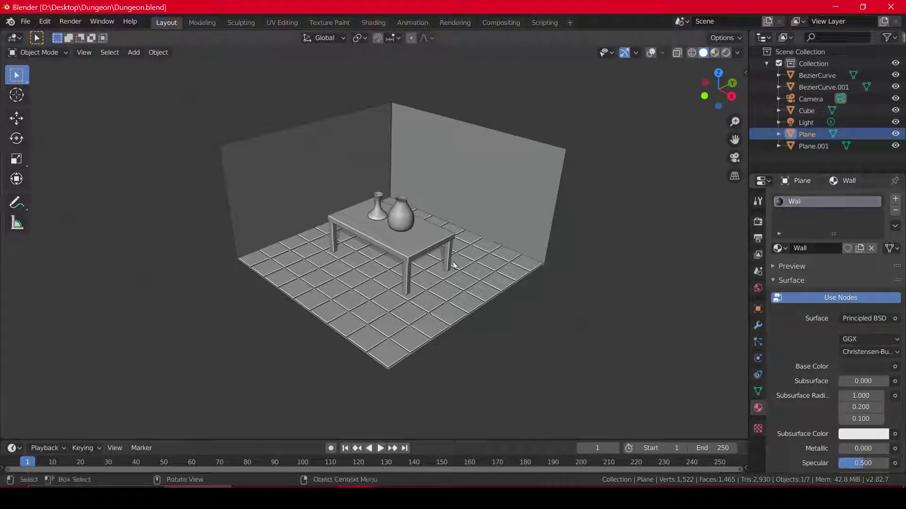
click(502, 269)
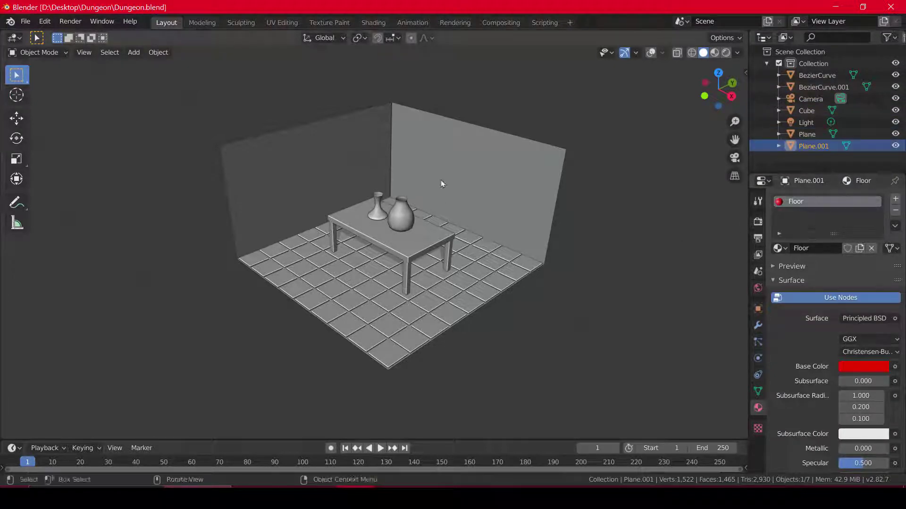
click(381, 209)
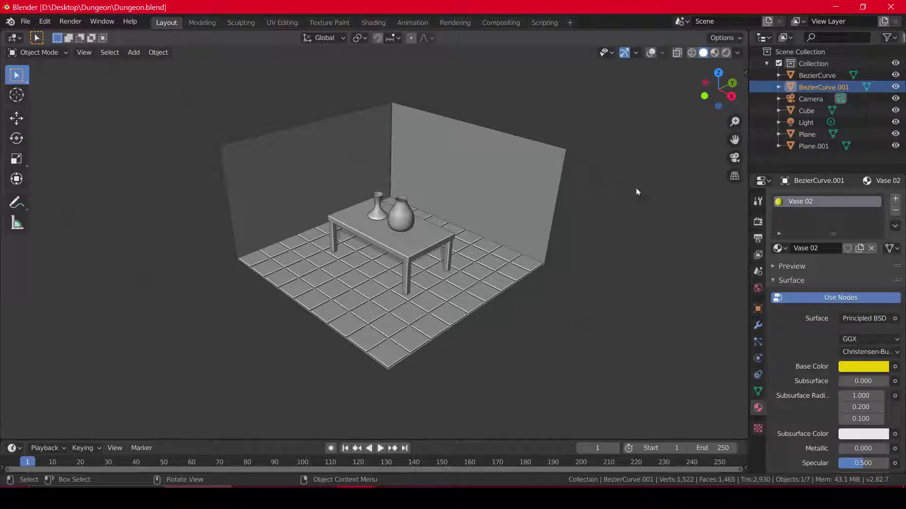
drag(273, 92, 526, 346)
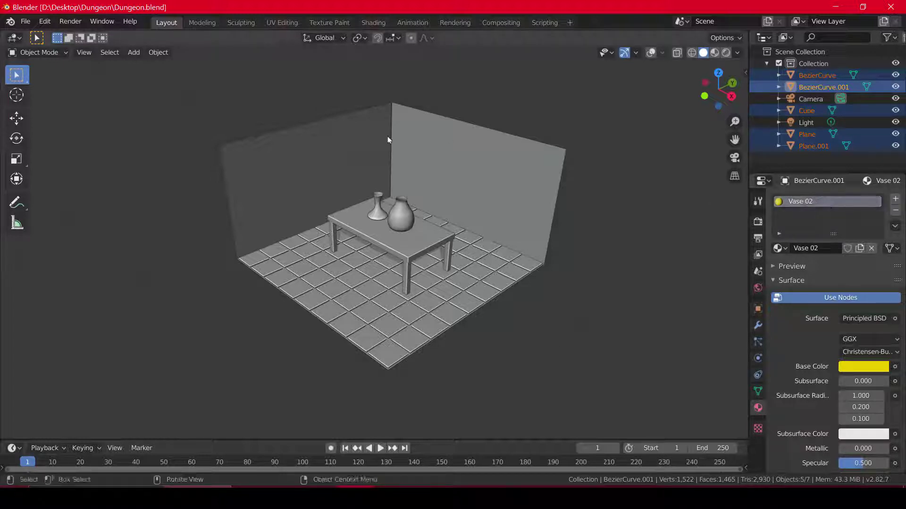
Step: Export an FBX limited to Selected Objects, named Dungeon2.fbx, into the Dungeon folder
click(25, 22)
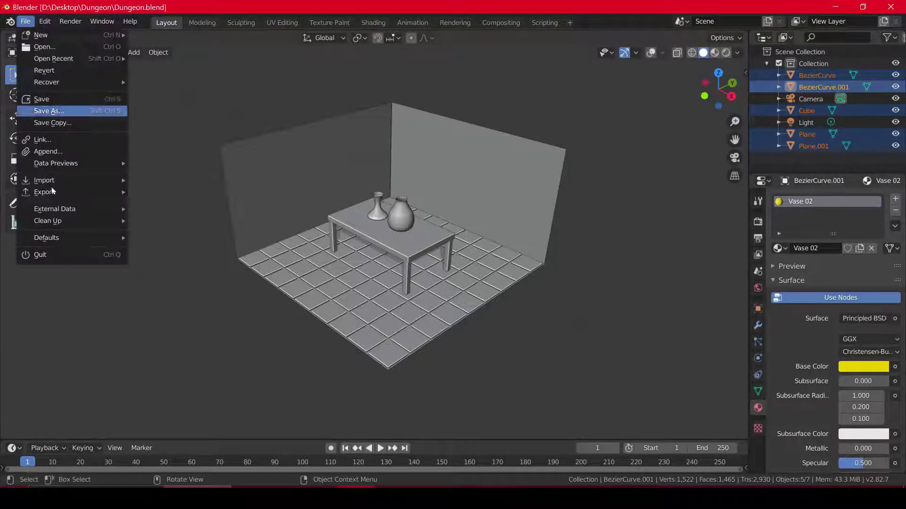
mouse_move(53, 192)
click(180, 264)
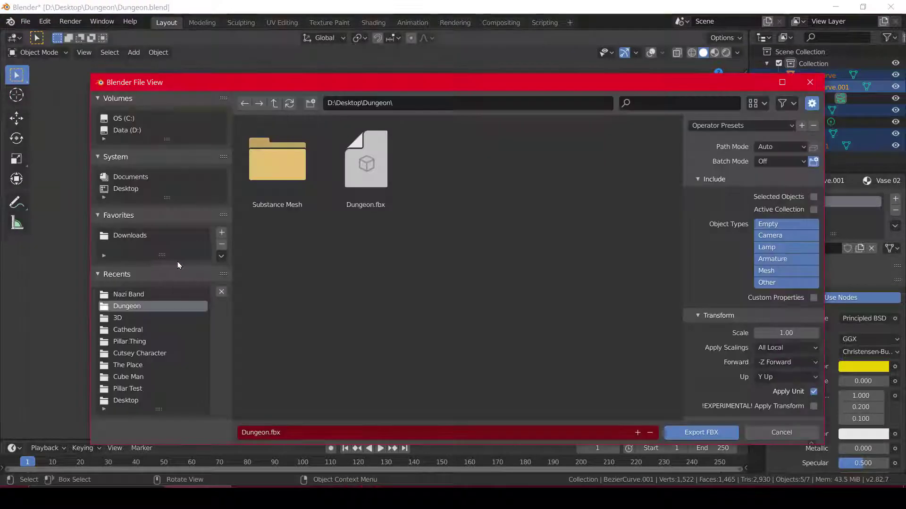
click(812, 198)
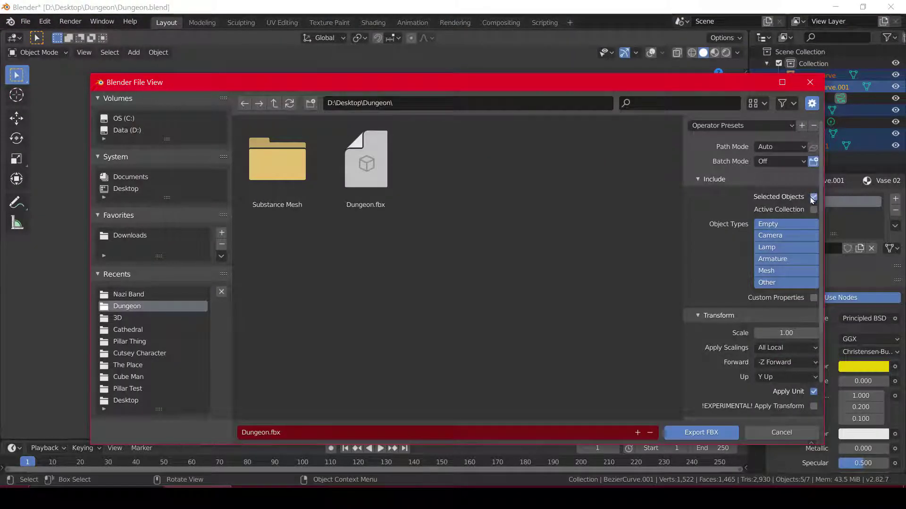
click(365, 165)
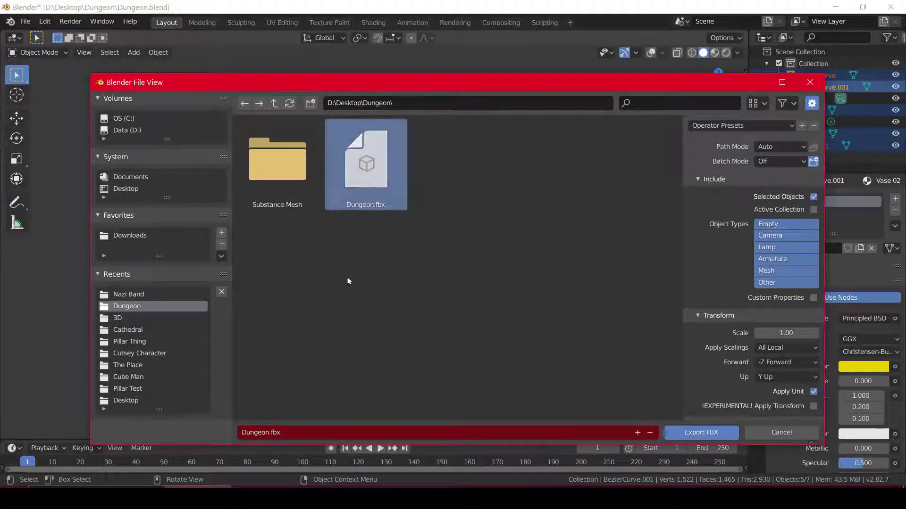
click(270, 433)
text(2)
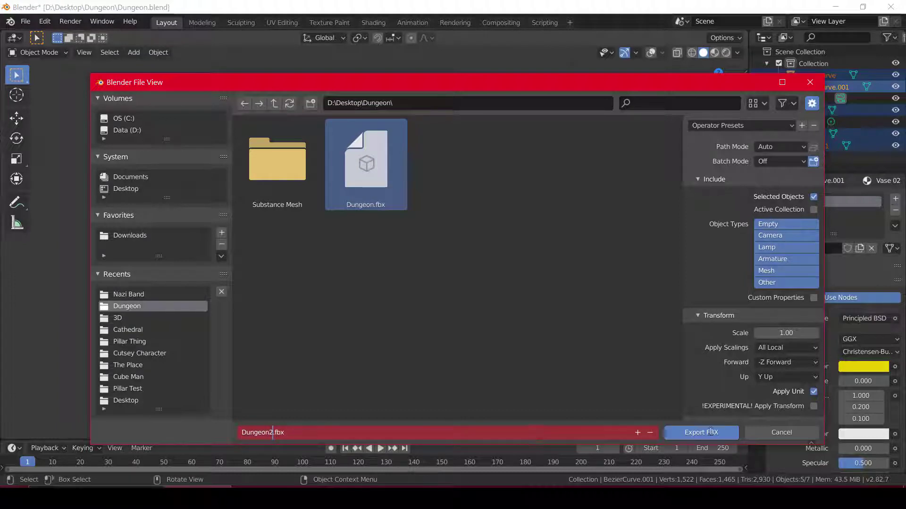
click(710, 432)
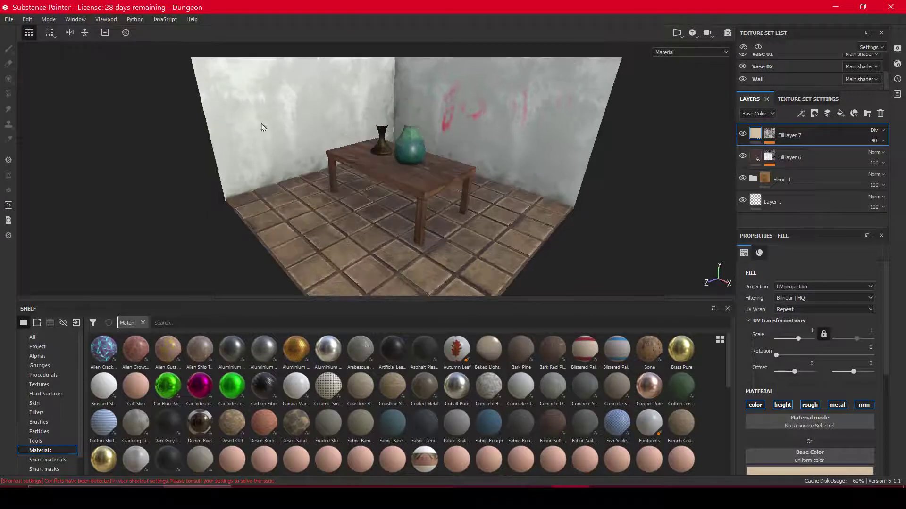
Step: Open the Export Textures dialog from the File menu
click(9, 20)
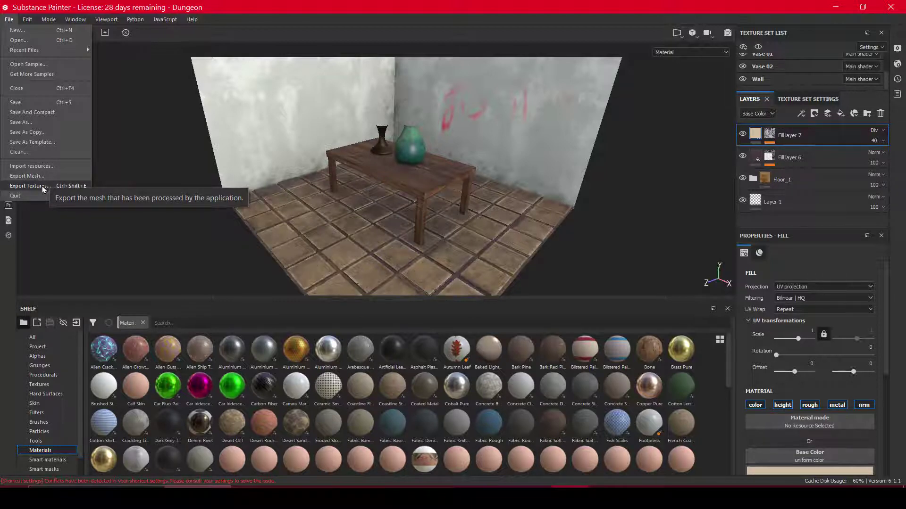
click(41, 187)
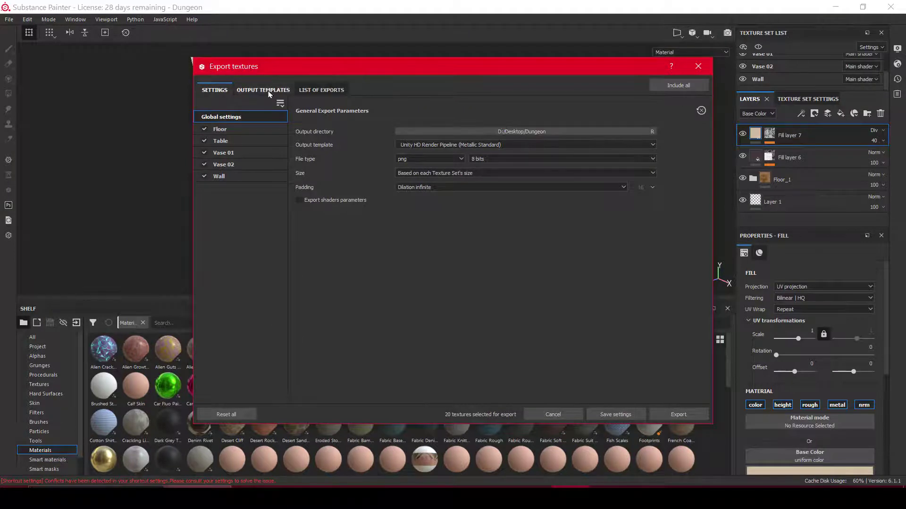
Step: Preview the Unity HD and Universal Render Pipeline output templates, then choose a new output directory
click(270, 91)
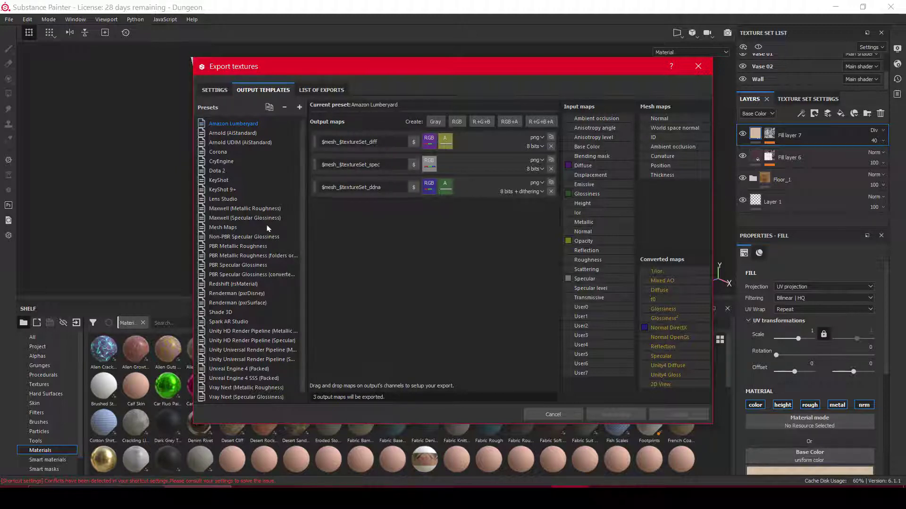
scroll(269, 228, down, 1)
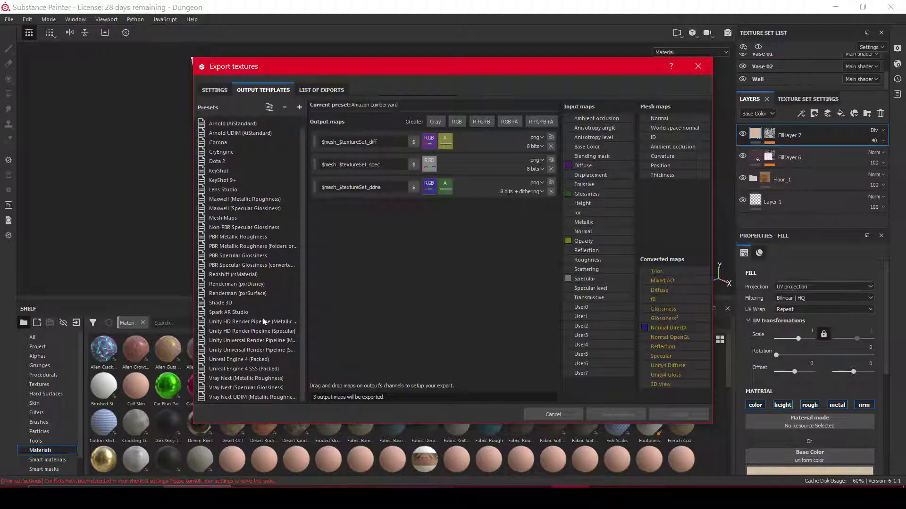
click(264, 321)
drag(303, 321, 292, 322)
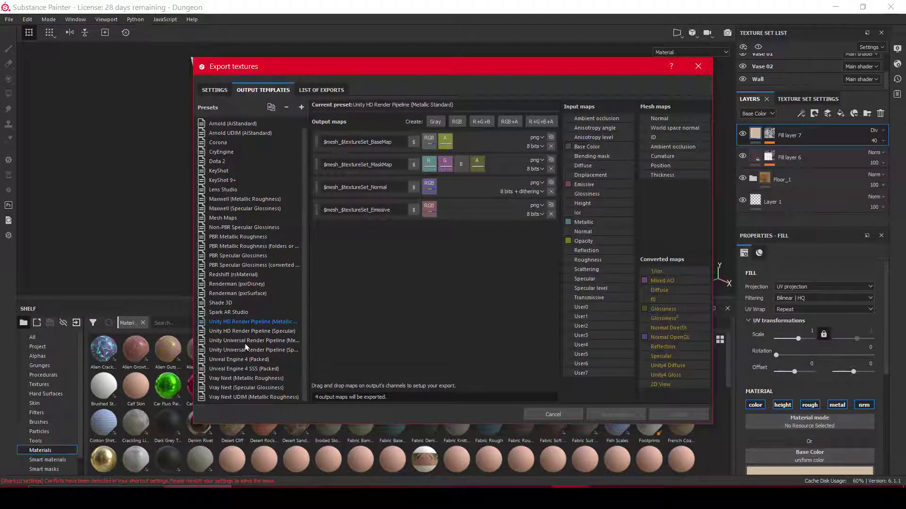
drag(308, 299, 356, 294)
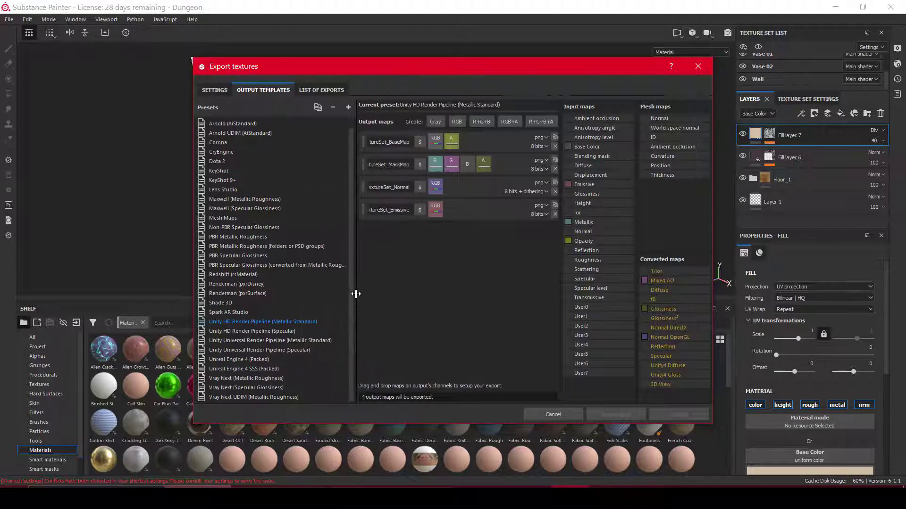
click(253, 332)
click(227, 350)
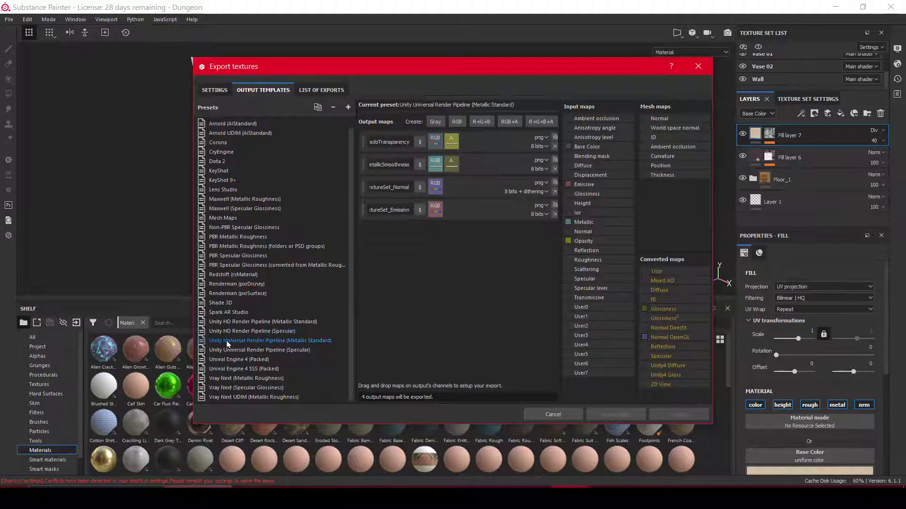
click(211, 340)
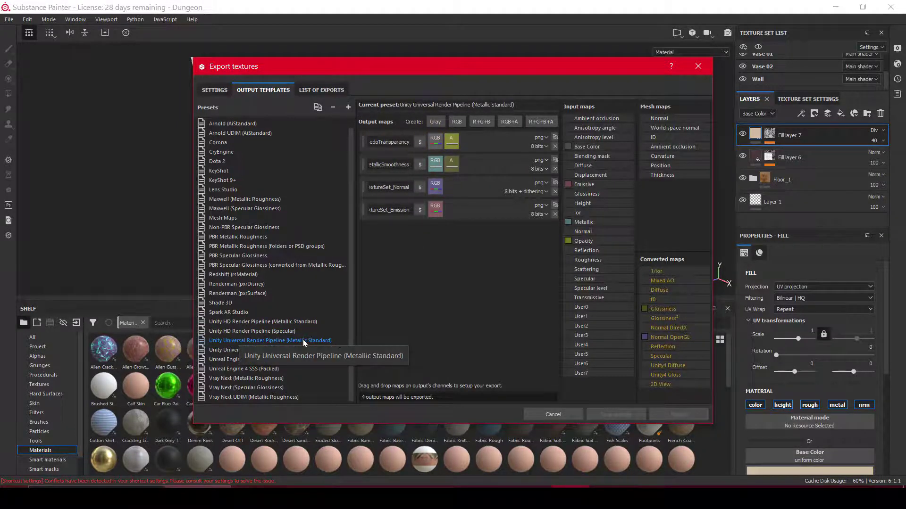
click(214, 91)
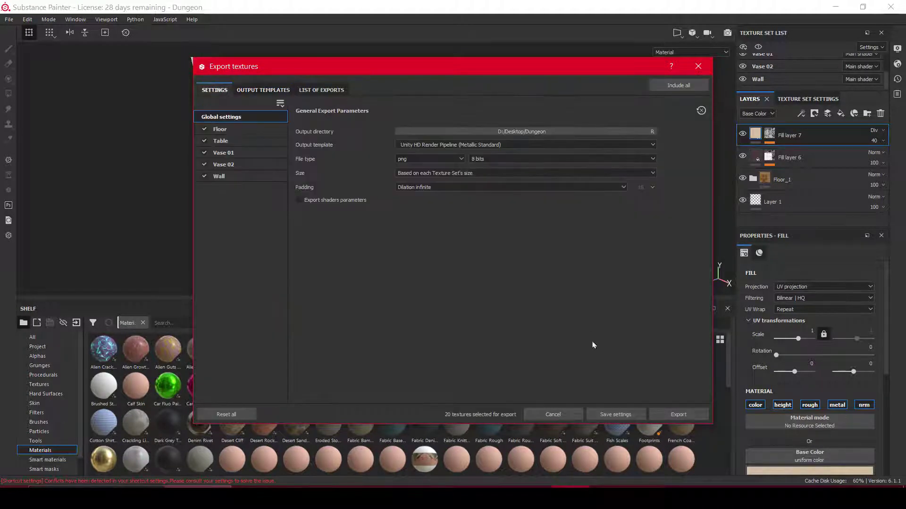
click(526, 132)
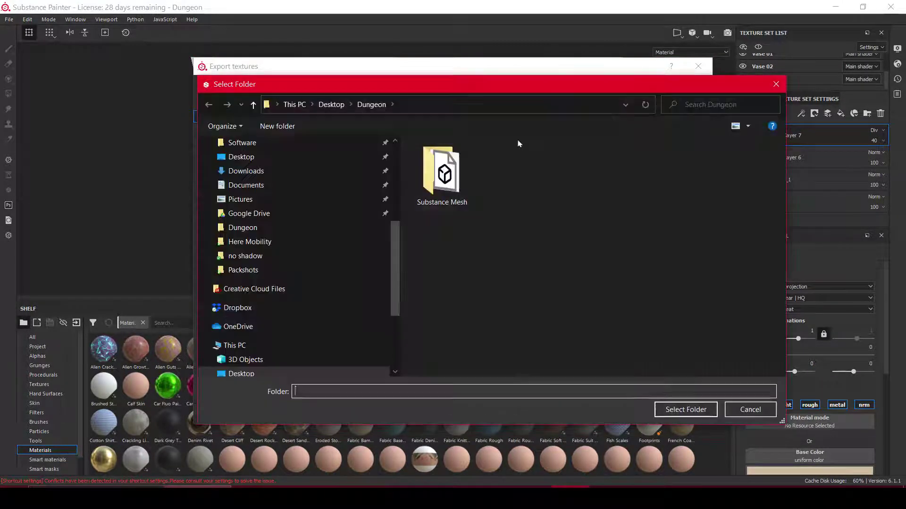
Step: Create a Dungeon To Unity folder, make it the output directory and export the textures
click(273, 128)
text(D)
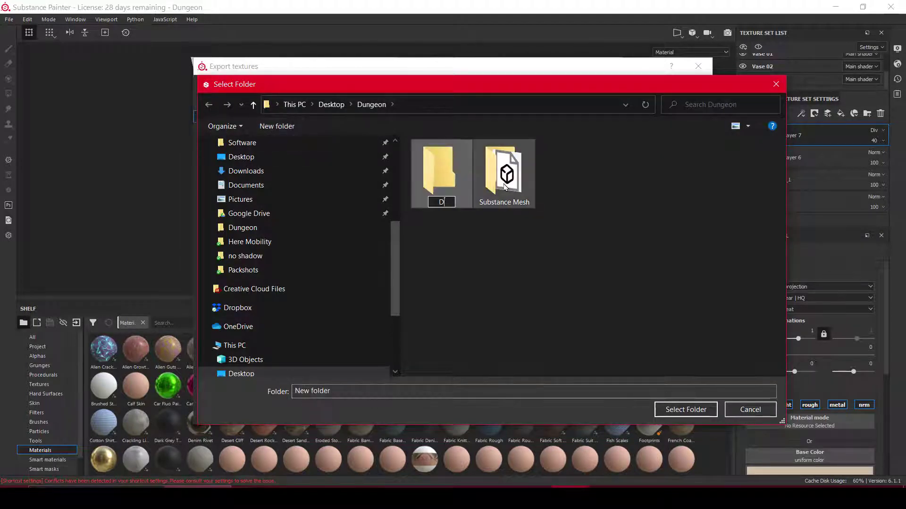
text(ungeon T)
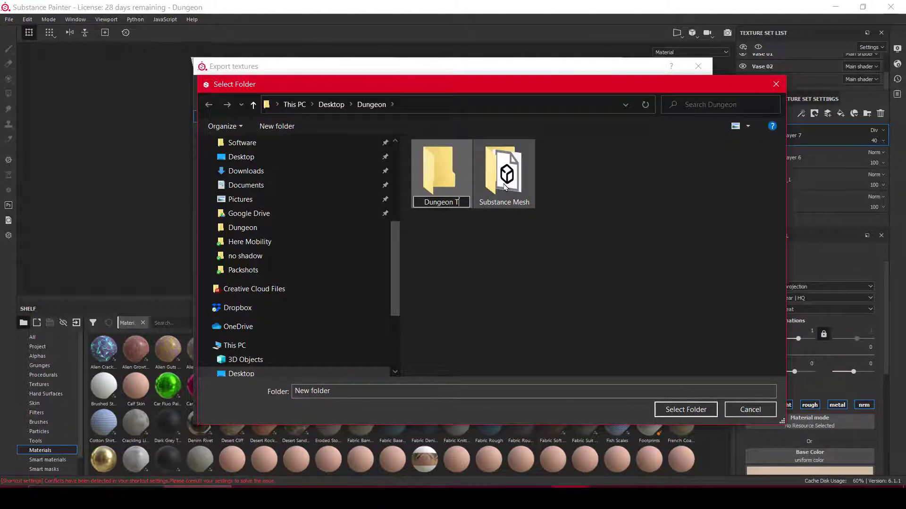
text(o Unity)
key(Return)
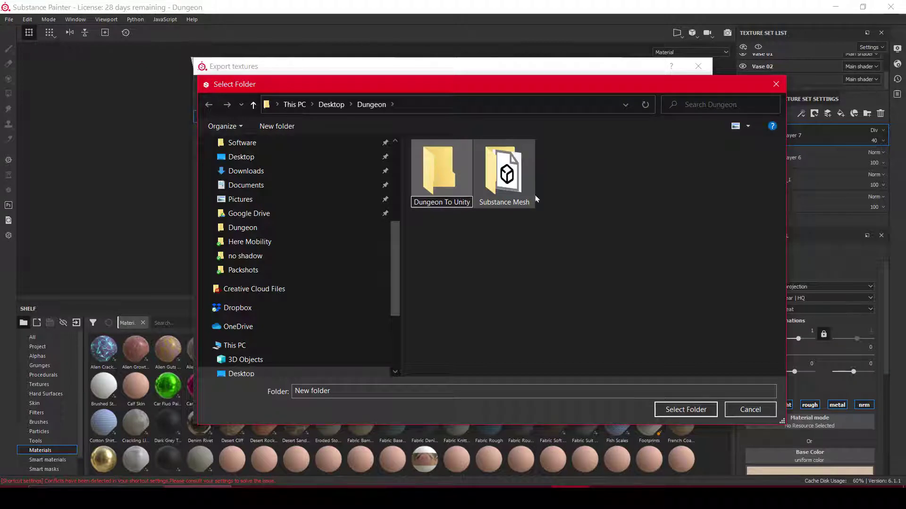
double_click(442, 169)
click(687, 409)
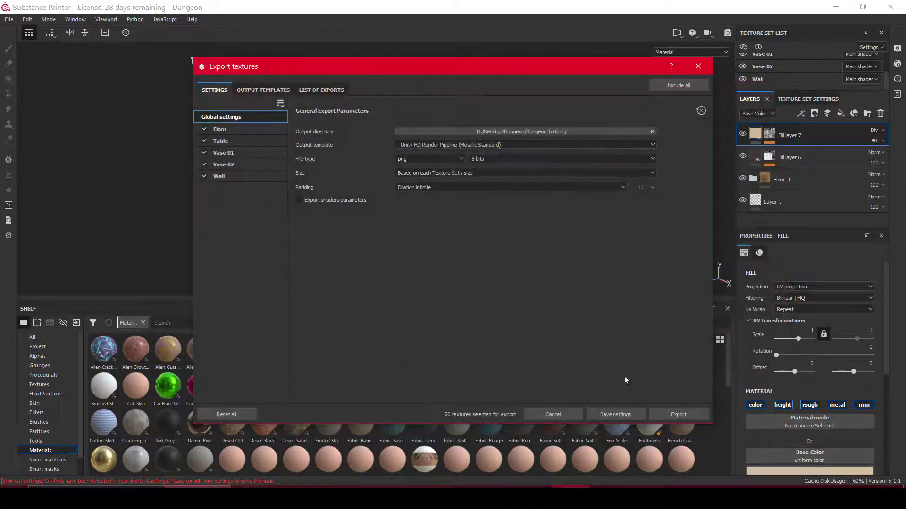
click(678, 416)
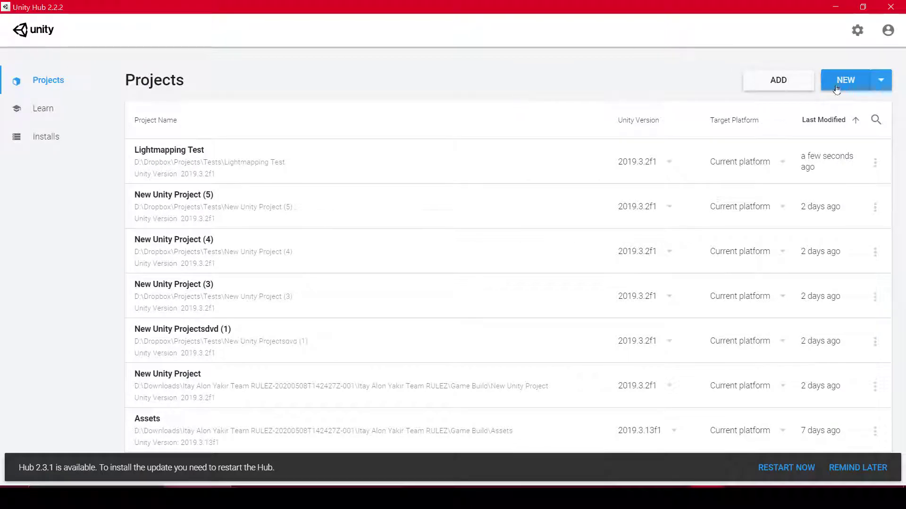
Step: Start a new project from the Unity Hub Projects page
click(846, 84)
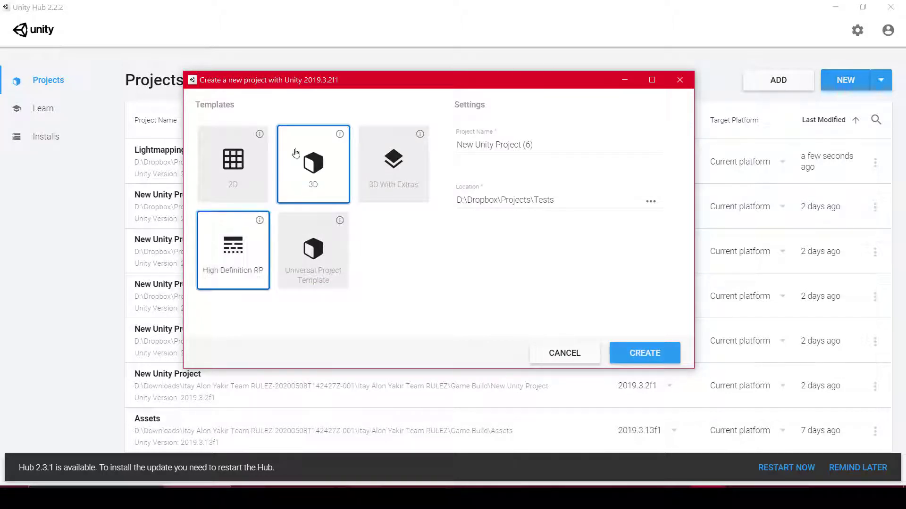
Step: Pick the 3D template for New Unity Project (6)
click(250, 146)
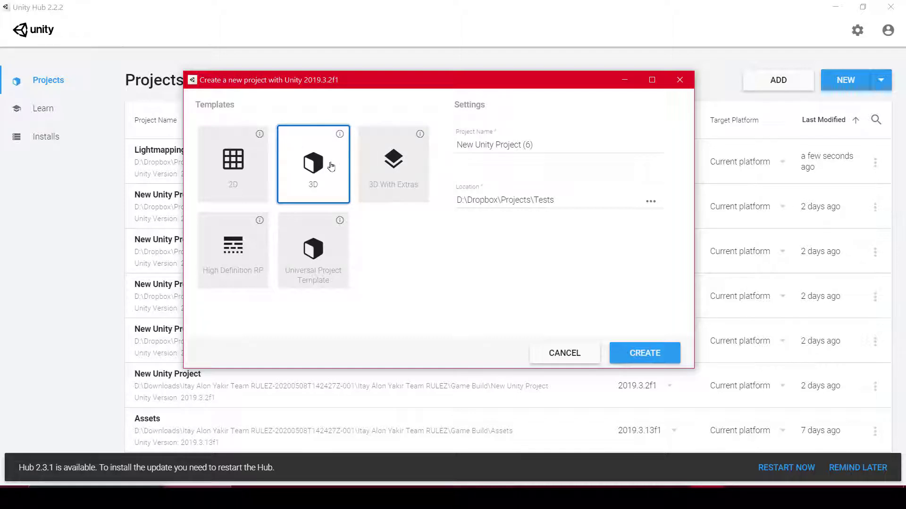
Step: Compare the 3D With Extras, High Definition RP and Universal templates, ending on 3D
click(399, 137)
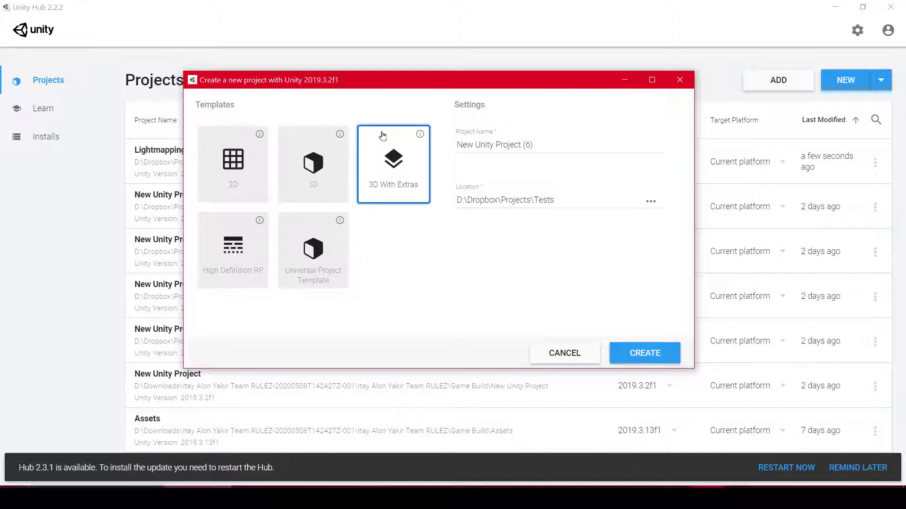
click(323, 166)
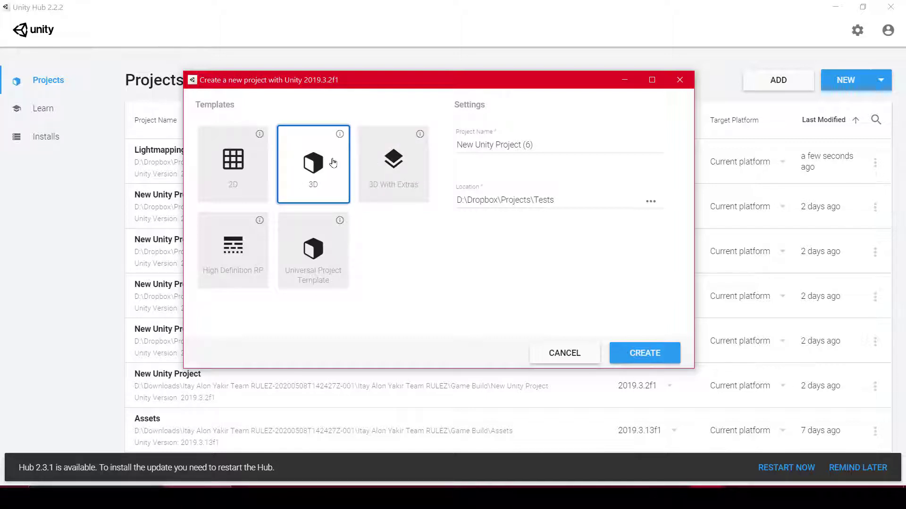
click(389, 165)
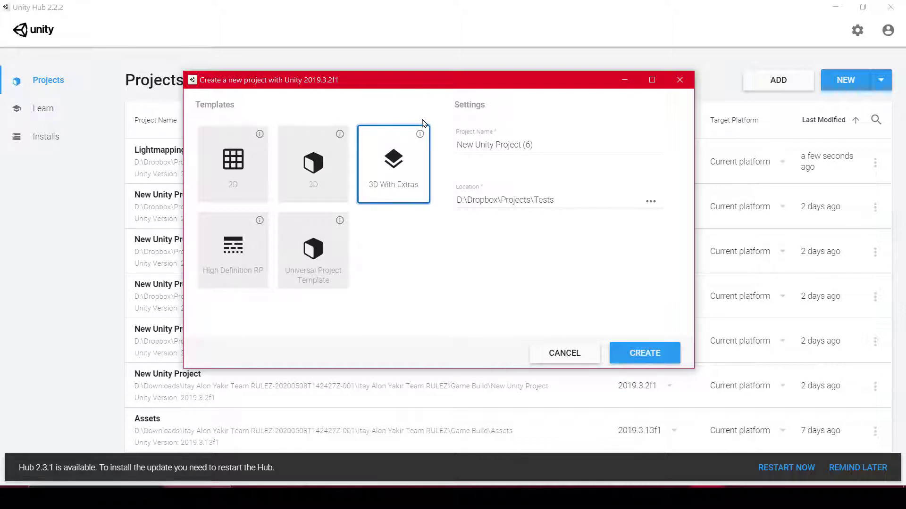
click(240, 243)
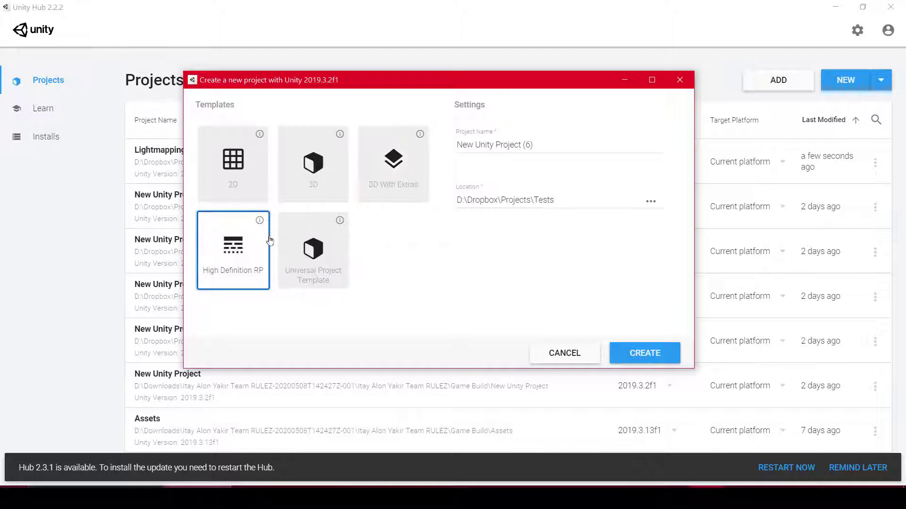
click(296, 243)
click(235, 255)
click(314, 250)
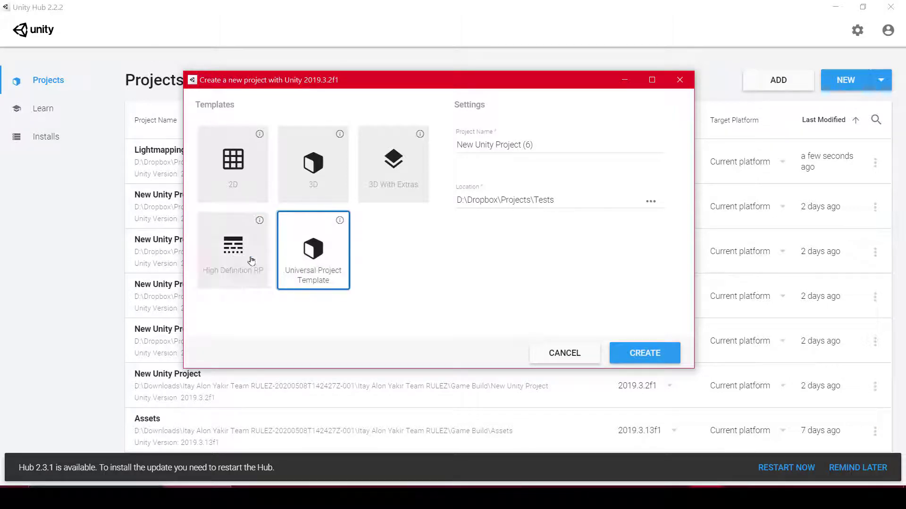
click(233, 259)
click(304, 239)
click(258, 248)
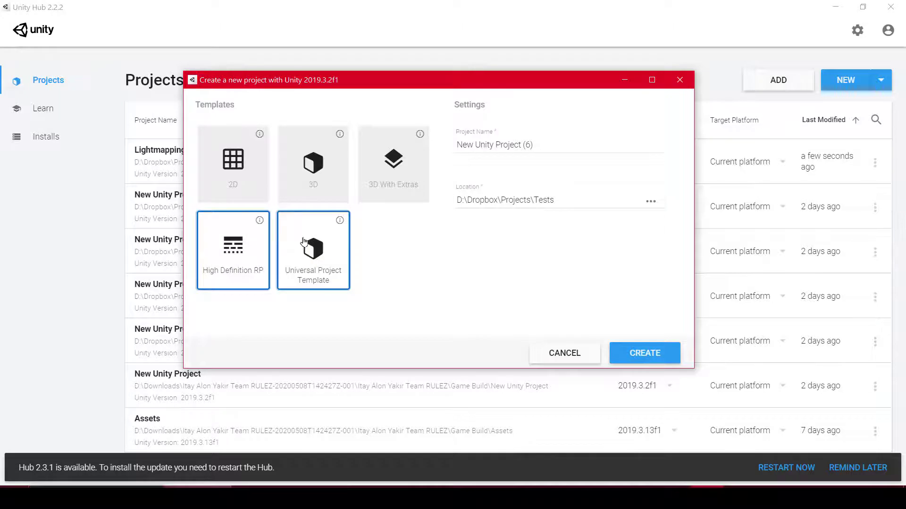
click(334, 173)
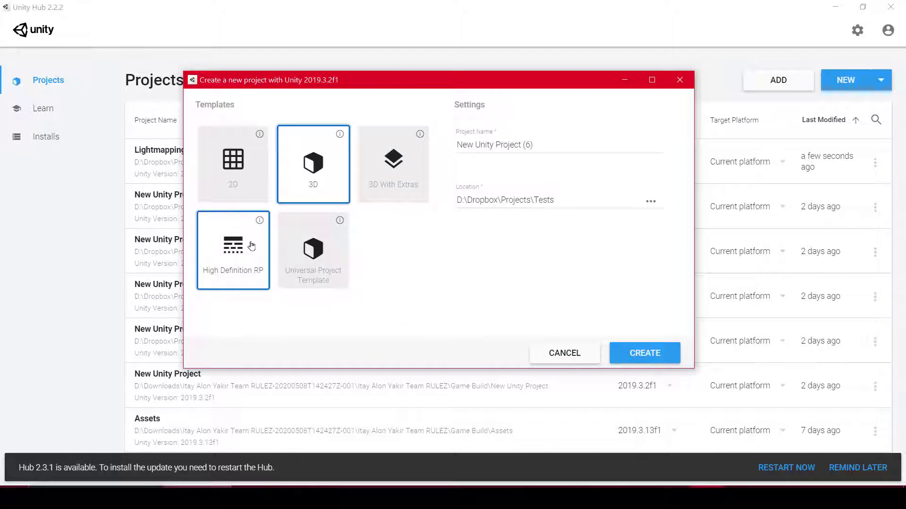
click(309, 246)
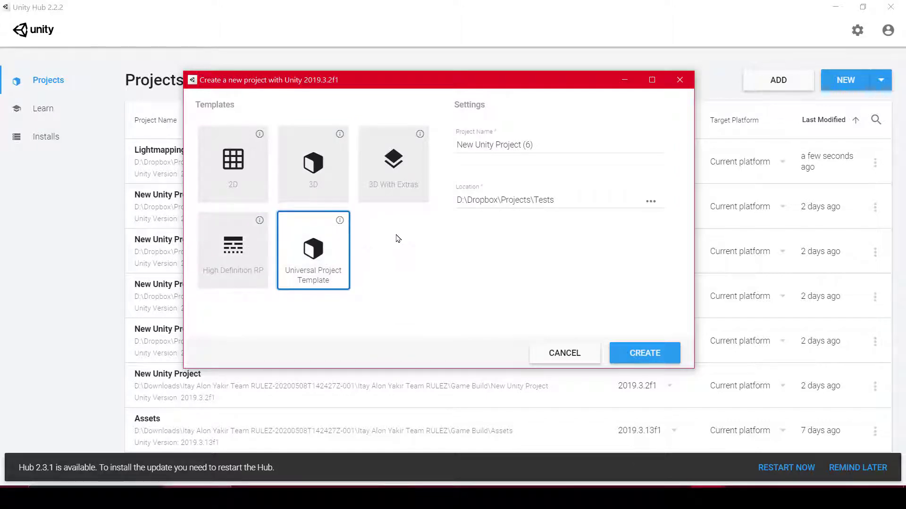
click(239, 253)
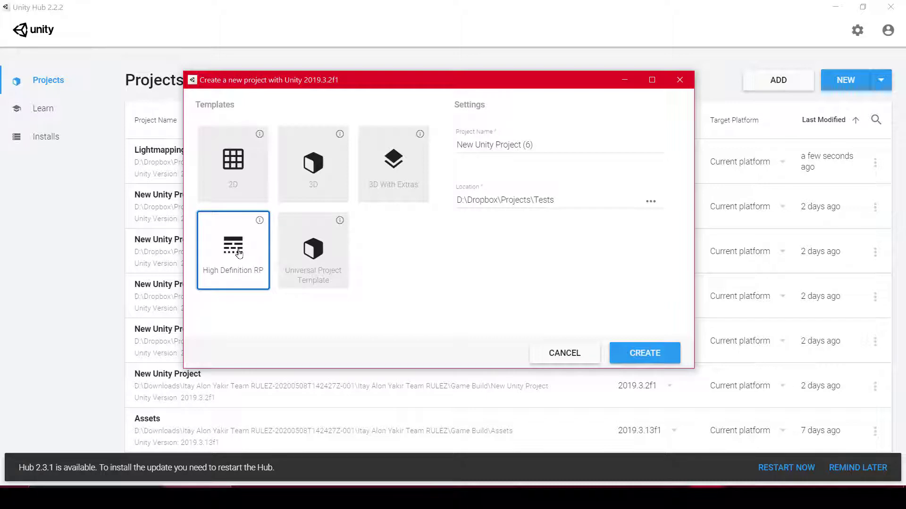
click(330, 240)
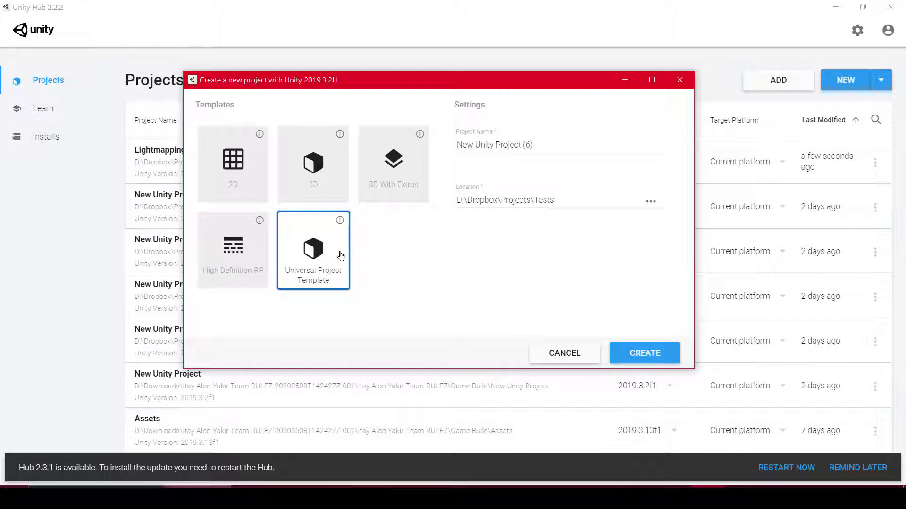
click(297, 173)
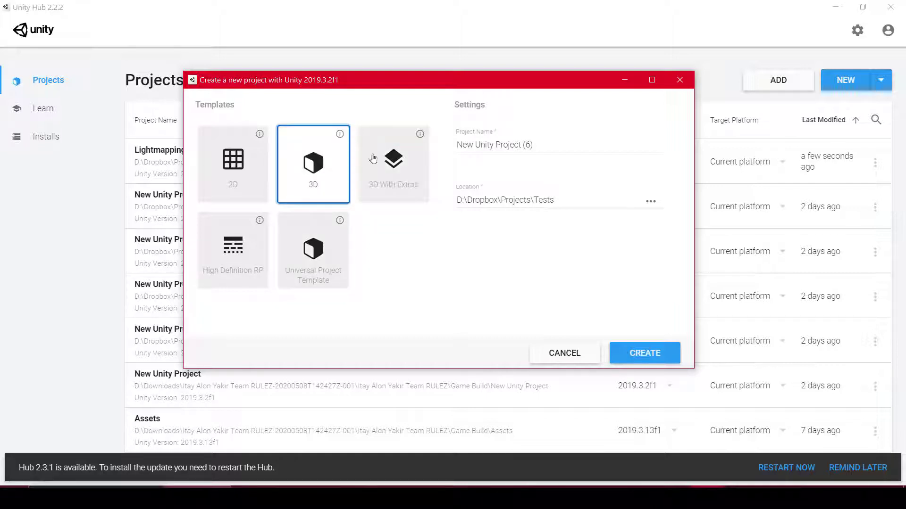
Step: Cycle again through the HDRP, Universal and 3D templates, settling on 3D With Extras
key(Right)
click(241, 235)
click(306, 241)
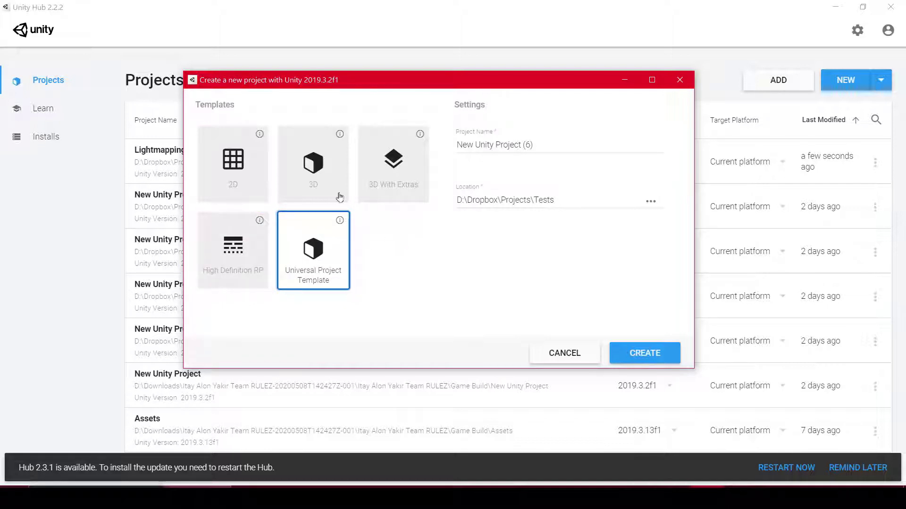
click(321, 178)
click(385, 162)
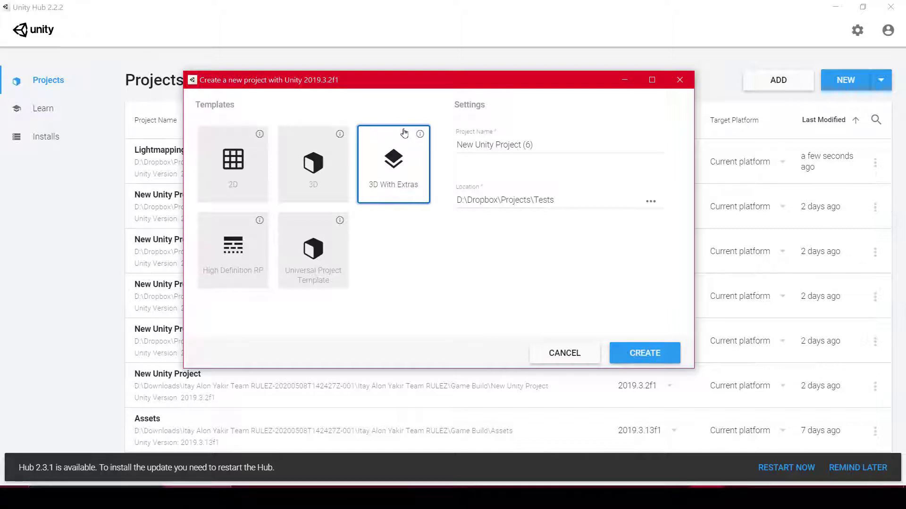
click(310, 249)
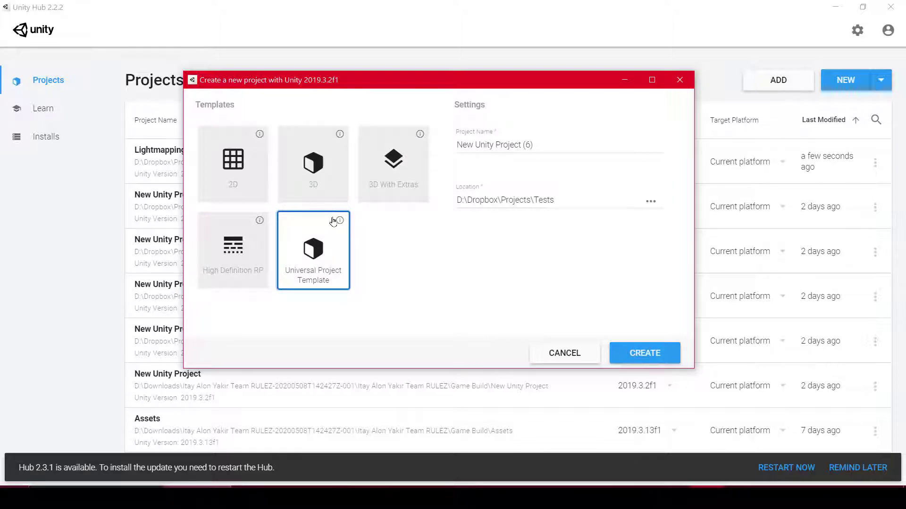
click(348, 171)
click(251, 224)
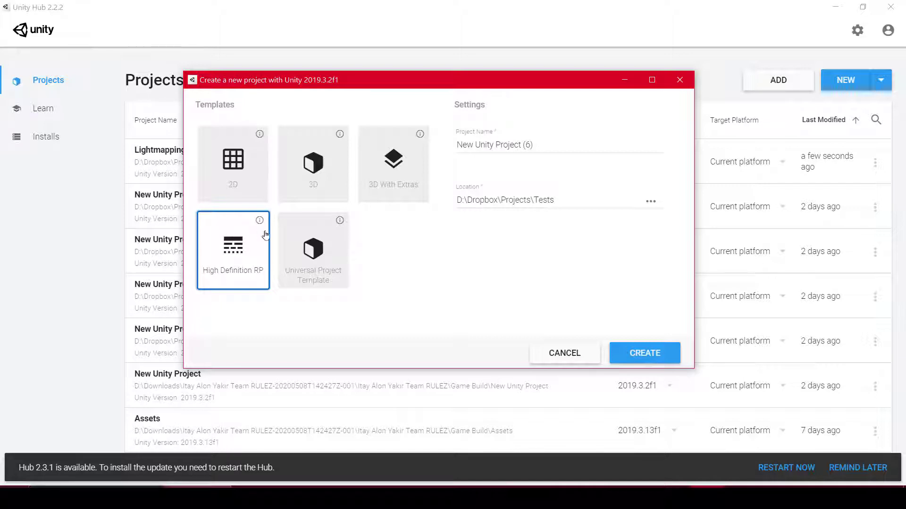
click(330, 250)
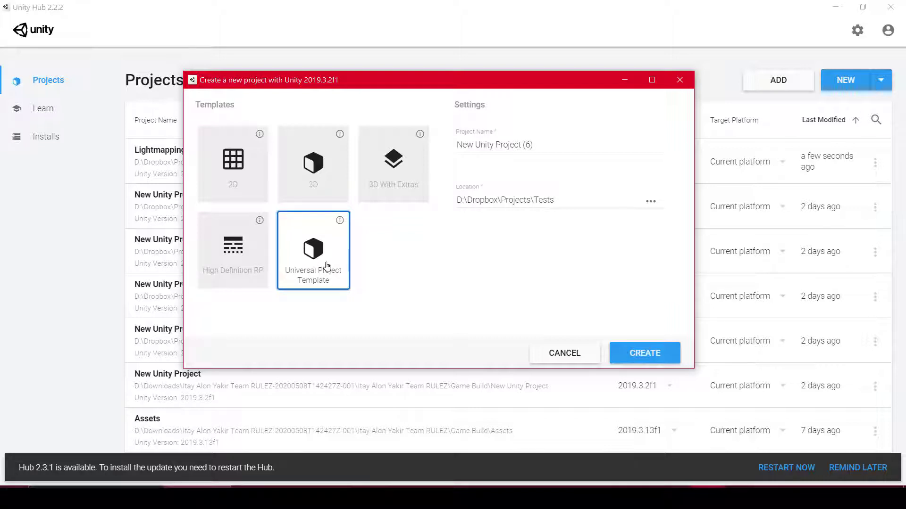
click(258, 242)
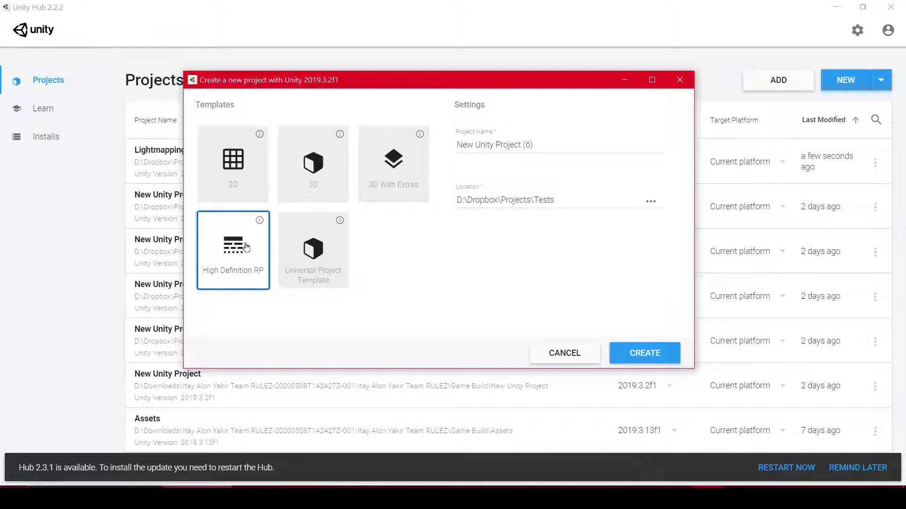
click(321, 255)
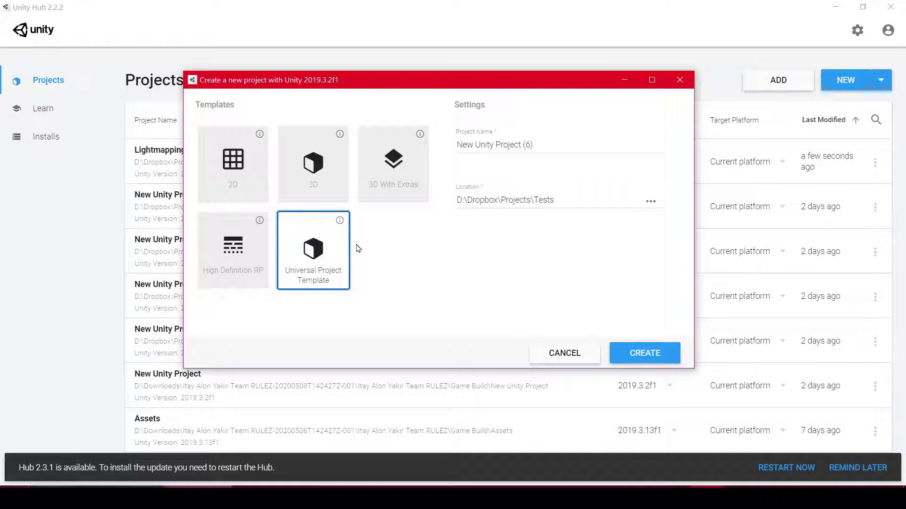
click(396, 175)
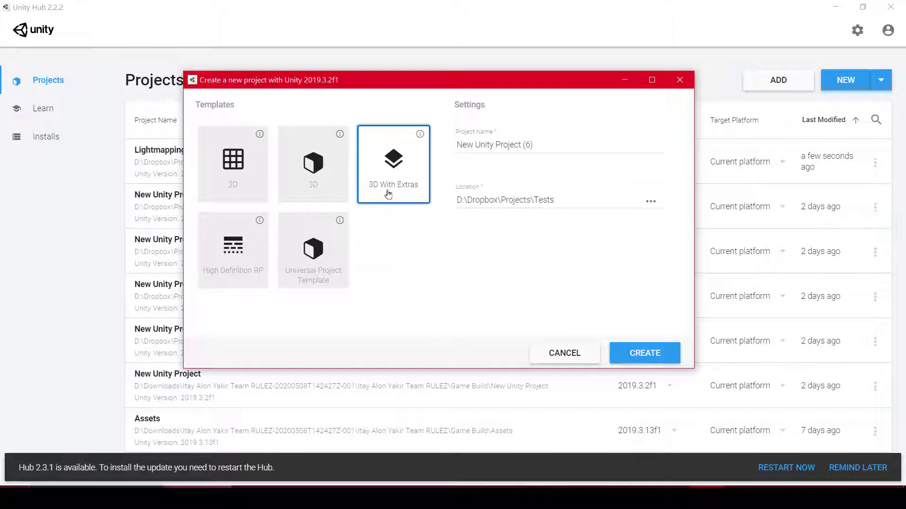
click(308, 180)
click(219, 258)
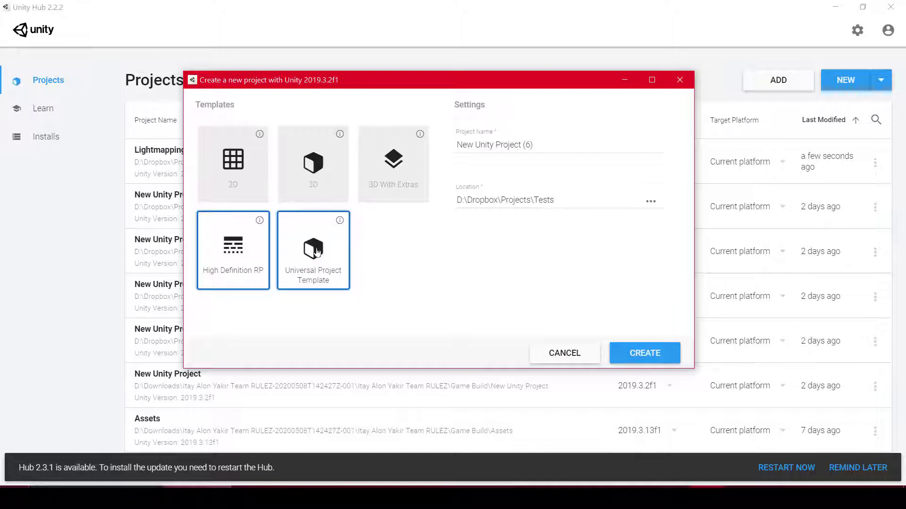
click(393, 188)
Step: Replace the project name New Unity Project (6) and begin typing 'lightmapping Lesson'
triple_click(518, 145)
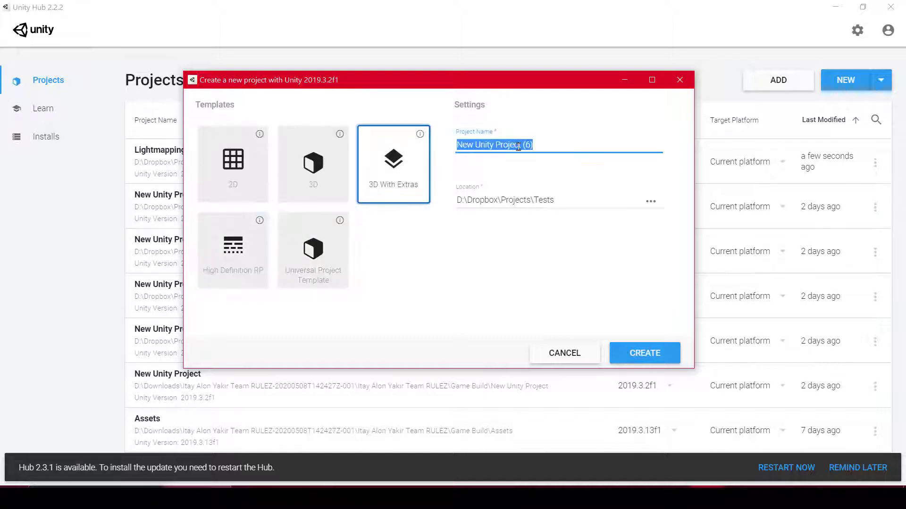
text(ligh)
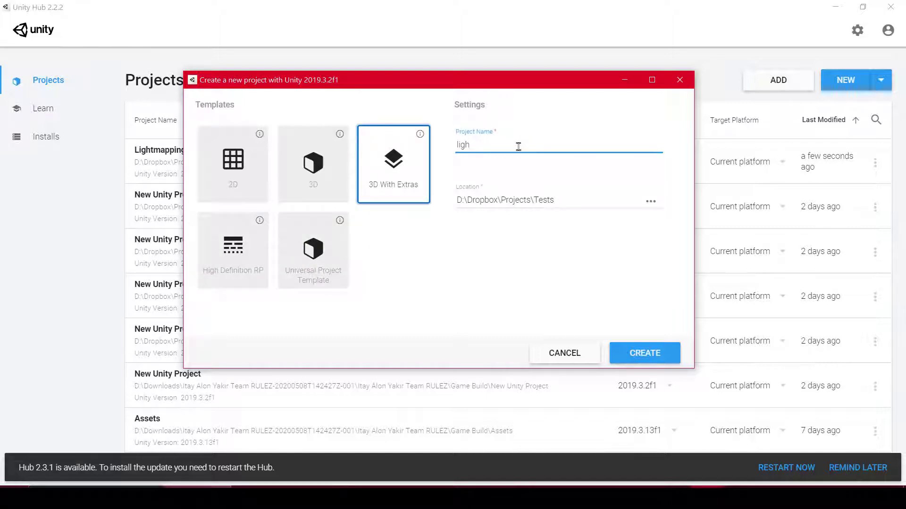
text(tmaappi)
text(ngsso)
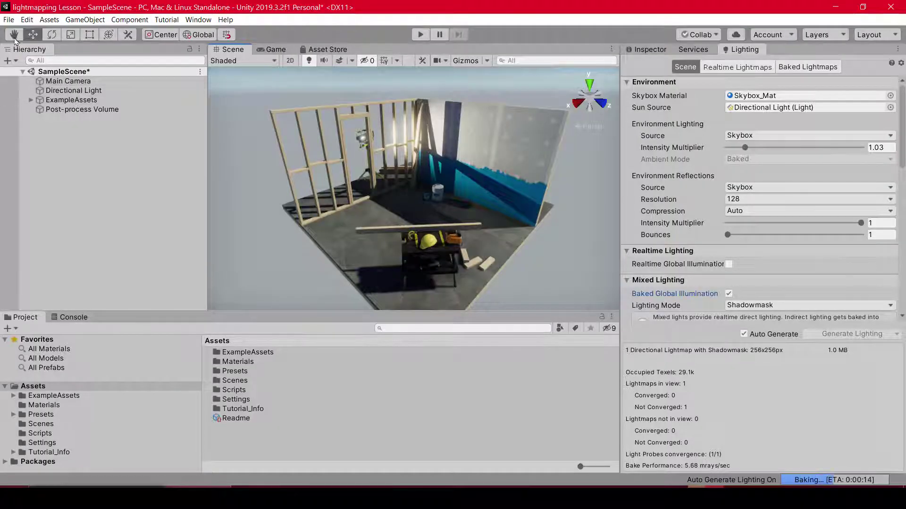
Step: Start a new empty scene, discarding the sample scene's unsaved changes
click(8, 19)
click(23, 32)
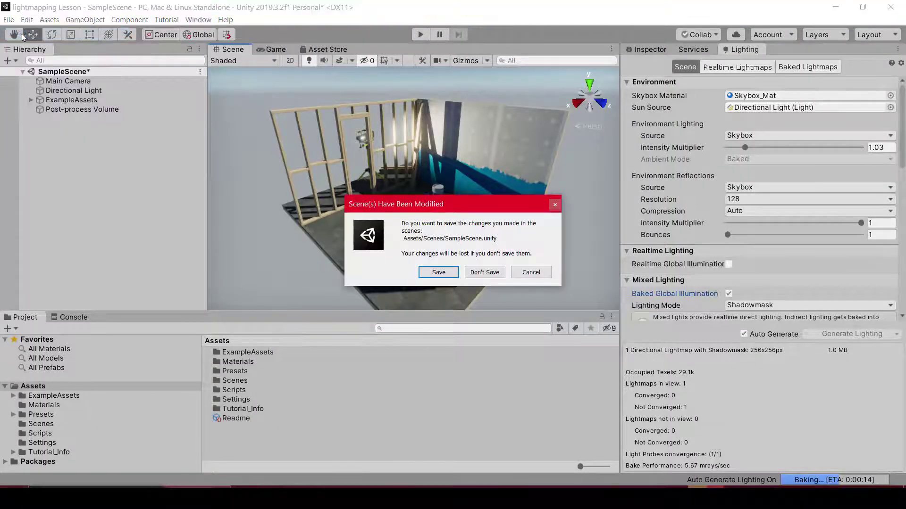
click(489, 273)
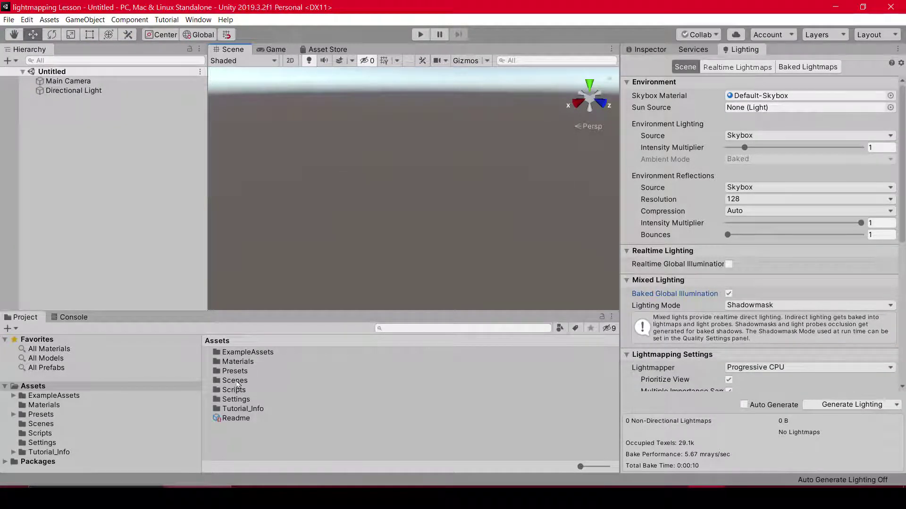
Step: Create a new folder named 'Dungeon' in Assets
right_click(239, 442)
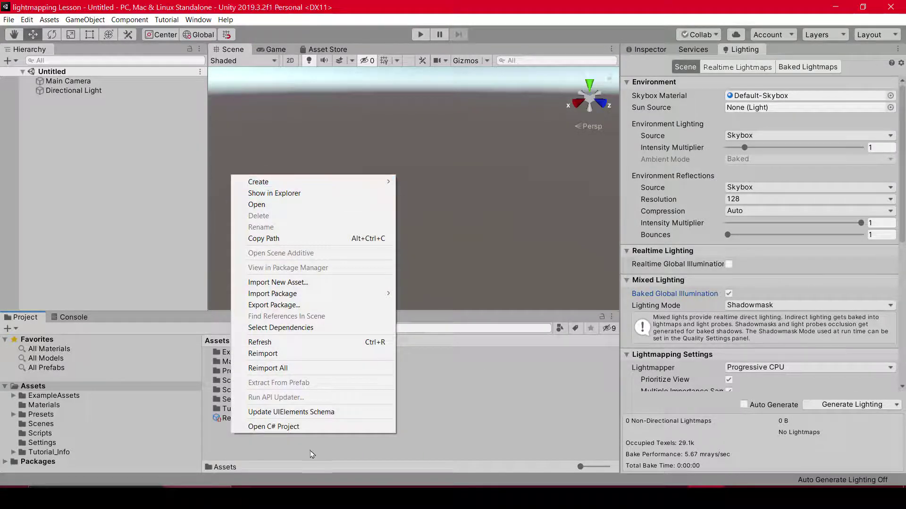
mouse_move(350, 185)
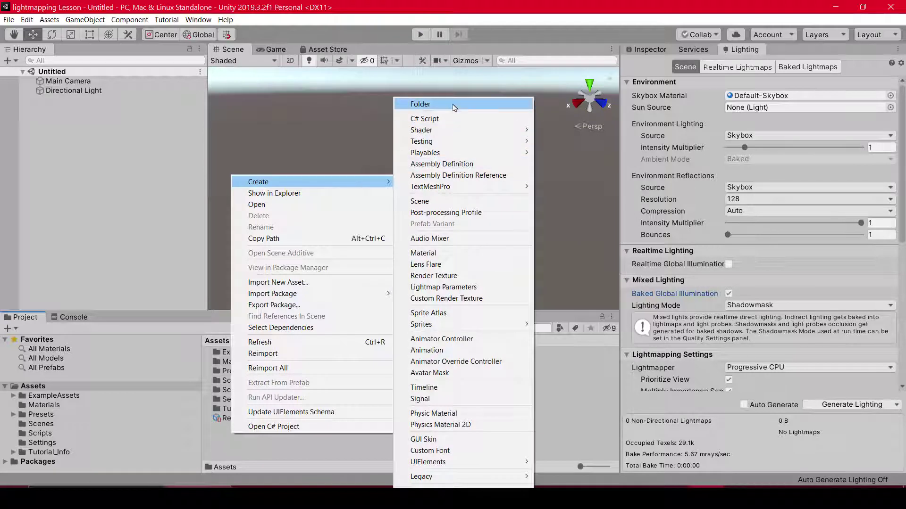
click(424, 104)
text(Dun)
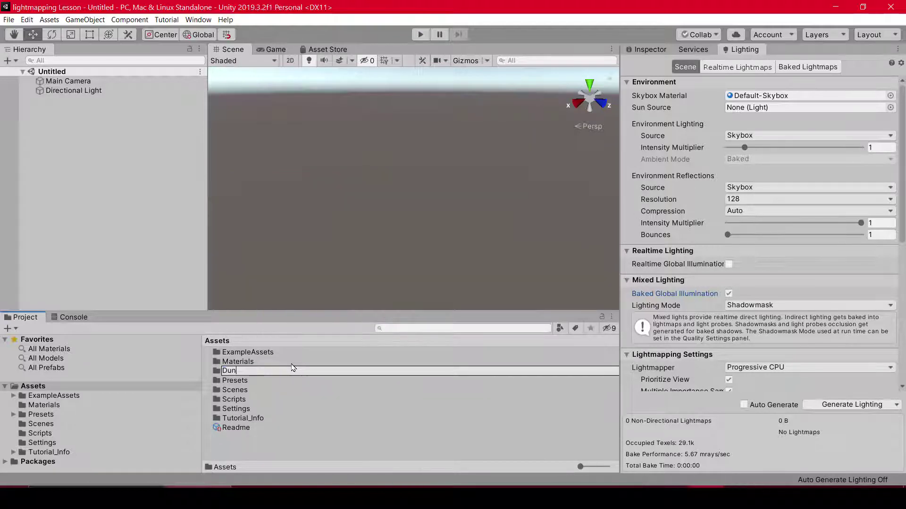
text(geon)
key(Return)
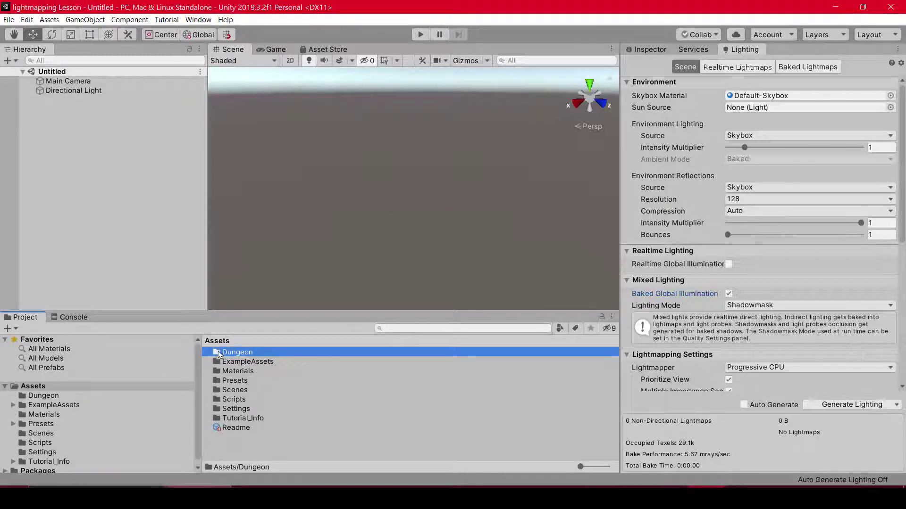
Step: Import Dungeon.blend from the desktop Dungeon folder into Unity's Assets/Dungeon folder
double_click(217, 354)
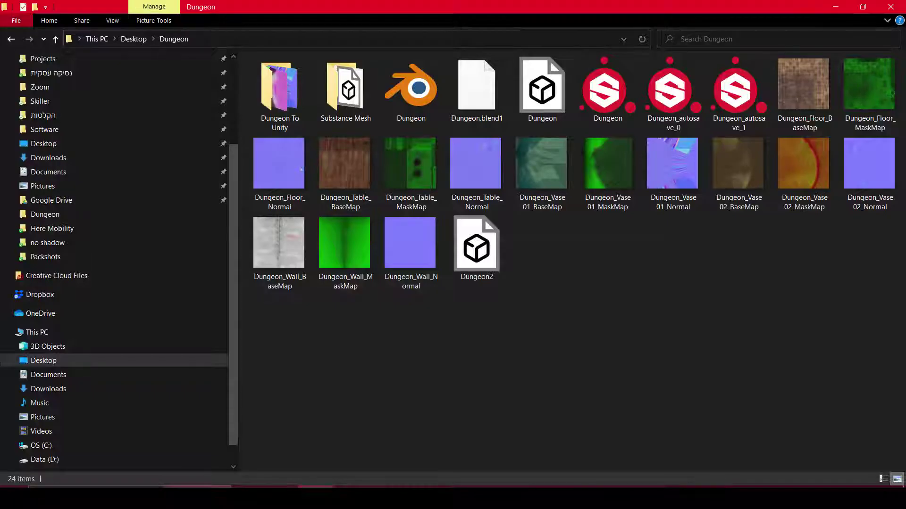
click(317, 498)
click(420, 96)
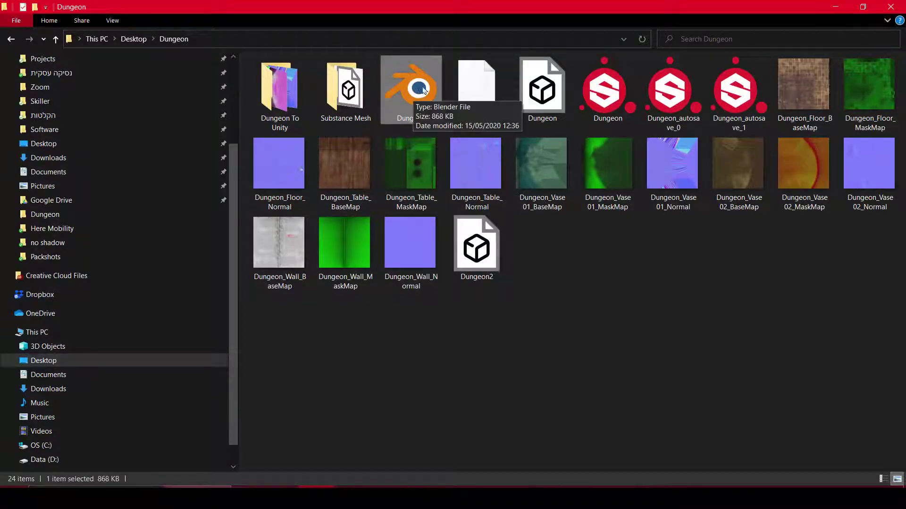
drag(420, 93, 716, 488)
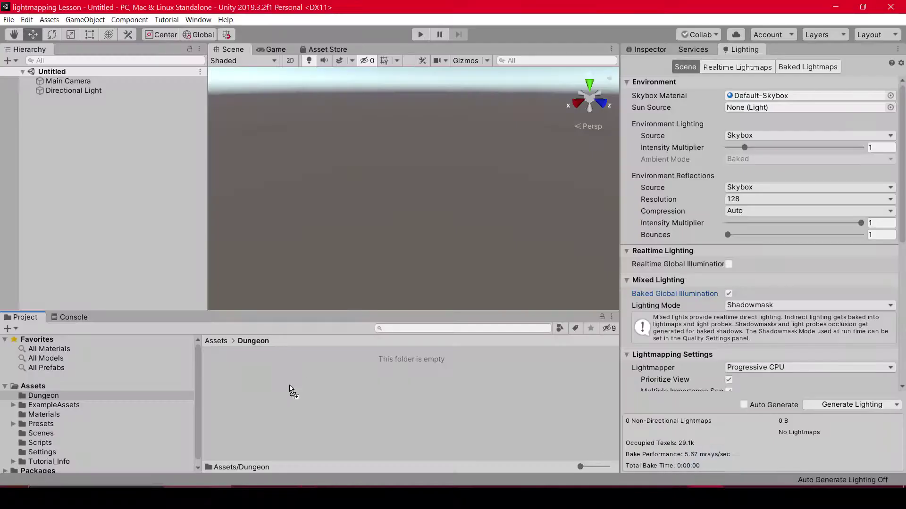
mouse_move(715, 487)
mouse_down()
mouse_move(319, 399)
mouse_move(258, 370)
mouse_up()
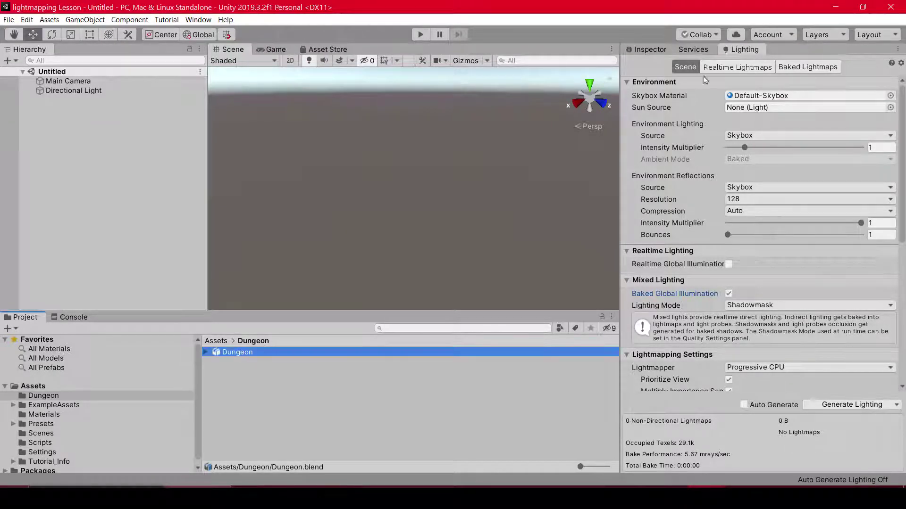
Step: Inspect the Dungeon model's import settings and preview, then place it in the scene at 0, 0, 0
click(648, 50)
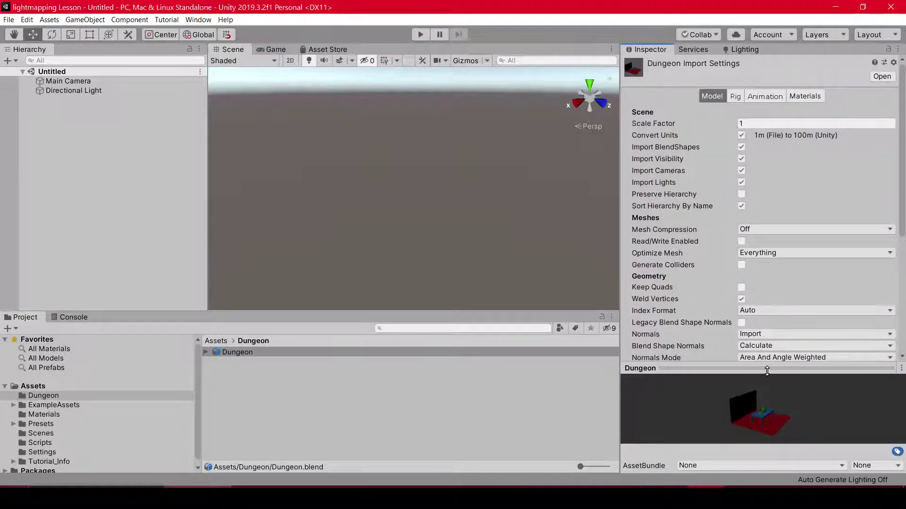
drag(767, 371, 766, 168)
drag(764, 330, 729, 353)
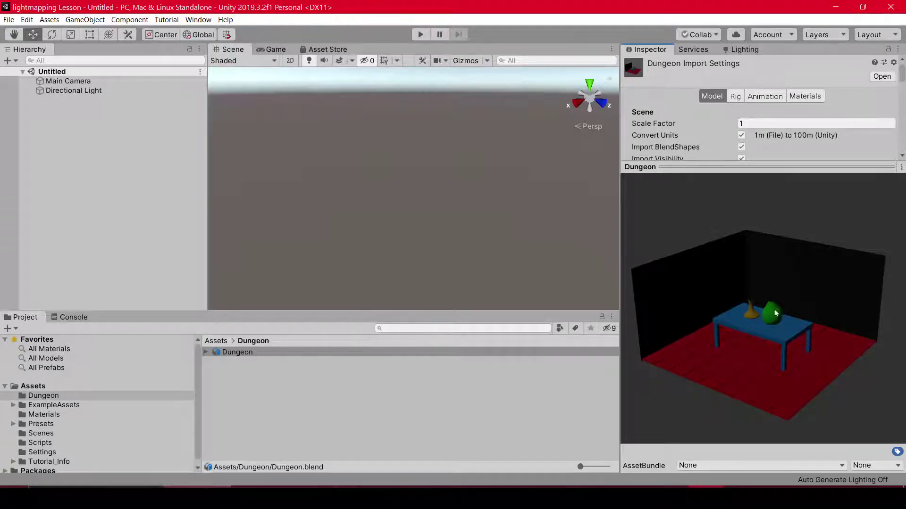
drag(776, 313, 788, 315)
drag(713, 164, 711, 282)
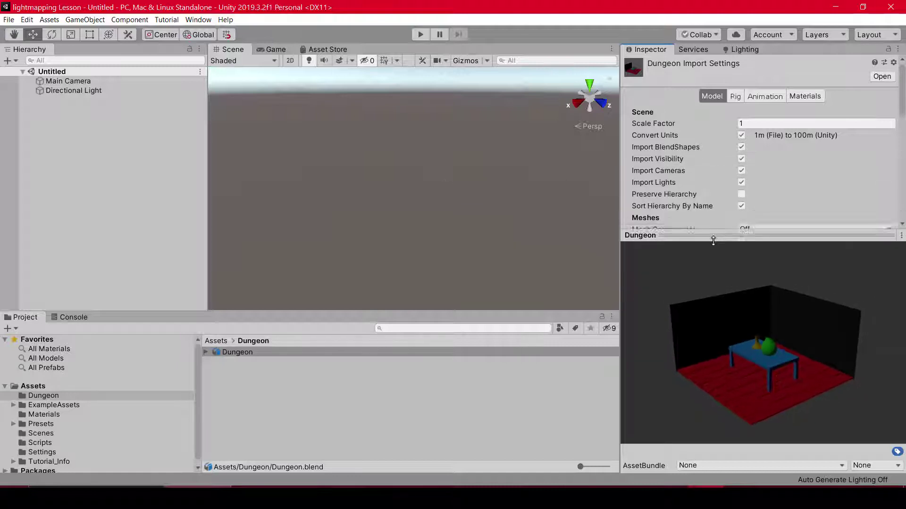
drag(229, 348, 68, 119)
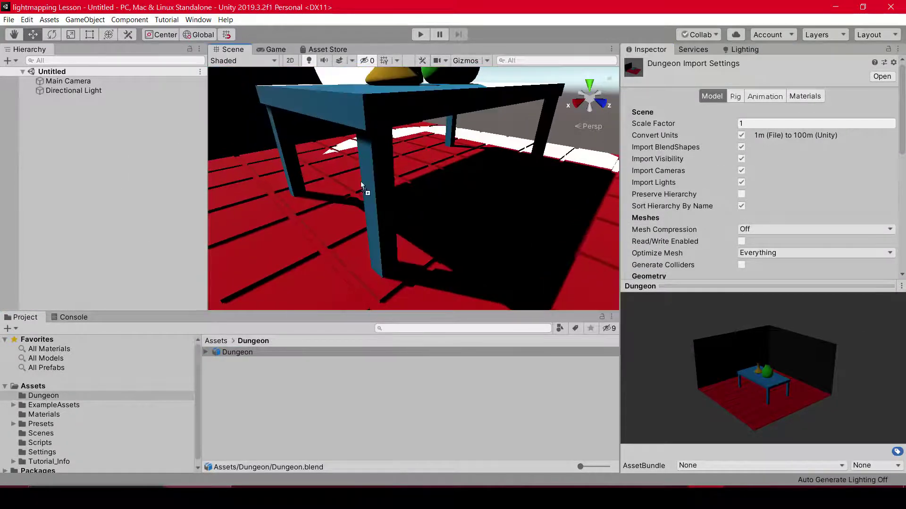
drag(68, 119, 77, 136)
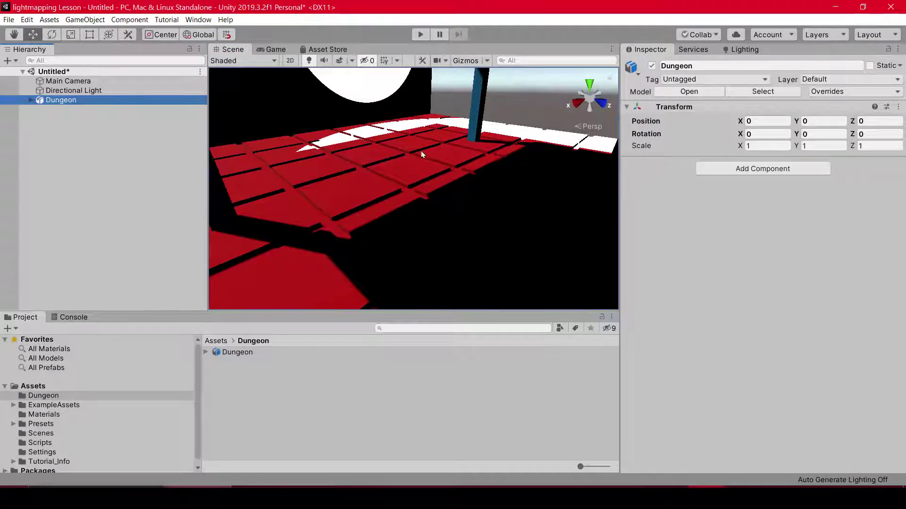
Step: View the room from overhead and toggle the Directional Light off and on to compare
right_drag(448, 177, 408, 186)
scroll(408, 186, down, 3)
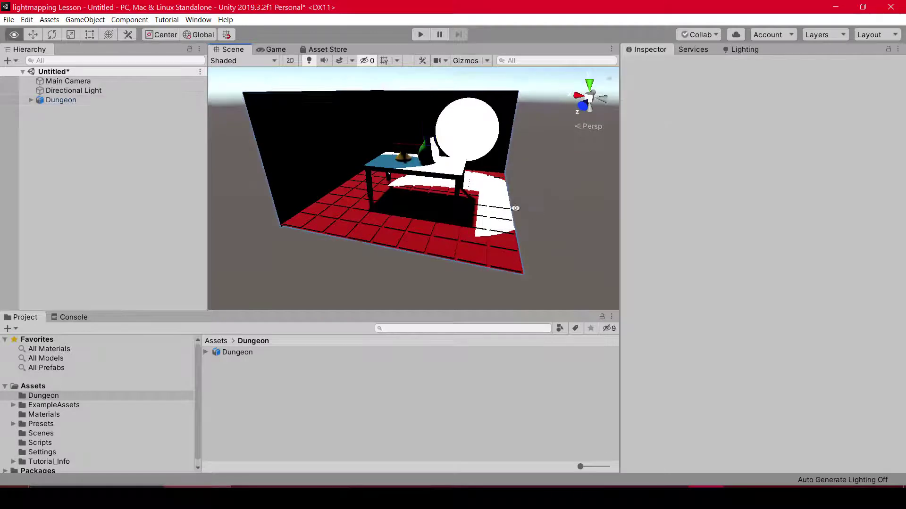
alt+drag(436, 217, 439, 199)
scroll(438, 199, up, 5)
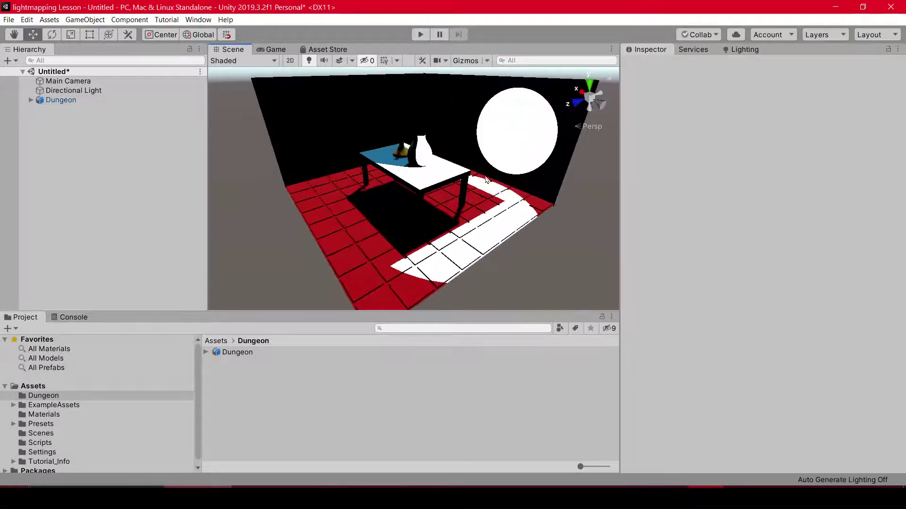
click(74, 90)
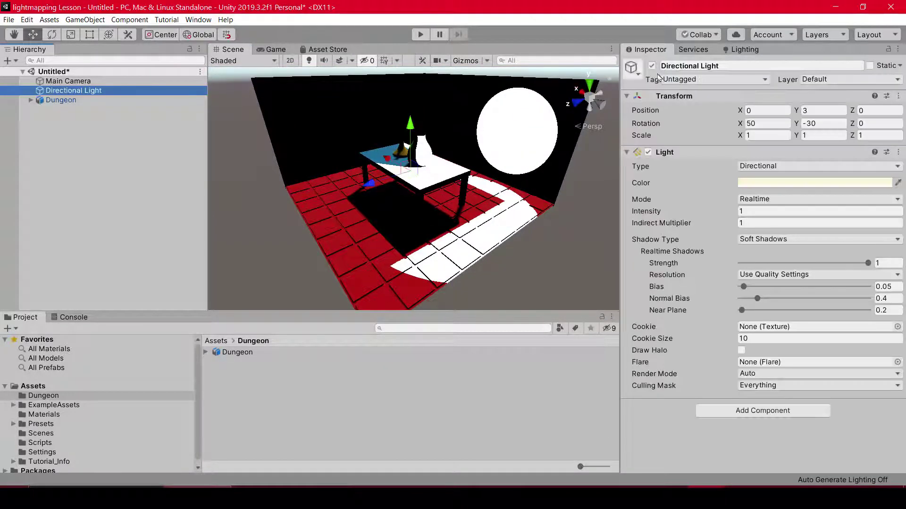
click(651, 66)
click(651, 66)
click(651, 66)
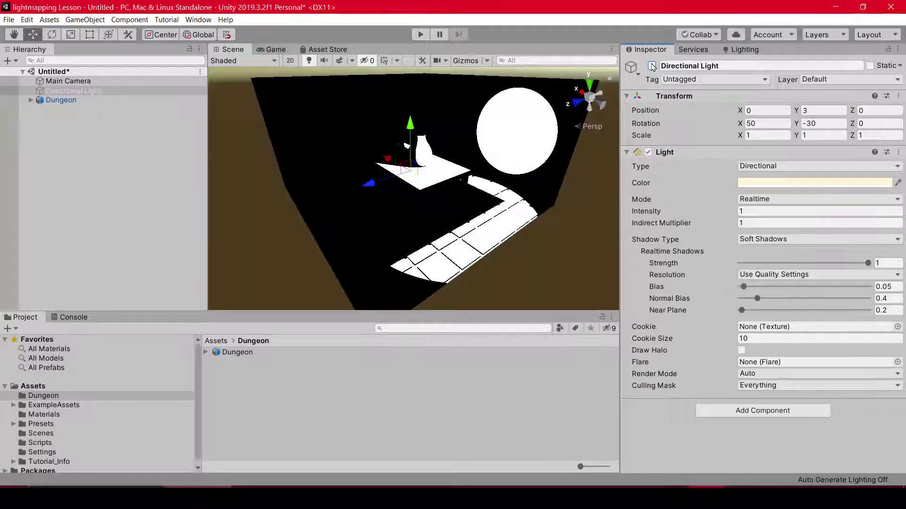
click(651, 66)
Step: Disable the Dungeon model's imported point Light, then collapse and reselect Dungeon
click(30, 100)
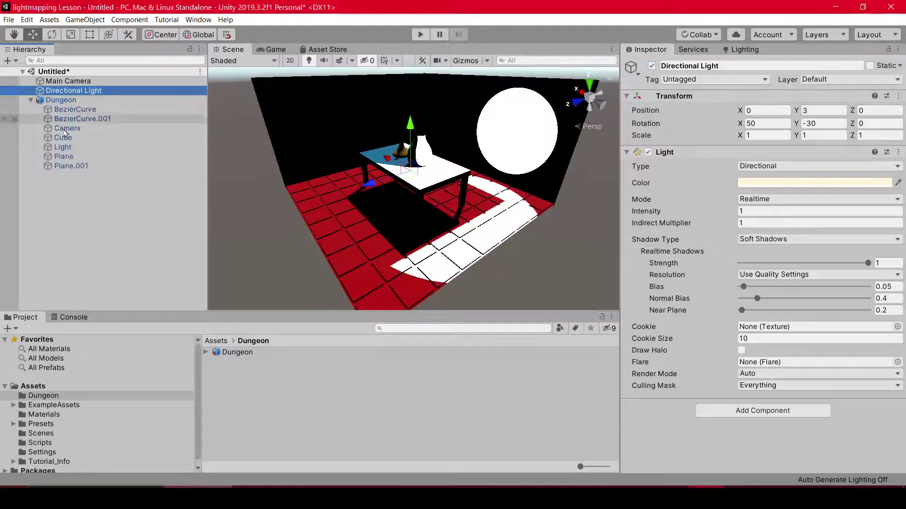
click(62, 147)
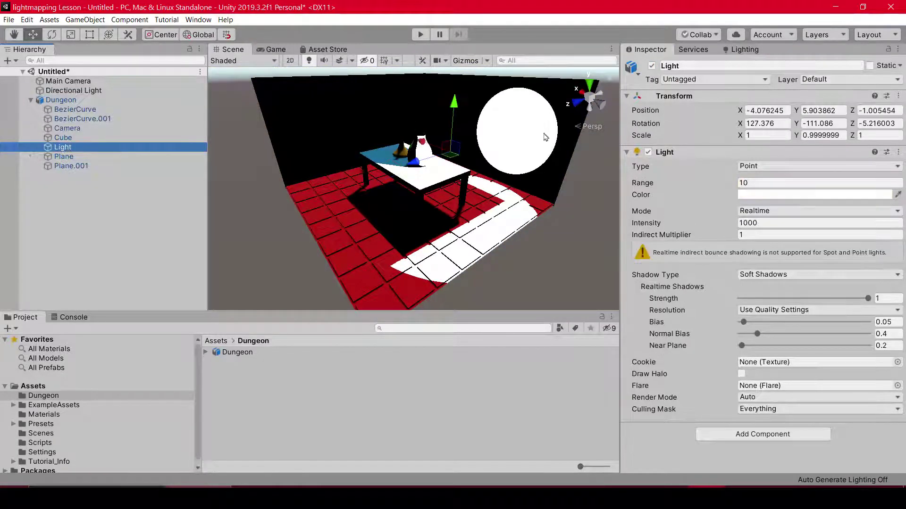
click(652, 66)
click(652, 66)
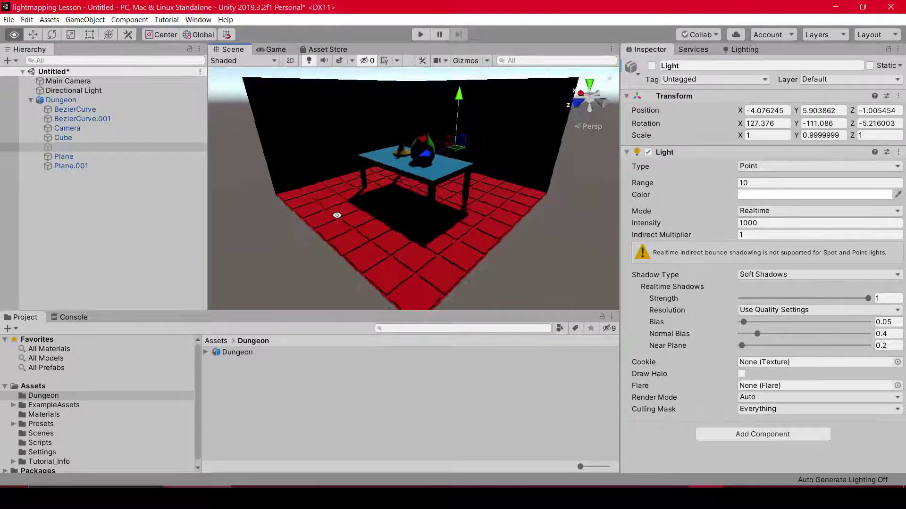
alt+drag(440, 218, 350, 221)
click(31, 100)
click(51, 103)
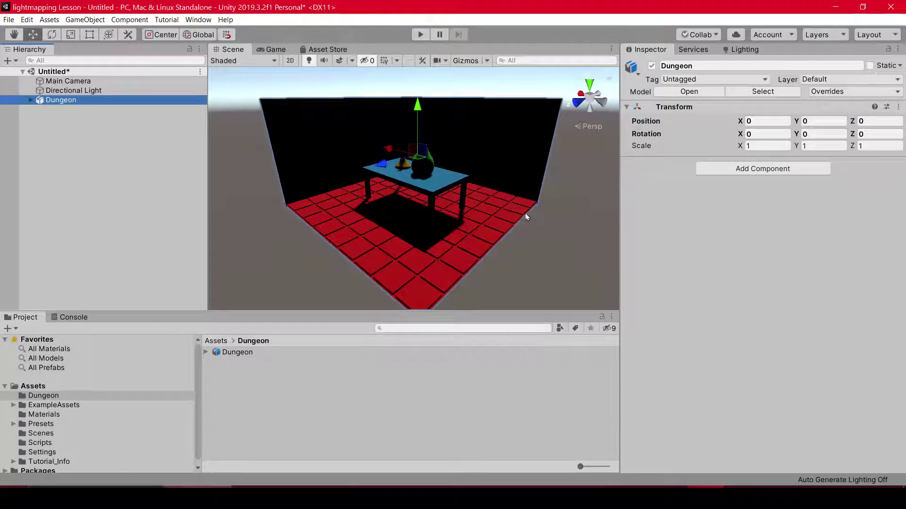
click(62, 91)
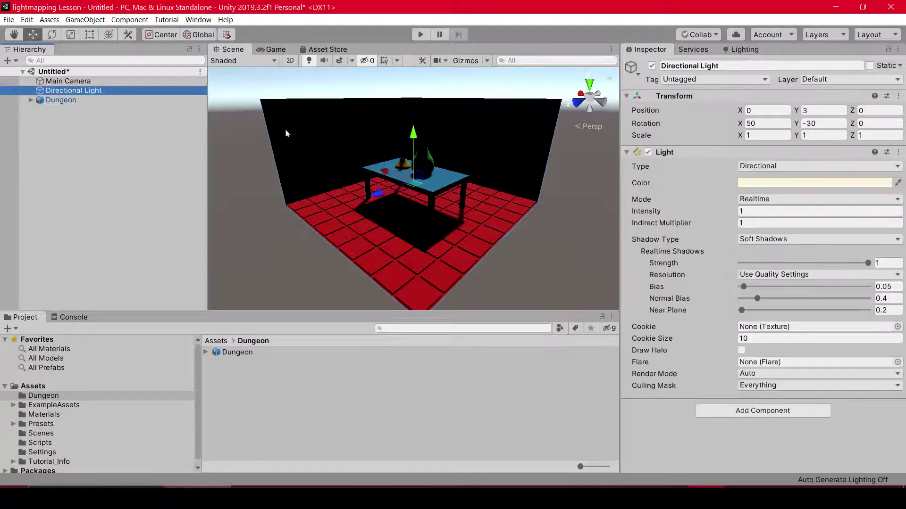
alt+drag(561, 241, 514, 238)
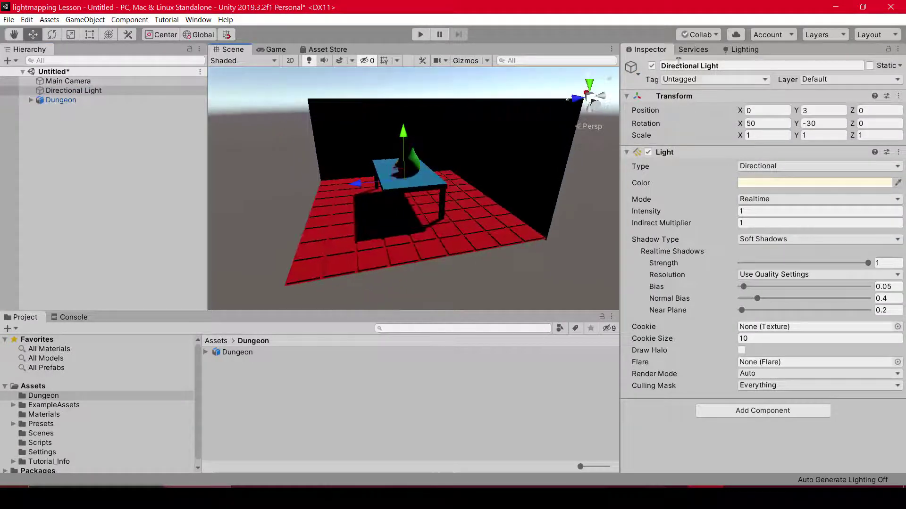
click(651, 66)
alt+drag(330, 198, 304, 166)
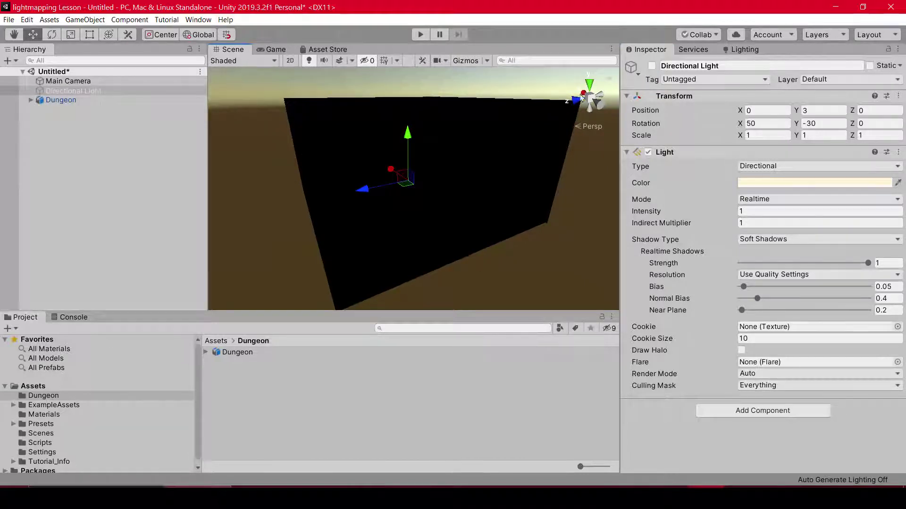
click(652, 65)
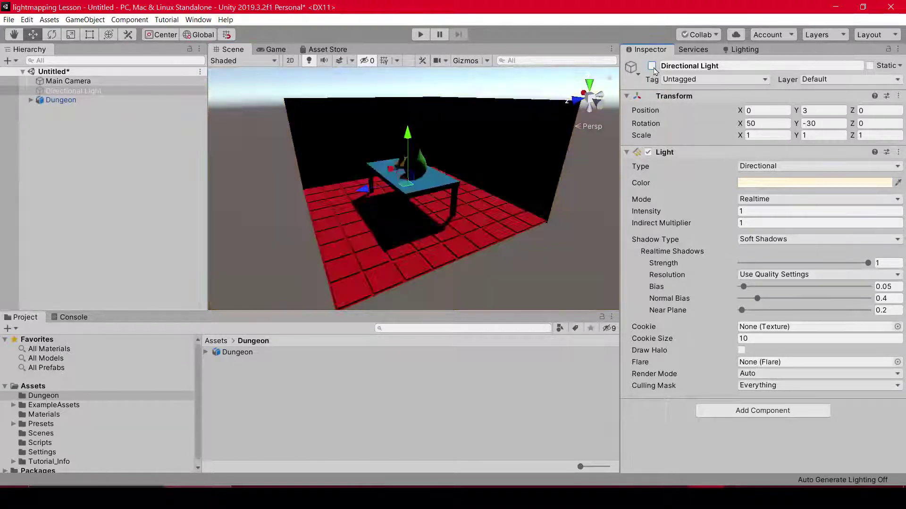
click(533, 239)
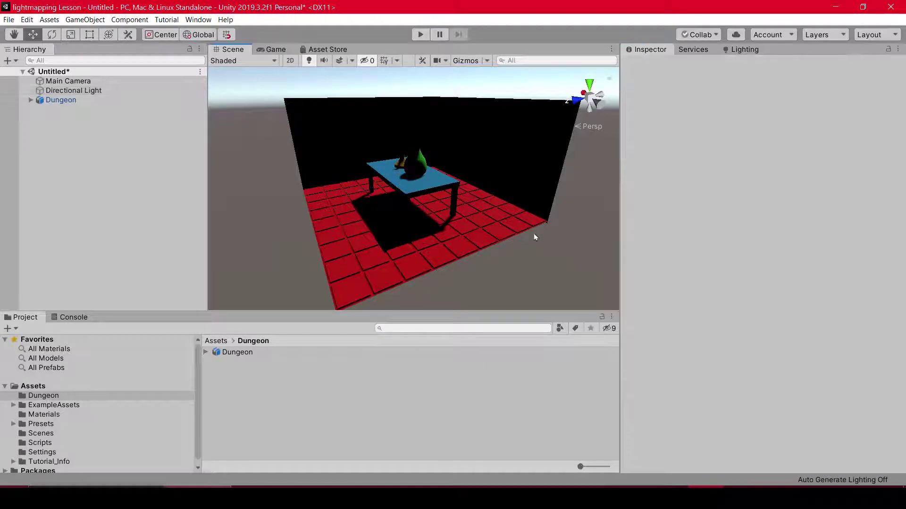
alt+drag(534, 238, 443, 221)
scroll(449, 221, up, 3)
scroll(438, 204, up, 5)
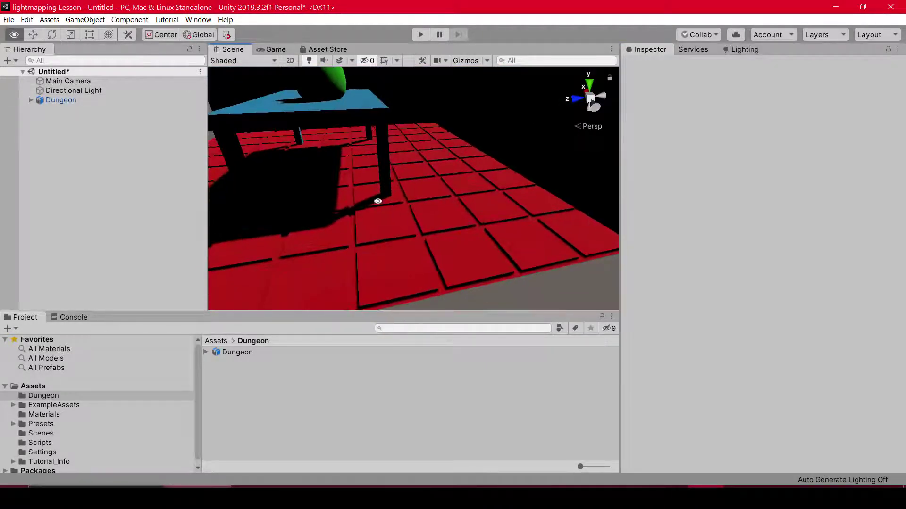
mouse_move(469, 188)
middle_down()
mouse_move(365, 203)
mouse_move(395, 212)
middle_up()
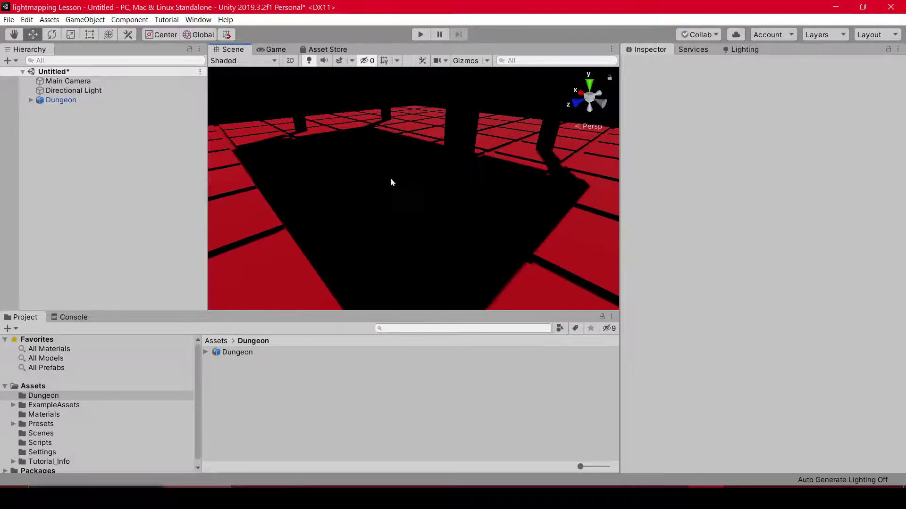
alt+drag(461, 178, 446, 178)
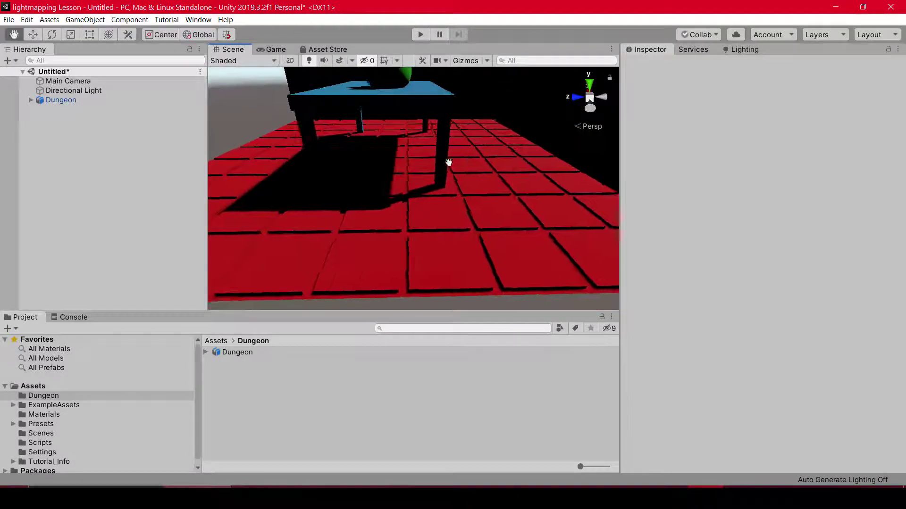
alt+drag(446, 178, 522, 188)
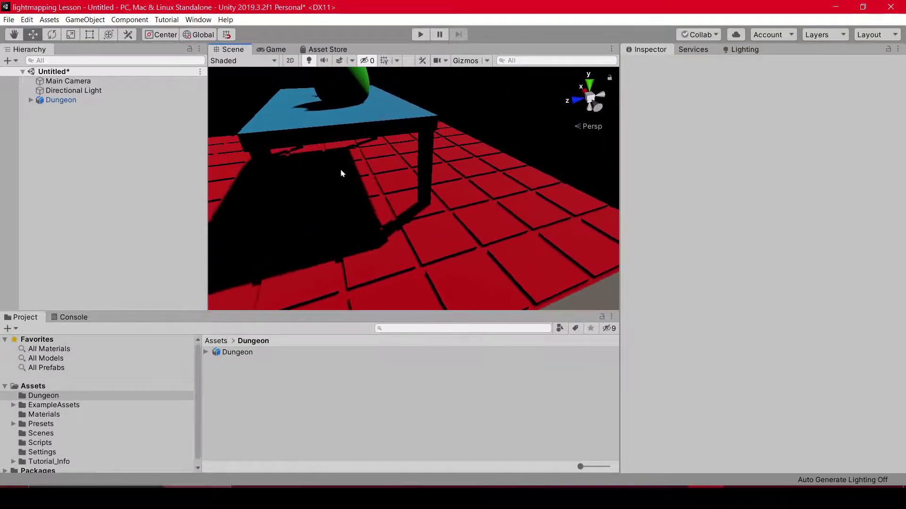
scroll(333, 171, up, 2)
scroll(333, 171, down, 5)
mouse_move(311, 207)
alt+mouse_down()
mouse_move(347, 176)
mouse_move(356, 192)
alt+mouse_up()
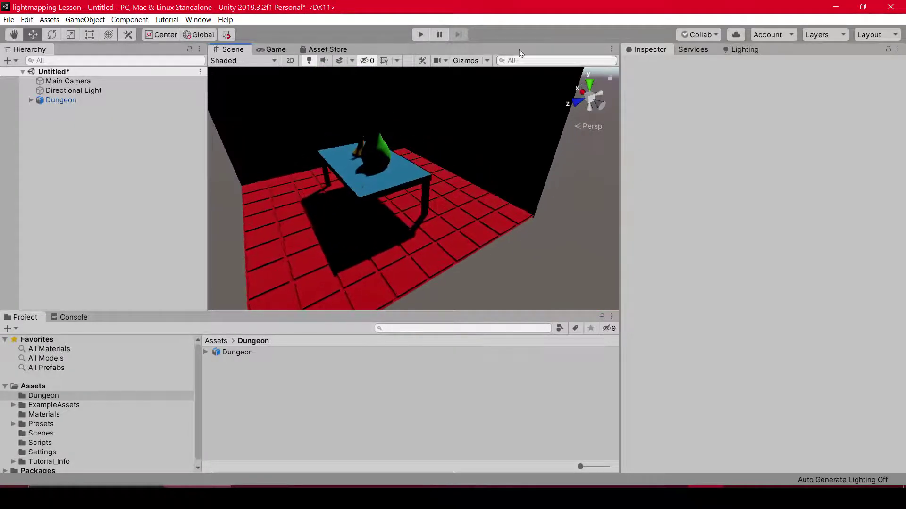
mouse_move(411, 191)
alt+mouse_down()
mouse_move(428, 217)
mouse_move(385, 179)
alt+mouse_up()
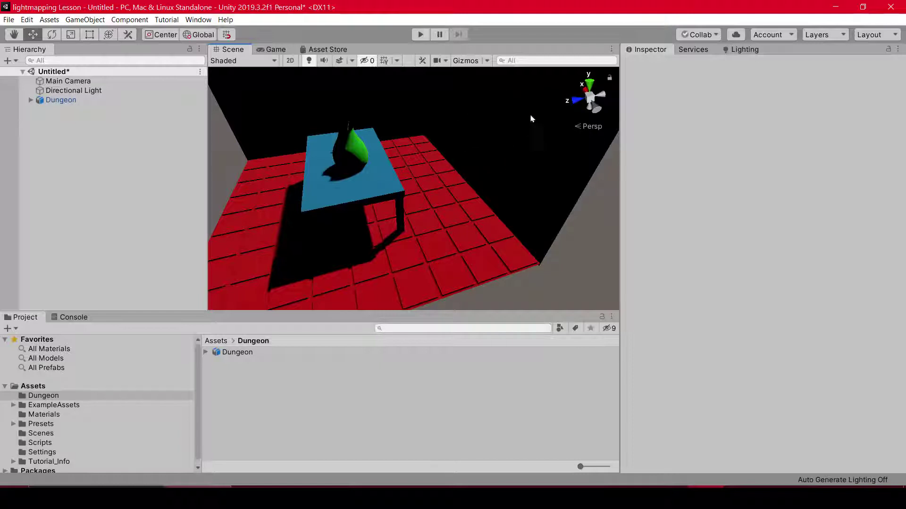
mouse_move(506, 92)
alt+mouse_down()
mouse_move(469, 152)
mouse_move(438, 159)
alt+mouse_up()
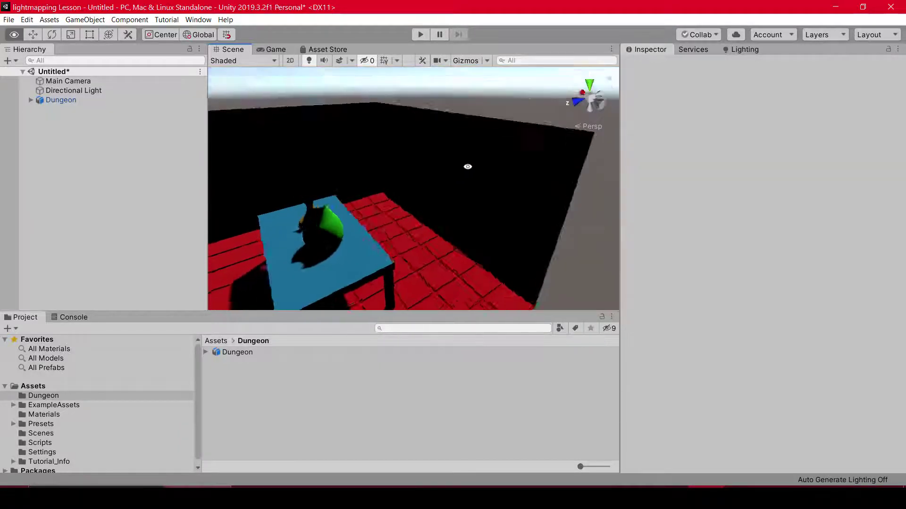
key(w)
click(456, 153)
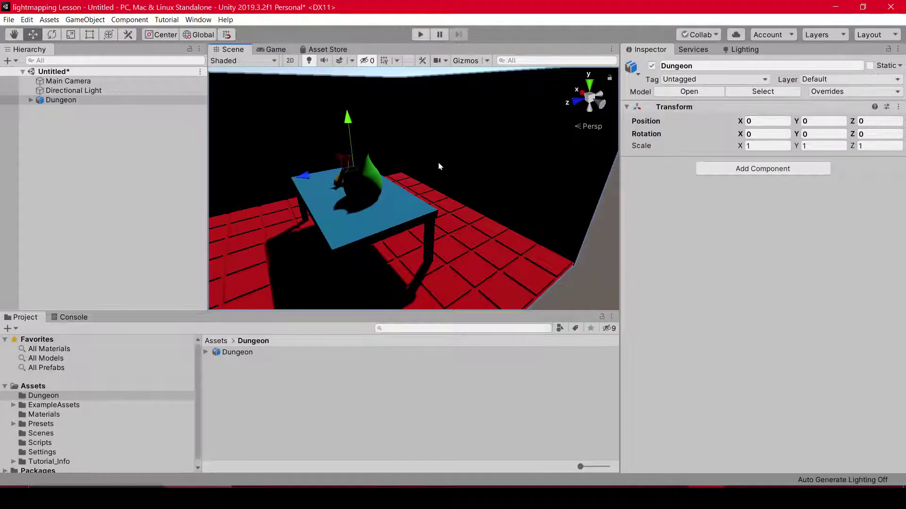
alt+drag(452, 164, 464, 175)
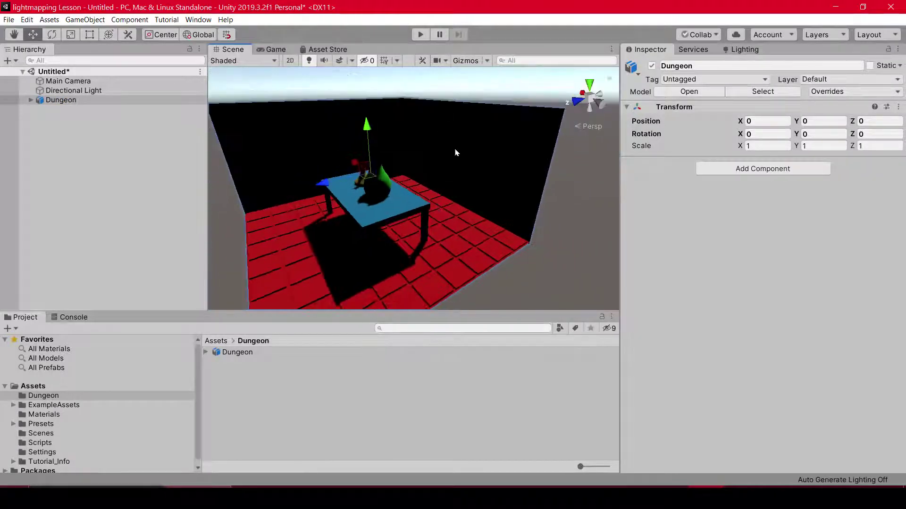
click(566, 203)
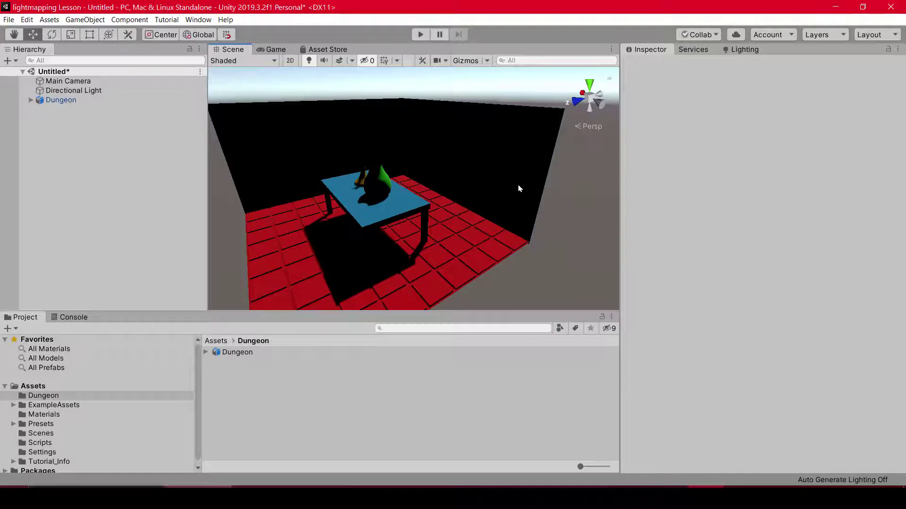
alt+drag(399, 179, 401, 165)
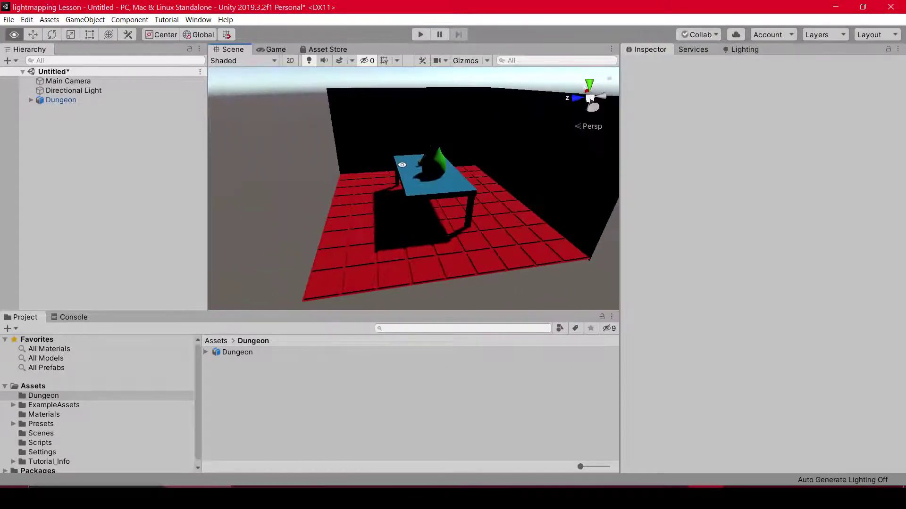
scroll(433, 169, up, 5)
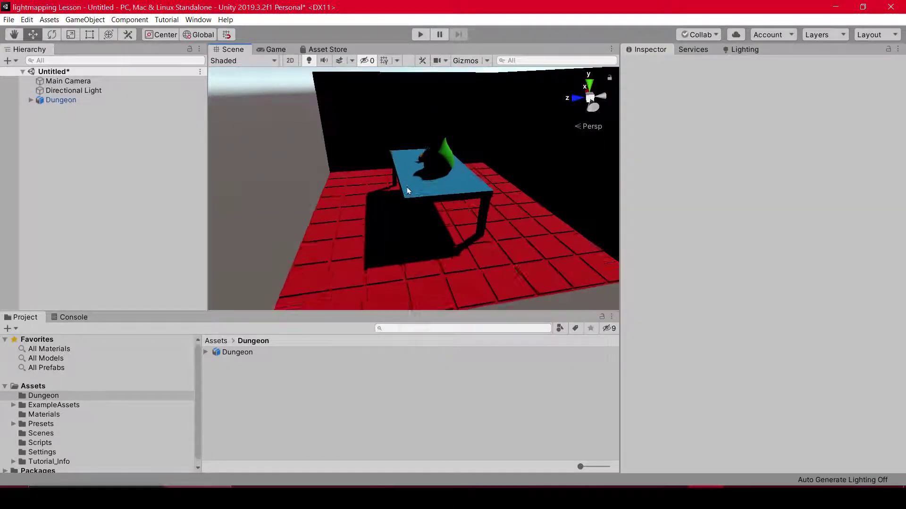
mouse_move(415, 172)
middle_down()
mouse_move(426, 175)
mouse_move(397, 173)
middle_up()
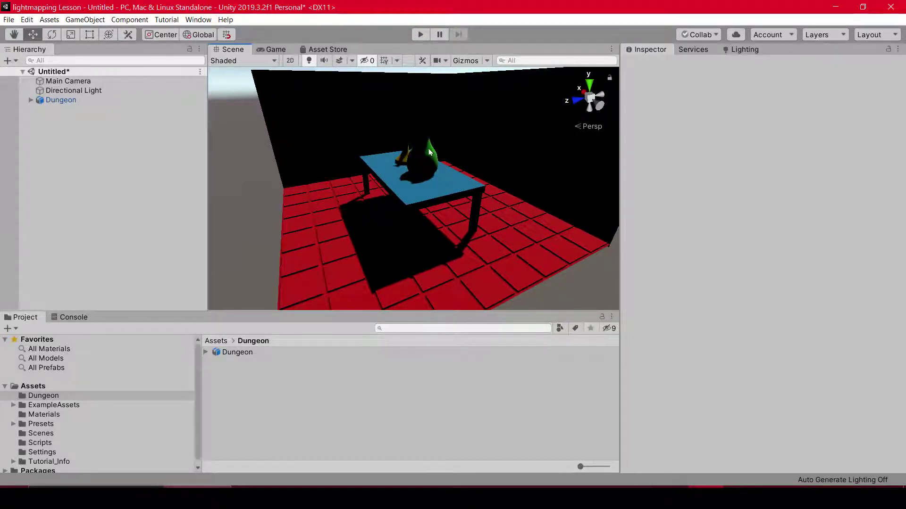
Step: Orbit around the table and select the Directional Light to show its settings
alt+drag(500, 171, 461, 177)
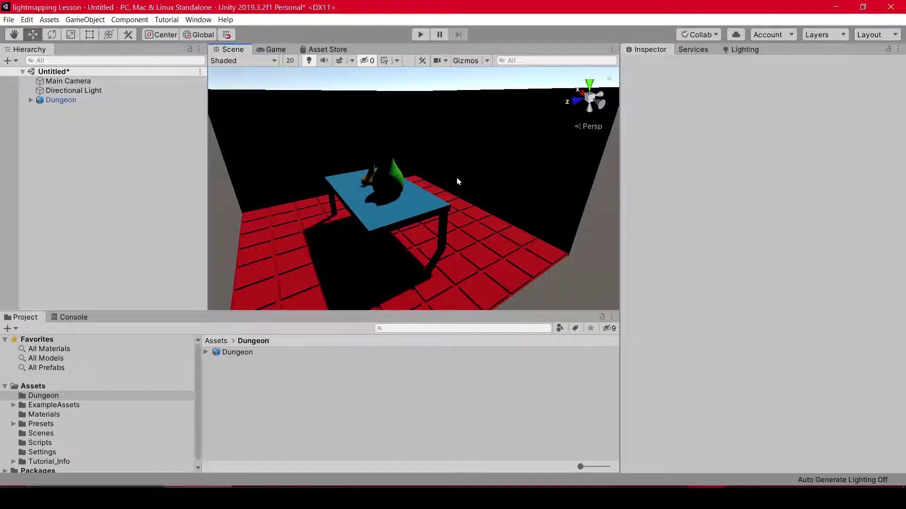
alt+drag(469, 189, 440, 174)
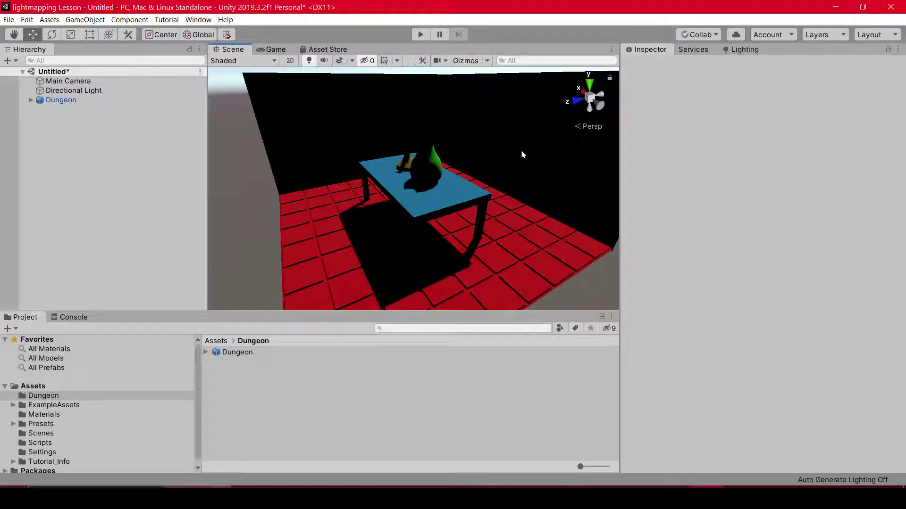
scroll(481, 158, down, 3)
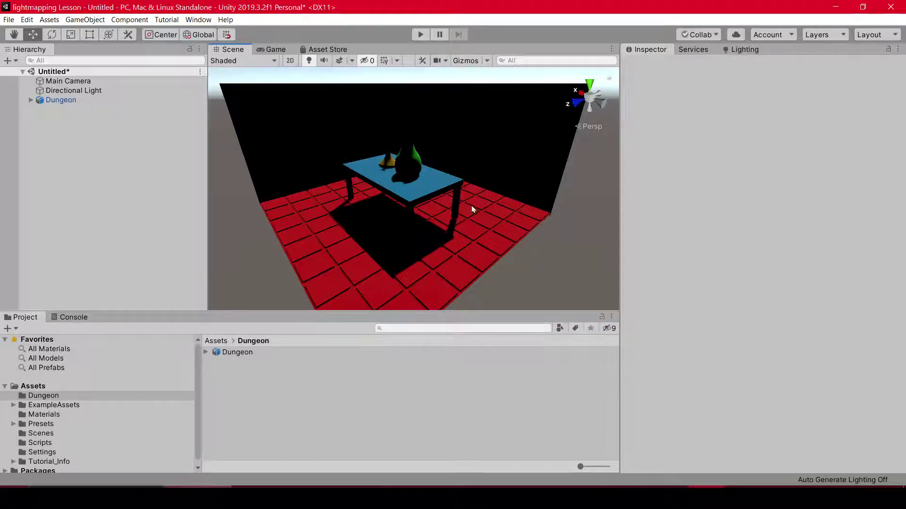
alt+drag(467, 204, 456, 194)
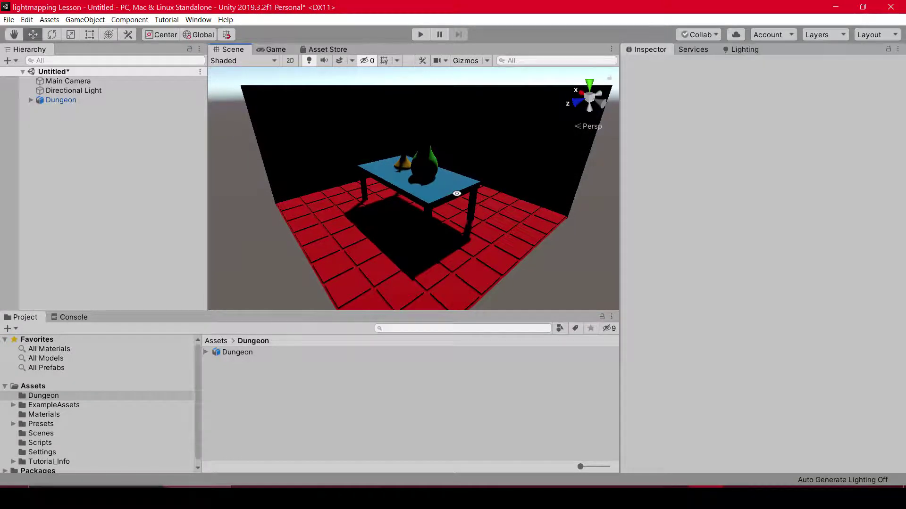
alt+drag(473, 187, 415, 193)
click(66, 91)
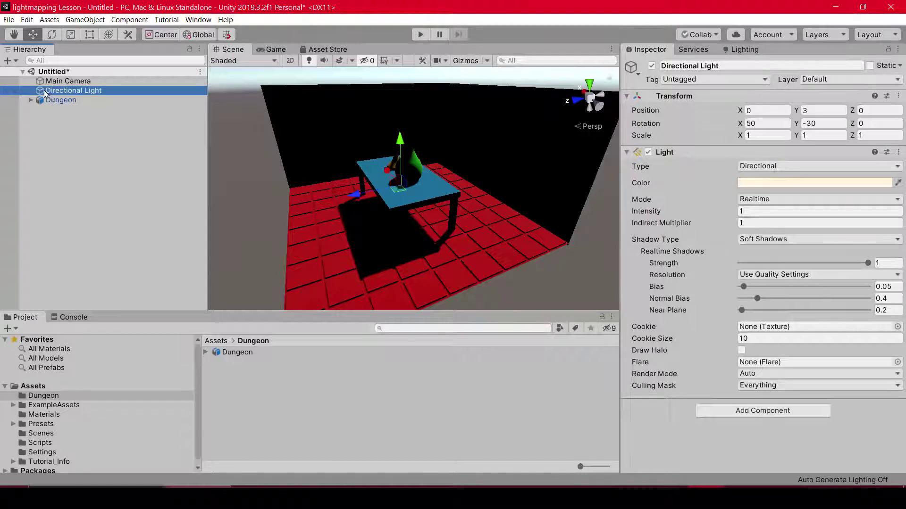
Step: Change the Directional Light's Mode from Realtime to Baked
click(753, 200)
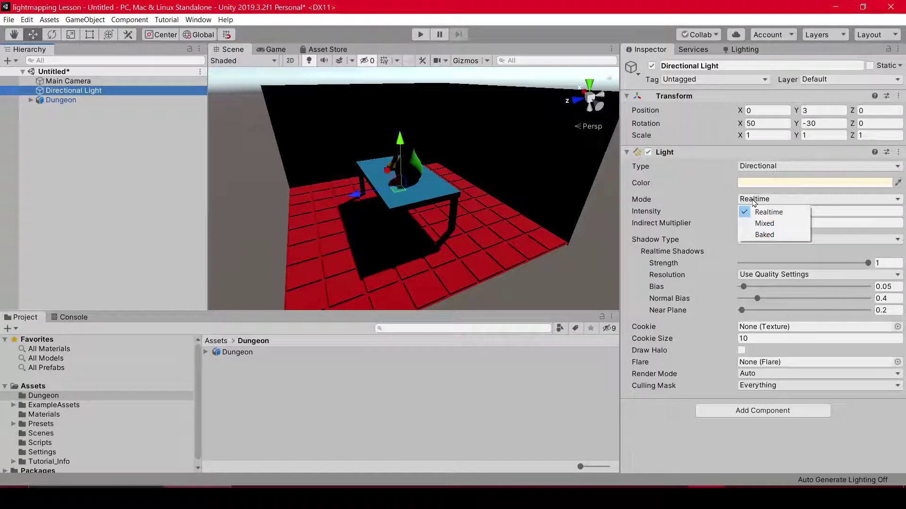
click(769, 235)
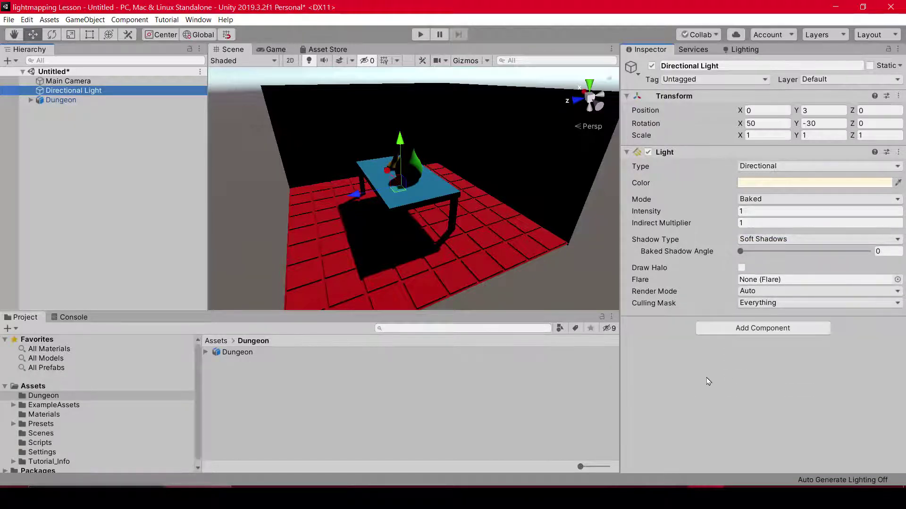
alt+drag(471, 299, 395, 305)
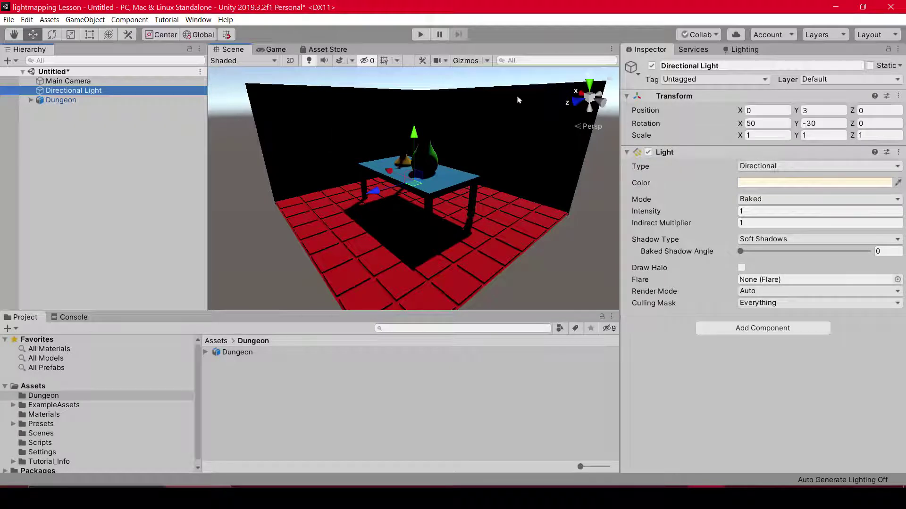
Step: In the scene Lighting settings, keep Lighting Mode on Shadowmask
click(745, 50)
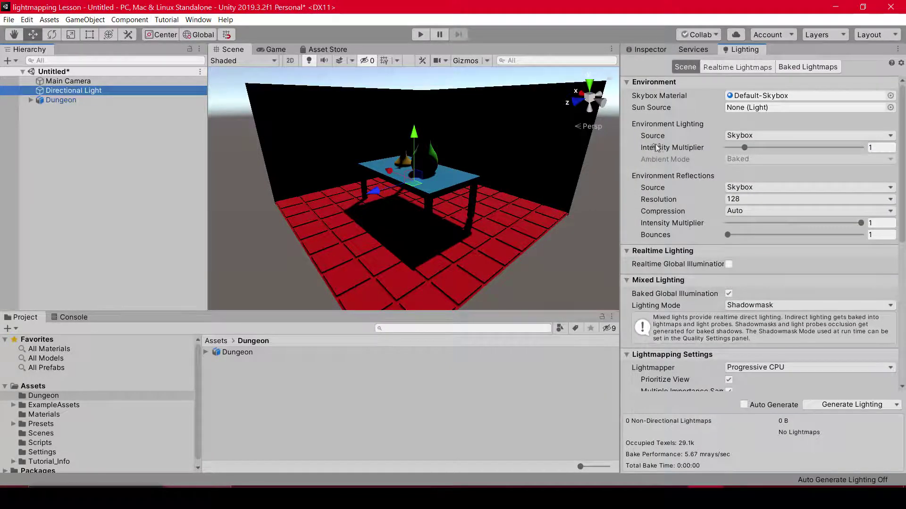
scroll(682, 202, down, 3)
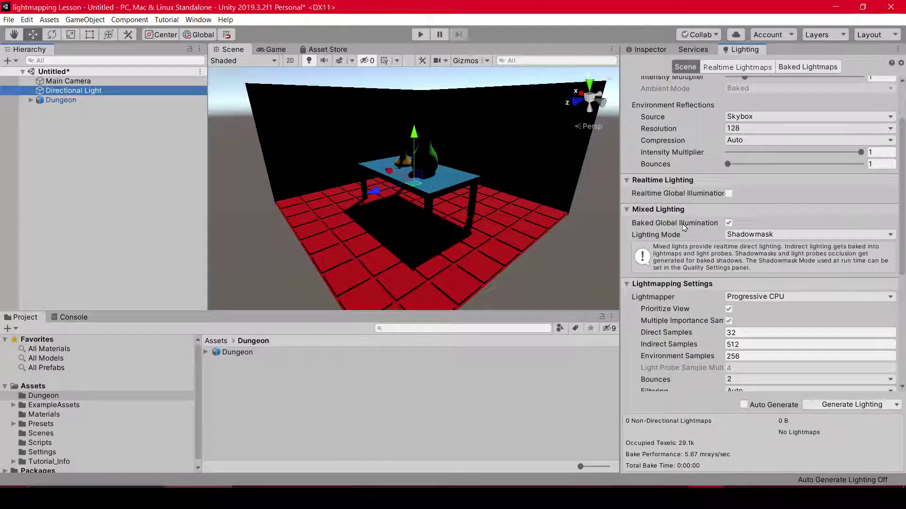
click(767, 239)
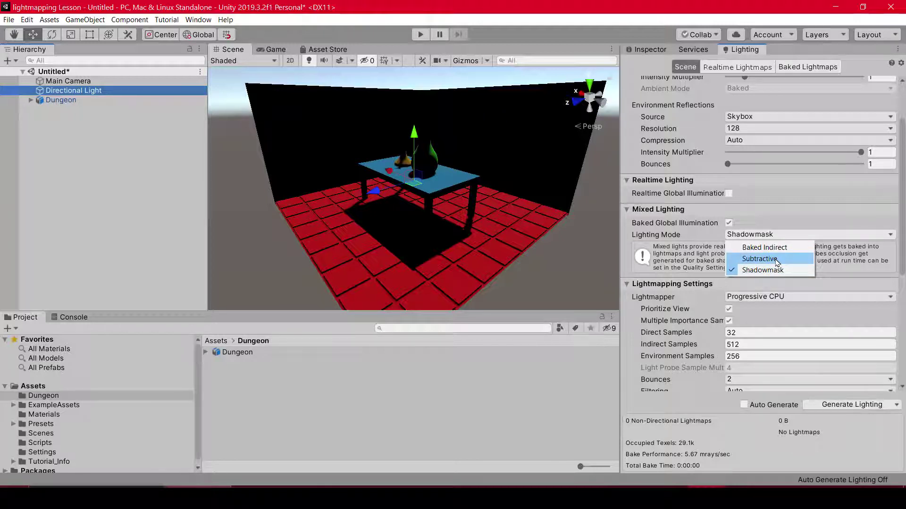
click(773, 270)
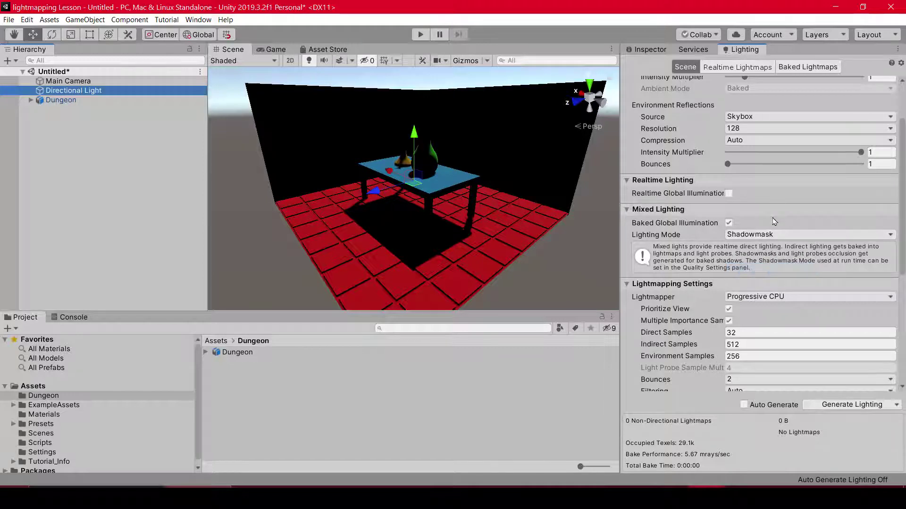
click(757, 236)
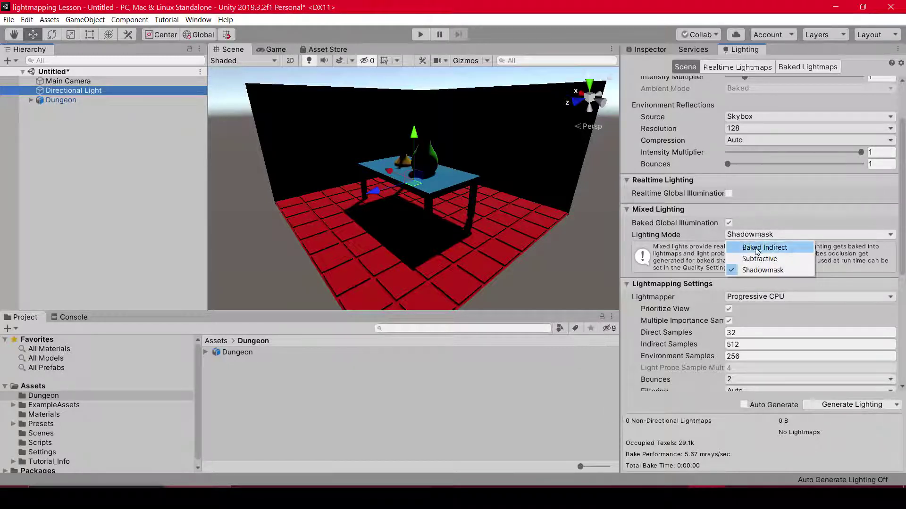
click(760, 239)
Step: Set the lightmapper to Progressive GPU (Preview) and start Generate Lighting
scroll(701, 268, down, 5)
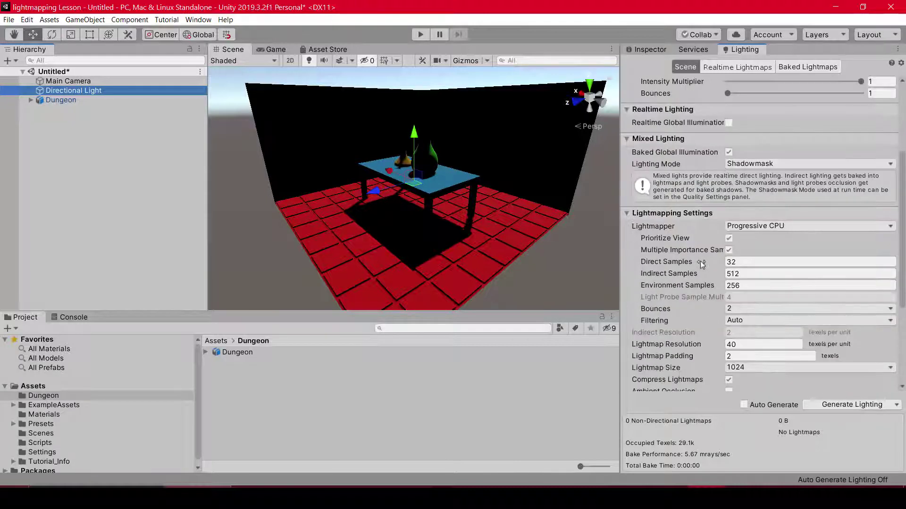
click(754, 229)
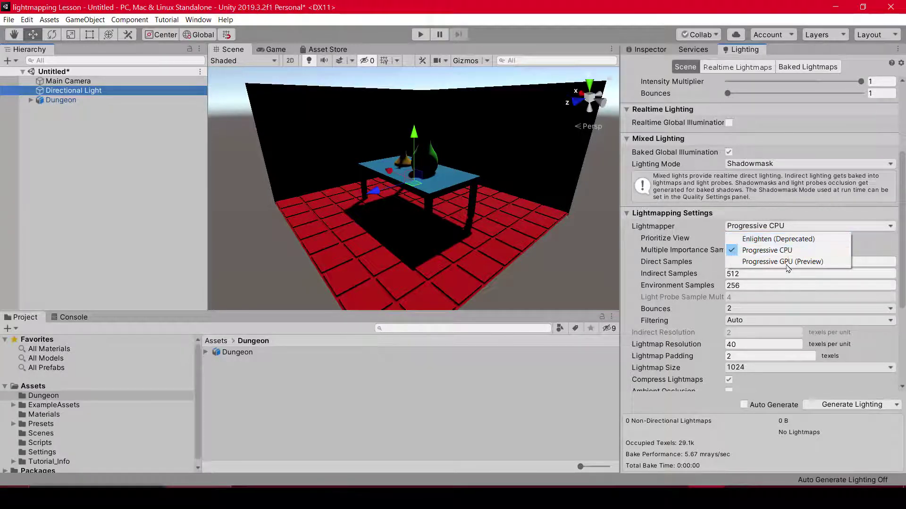
click(790, 262)
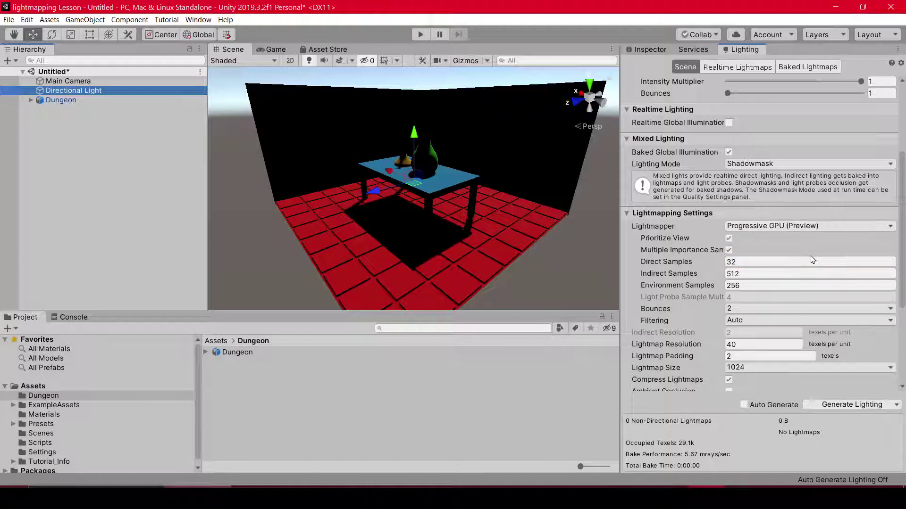
click(782, 227)
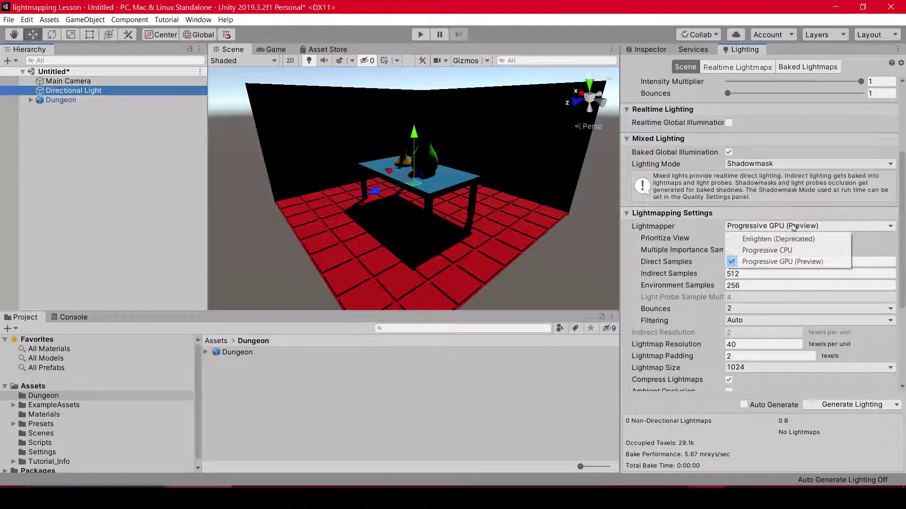
click(787, 262)
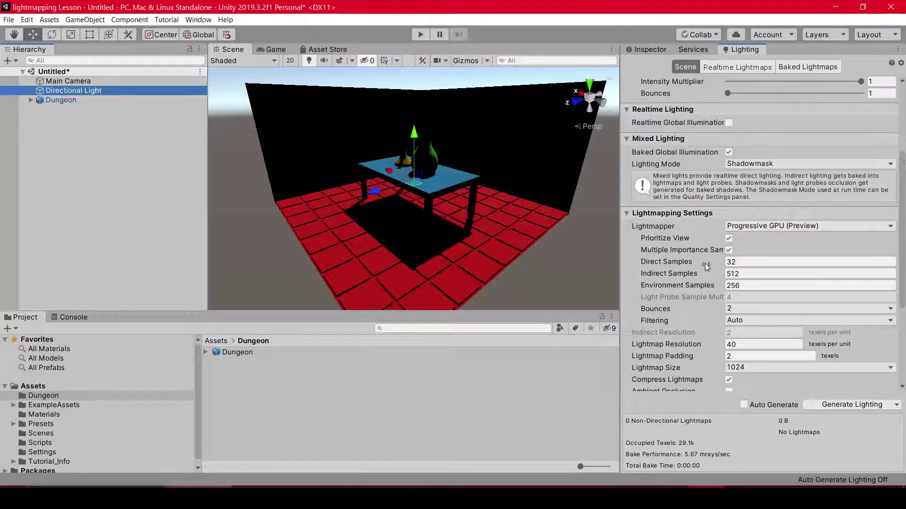
scroll(667, 286, down, 2)
scroll(666, 286, down, 2)
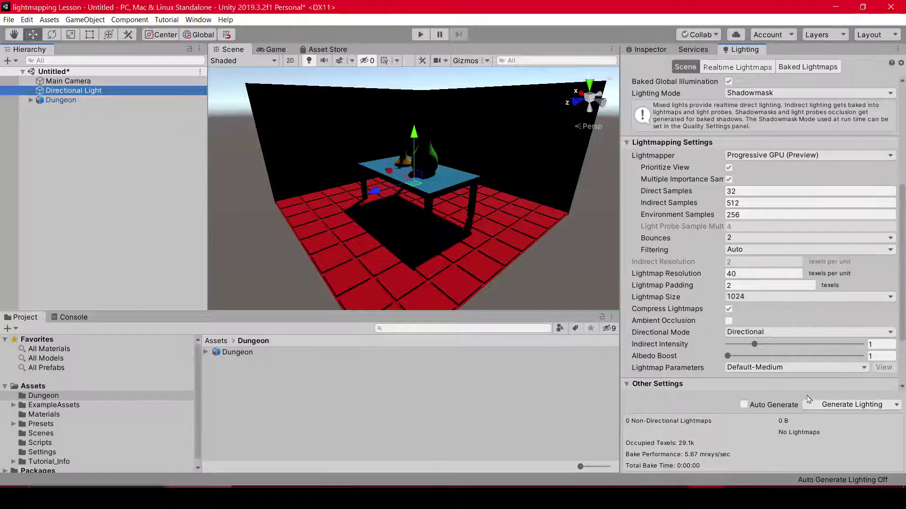
click(843, 406)
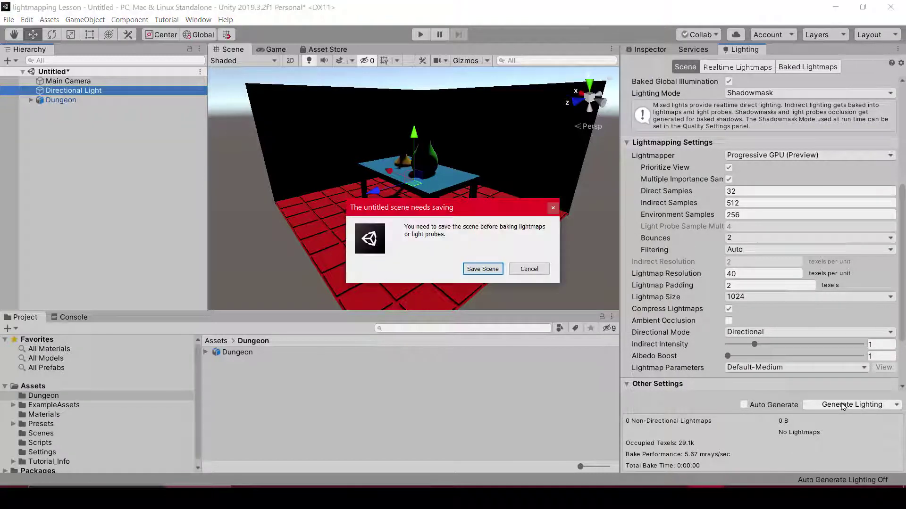
Step: Save the scene as Dungeon and toggle the Directional Light off and on to compare
click(474, 271)
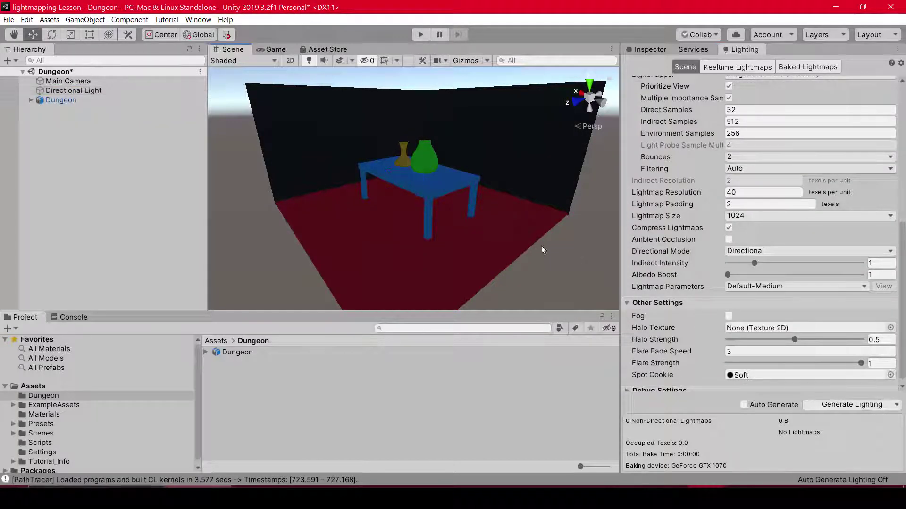
mouse_move(541, 247)
alt+mouse_down()
mouse_move(488, 200)
mouse_move(490, 226)
alt+mouse_up()
click(73, 90)
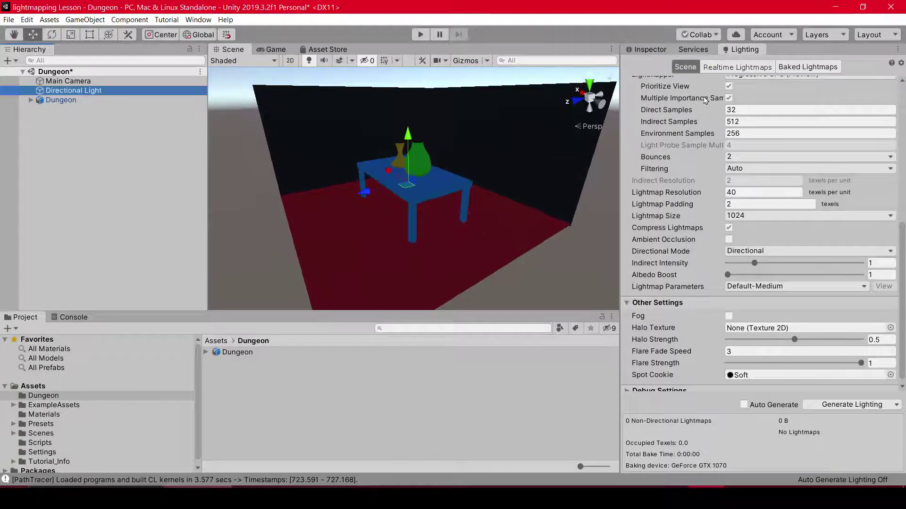
click(649, 49)
click(652, 66)
click(651, 65)
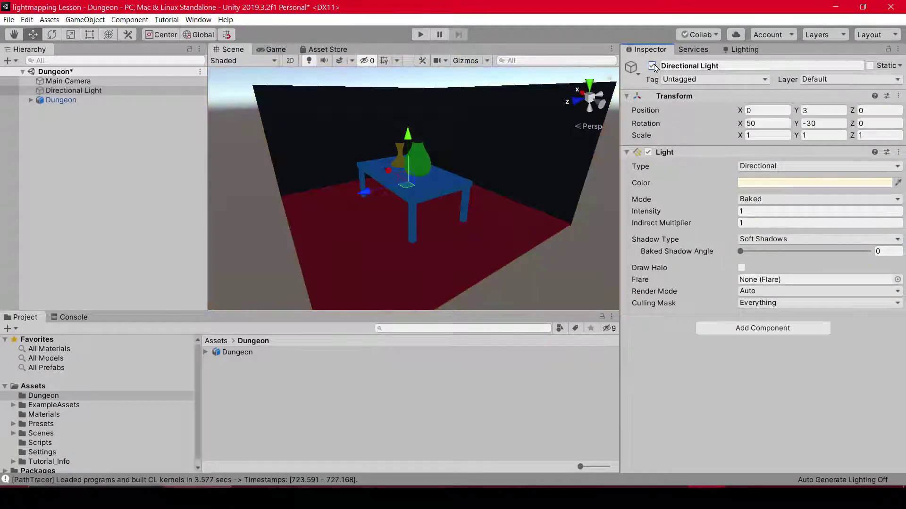
click(652, 66)
click(652, 65)
click(652, 66)
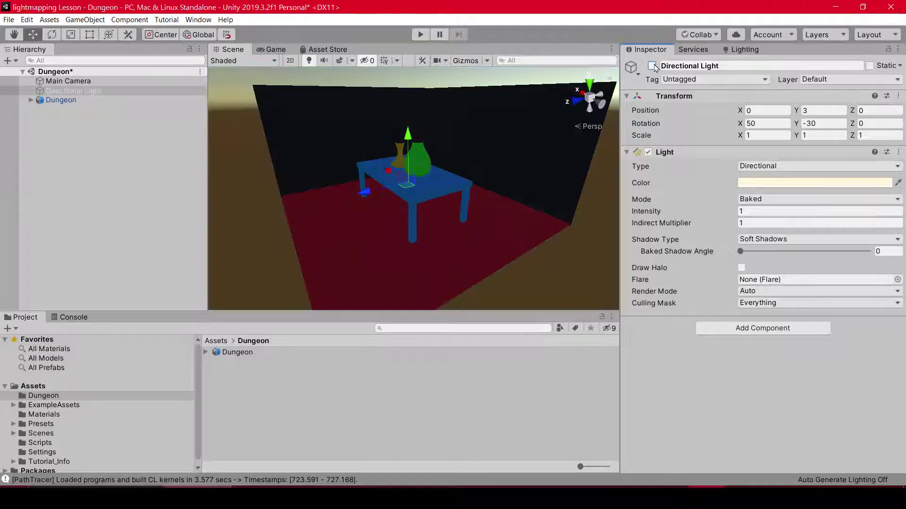
click(652, 65)
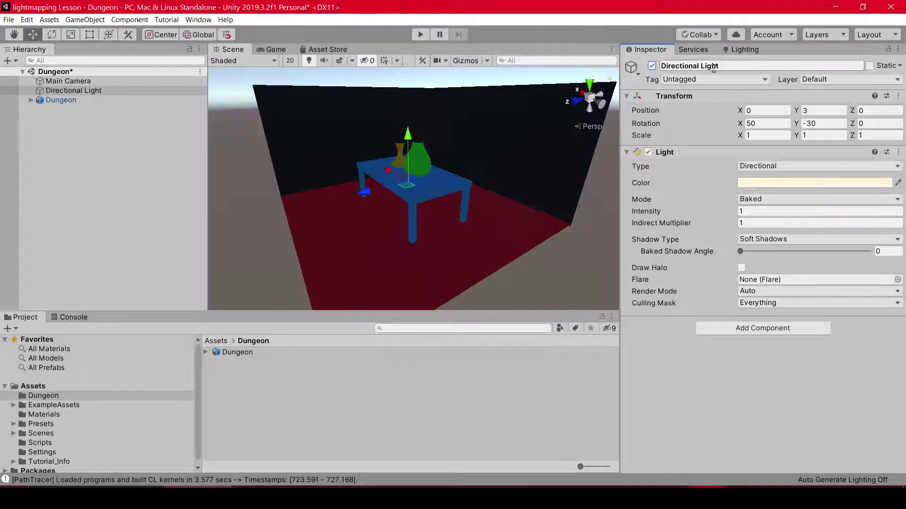
Step: Review the Lighting settings, then show object properties with Dungeon selected
click(727, 53)
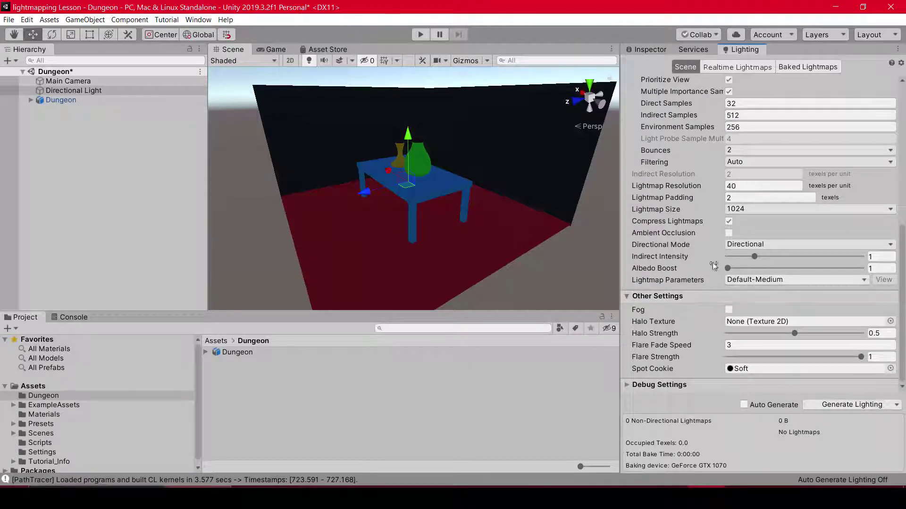
scroll(710, 231, up, 1)
scroll(701, 233, down, 1)
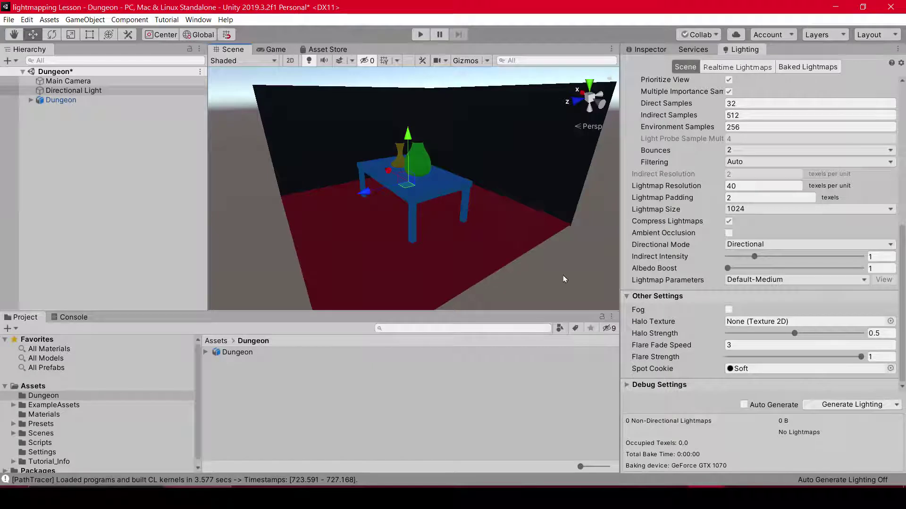
click(467, 136)
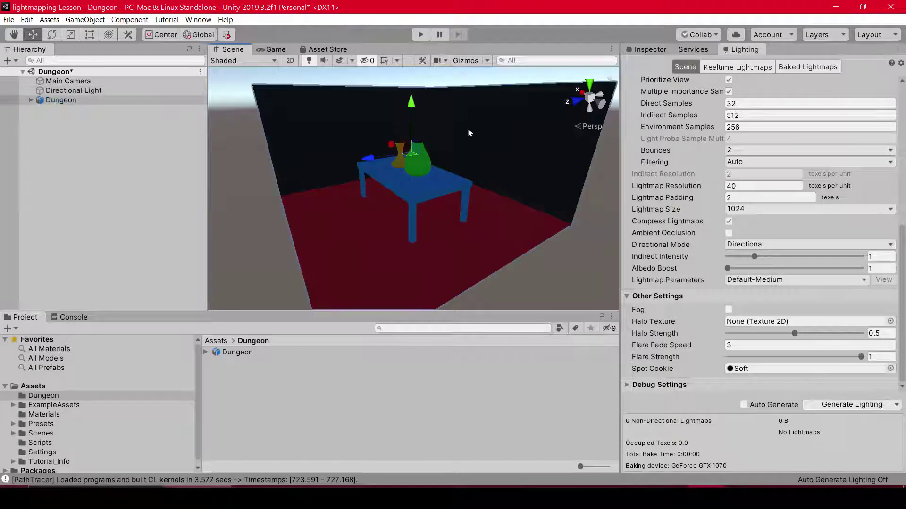
click(74, 90)
click(89, 101)
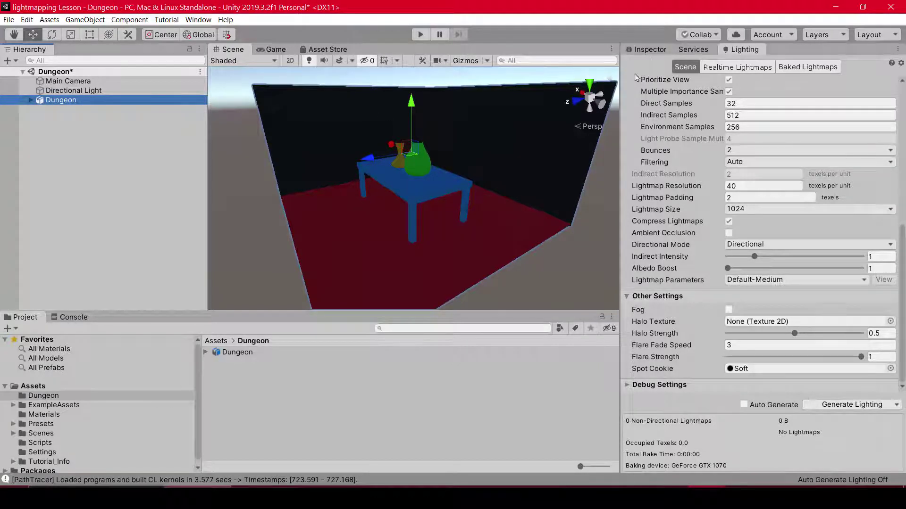
click(650, 50)
click(78, 90)
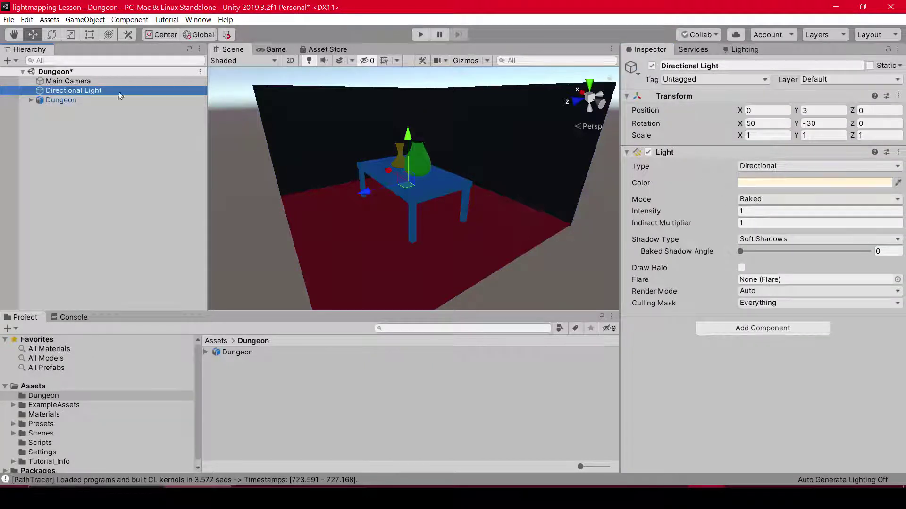
click(62, 100)
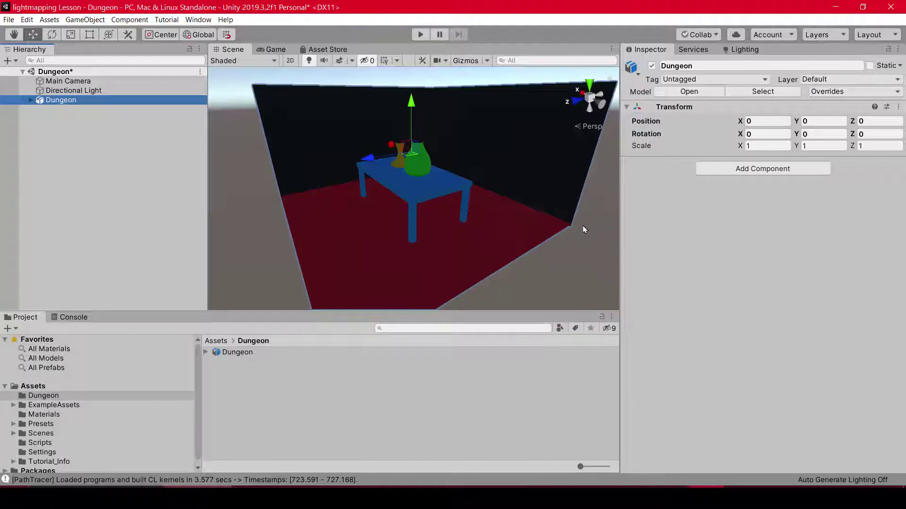
Step: Mark Dungeon and all its children Static, then select the Dungeon model asset
alt+drag(558, 233, 562, 210)
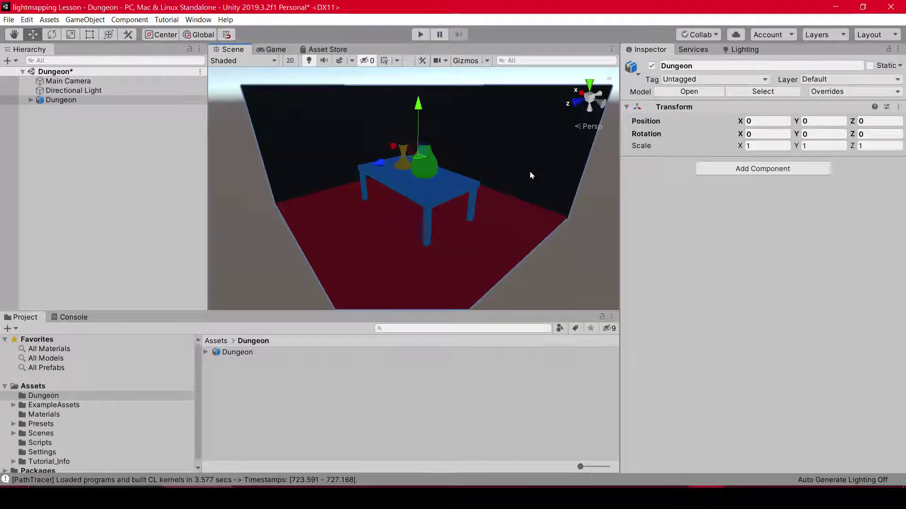
click(56, 100)
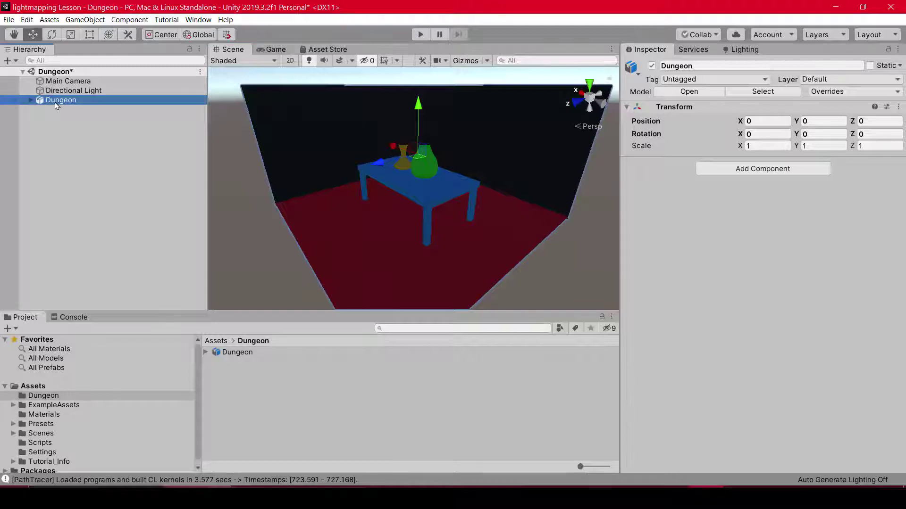
click(870, 66)
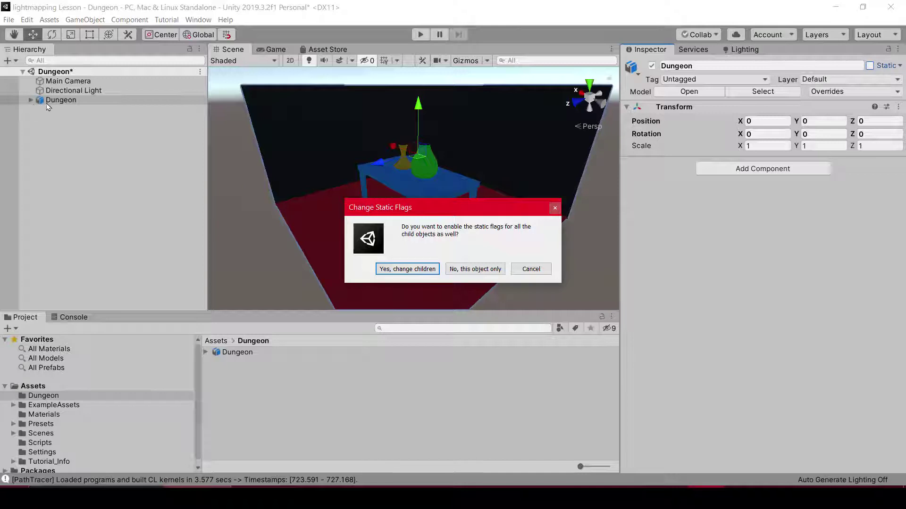
click(421, 272)
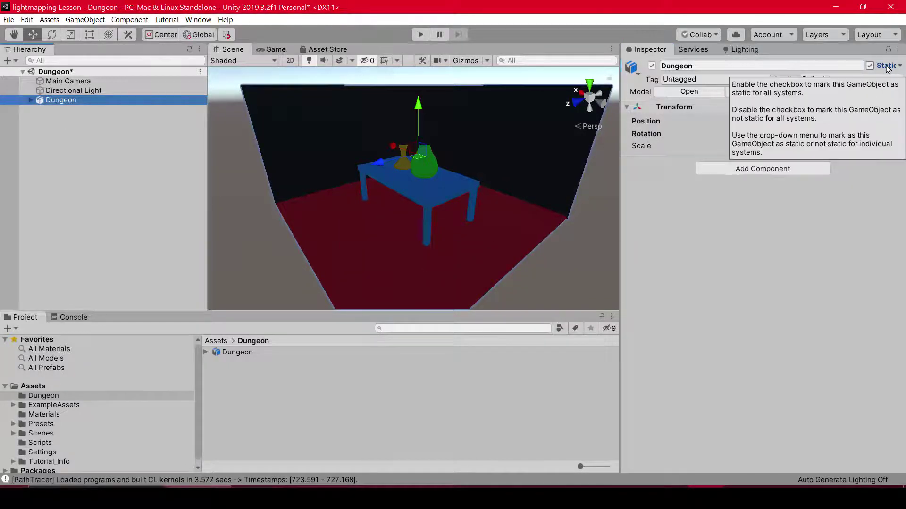
click(237, 353)
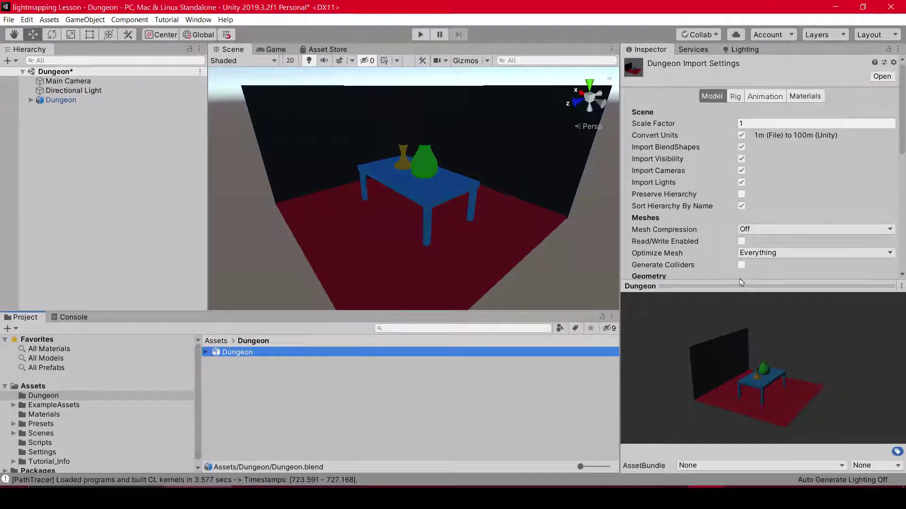
Step: Enable Generate Lightmap UVs in the Dungeon model's import settings and apply
drag(739, 286, 740, 402)
scroll(758, 284, down, 5)
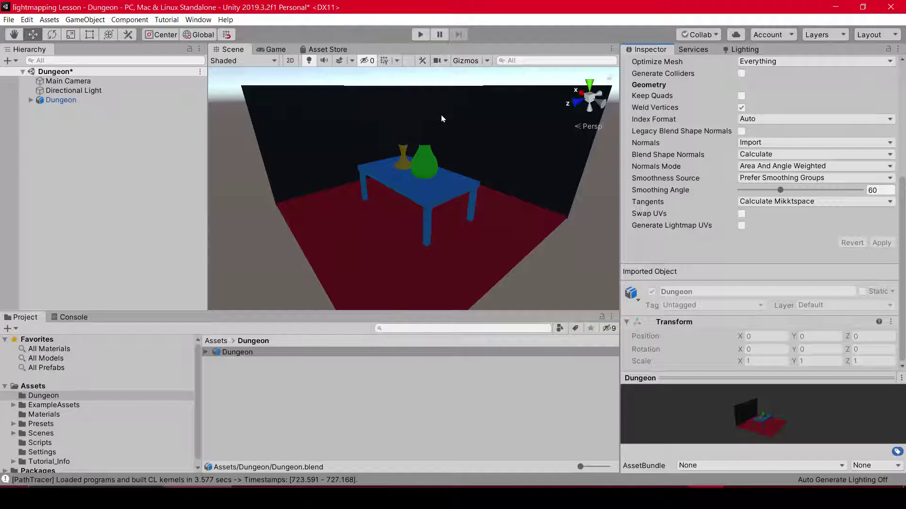
click(741, 226)
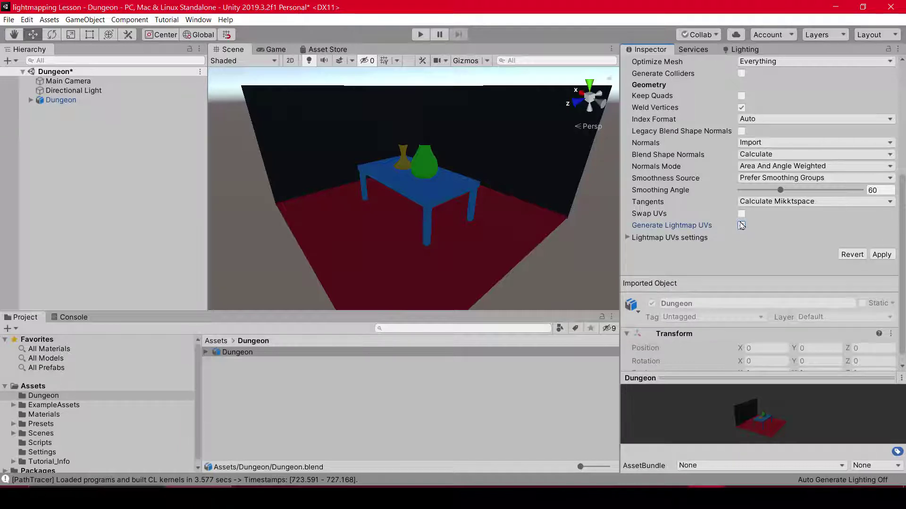
click(222, 352)
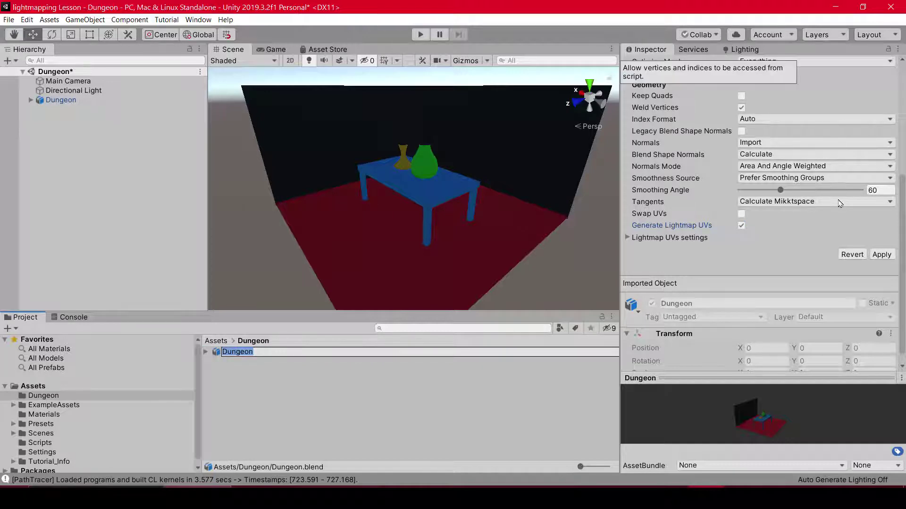
click(886, 255)
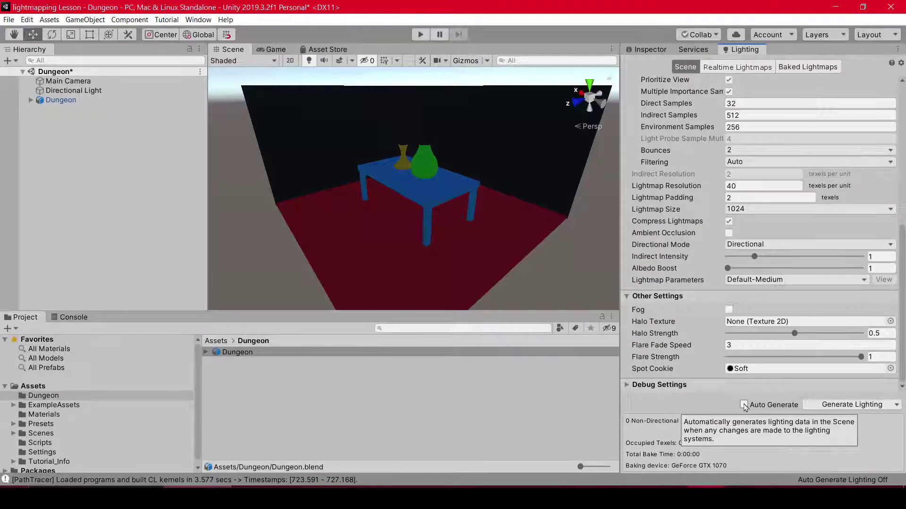
Step: Enable Auto Generate, then orbit and zoom to inspect the baked floor and table shadows
click(744, 405)
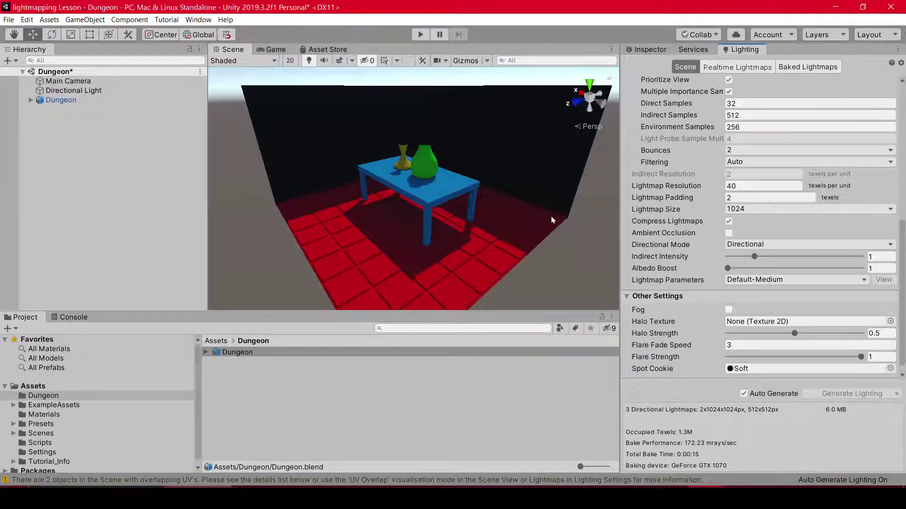
mouse_move(515, 218)
alt+mouse_down()
mouse_move(387, 202)
mouse_move(480, 190)
alt+mouse_up()
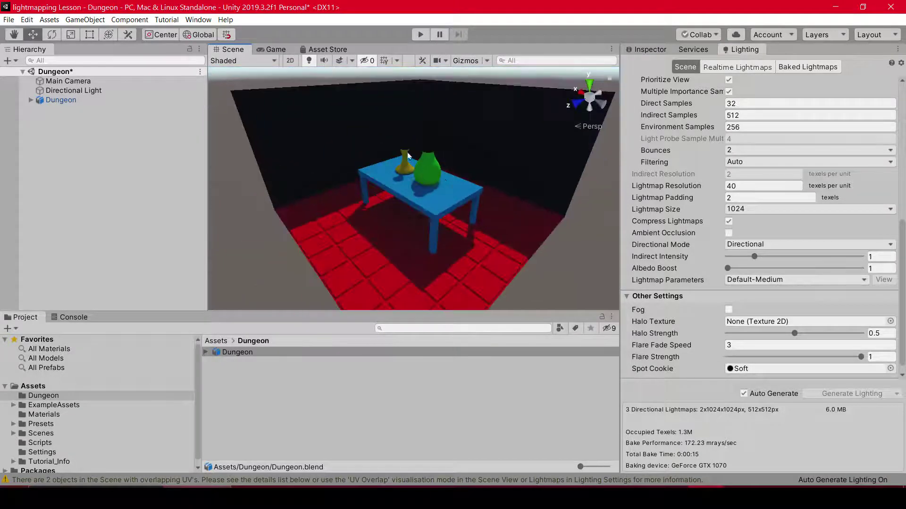
scroll(479, 189, up, 5)
scroll(433, 185, down, 3)
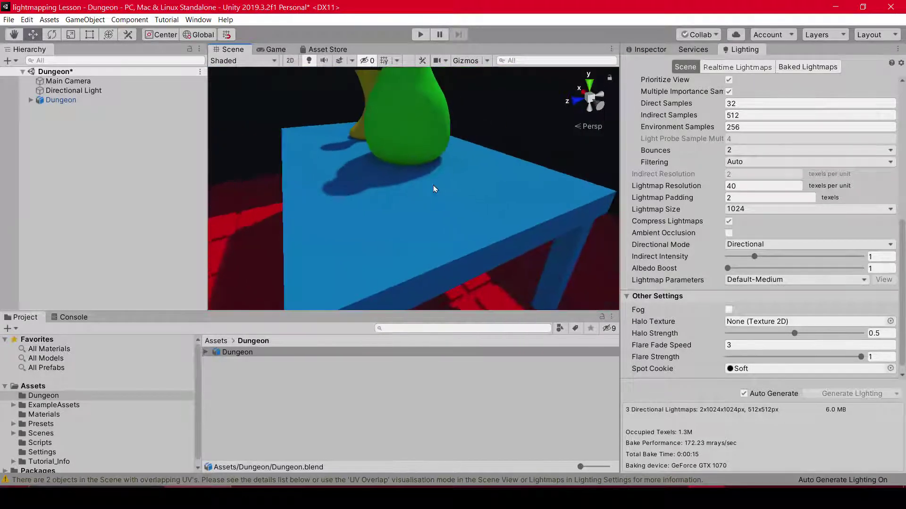
scroll(433, 185, down, 3)
scroll(425, 191, down, 3)
mouse_move(544, 168)
alt+mouse_down()
mouse_move(447, 169)
mouse_move(435, 197)
alt+mouse_up()
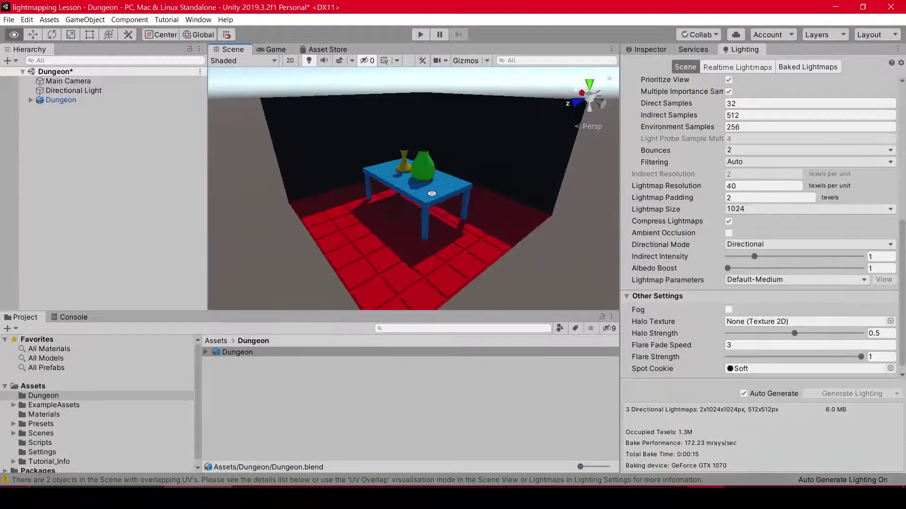
scroll(435, 197, up, 3)
Step: Switch the Scene view draw mode to Baked Global Illumination > Baked Lightmap
click(246, 62)
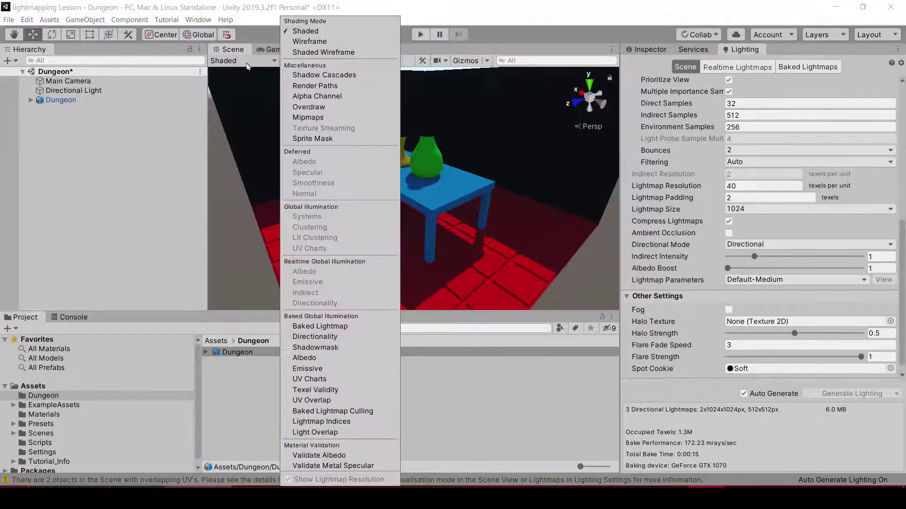
click(246, 65)
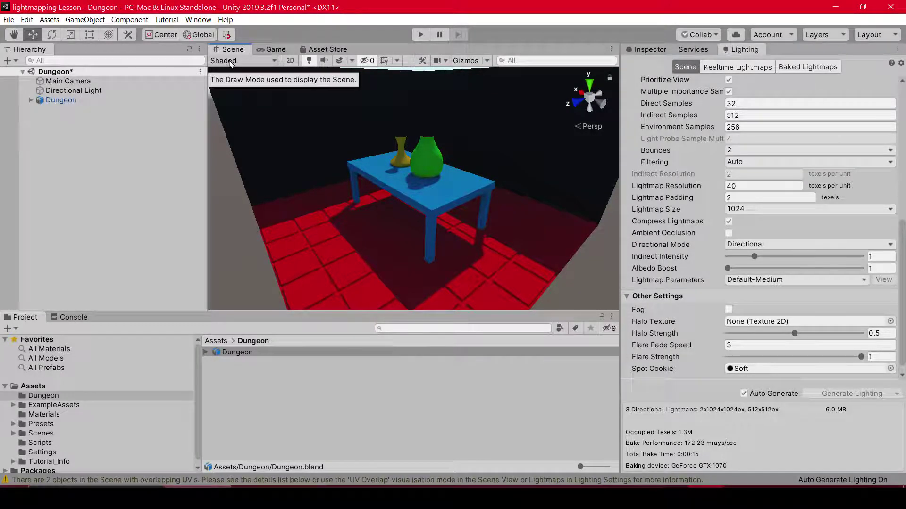
click(231, 63)
click(242, 64)
click(253, 64)
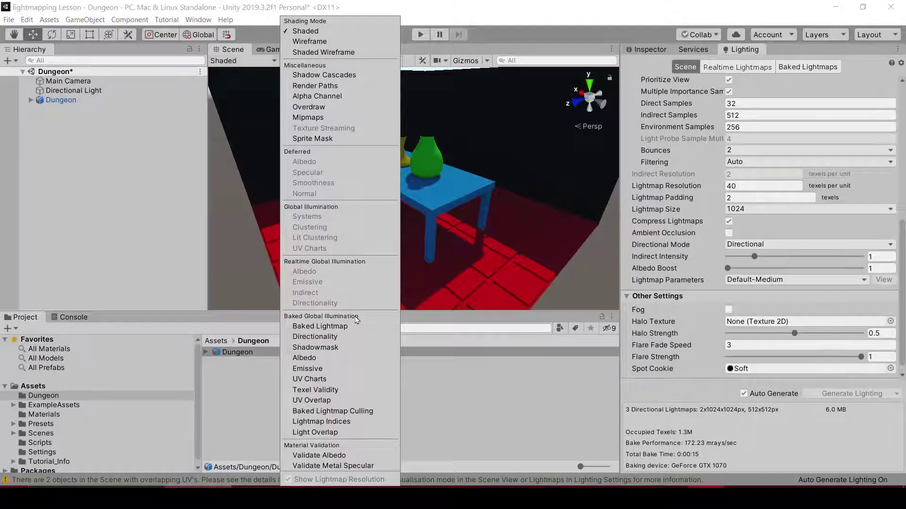
click(335, 327)
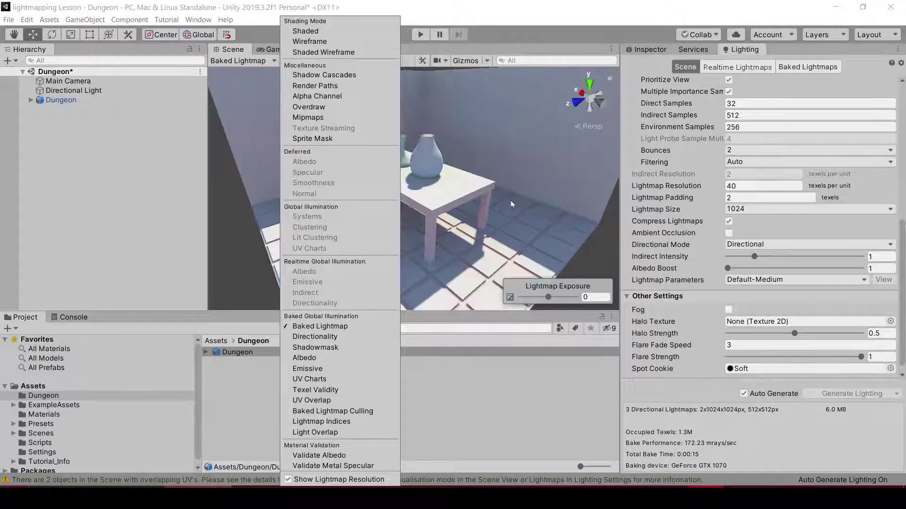
click(590, 253)
Step: Orbit around the table to inspect the baked lighting, then select the Dungeon model
alt+drag(590, 253, 426, 210)
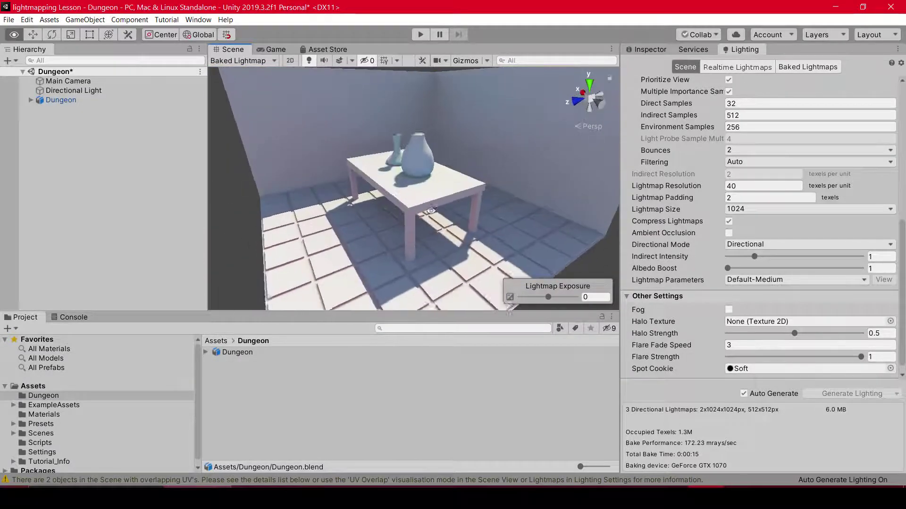
scroll(426, 210, up, 3)
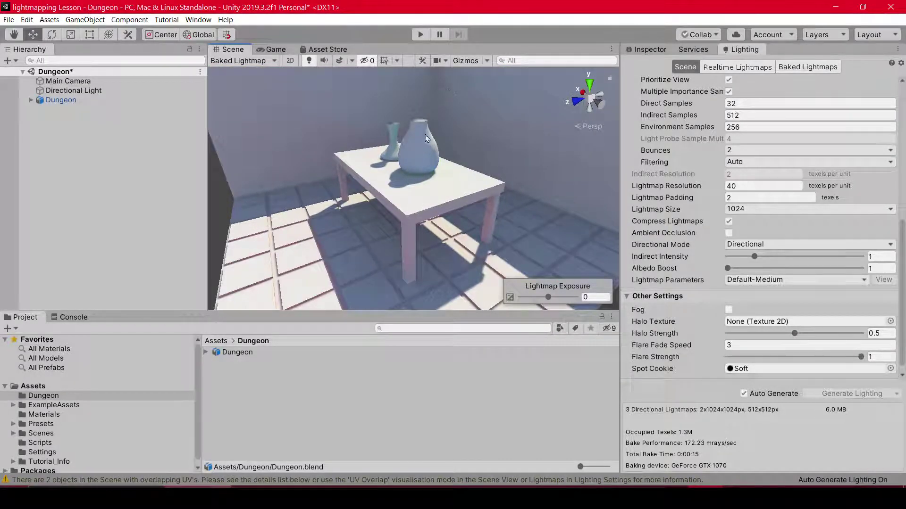
alt+drag(318, 195, 305, 180)
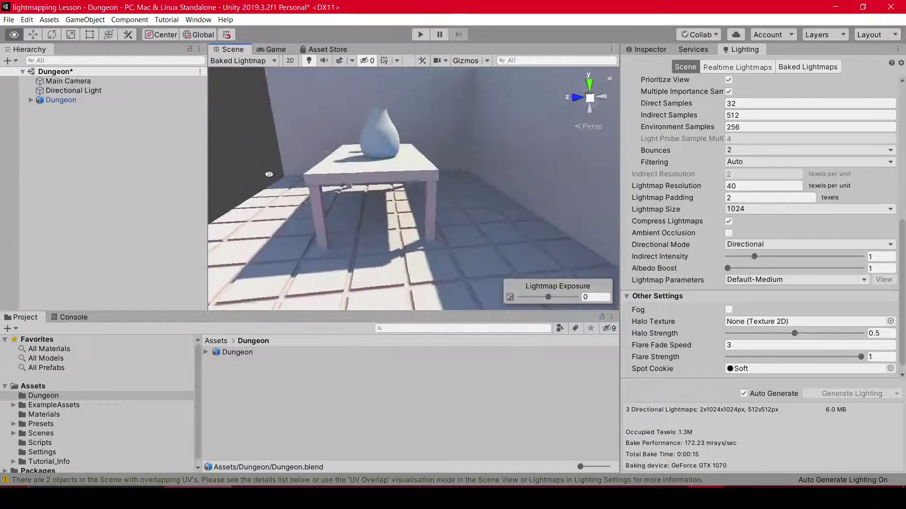
mouse_move(345, 166)
alt+mouse_down()
mouse_move(376, 201)
mouse_move(425, 170)
alt+mouse_up()
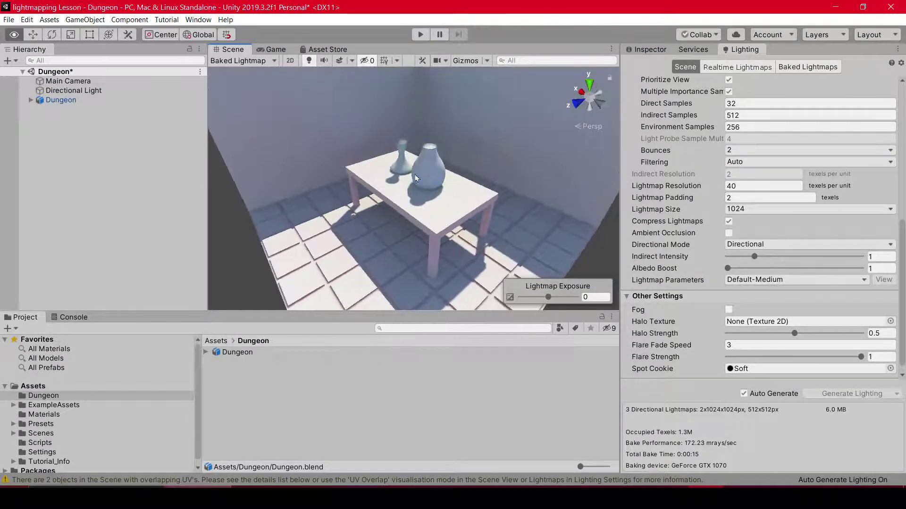
click(425, 169)
Step: Turn off Auto Generate, select the larger BezierCurve vase, then move it and undo the move
click(744, 394)
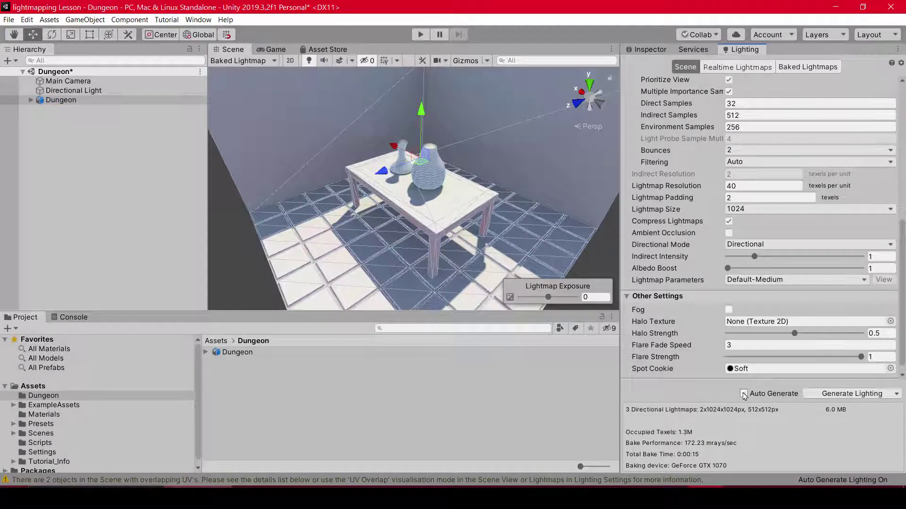
click(415, 158)
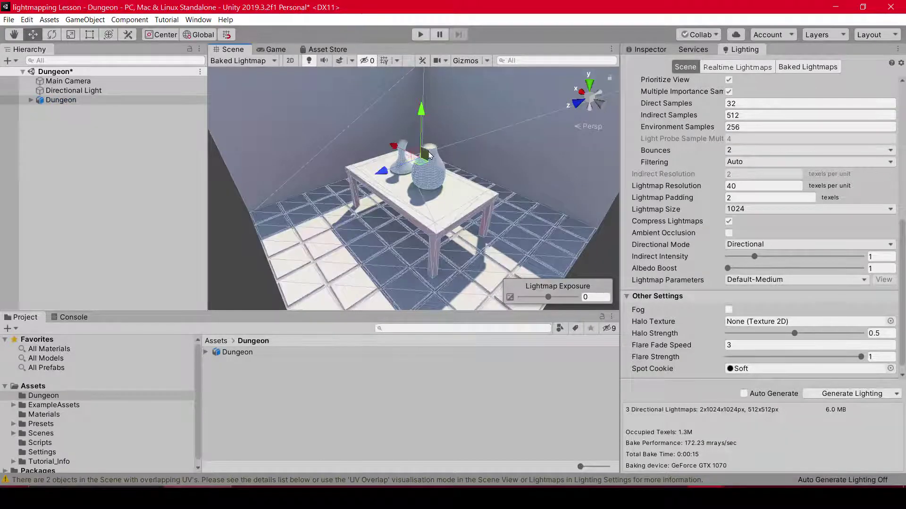
click(434, 163)
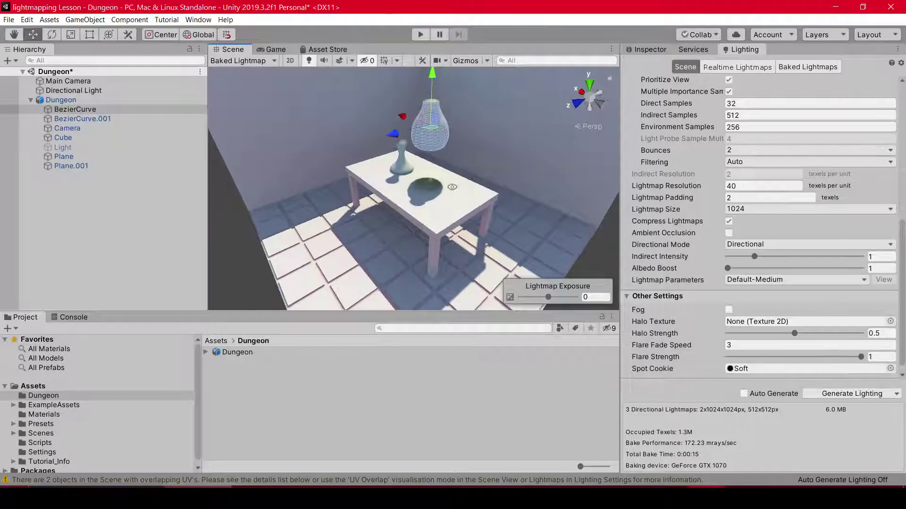
mouse_move(434, 163)
alt+mouse_down()
mouse_move(404, 208)
mouse_move(416, 137)
mouse_move(333, 159)
alt+mouse_up()
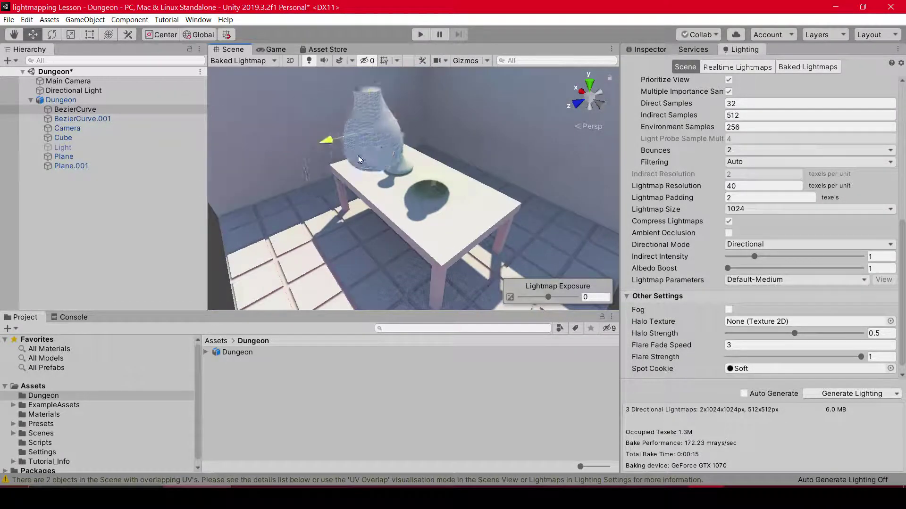
key(ctrl+z)
Step: Orbit around the table and show the Baked Lightmaps list in the Lighting window
alt+drag(408, 200, 459, 228)
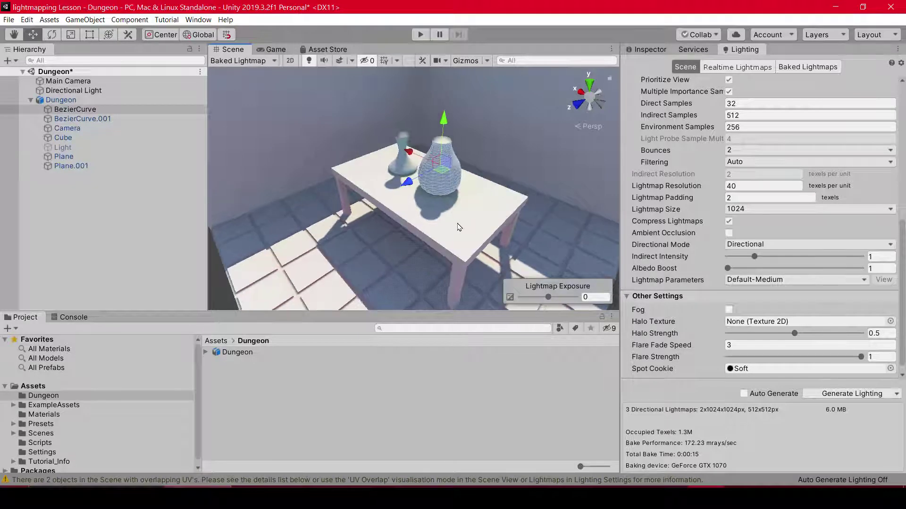
scroll(464, 221, up, 3)
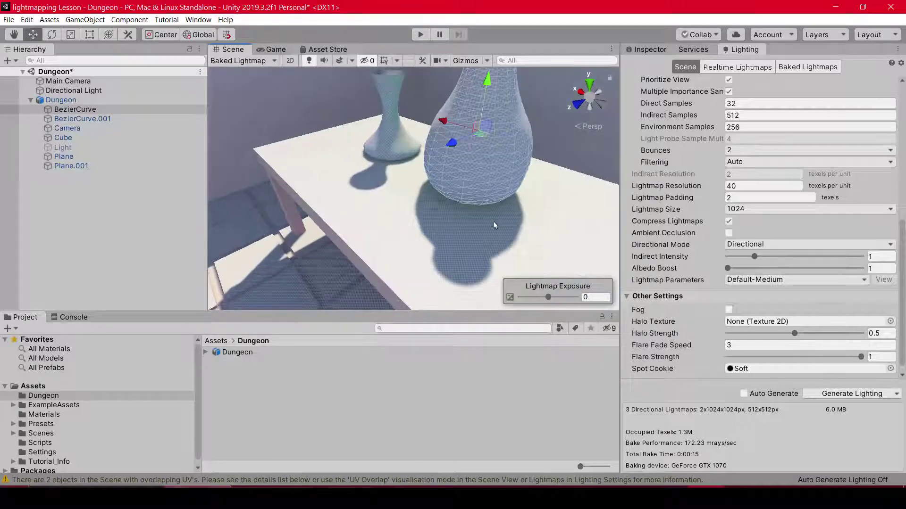
scroll(484, 221, up, 2)
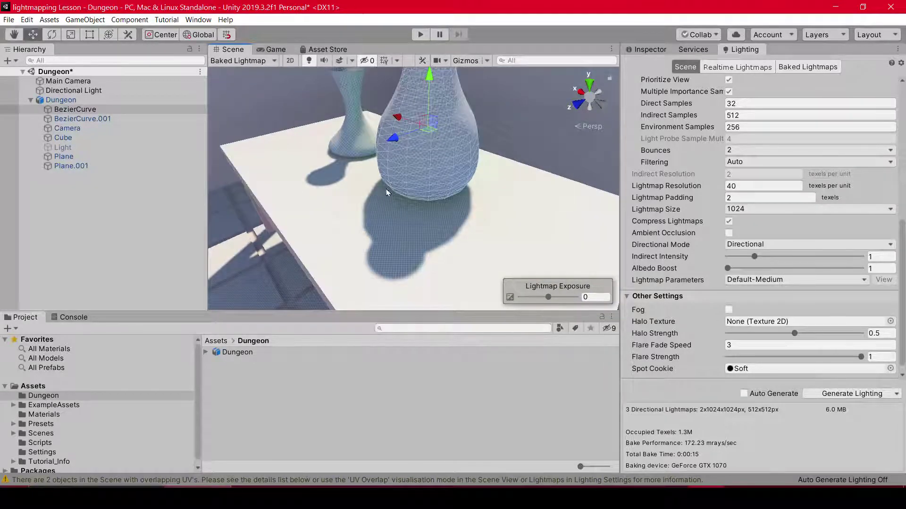
scroll(371, 239, down, 3)
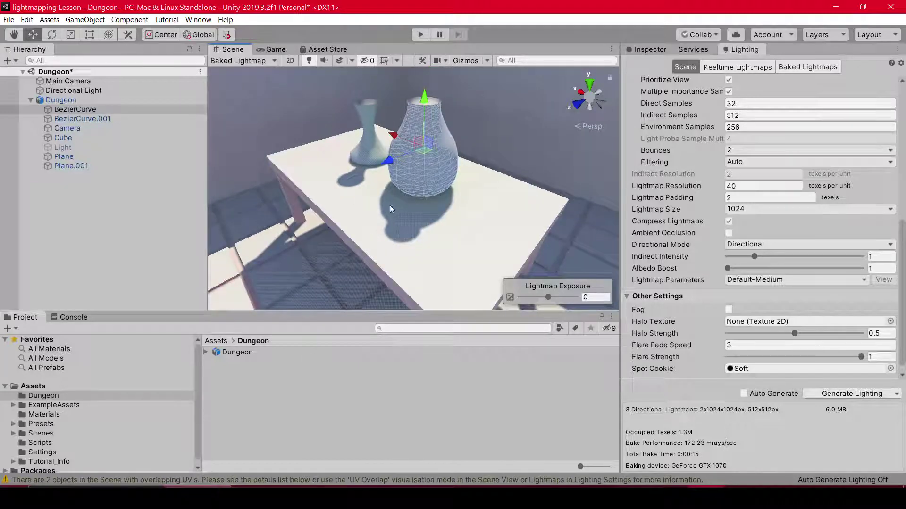
click(797, 67)
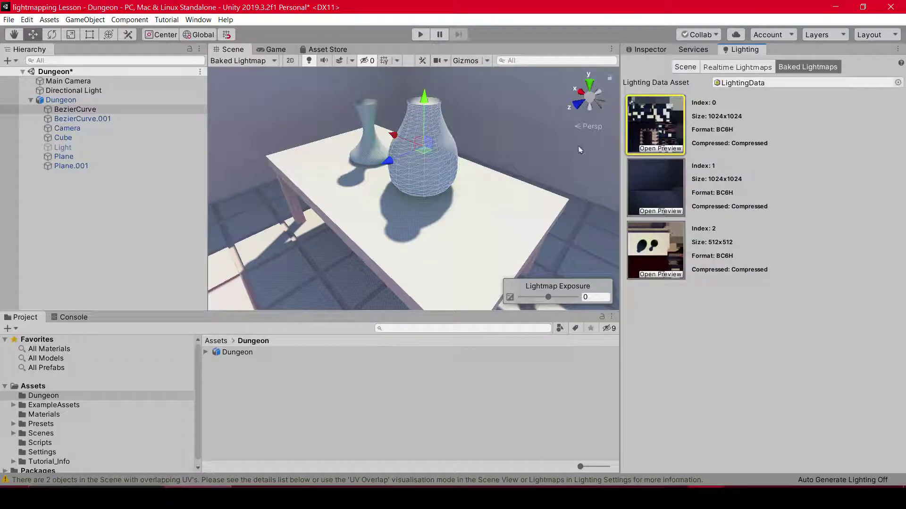
Step: Orbit to a higher view of the room and review the vase's components in the Inspector
scroll(497, 184, up, 2)
scroll(501, 184, down, 5)
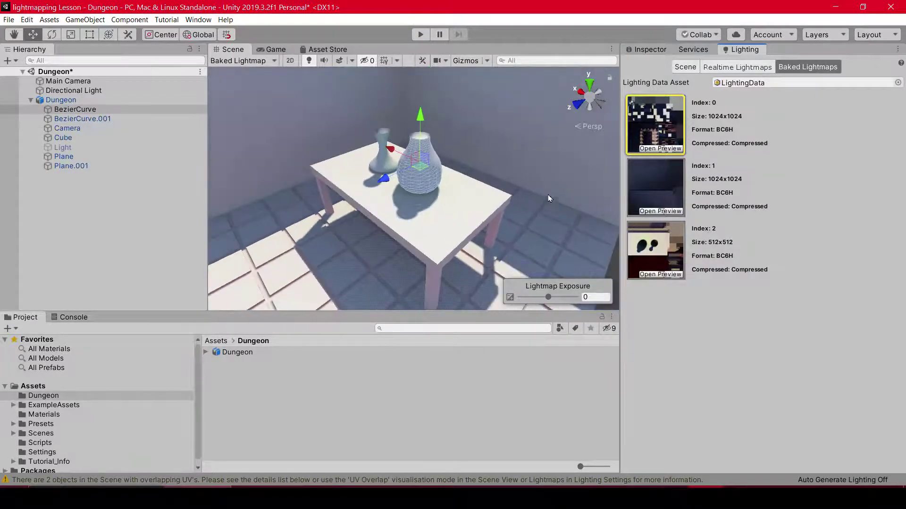
mouse_move(465, 208)
alt+mouse_down()
mouse_move(414, 175)
mouse_move(427, 172)
alt+mouse_up()
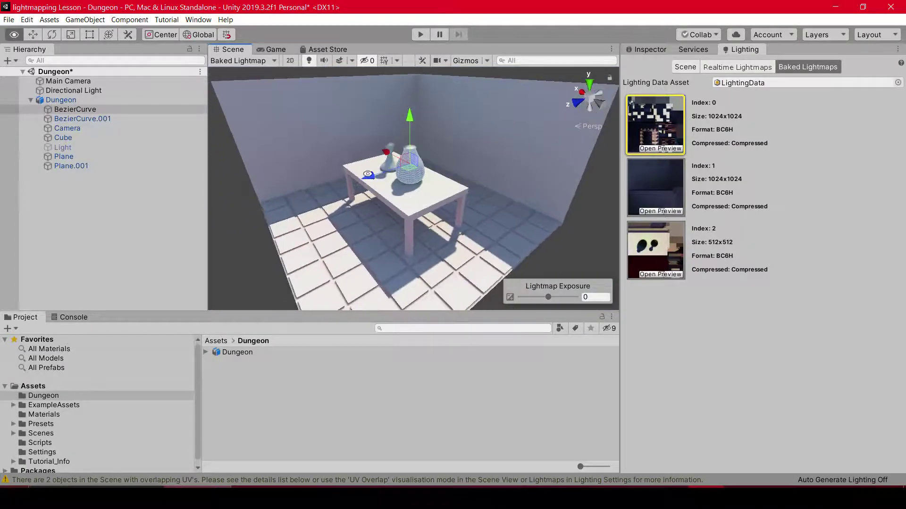
click(649, 48)
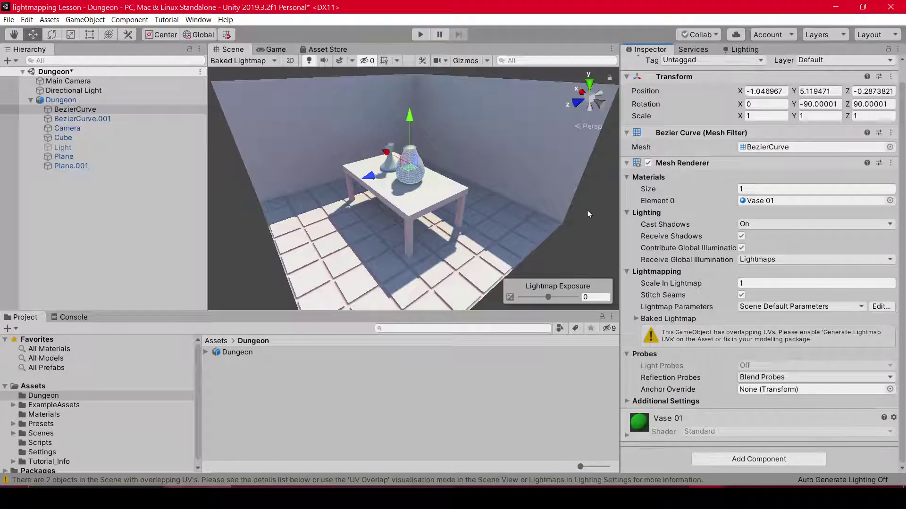
Step: Back in the Lighting Scene tab, deselect the vase, re-enable Auto Generate and select Lightmap Resolution
click(742, 49)
click(686, 68)
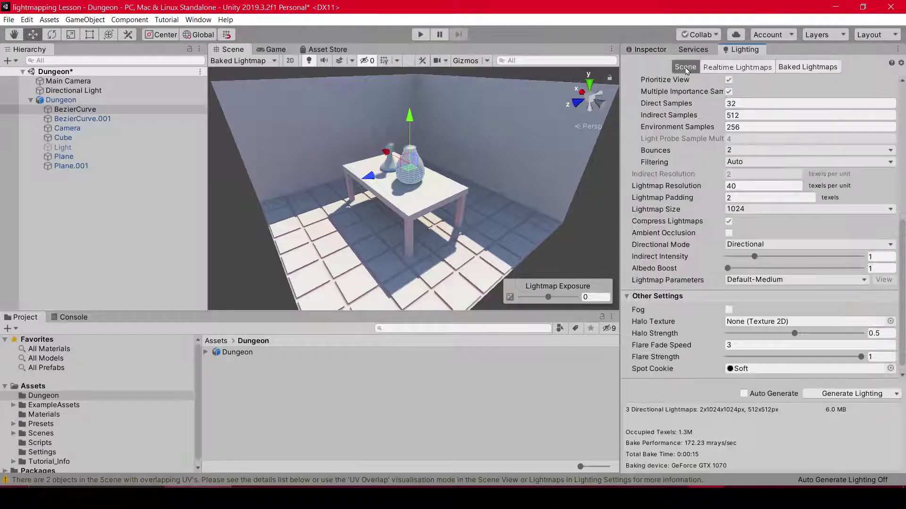
click(585, 247)
alt+drag(584, 247, 550, 174)
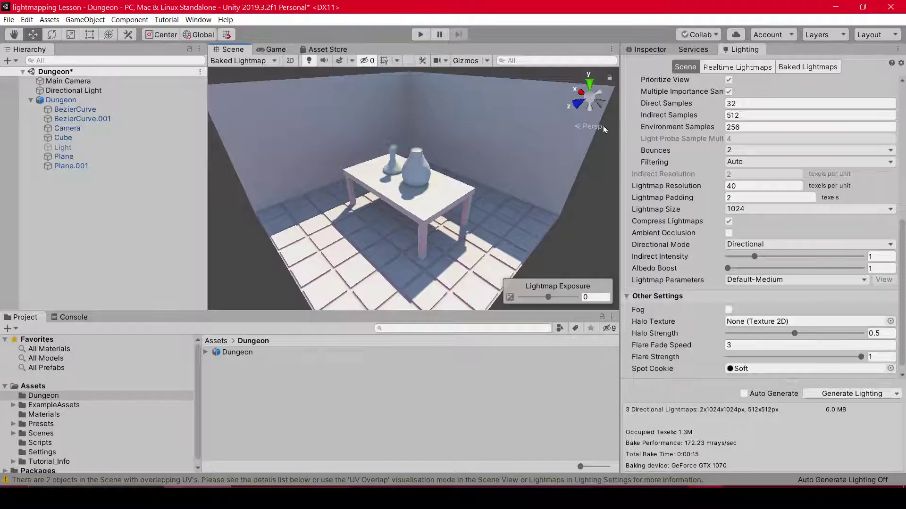
click(744, 394)
scroll(755, 283, up, 2)
click(746, 239)
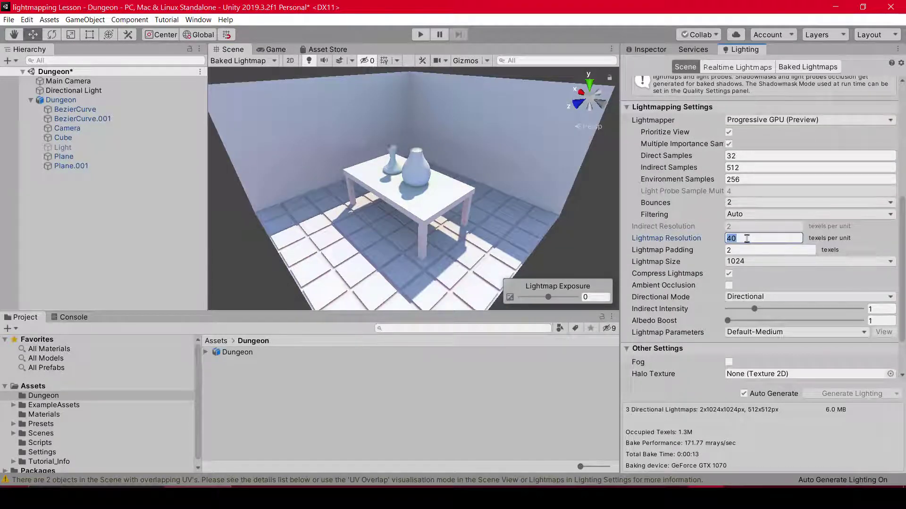
Step: Zoom and orbit the Scene view to look down on the table
scroll(462, 188, up, 3)
scroll(457, 193, up, 3)
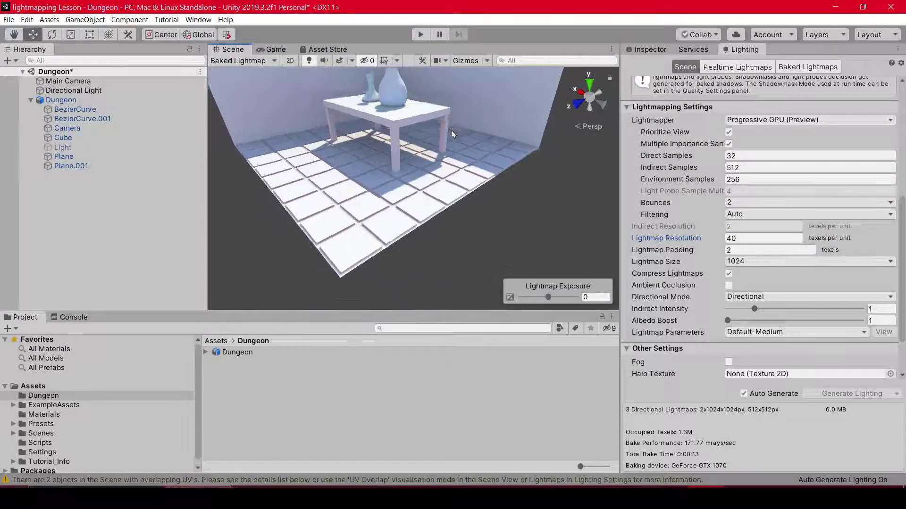
scroll(453, 200, up, 3)
scroll(446, 208, up, 3)
scroll(447, 208, up, 2)
scroll(446, 206, up, 2)
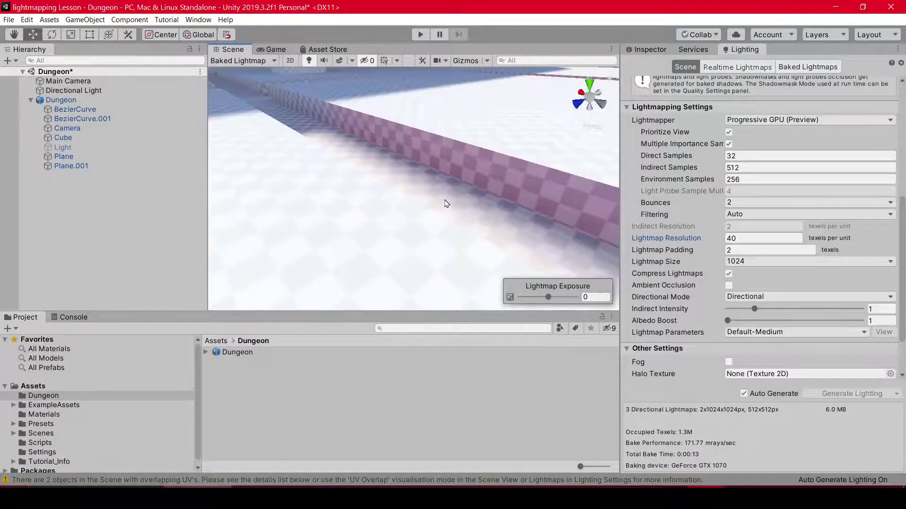
scroll(445, 203, up, 2)
scroll(460, 213, down, 5)
scroll(457, 203, up, 3)
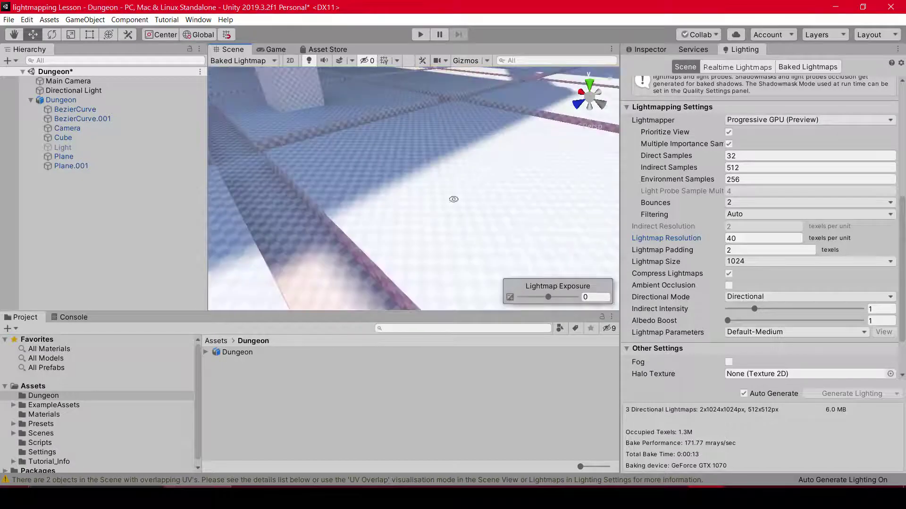
scroll(445, 184, up, 3)
scroll(443, 179, down, 3)
scroll(425, 165, down, 3)
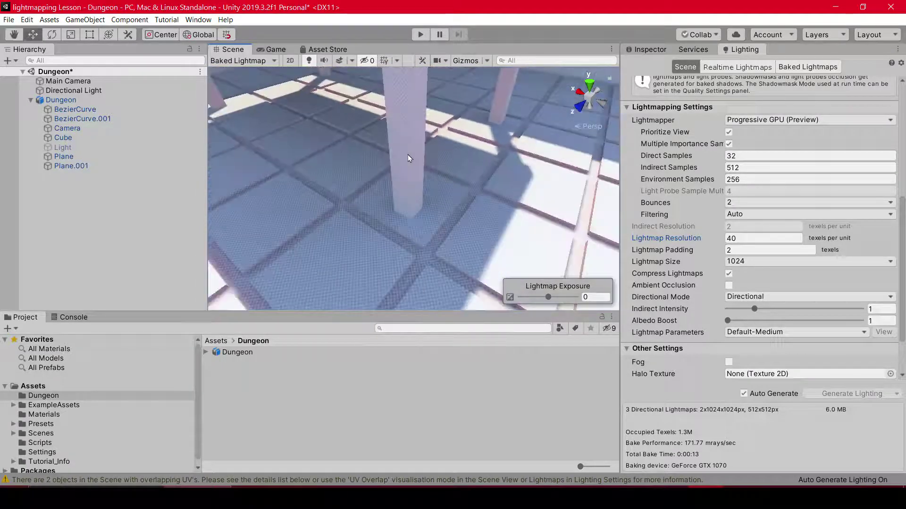
mouse_move(407, 154)
alt+mouse_down()
mouse_move(394, 138)
mouse_move(441, 181)
mouse_move(515, 190)
alt+mouse_up()
scroll(394, 138, down, 3)
scroll(400, 138, up, 5)
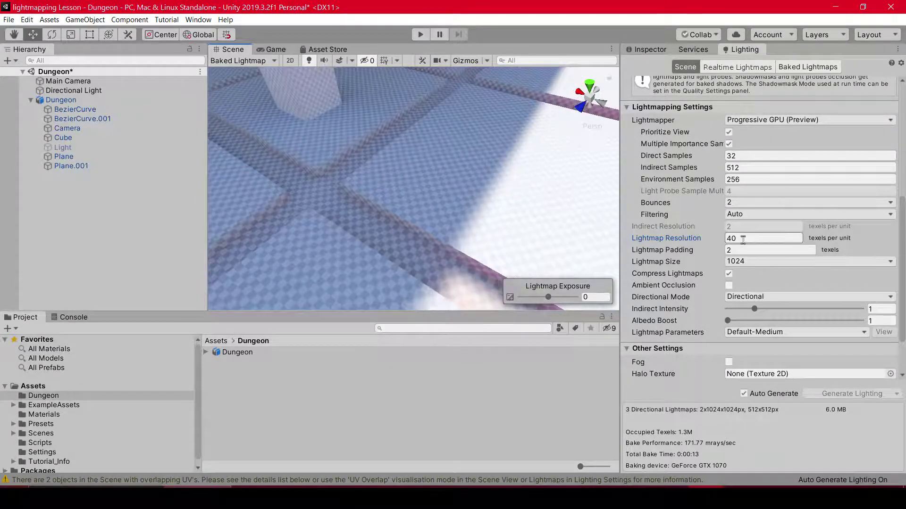
scroll(482, 202, down, 5)
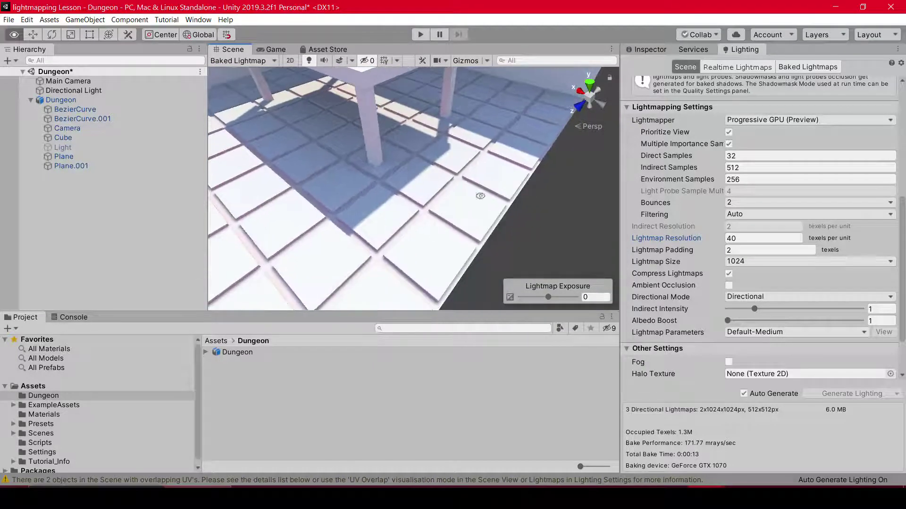
Step: Set Lightmap Resolution to 10 and orbit to inspect the coarser rebaked floor
click(749, 239)
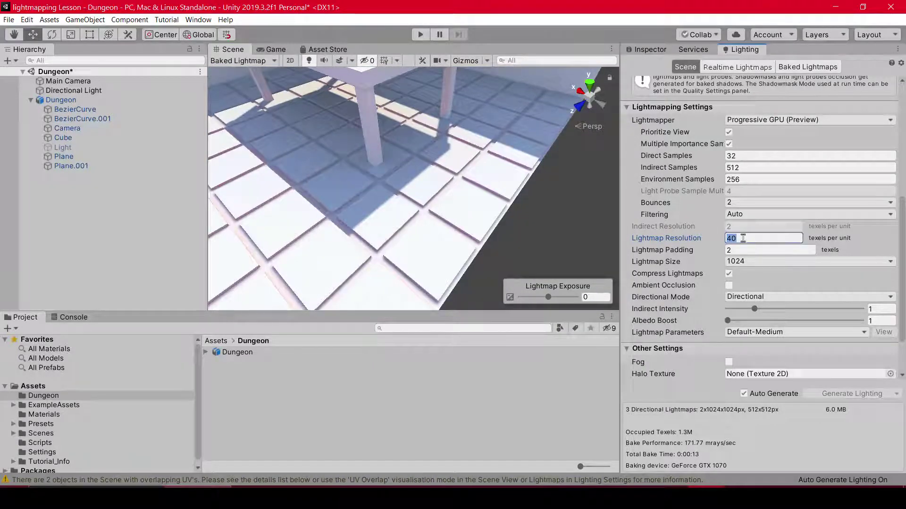
text(10)
key(Return)
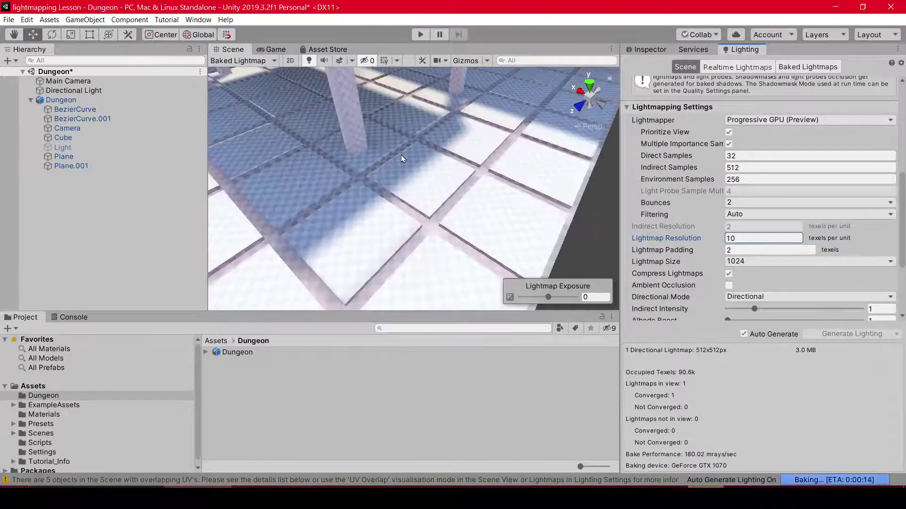
mouse_move(403, 155)
alt+mouse_down()
mouse_move(375, 140)
mouse_move(407, 205)
mouse_move(362, 165)
alt+mouse_up()
scroll(407, 204, up, 3)
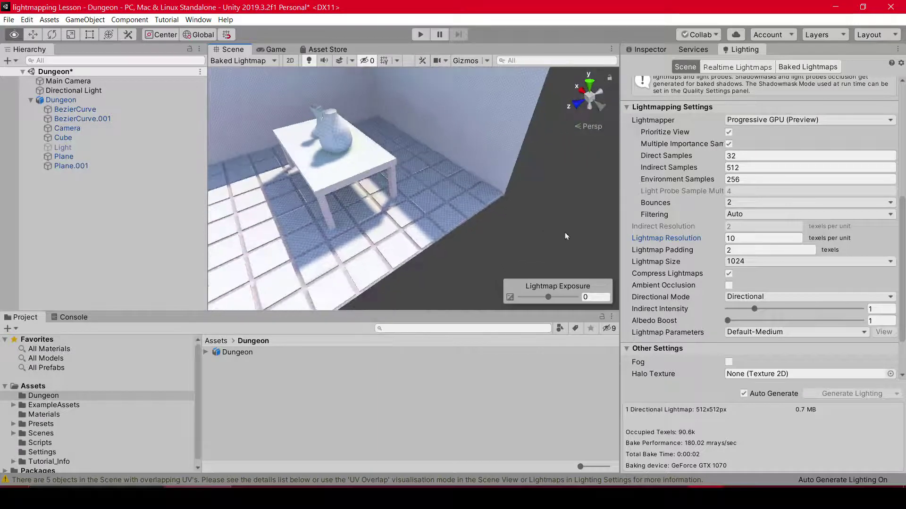
mouse_move(422, 156)
alt+mouse_down()
mouse_move(349, 133)
mouse_move(523, 208)
mouse_move(471, 198)
alt+mouse_up()
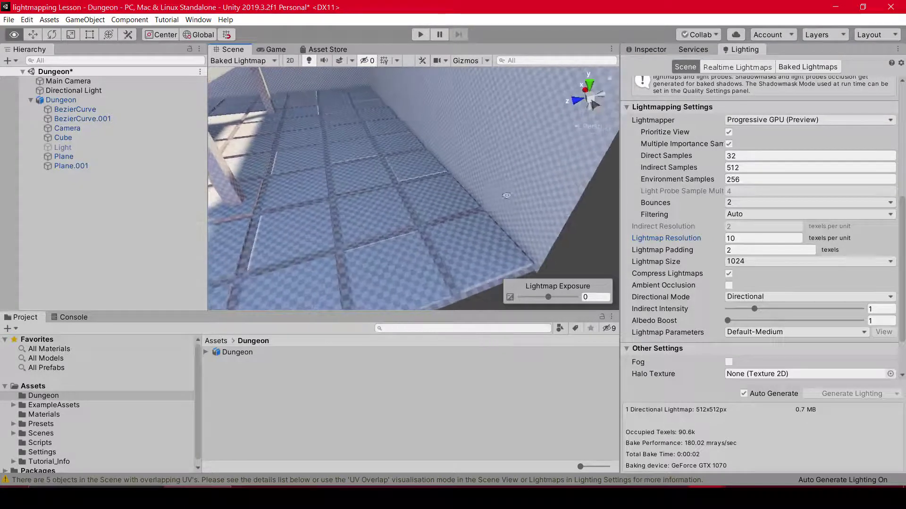
Step: Set Lightmap Resolution to 2 and orbit to inspect the blurry result on the table and vases
click(743, 239)
text(2)
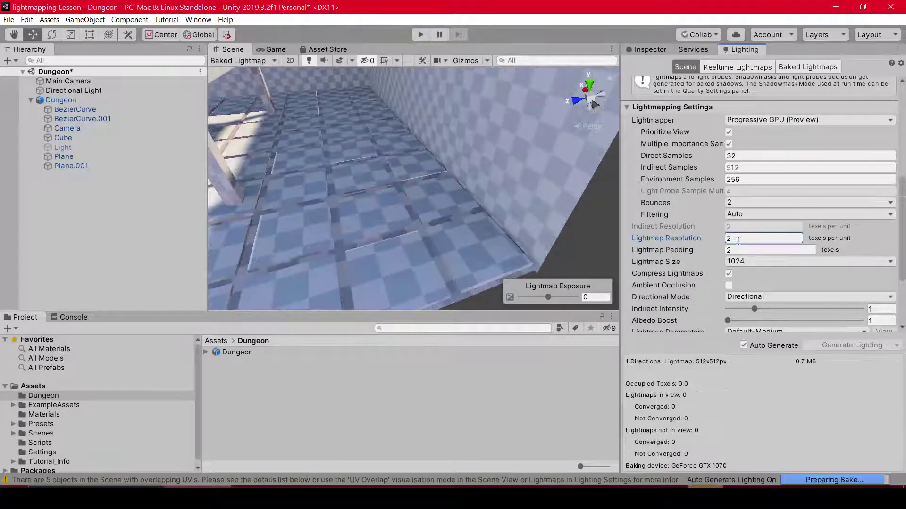
mouse_move(350, 216)
alt+mouse_down()
mouse_move(507, 184)
mouse_move(443, 199)
alt+mouse_up()
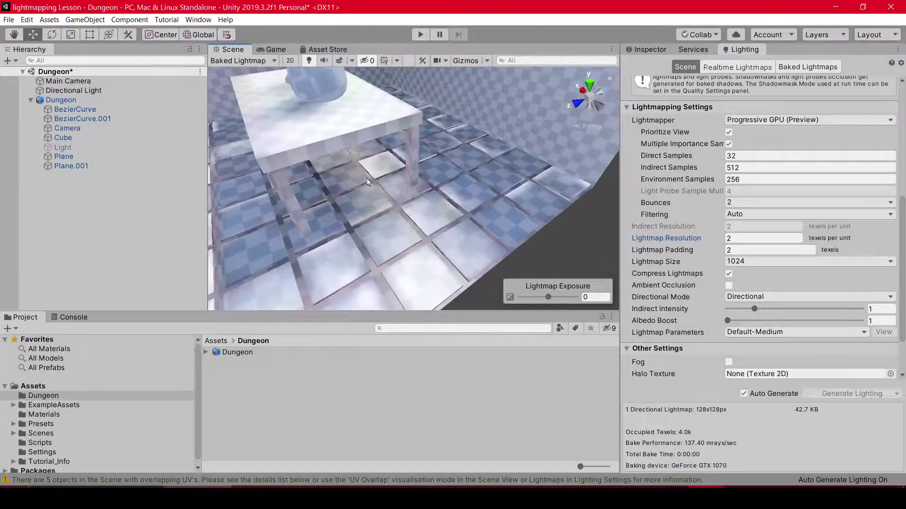
scroll(404, 194, up, 5)
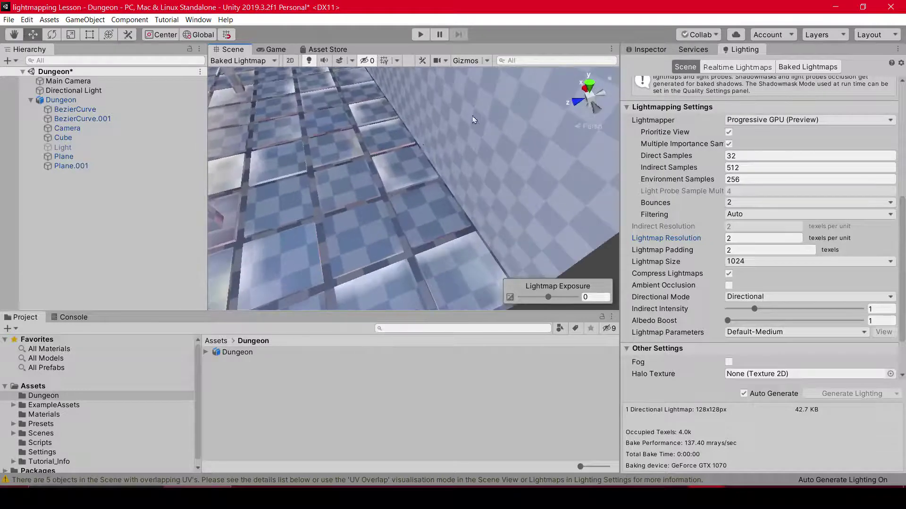
scroll(413, 205, down, 5)
mouse_move(412, 205)
alt+mouse_down()
mouse_move(513, 142)
mouse_move(538, 151)
alt+mouse_up()
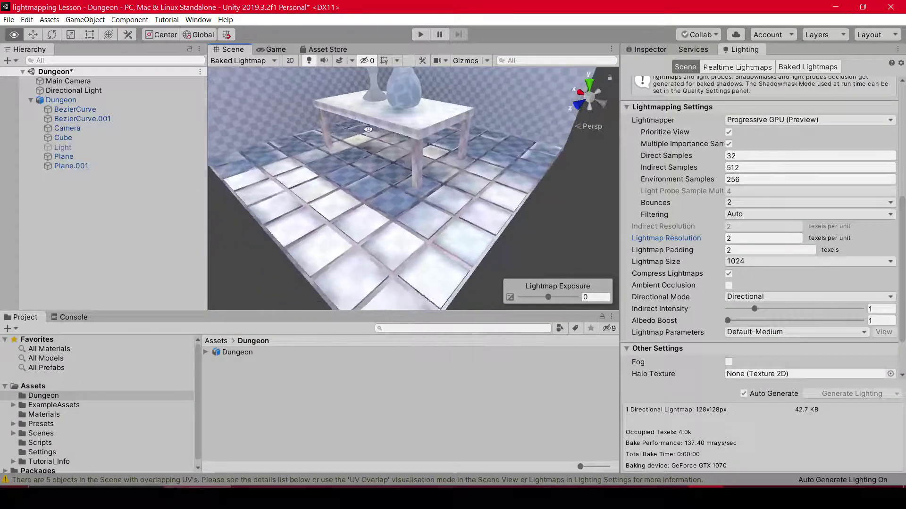
Step: Restore Lightmap Resolution to 40 and inspect the rebaked scene
click(729, 238)
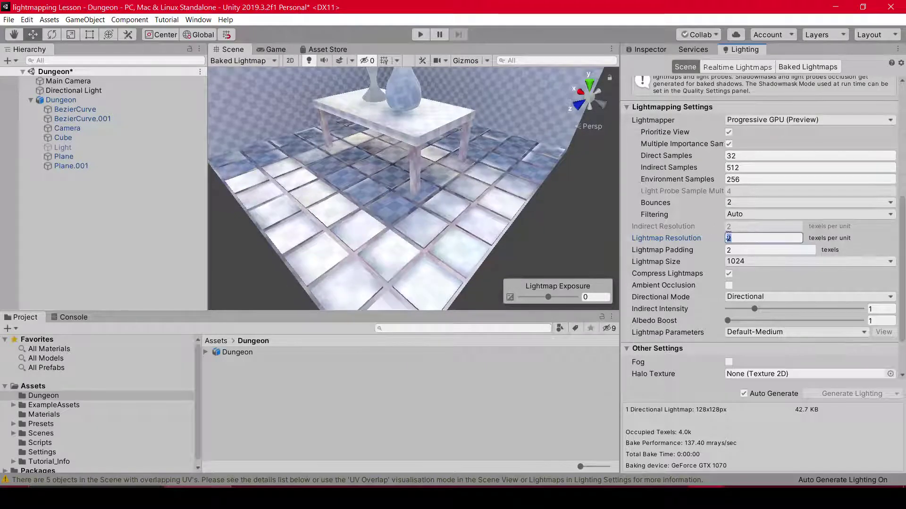
mouse_move(720, 242)
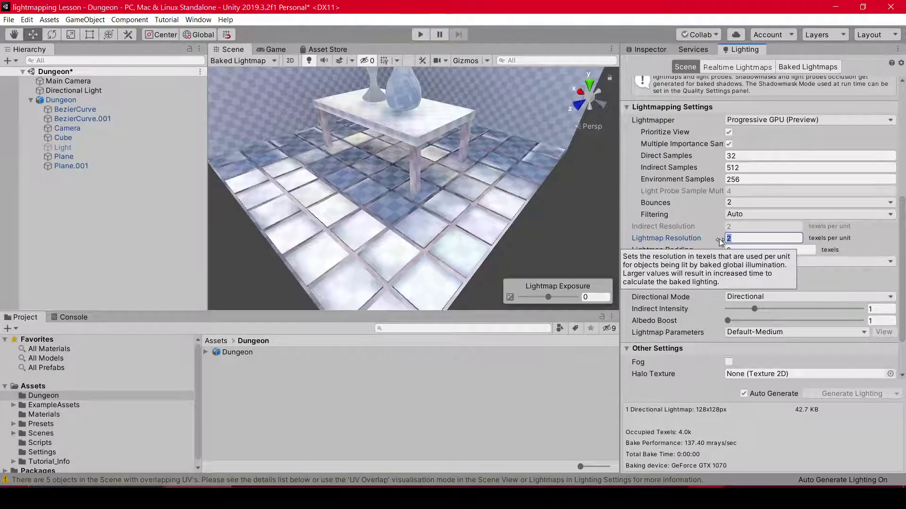
text(40)
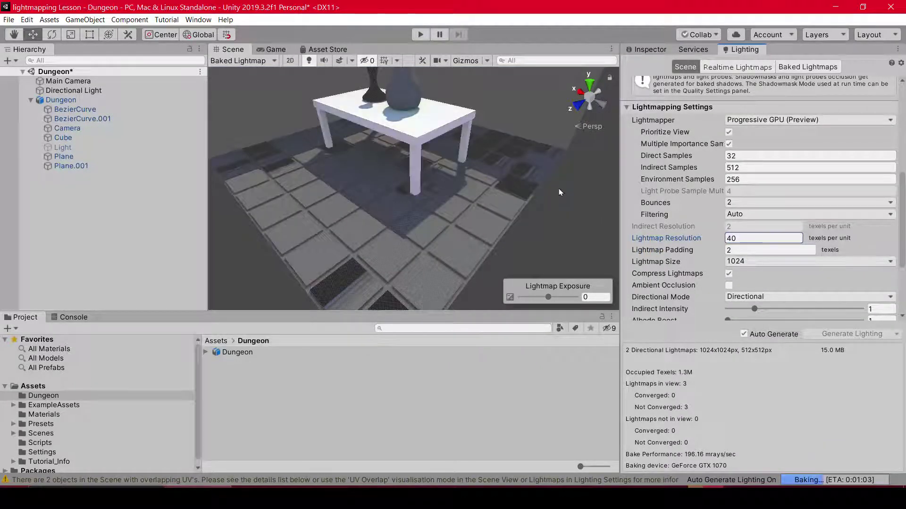
mouse_move(560, 192)
alt+mouse_down()
mouse_move(418, 199)
mouse_move(435, 189)
alt+mouse_up()
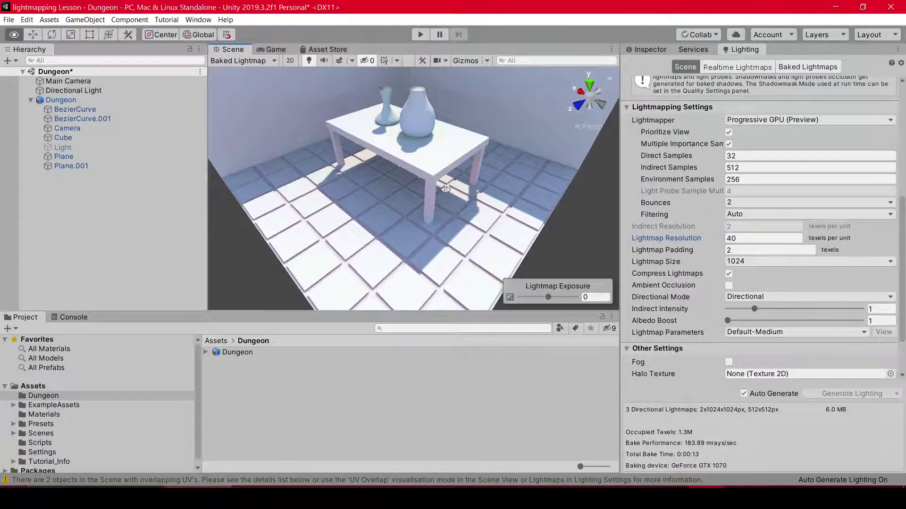
scroll(684, 266, down, 2)
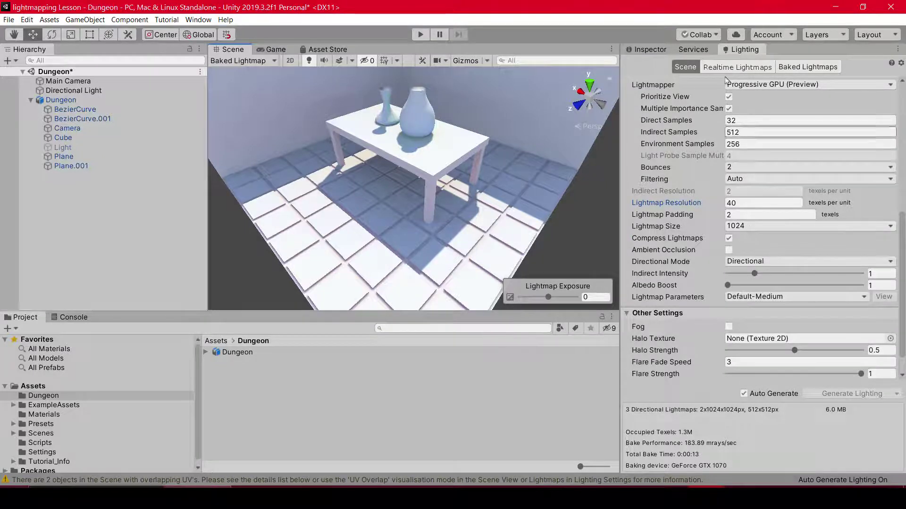
Step: Review the three baked lightmaps, then change Lightmap Size from 1024 to 2048
click(800, 66)
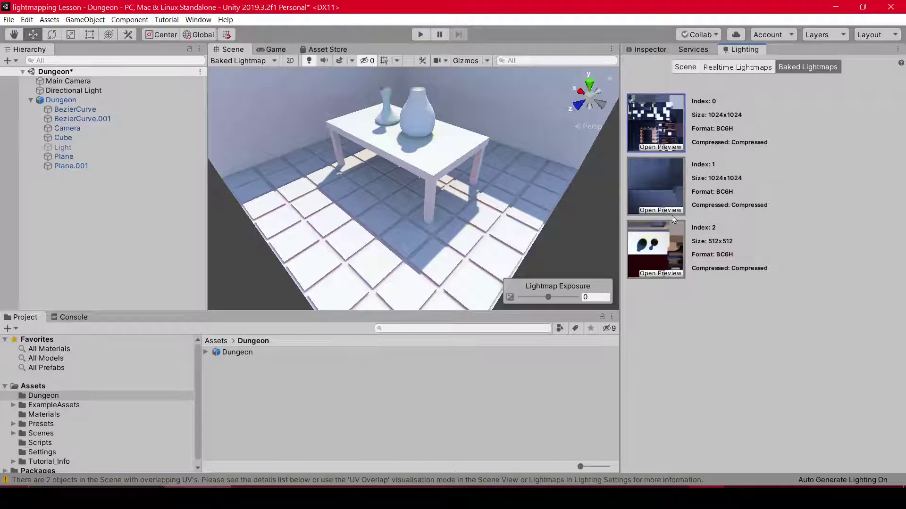
click(687, 67)
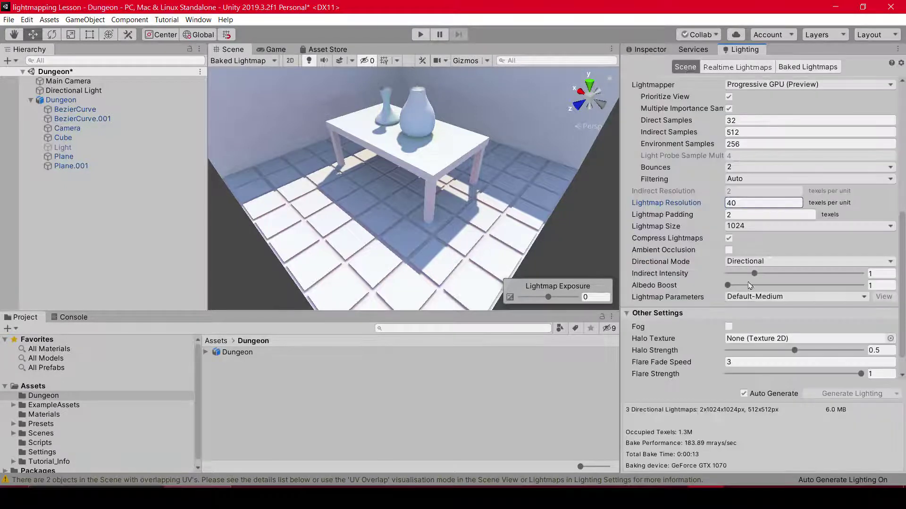
click(742, 230)
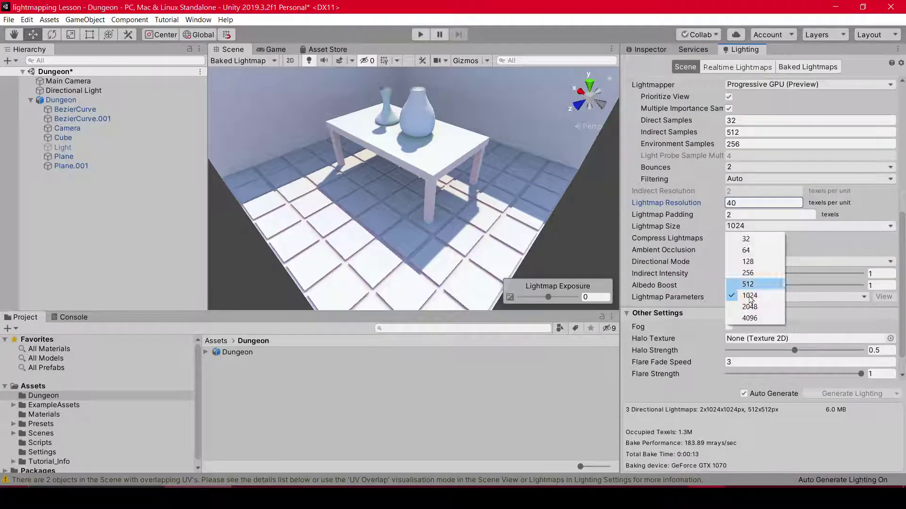
click(745, 305)
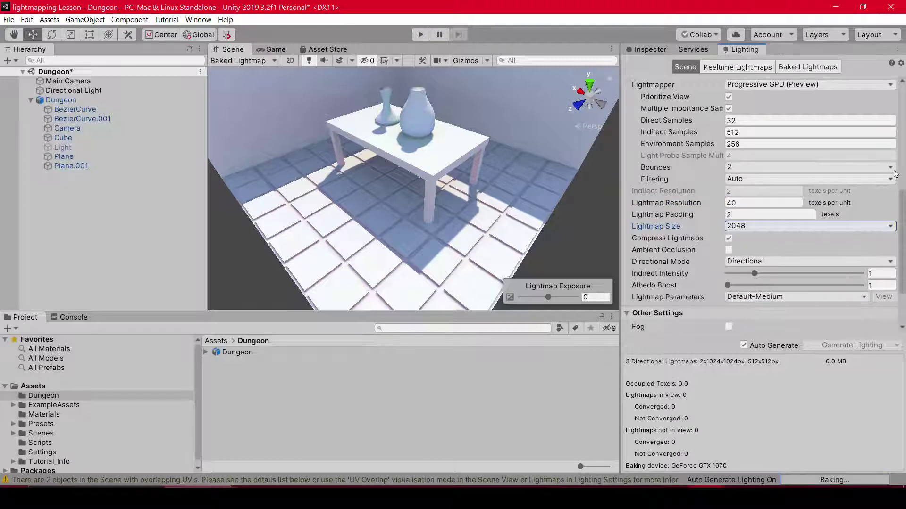
drag(903, 209, 902, 218)
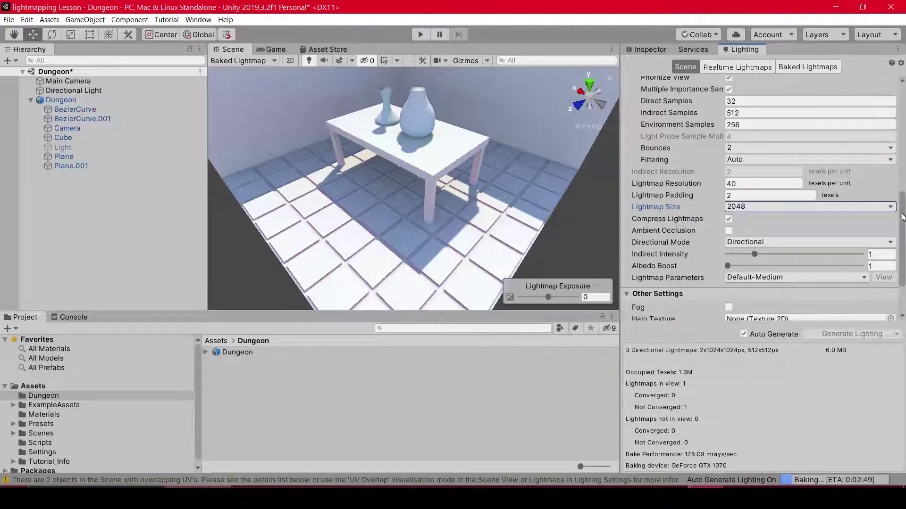
scroll(776, 193, down, 1)
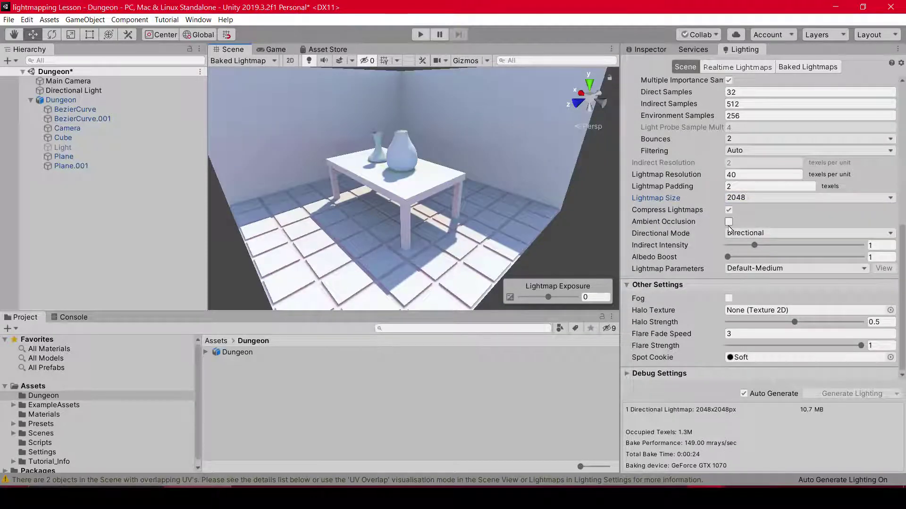
Step: Enable Ambient Occlusion and orbit to inspect the wall edge, table and vase
click(729, 223)
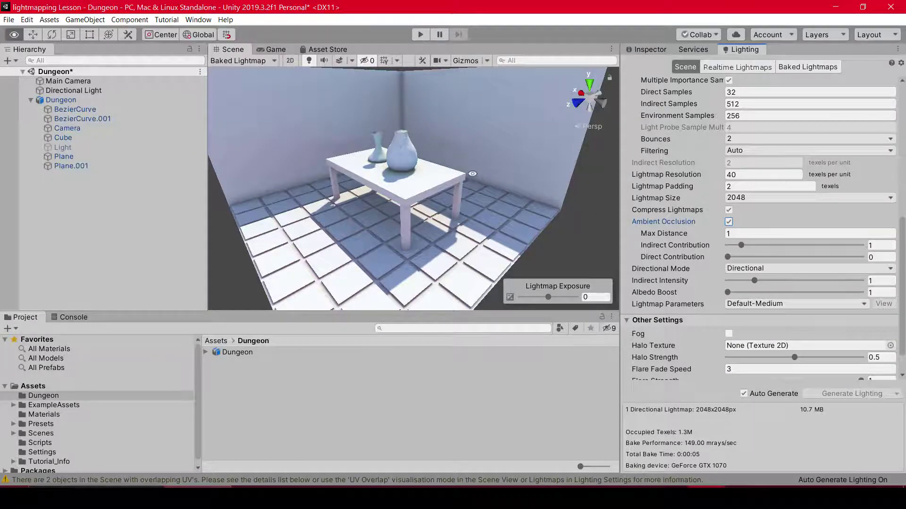
mouse_move(585, 209)
alt+mouse_down()
mouse_move(463, 229)
mouse_move(463, 191)
alt+mouse_up()
scroll(463, 228, up, 5)
scroll(536, 214, up, 2)
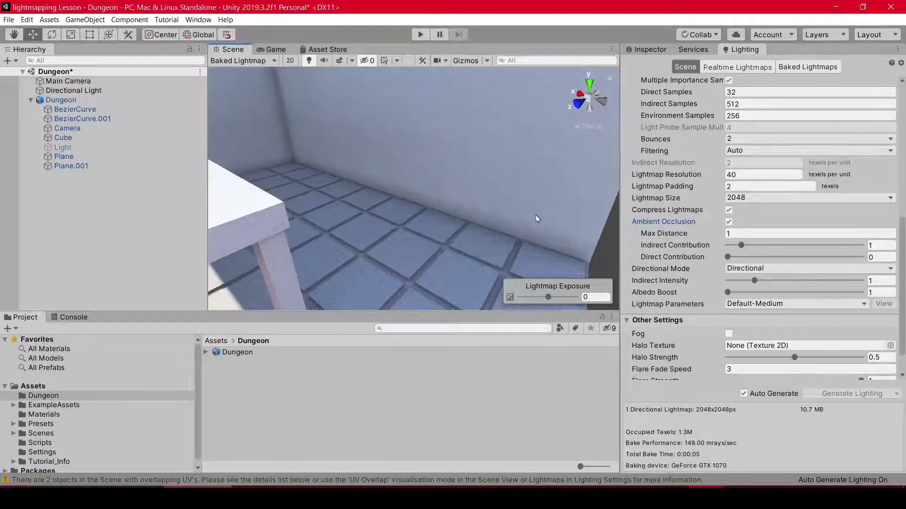
scroll(536, 214, up, 2)
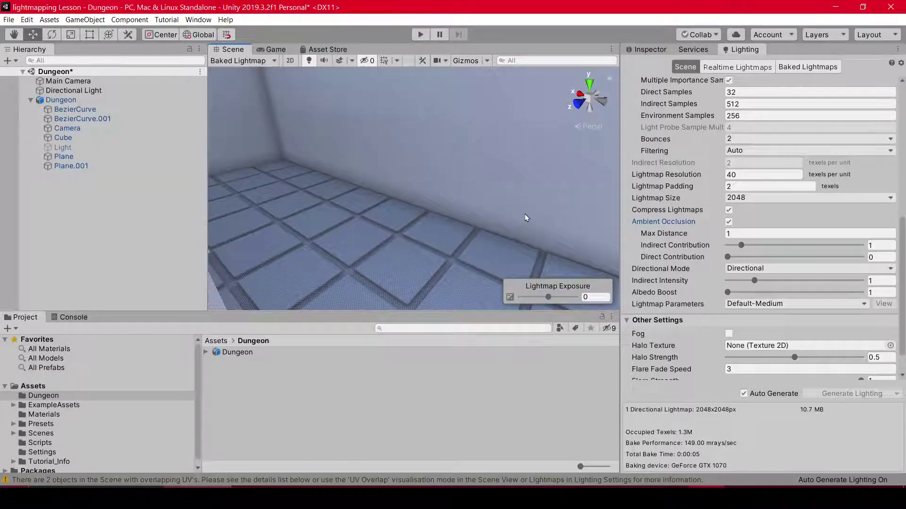
mouse_move(523, 216)
alt+mouse_down()
mouse_move(366, 178)
mouse_move(382, 213)
mouse_move(366, 207)
alt+mouse_up()
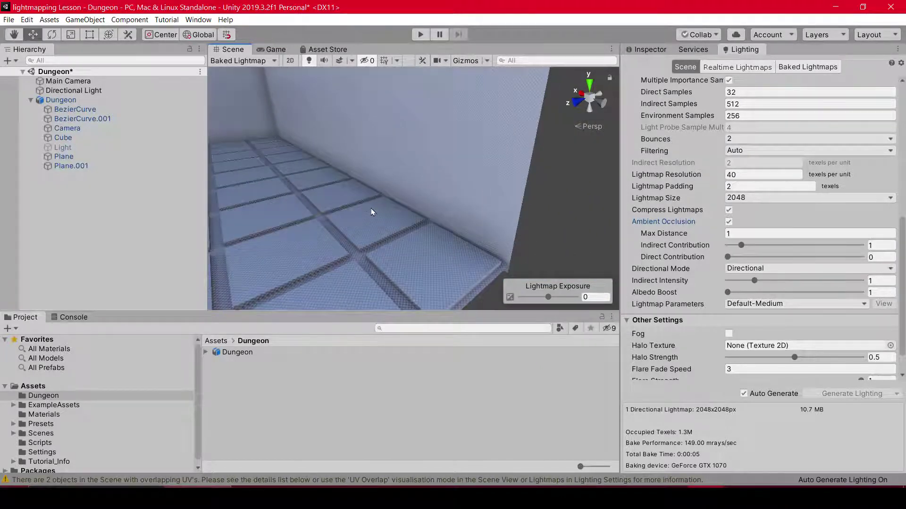
scroll(383, 212, down, 4)
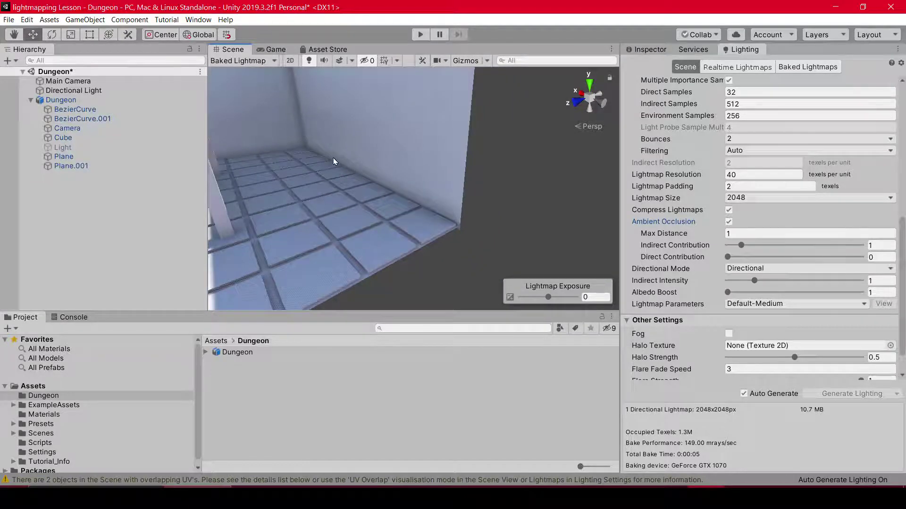
alt+drag(333, 162, 318, 238)
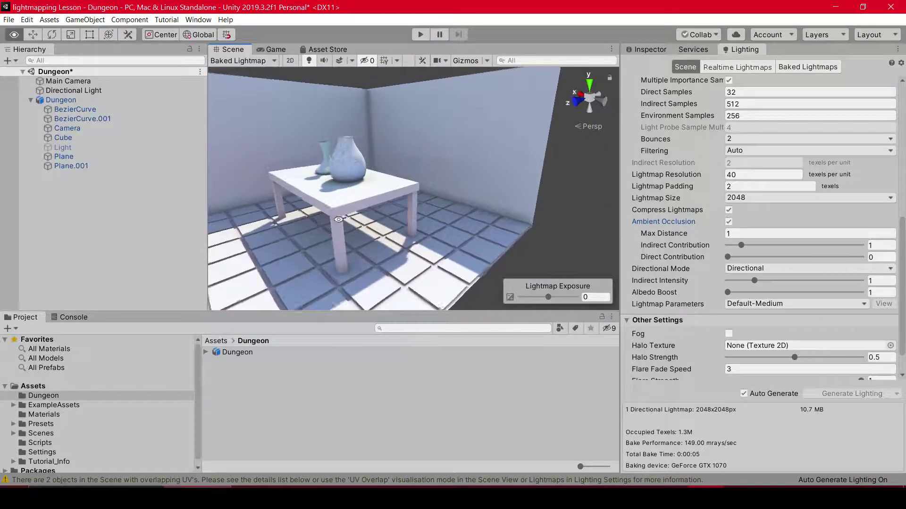
Step: Toggle Ambient Occlusion off to compare, then turn it back on and view the table and vase
click(728, 222)
scroll(544, 213, up, 5)
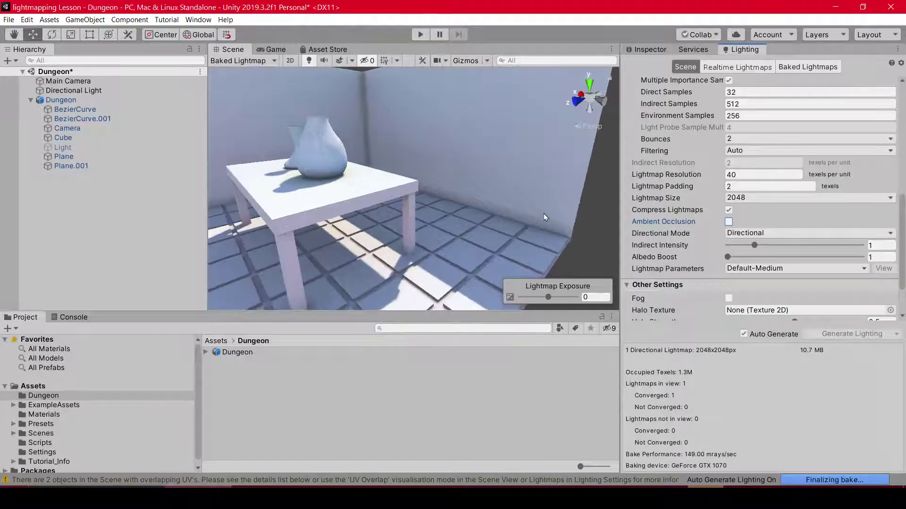
mouse_move(543, 213)
middle_down()
mouse_move(369, 187)
mouse_move(528, 196)
middle_up()
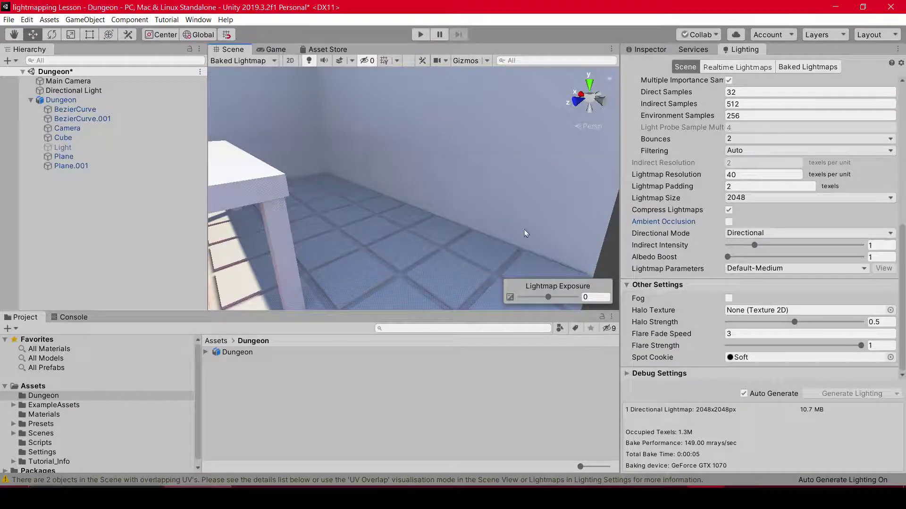
click(729, 222)
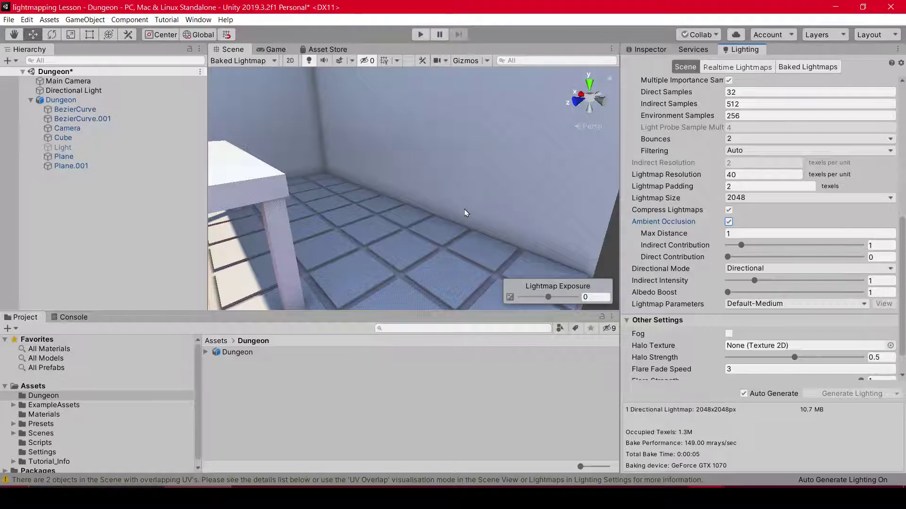
mouse_move(691, 226)
scroll(701, 221, down, 3)
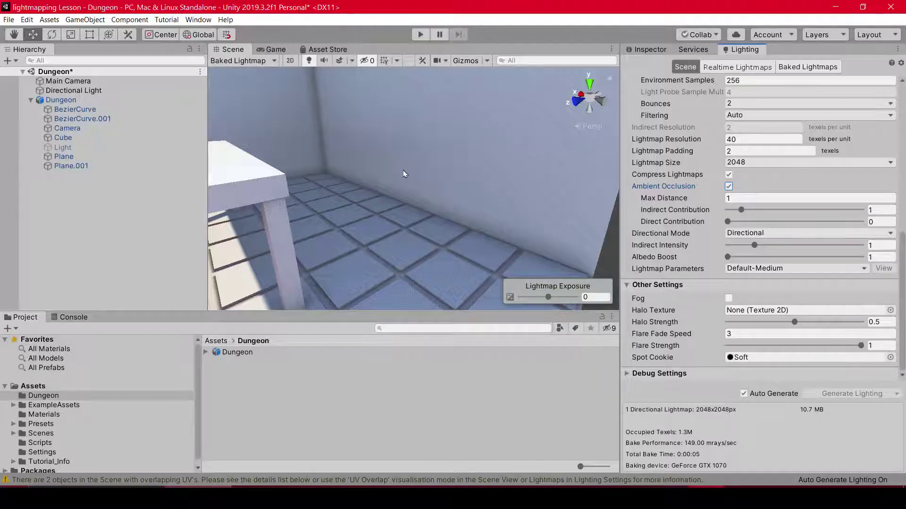
right_drag(403, 165, 346, 164)
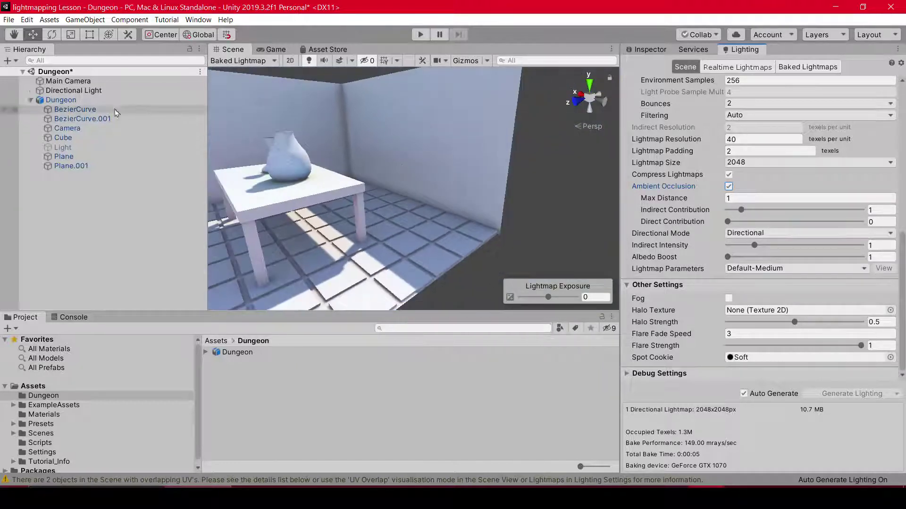
Step: Set the Scene draw mode back to Shaded and select the Dungeon model
click(251, 63)
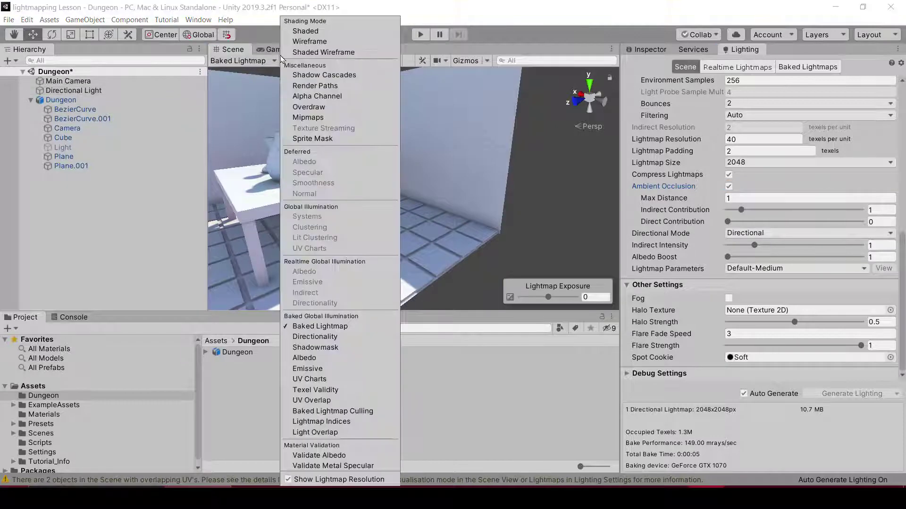
click(305, 31)
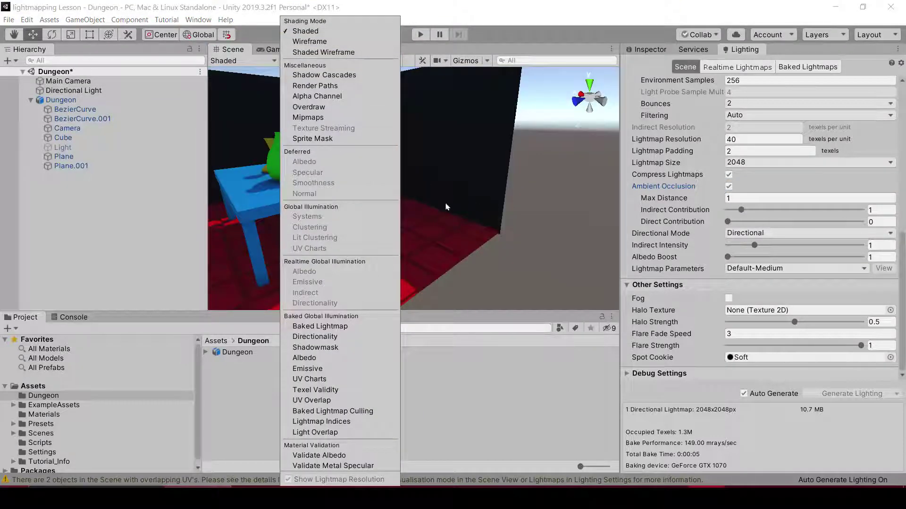
mouse_move(446, 206)
right_down()
mouse_move(364, 148)
mouse_move(424, 196)
right_up()
click(424, 197)
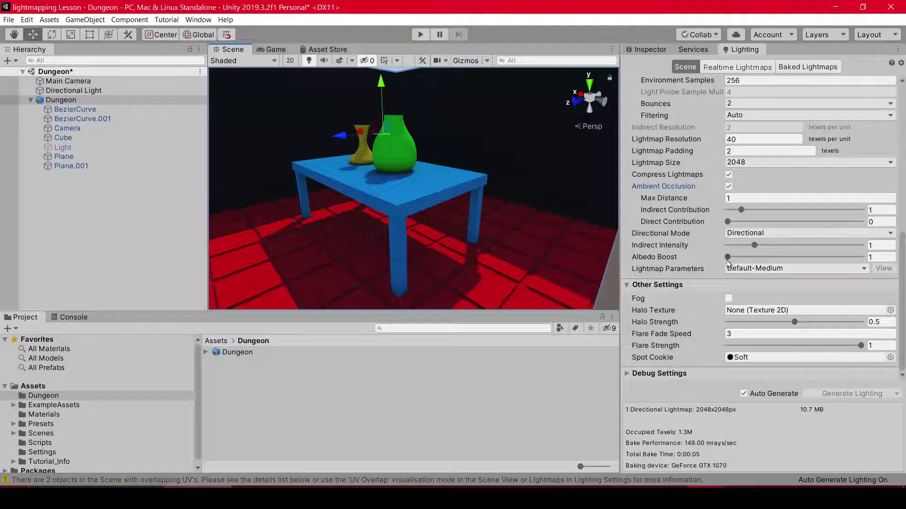
Step: Raise Albedo Boost to 1.92, then orbit to a frontal view and select the green vase
drag(727, 261, 742, 260)
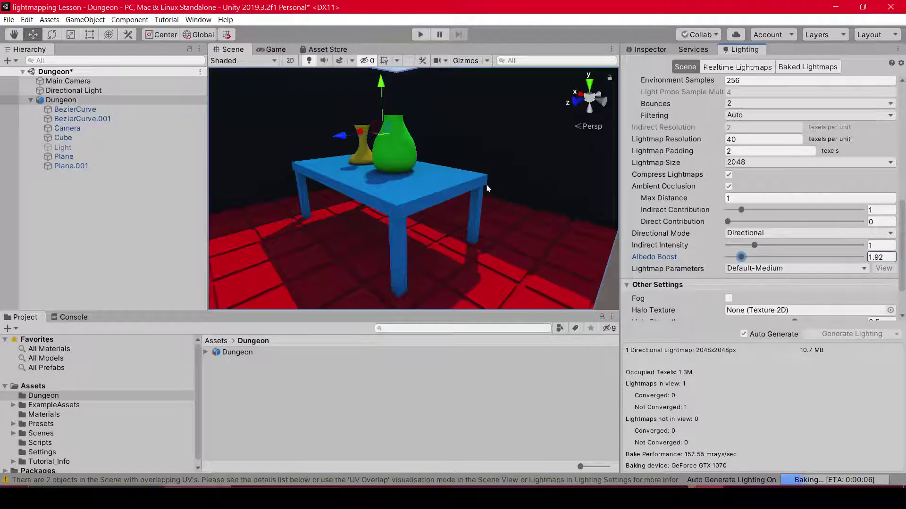
scroll(367, 250, down, 3)
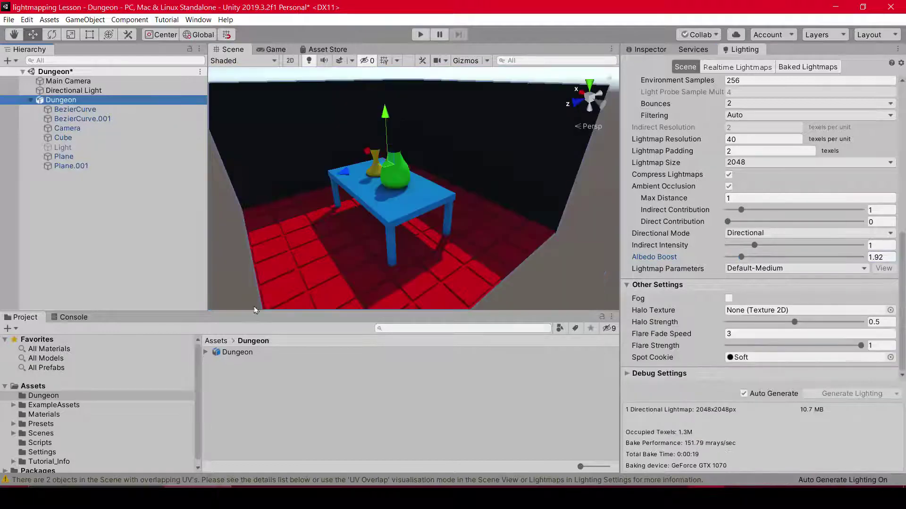
scroll(325, 198, up, 3)
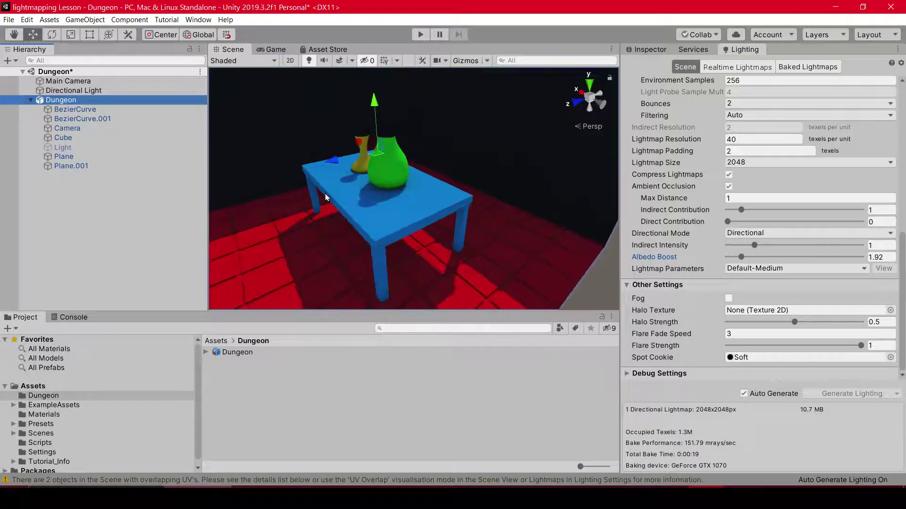
middle_drag(329, 195, 358, 187)
alt+drag(357, 188, 424, 170)
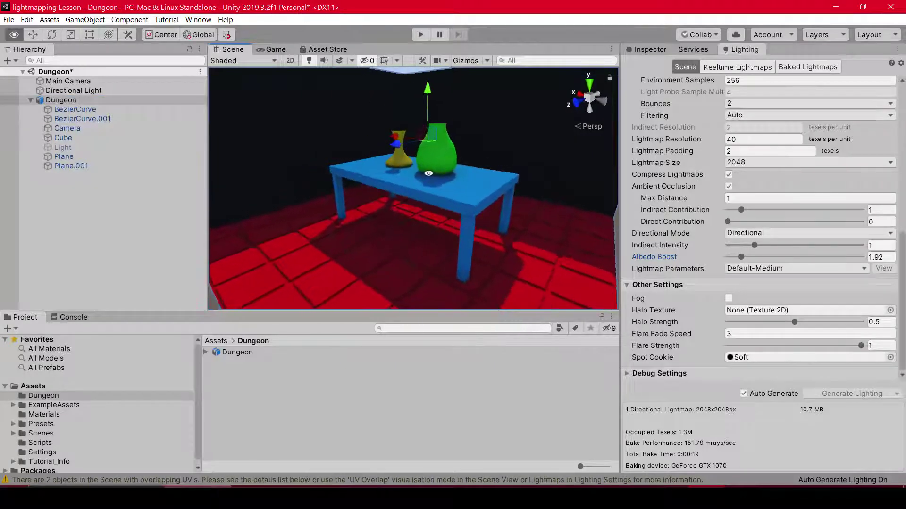
click(435, 160)
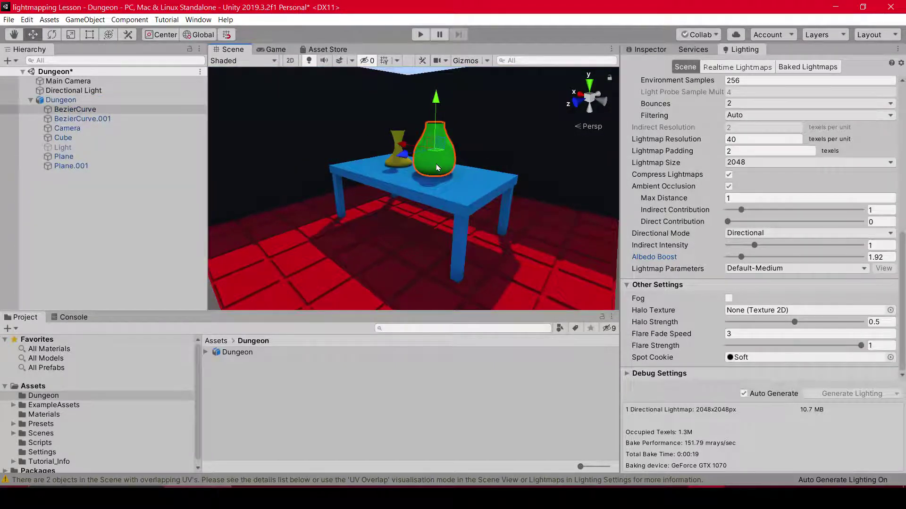
Step: Select the green vase and show its properties in the Inspector
click(437, 166)
click(439, 162)
click(447, 160)
click(447, 159)
click(650, 50)
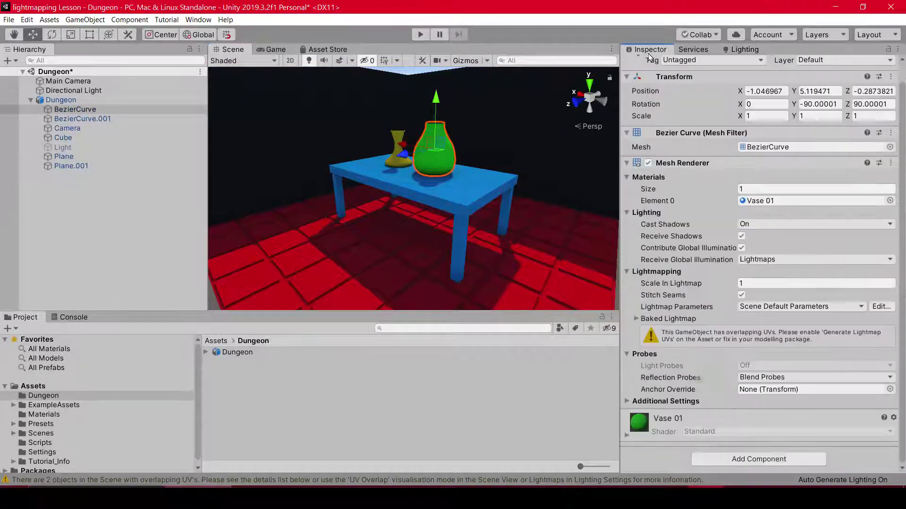
Step: Expand the Vase 01 material and scroll through its settings
click(650, 418)
scroll(650, 420, down, 10)
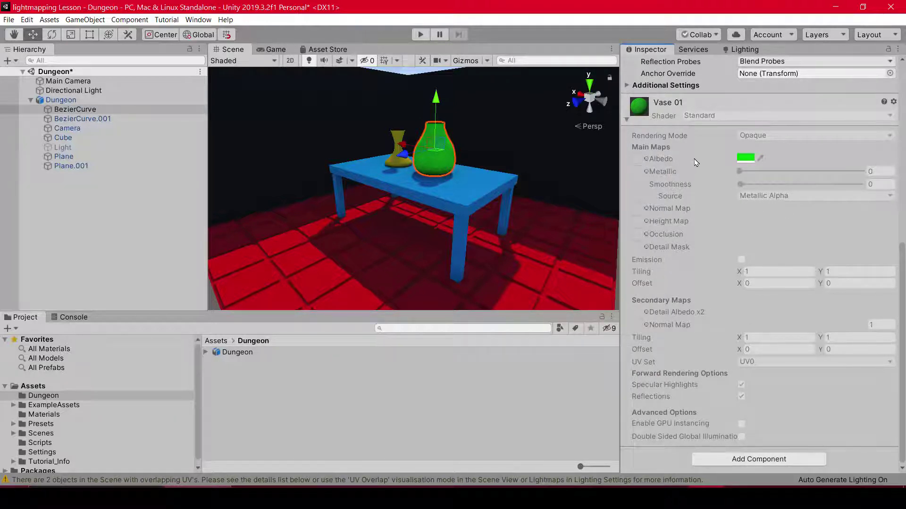
scroll(701, 150, up, 5)
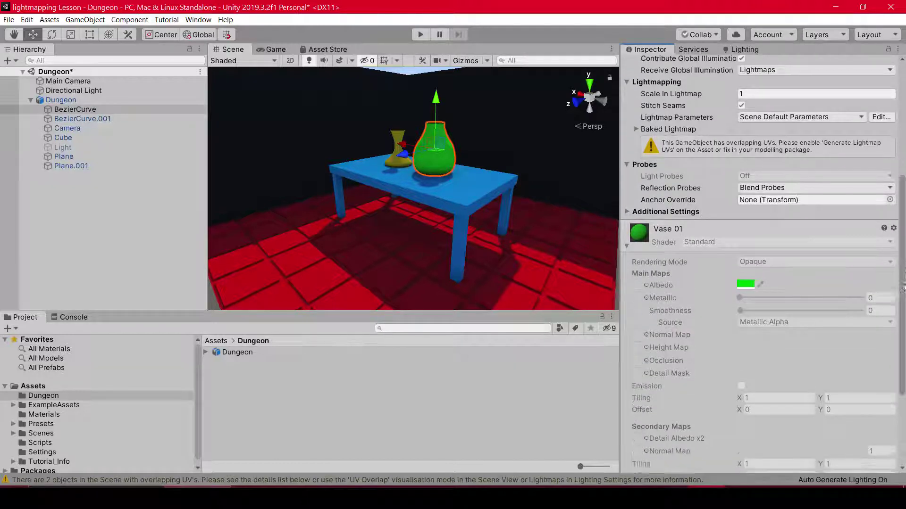
drag(904, 283, 905, 335)
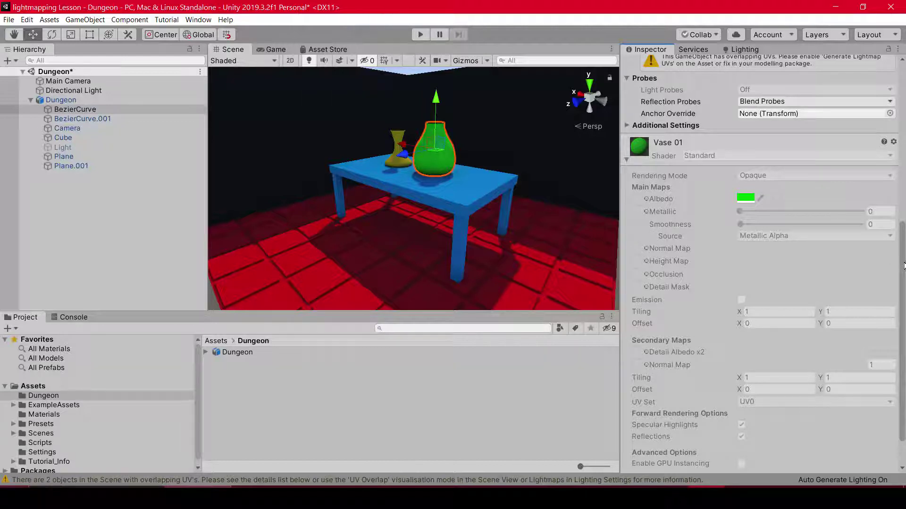
scroll(684, 227, up, 2)
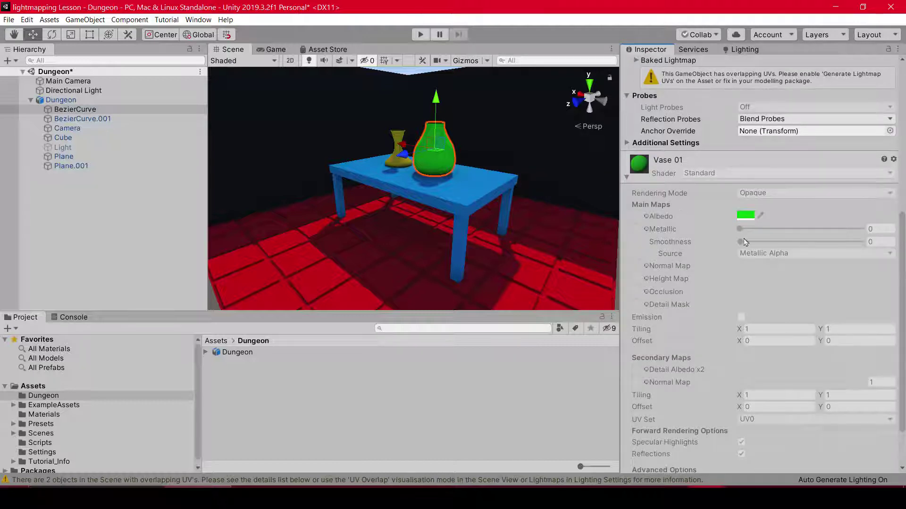
drag(903, 262, 904, 288)
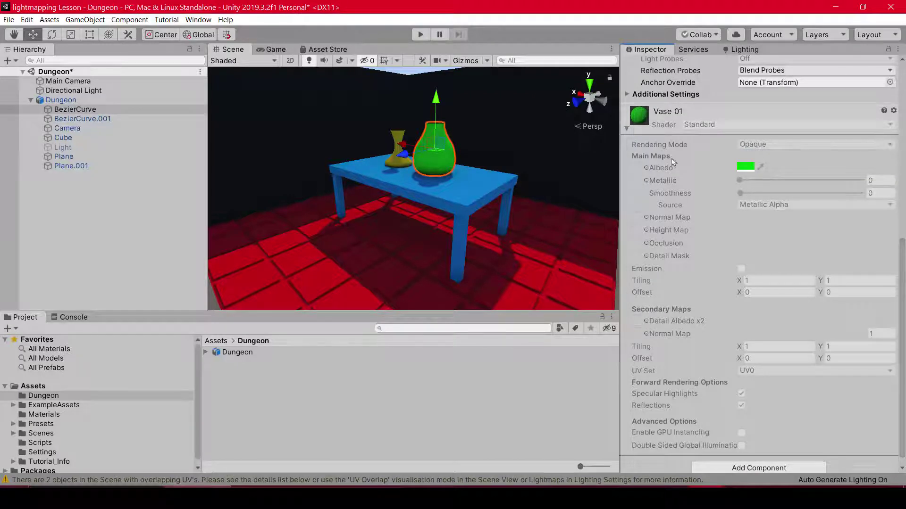
drag(904, 287, 904, 315)
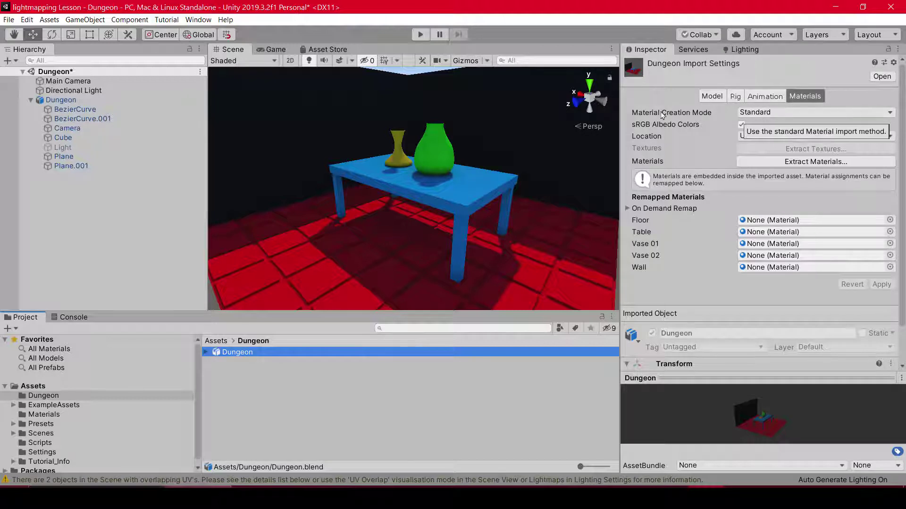
Step: Set the Dungeon model's materials to Standard creation mode with External Materials (Legacy) location, and apply
click(771, 113)
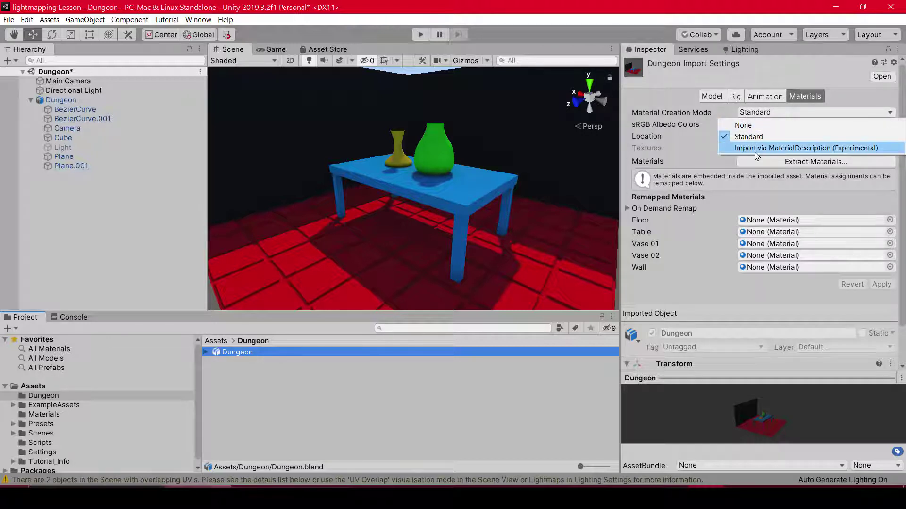
click(748, 136)
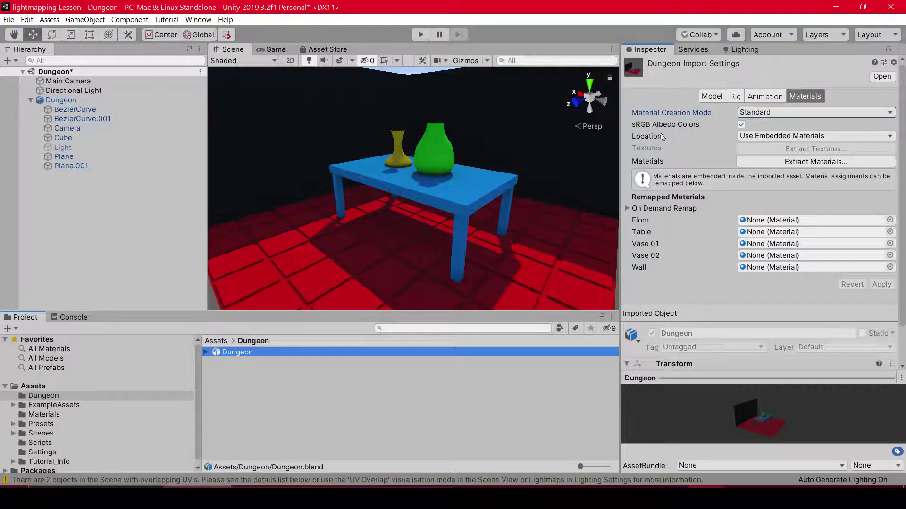
click(754, 137)
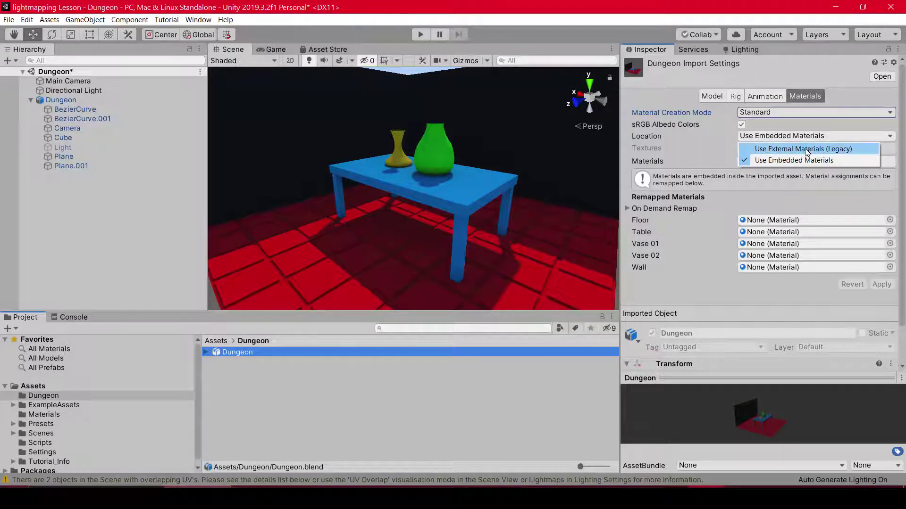
click(808, 150)
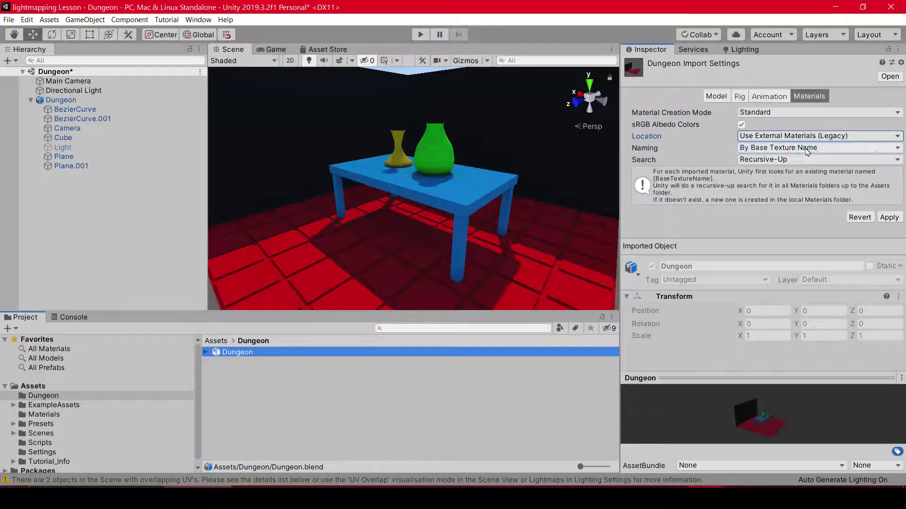
click(891, 220)
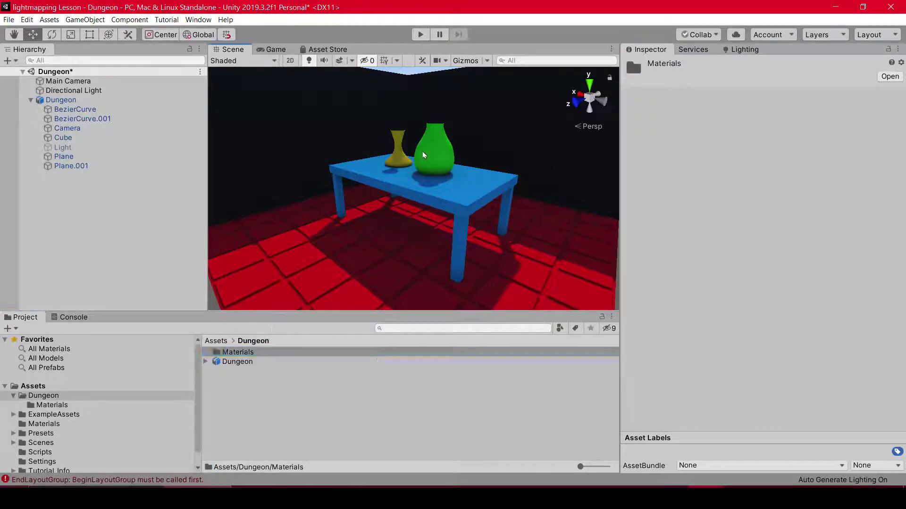
Step: Assign Dungeon_Vase 01_BaseMap as the Vase 01 material's albedo texture
click(423, 155)
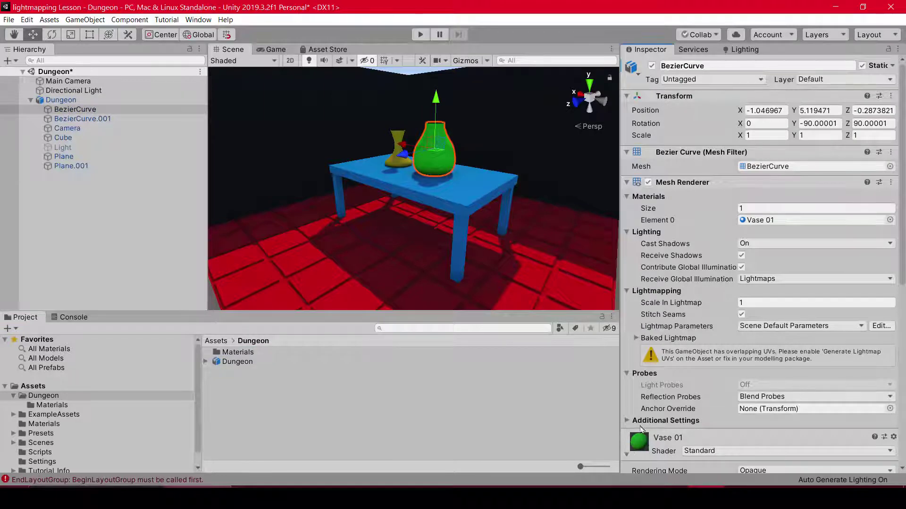
scroll(641, 429, down, 10)
double_click(234, 353)
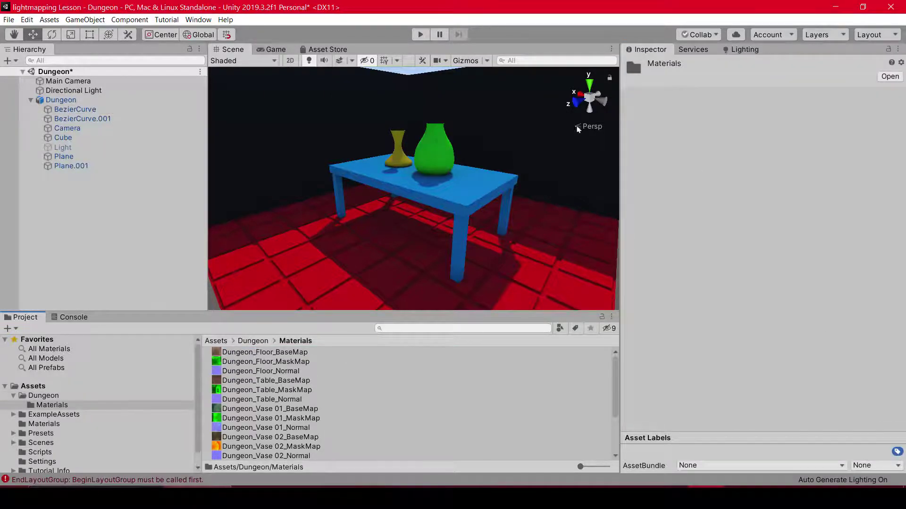
click(449, 157)
scroll(667, 261, down, 10)
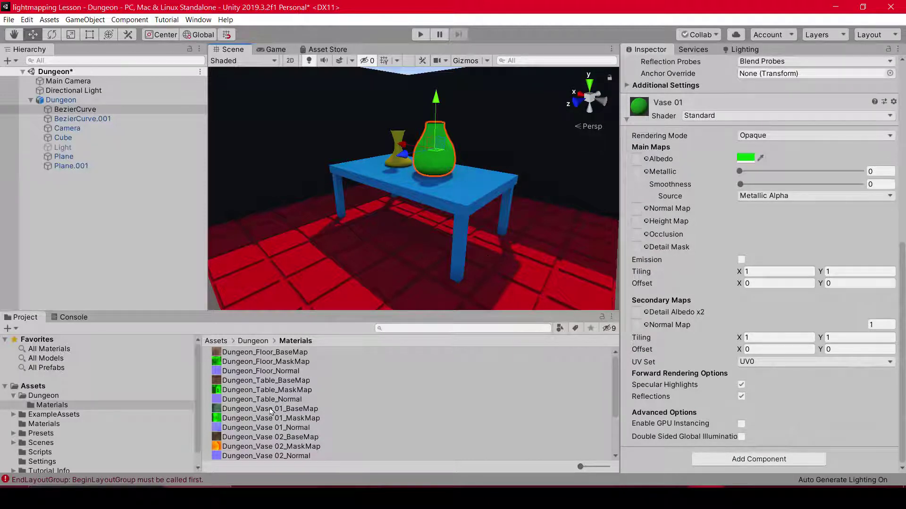
drag(271, 411, 639, 160)
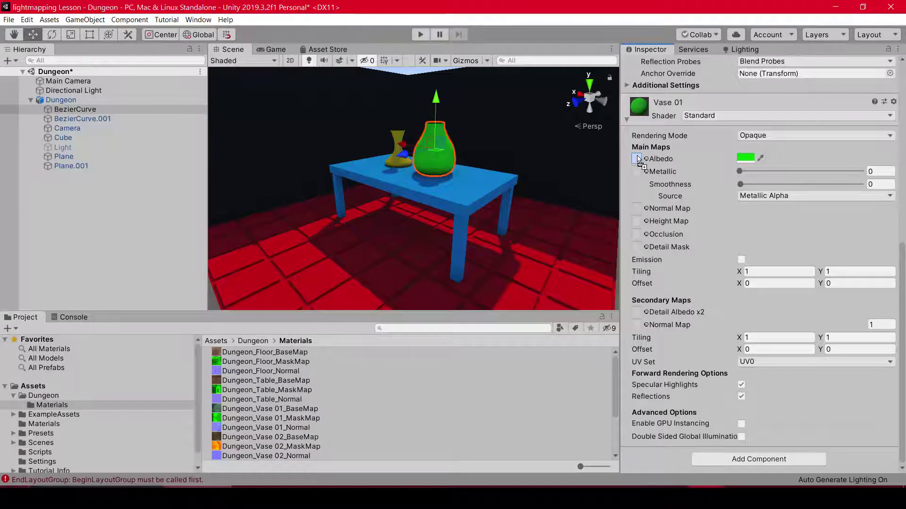
drag(639, 160, 639, 161)
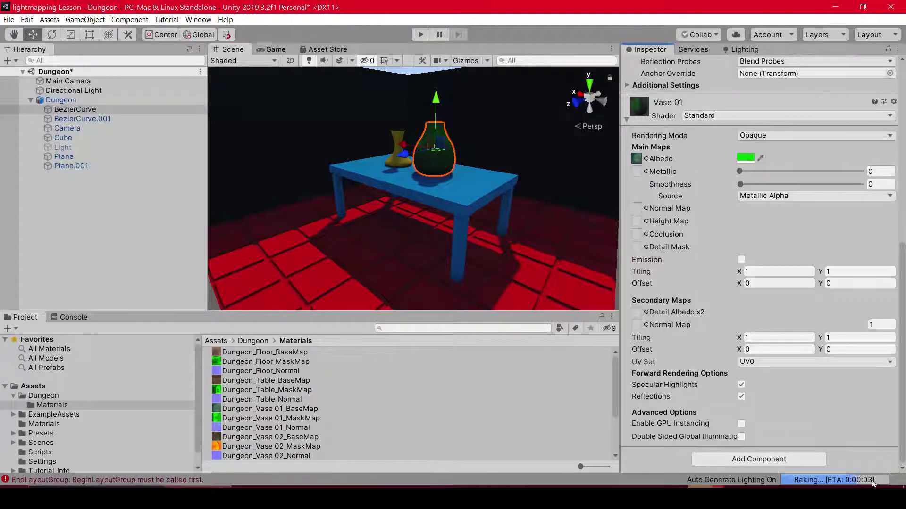
Step: Turn off Auto Generate for lighting in the Lighting window
click(745, 49)
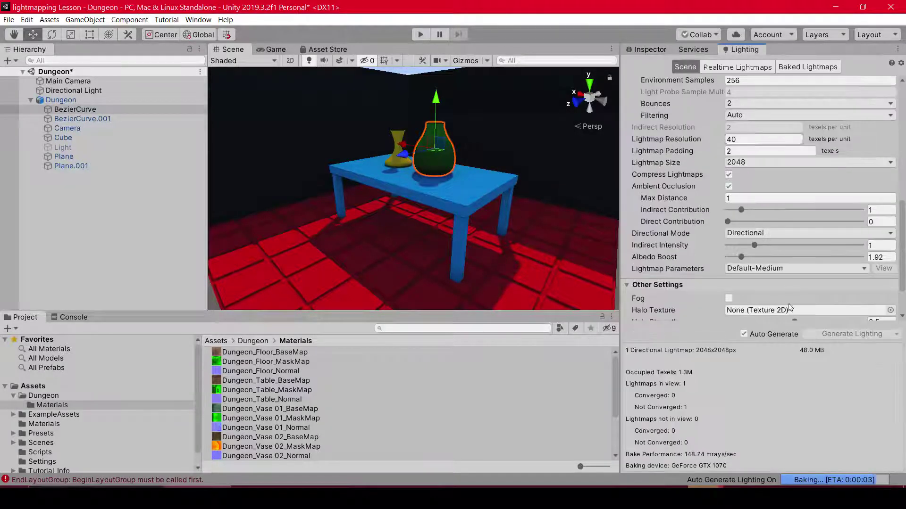
scroll(703, 300, down, 3)
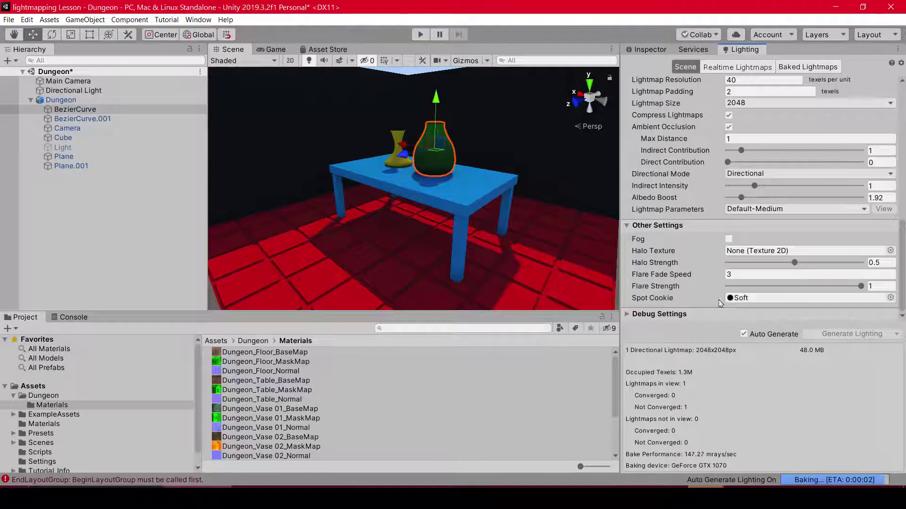
click(744, 334)
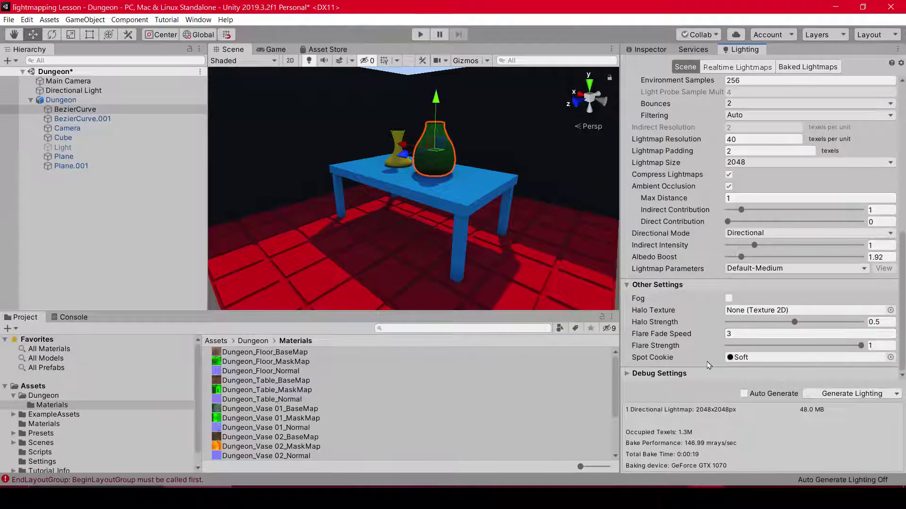
click(648, 49)
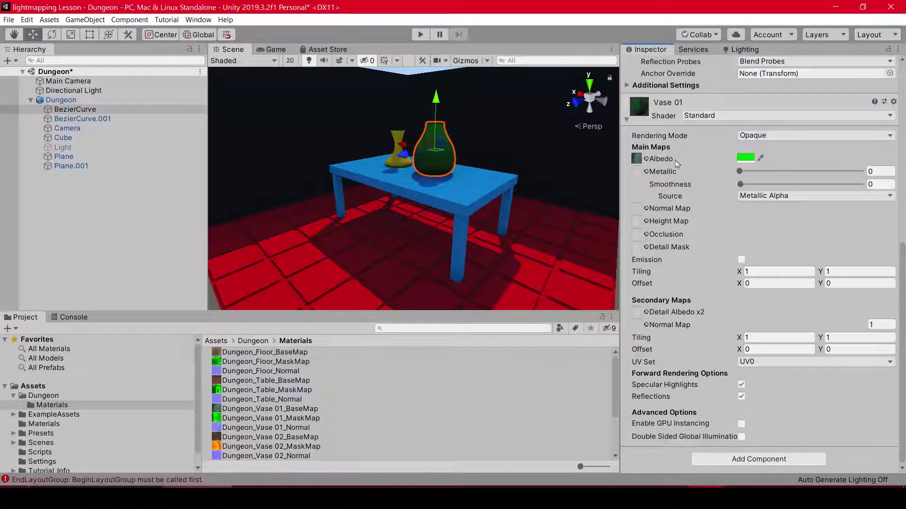
Step: Give Vase 01 a white albedo colour and Dungeon_Vase 01_Normal as a fixed normal map
click(746, 161)
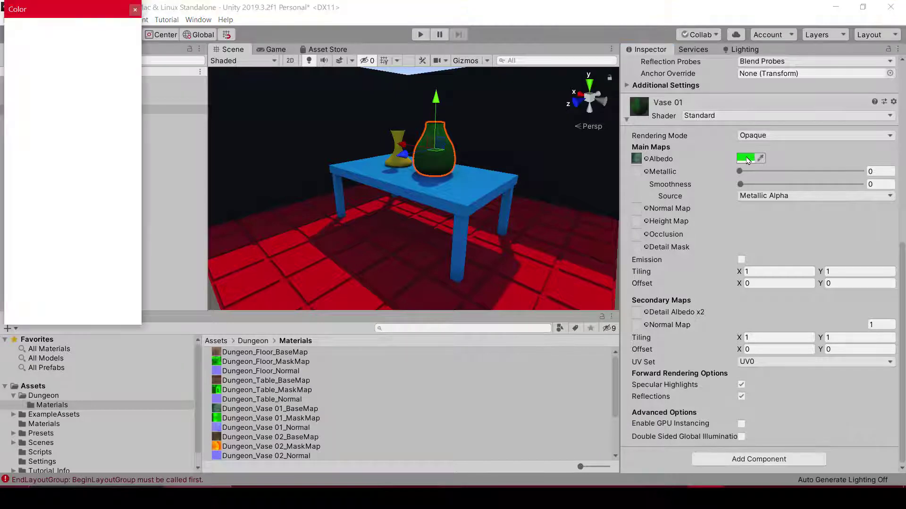
drag(61, 100, 40, 76)
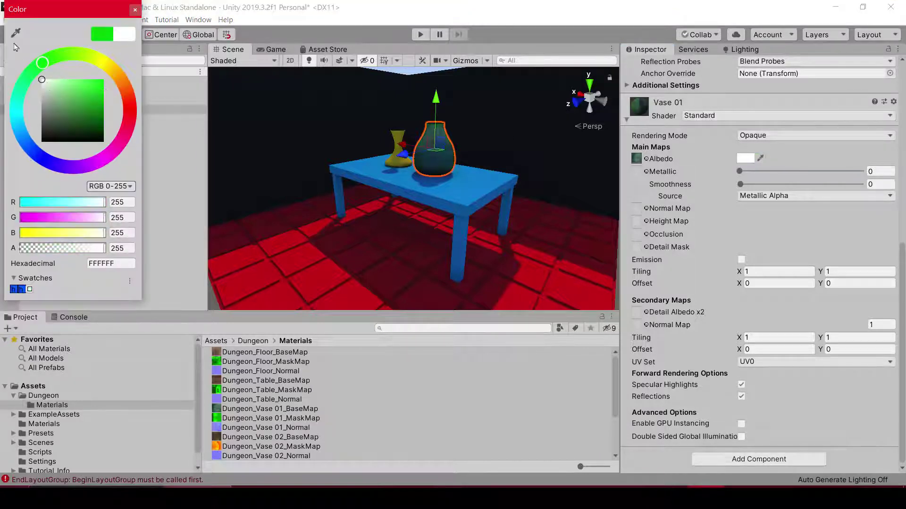
click(136, 10)
drag(267, 431, 563, 261)
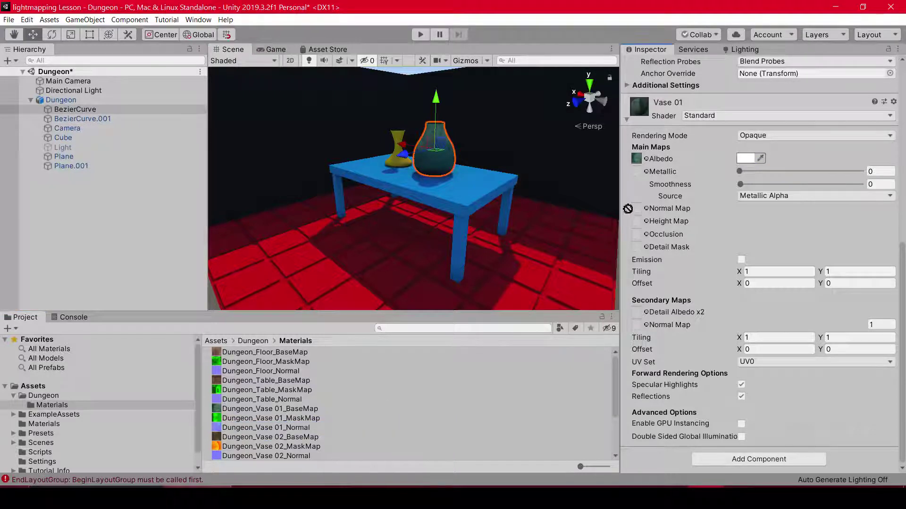
drag(563, 261, 635, 209)
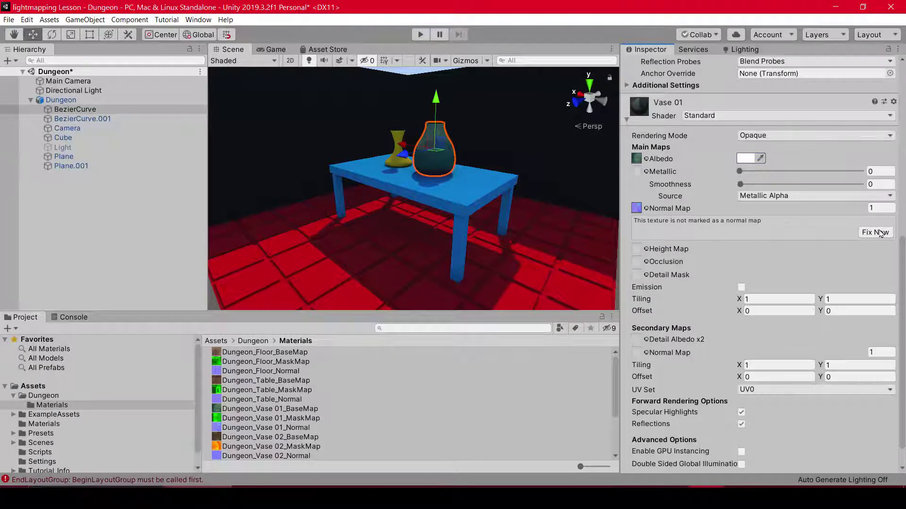
click(880, 233)
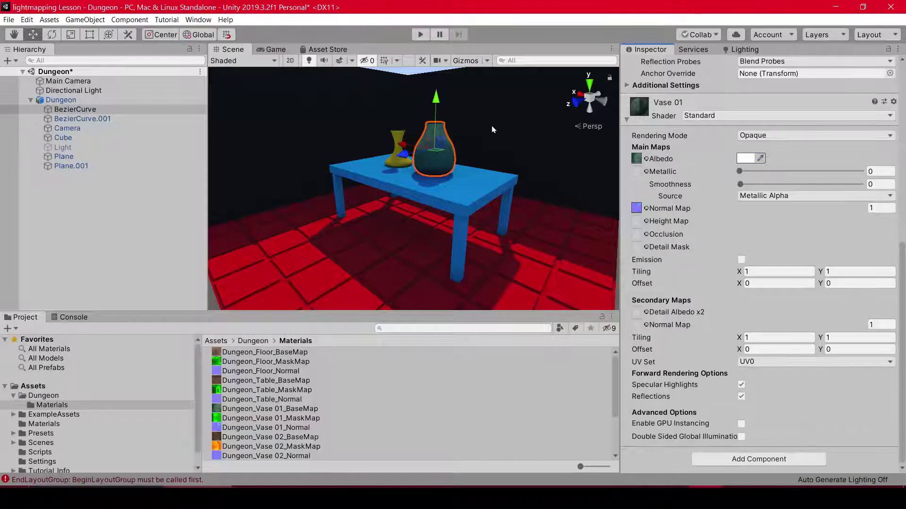
scroll(477, 146, up, 5)
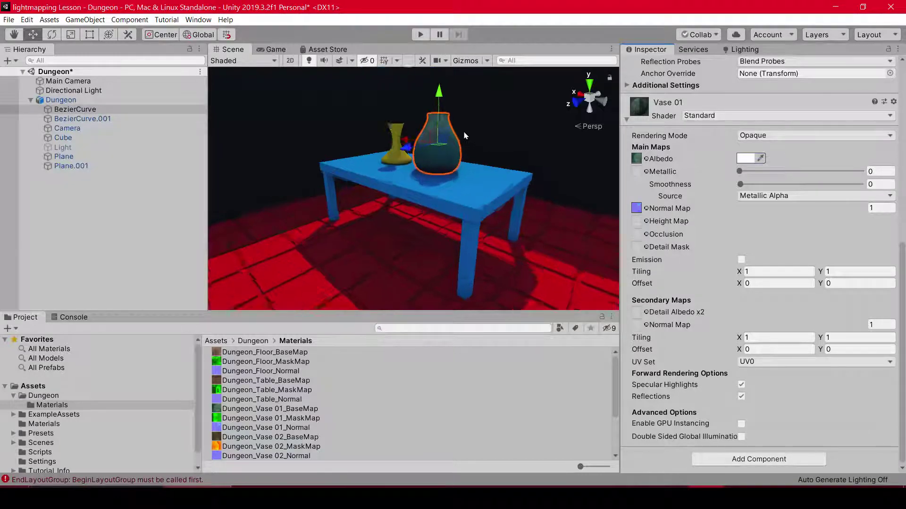
scroll(488, 141, down, 5)
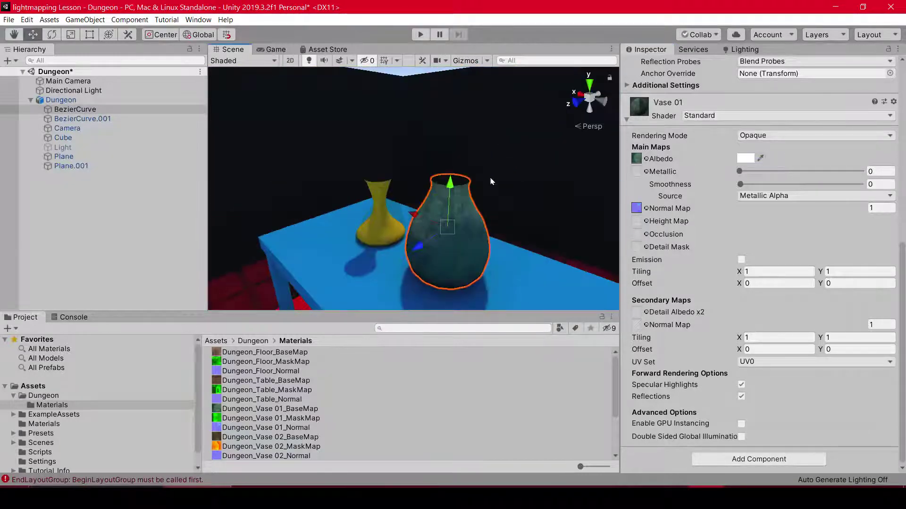
scroll(500, 189, up, 3)
scroll(508, 213, up, 3)
alt+drag(481, 204, 389, 172)
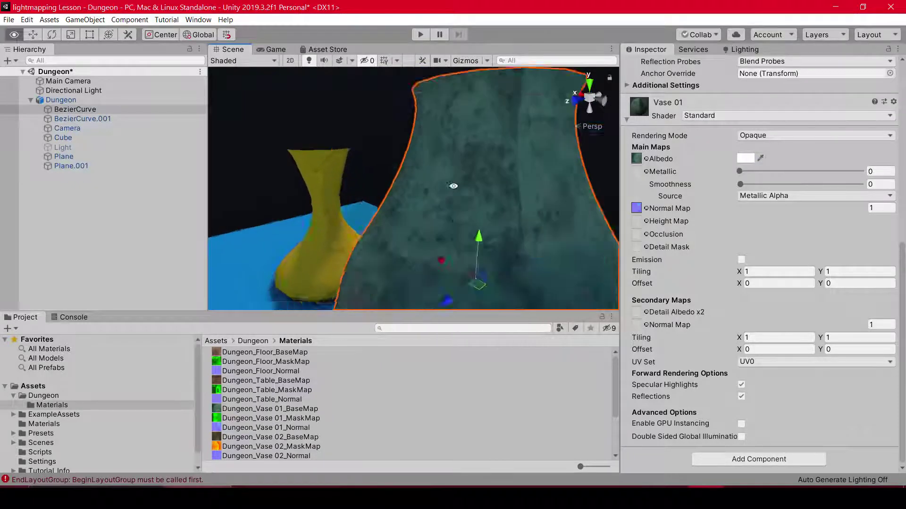
Step: Select the yellow vase and set its Vase 02 albedo colour to white
scroll(359, 170, down, 5)
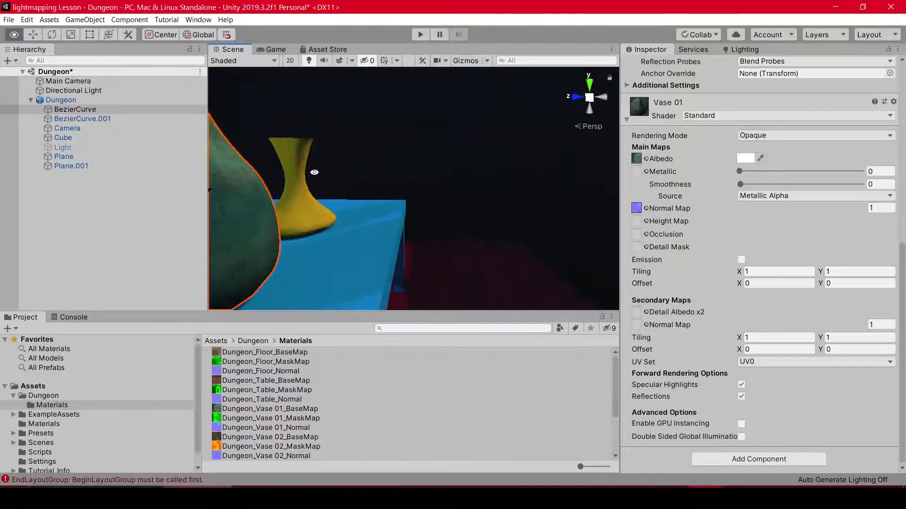
scroll(401, 170, up, 4)
scroll(434, 170, down, 2)
scroll(434, 170, down, 3)
alt+drag(434, 170, 352, 284)
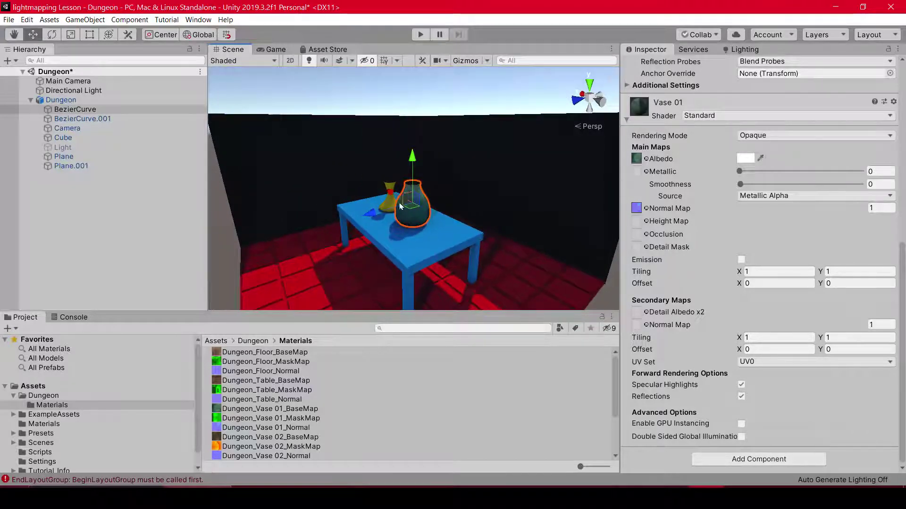
alt+drag(363, 228, 402, 216)
scroll(402, 215, up, 3)
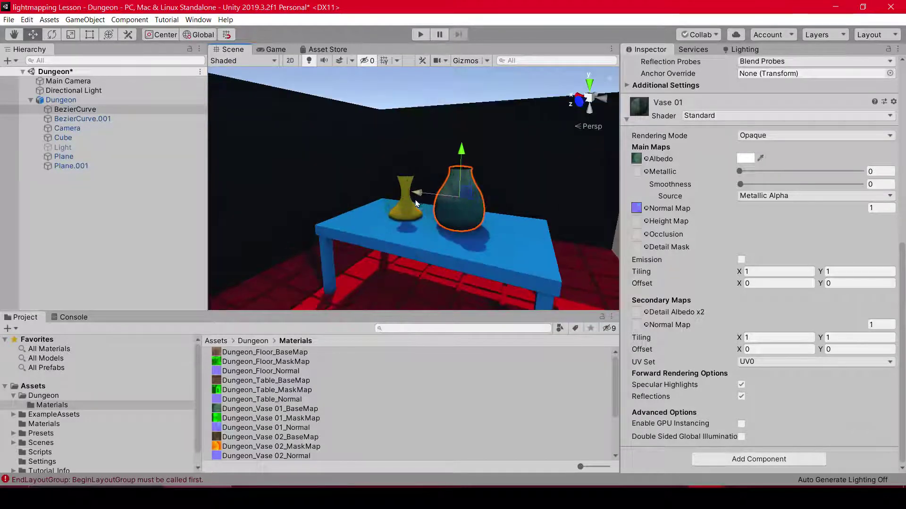
click(403, 216)
click(401, 215)
scroll(637, 434, down, 1)
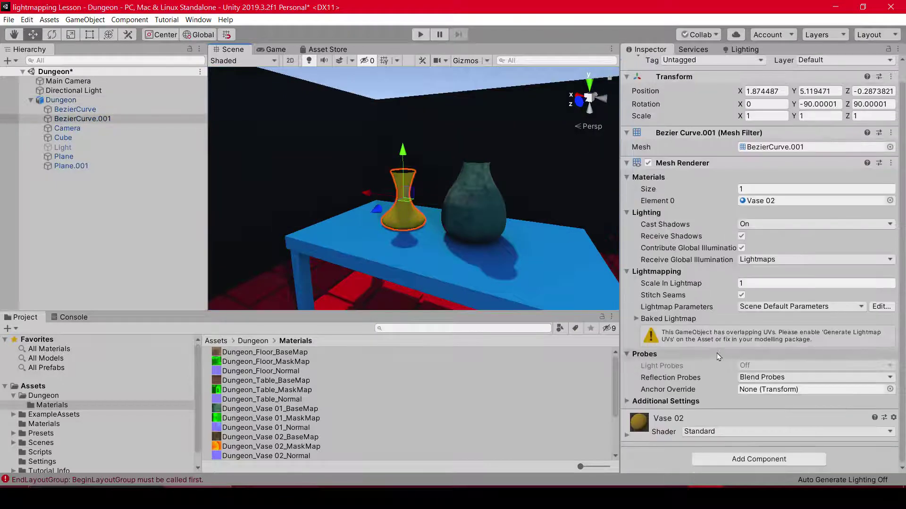
click(636, 434)
scroll(695, 391, down, 5)
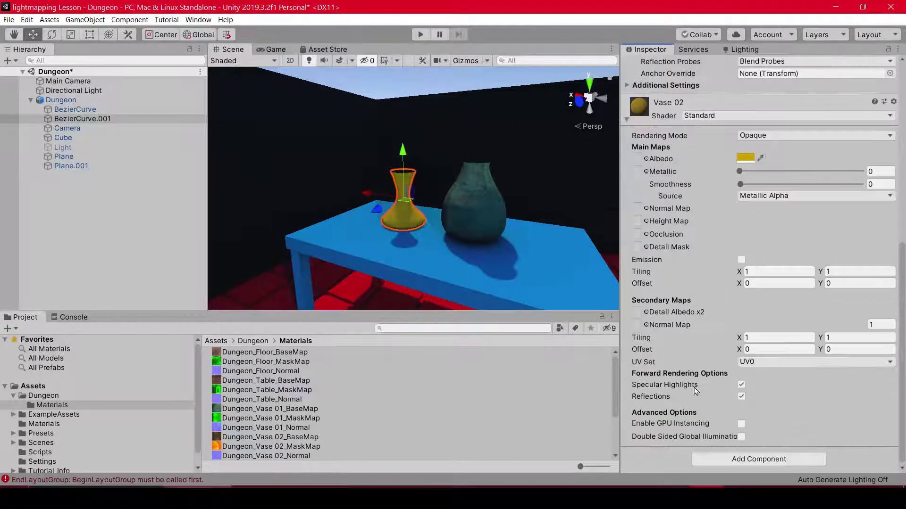
click(745, 157)
click(42, 79)
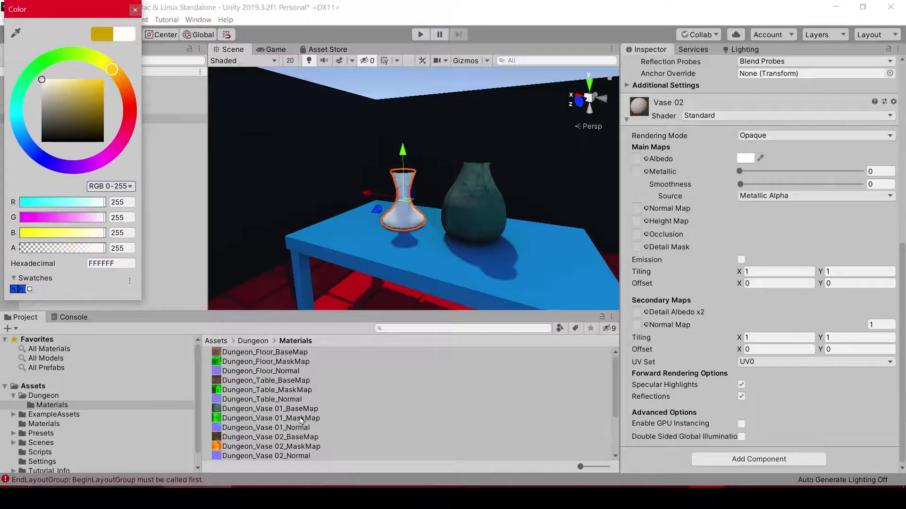
click(604, 390)
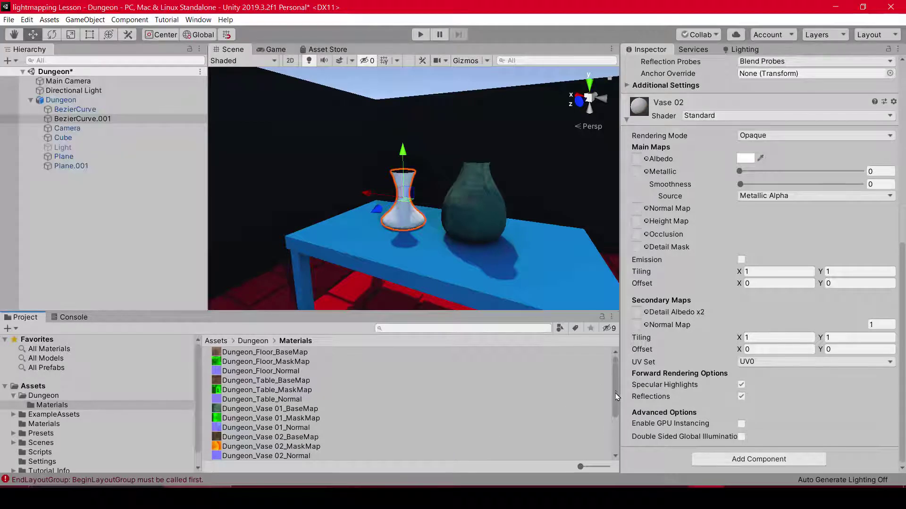
Step: Assign Dungeon_Vase 02_BaseMap as albedo and Dungeon_Vase 02_Normal as normal map for Vase 02
scroll(615, 393, down, 1)
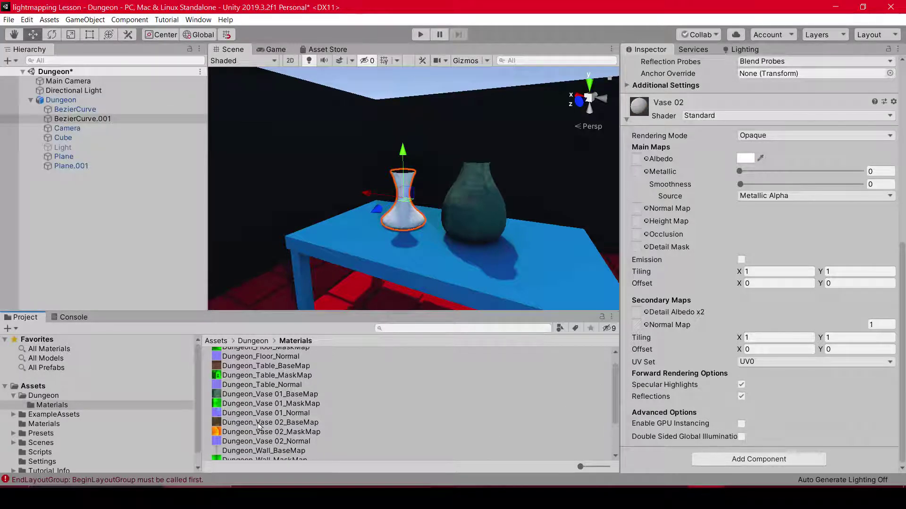
drag(276, 432, 640, 161)
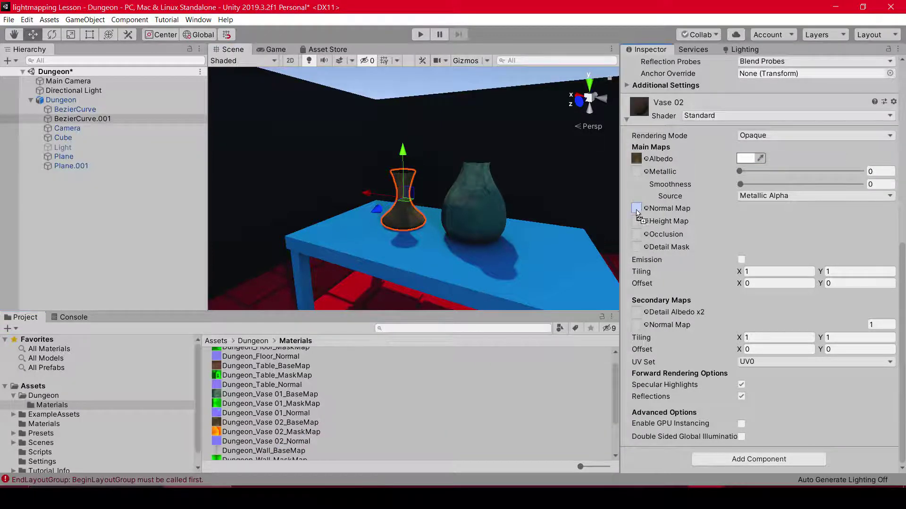
drag(273, 442, 641, 209)
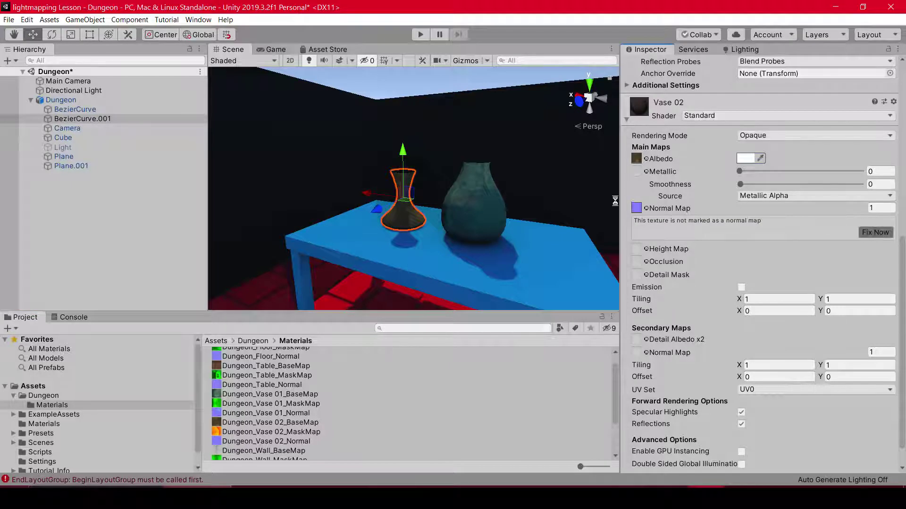
click(549, 256)
click(550, 256)
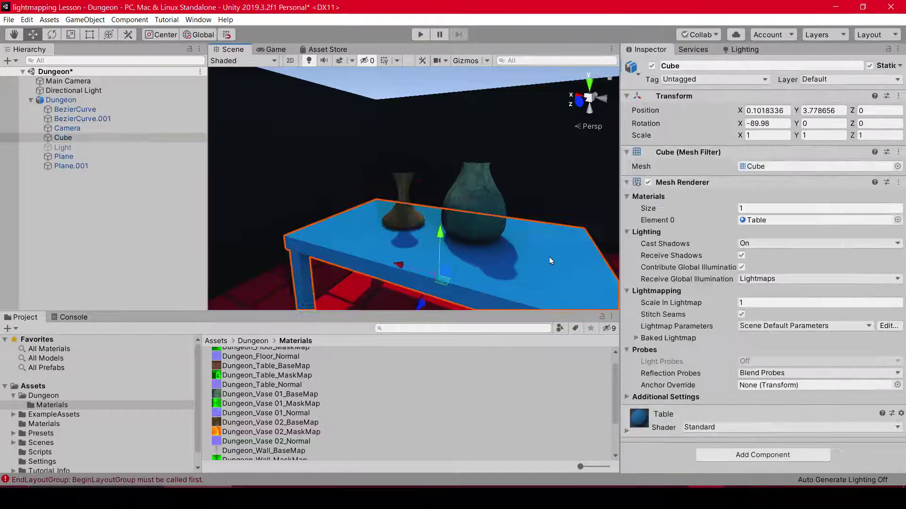
Step: Set the Table material's albedo colour to white so its wood texture shows
click(655, 422)
scroll(702, 293, down, 5)
click(747, 158)
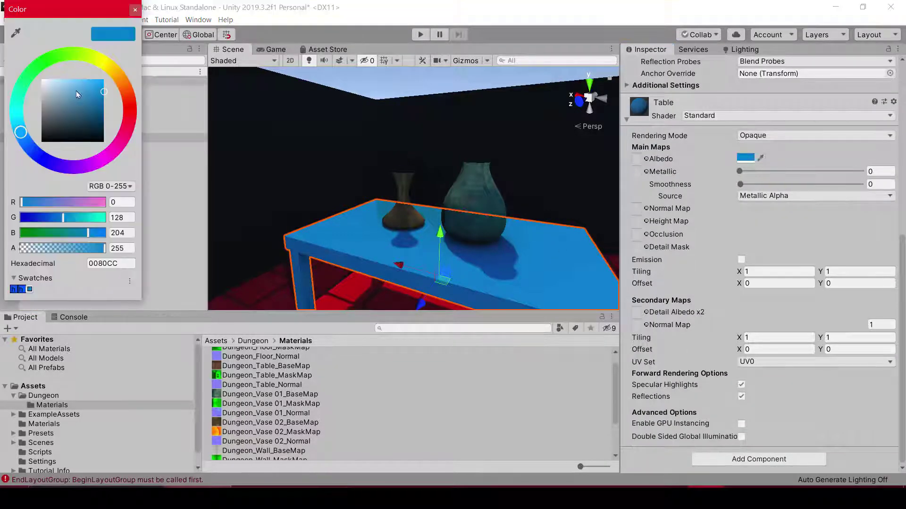
drag(75, 90, 42, 79)
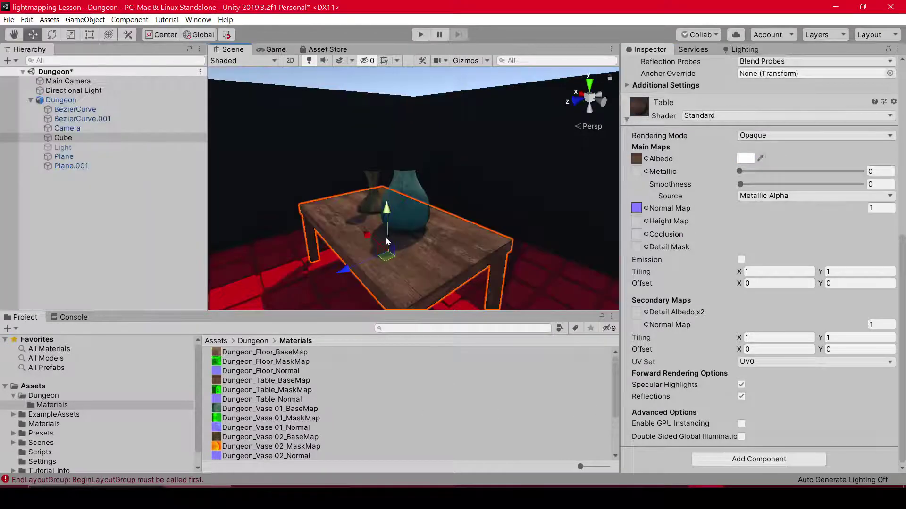
alt+drag(378, 212, 325, 265)
Step: Give the Floor material Dungeon_Floor_BaseMap albedo, Dungeon_Floor_Normal normal map and white colour
click(325, 265)
click(326, 265)
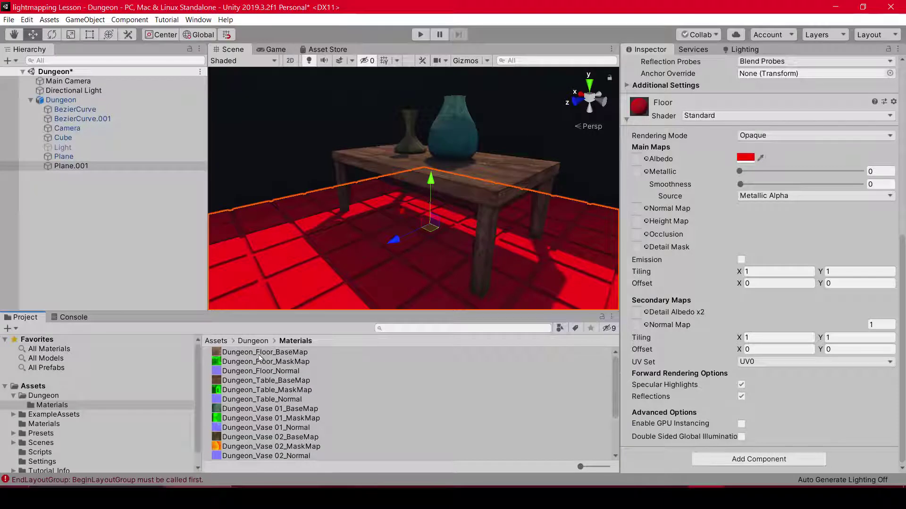
drag(260, 353, 638, 161)
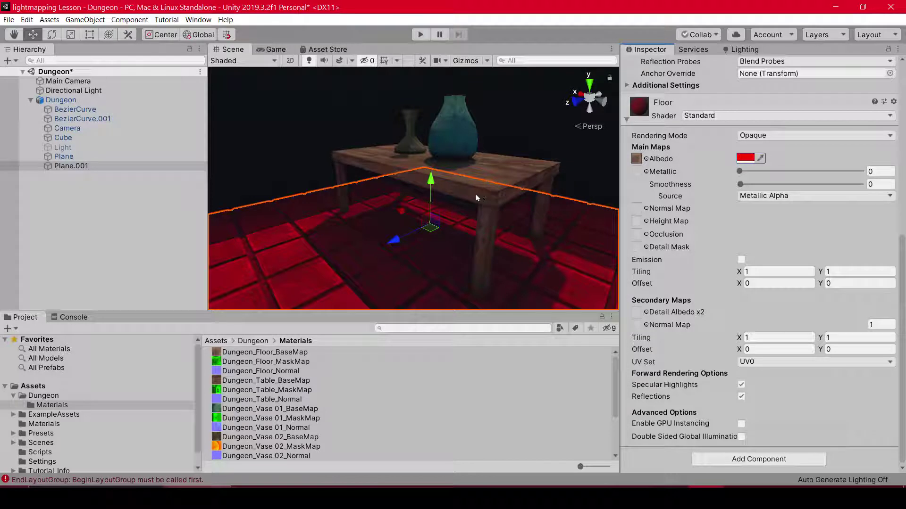
drag(250, 375, 698, 208)
drag(641, 214, 638, 209)
click(876, 233)
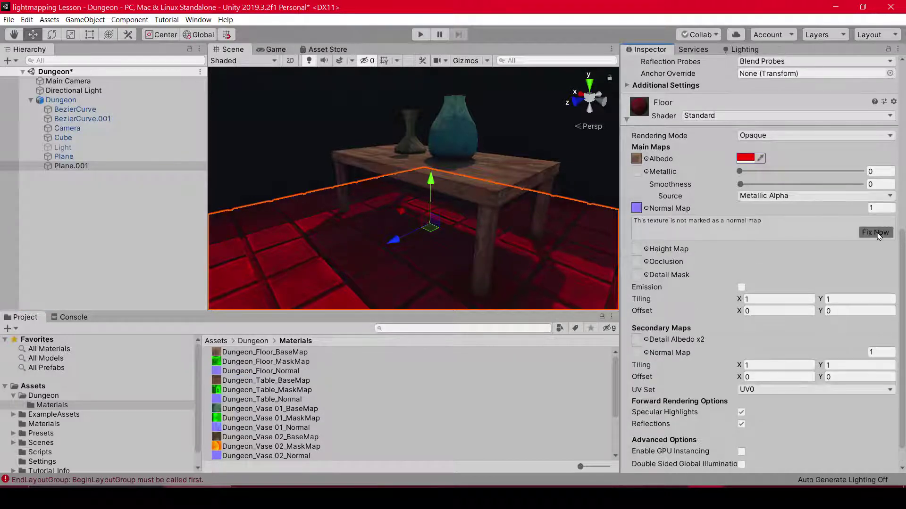
click(746, 158)
click(68, 99)
click(44, 80)
mouse_move(312, 222)
alt+mouse_down()
mouse_move(371, 226)
mouse_move(336, 176)
alt+mouse_up()
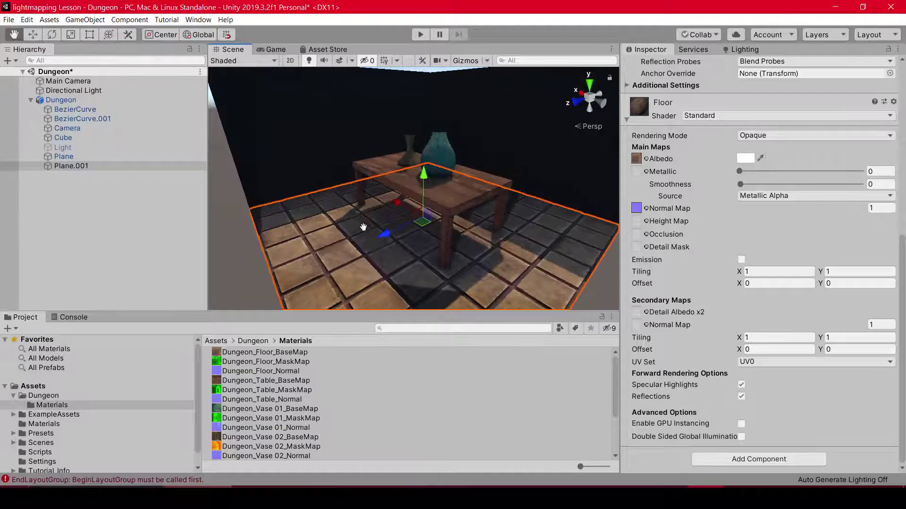
click(336, 176)
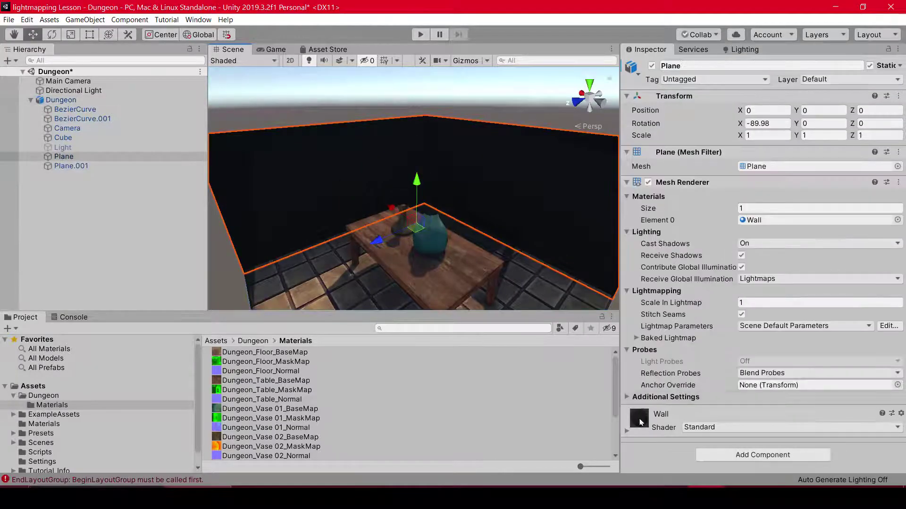
Step: Assign Dungeon_Wall_BaseMap and Dungeon_Wall_Normal to the Wall material and set its albedo to white
click(663, 415)
scroll(665, 399, down, 5)
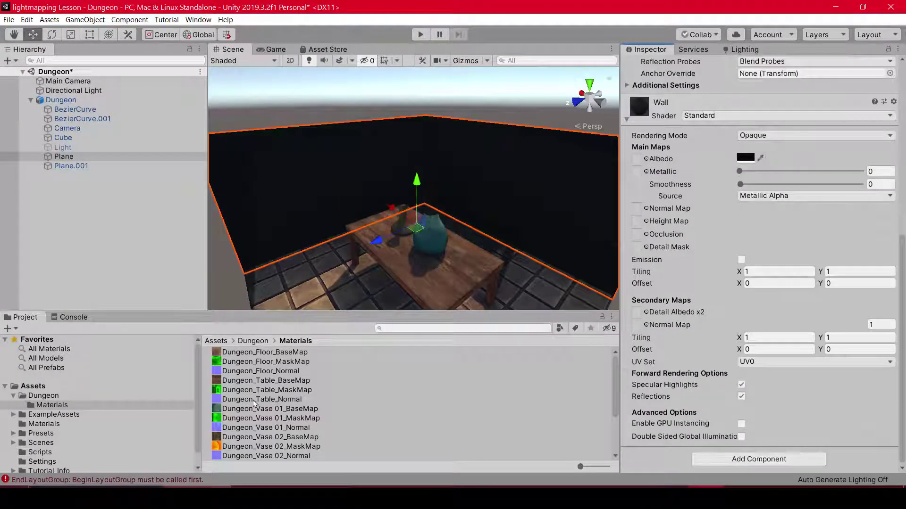
scroll(354, 433, down, 3)
scroll(303, 408, up, 1)
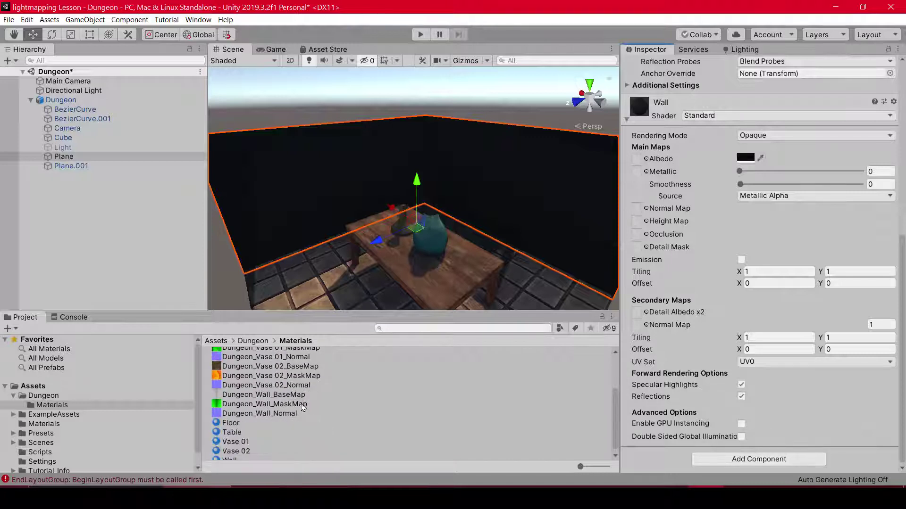
drag(259, 399, 642, 163)
drag(272, 417, 636, 208)
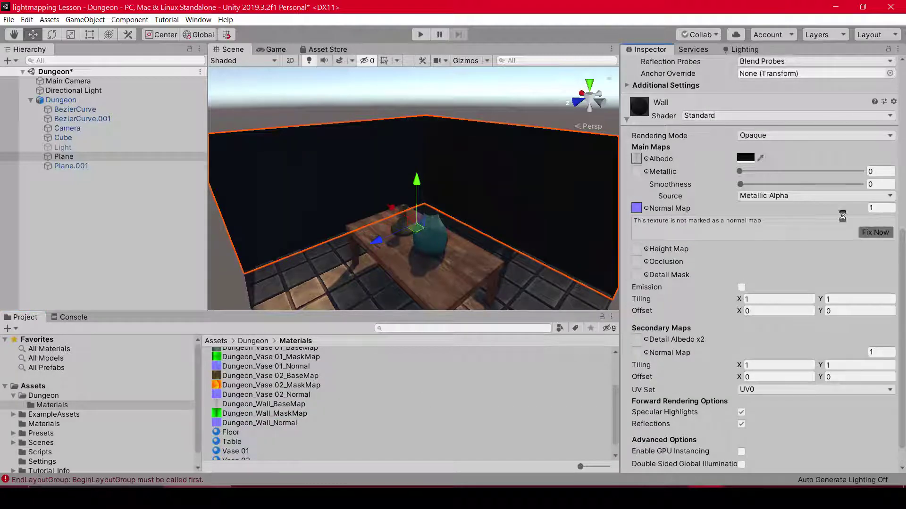
click(744, 158)
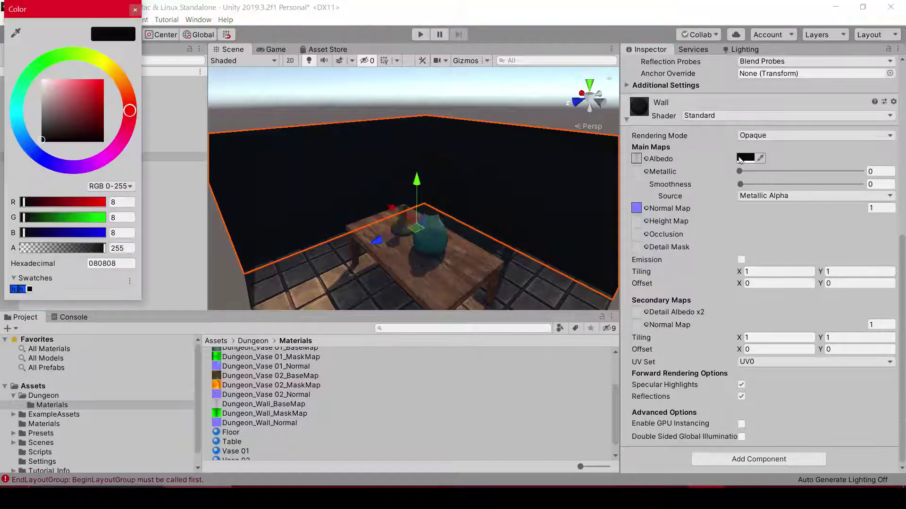
drag(71, 101, 17, 60)
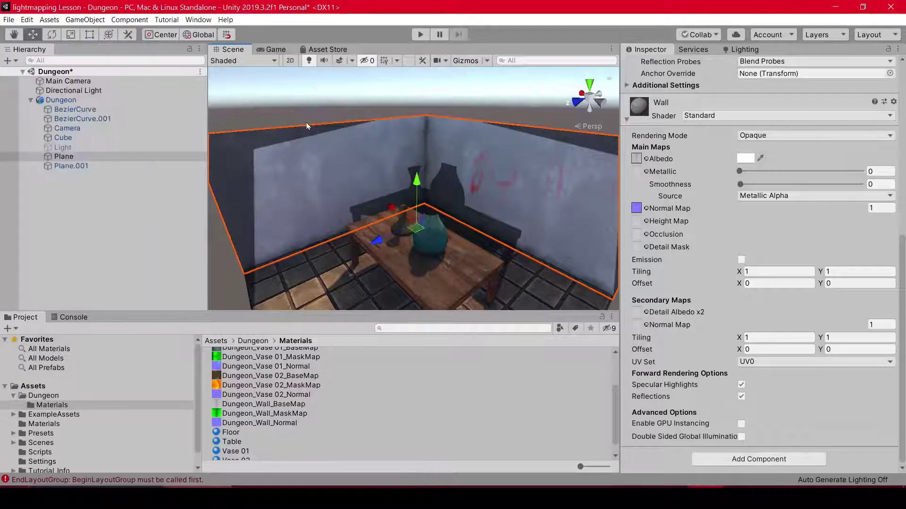
click(415, 212)
mouse_move(416, 213)
right_down()
mouse_move(490, 183)
mouse_move(411, 199)
mouse_move(443, 193)
mouse_move(588, 249)
right_up()
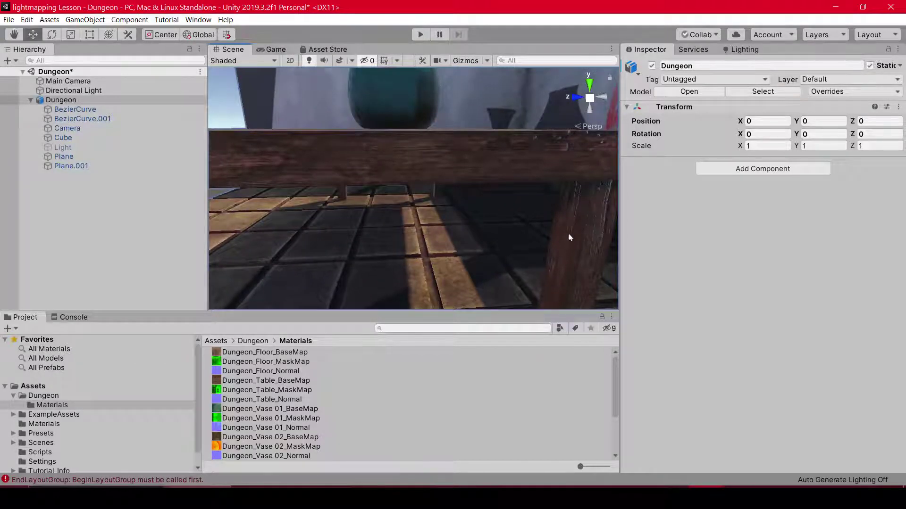
Step: Inspect the textured tabletop, then select the floor plane and frame it with F
mouse_move(532, 143)
right_down()
mouse_move(345, 133)
mouse_move(553, 170)
right_up()
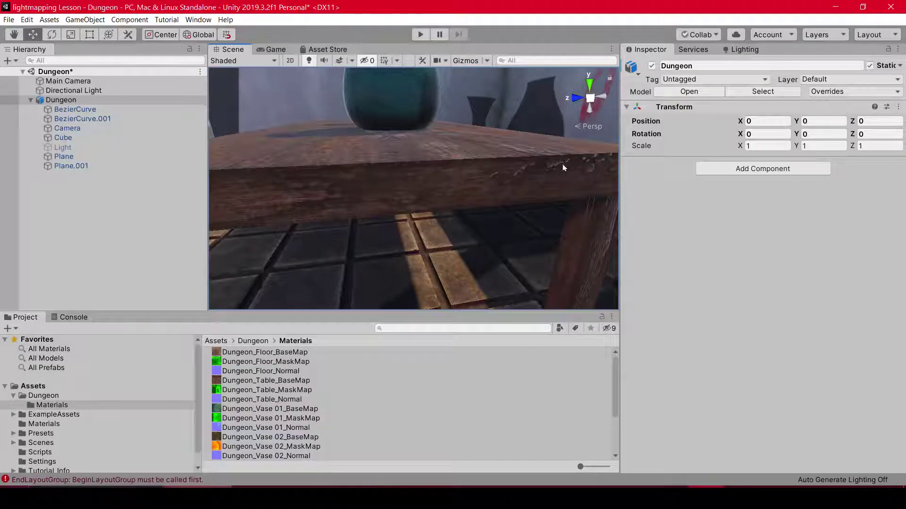
mouse_move(442, 172)
right_down()
mouse_move(524, 170)
mouse_move(414, 130)
right_up()
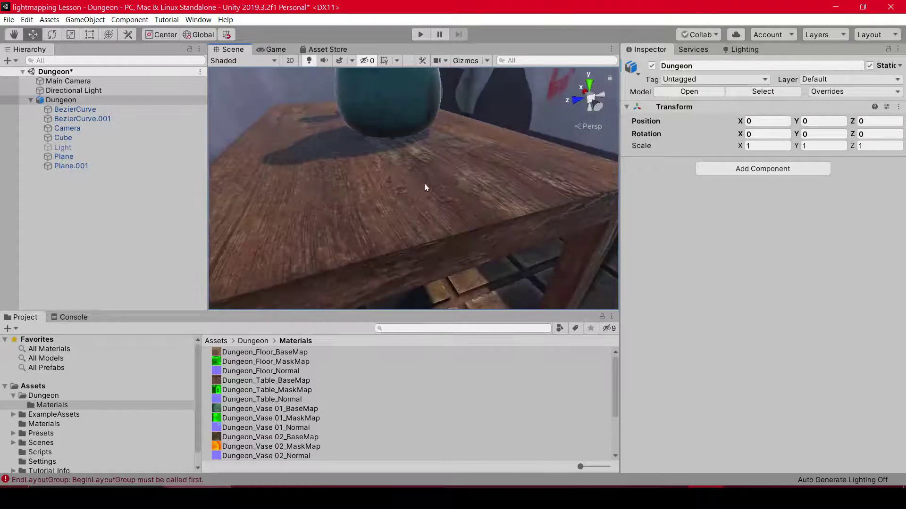
click(264, 264)
key(f)
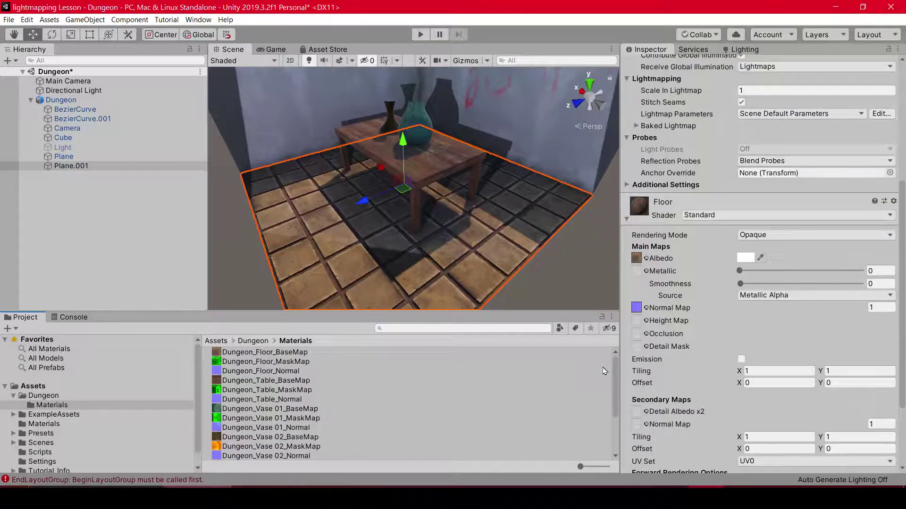
Step: Assign Dungeon_Floor_MaskMap as the Floor material's metallic map and review the room from several angles
drag(215, 363, 638, 272)
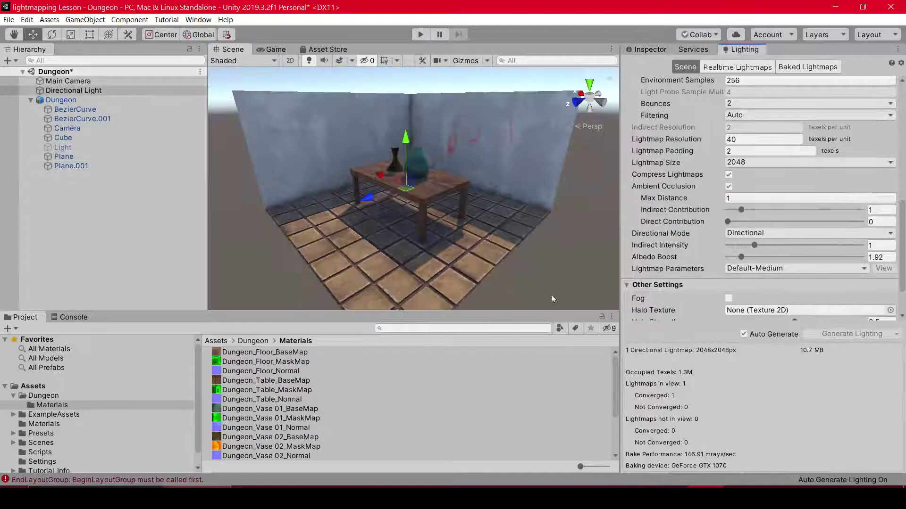
mouse_move(513, 227)
alt+mouse_down()
mouse_move(384, 199)
mouse_move(441, 152)
mouse_move(433, 156)
mouse_move(468, 148)
mouse_move(417, 136)
alt+mouse_up()
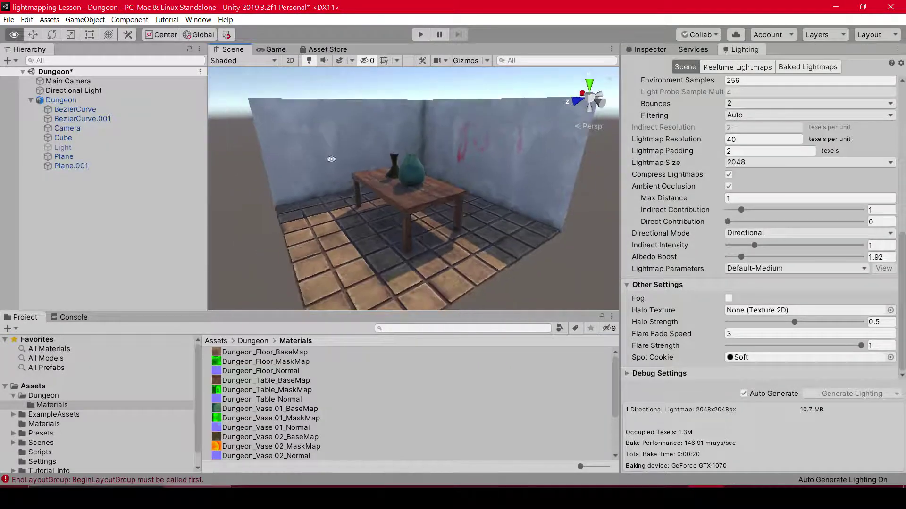
mouse_move(416, 136)
alt+mouse_down()
mouse_move(354, 149)
mouse_move(542, 74)
alt+mouse_up()
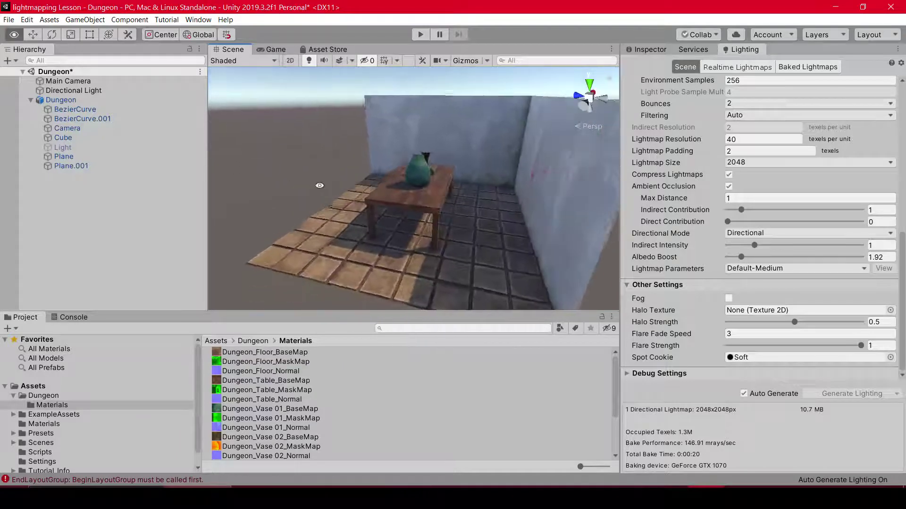
mouse_move(343, 217)
alt+mouse_down()
mouse_move(459, 200)
mouse_move(506, 228)
mouse_move(307, 203)
alt+mouse_up()
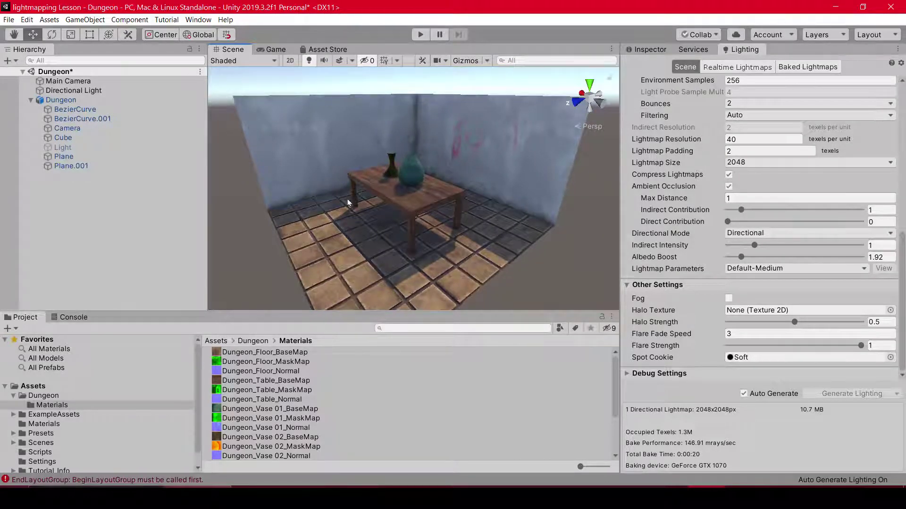
mouse_move(347, 203)
alt+mouse_down()
mouse_move(564, 215)
mouse_move(342, 160)
alt+mouse_up()
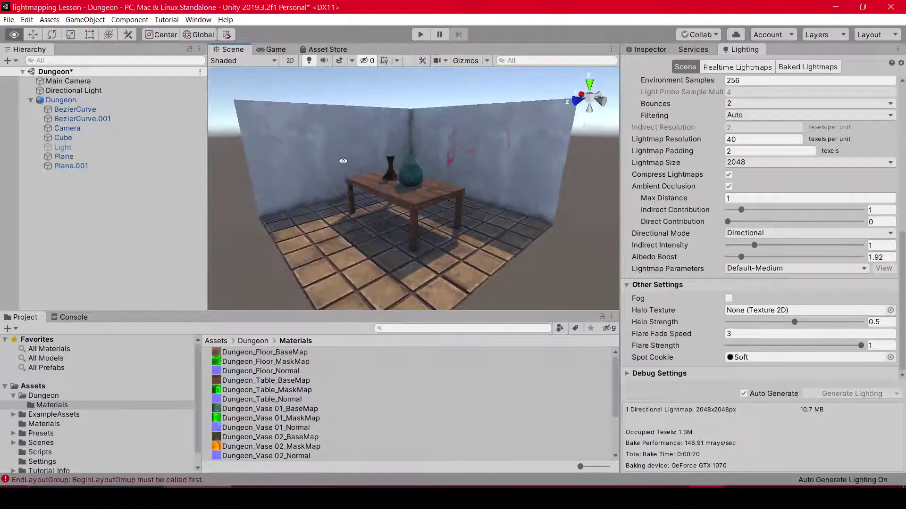
mouse_move(343, 161)
alt+mouse_down()
mouse_move(415, 161)
mouse_move(387, 160)
alt+mouse_up()
Step: Collapse the Dungeon group in the Hierarchy and deselect the Directional Light
click(30, 100)
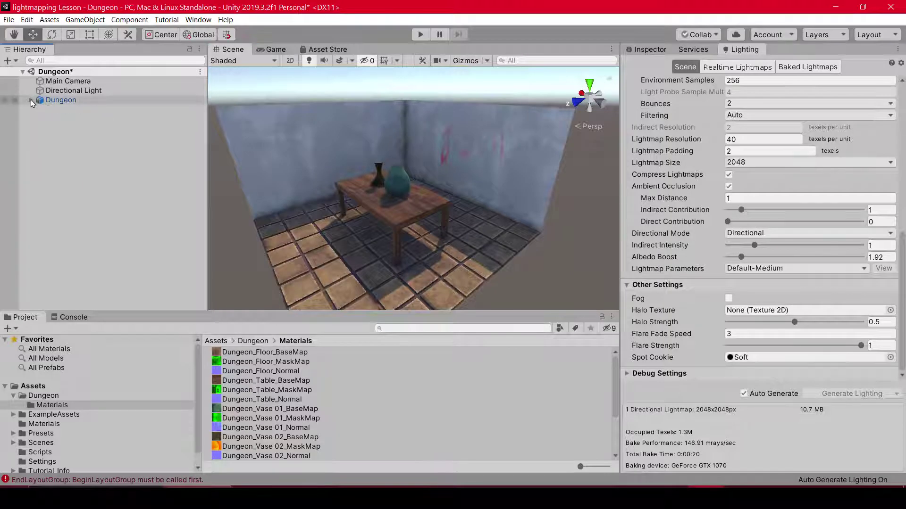
right_click(66, 129)
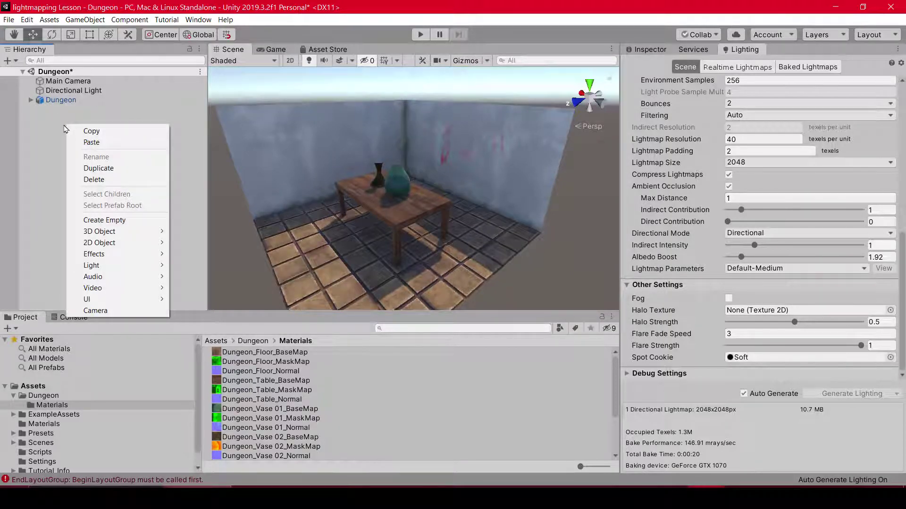
mouse_move(118, 265)
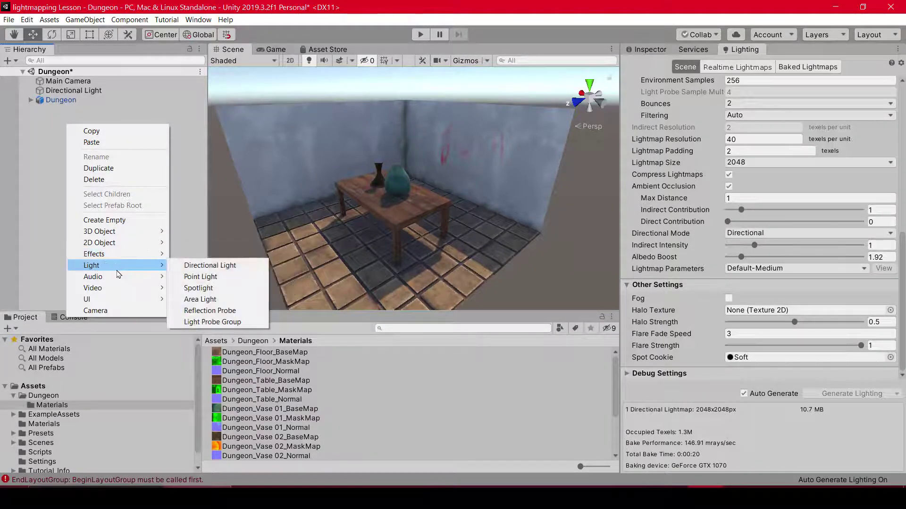
key(Escape)
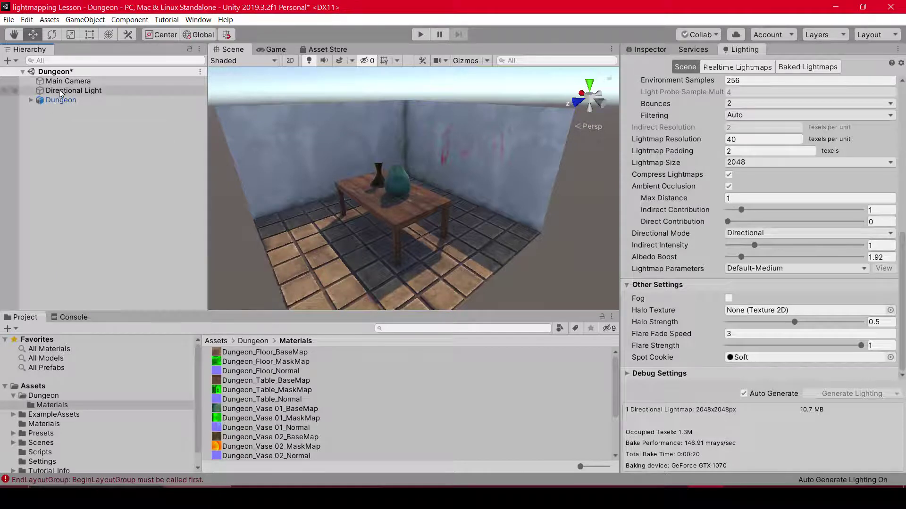
click(64, 92)
click(63, 130)
Step: Bring up the Hierarchy's create menu showing the Light submenu
right_click(79, 137)
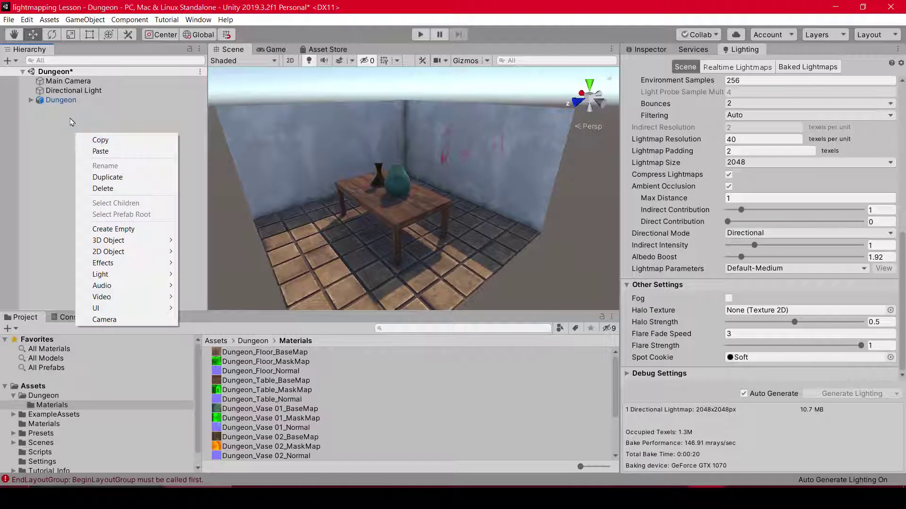
click(65, 121)
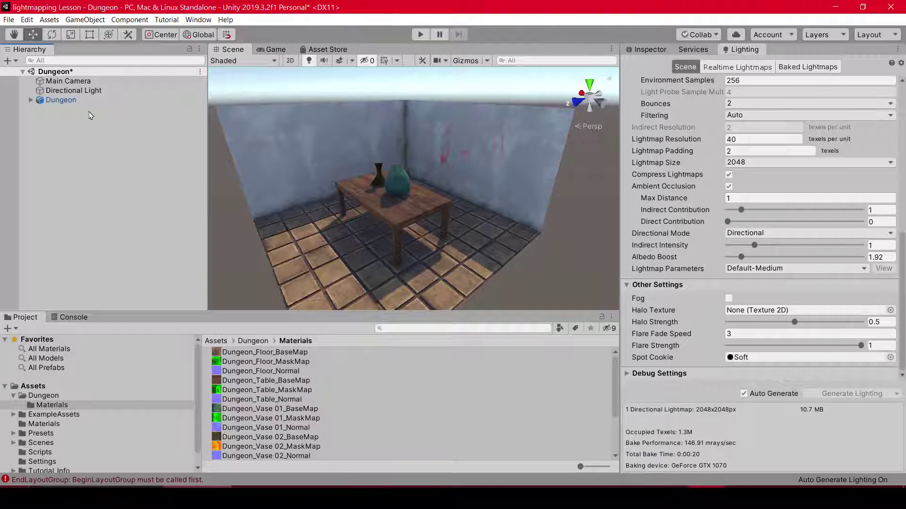
scroll(408, 182, down, 2)
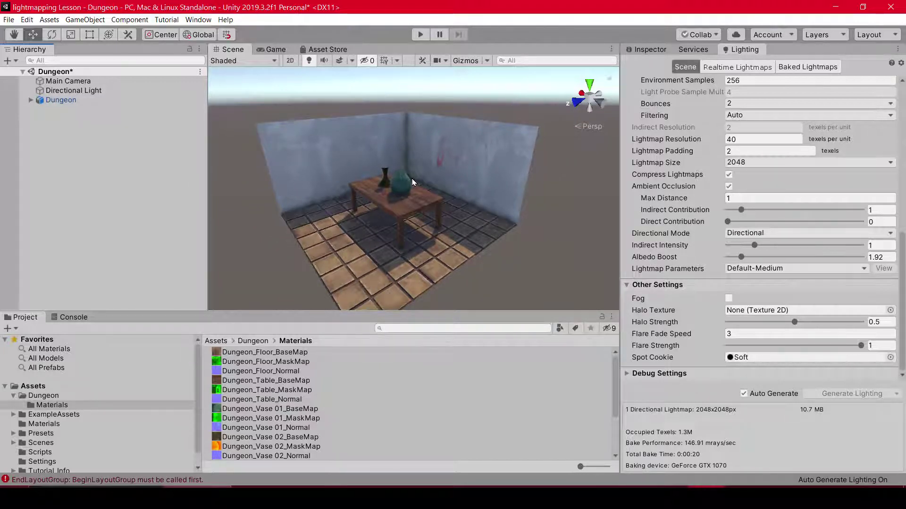
right_click(66, 151)
mouse_move(118, 291)
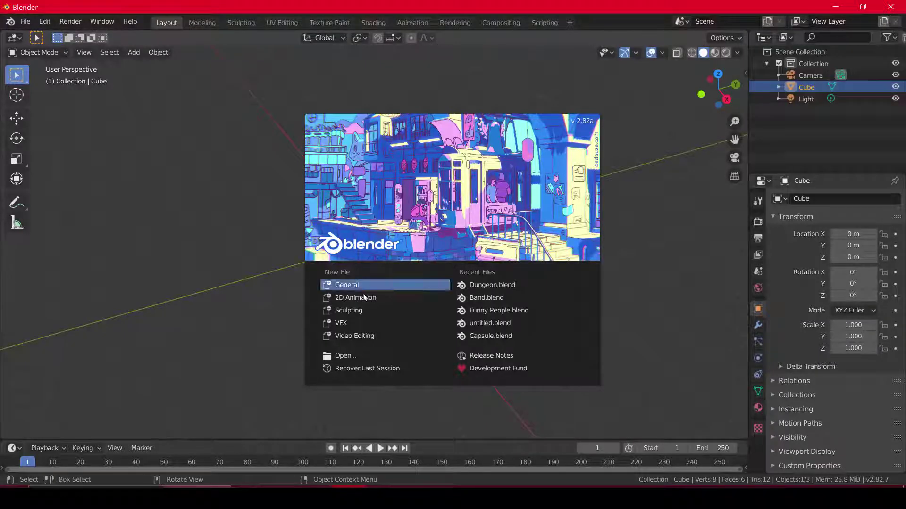
Step: Open Dungeon.blend in Blender and view it in Rendered shading
click(494, 289)
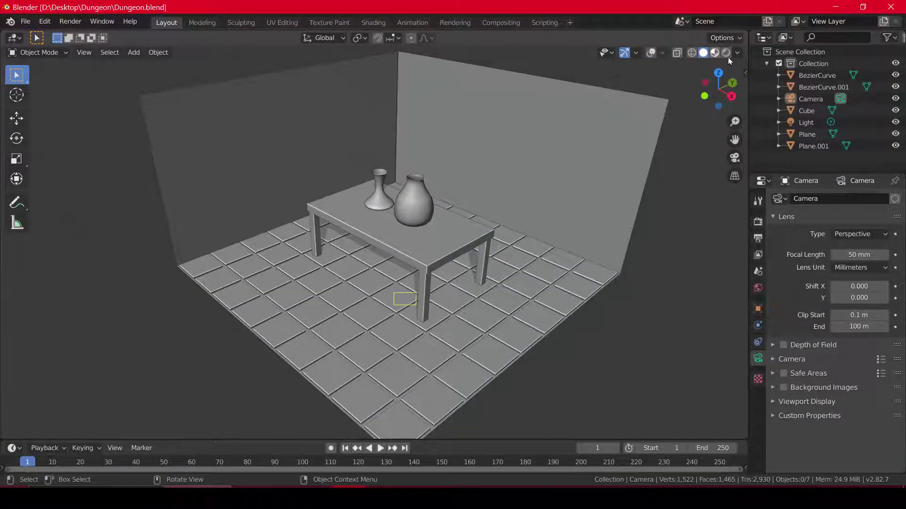
key(z)
key(2)
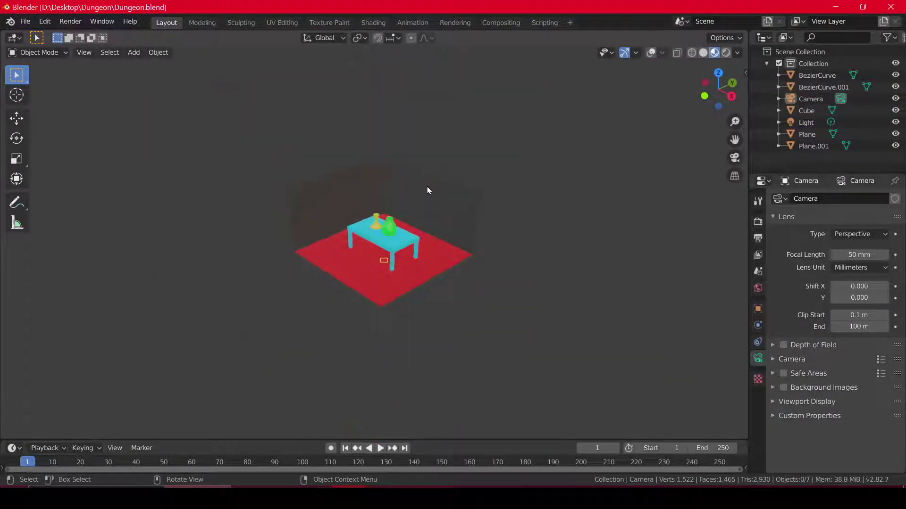
click(726, 54)
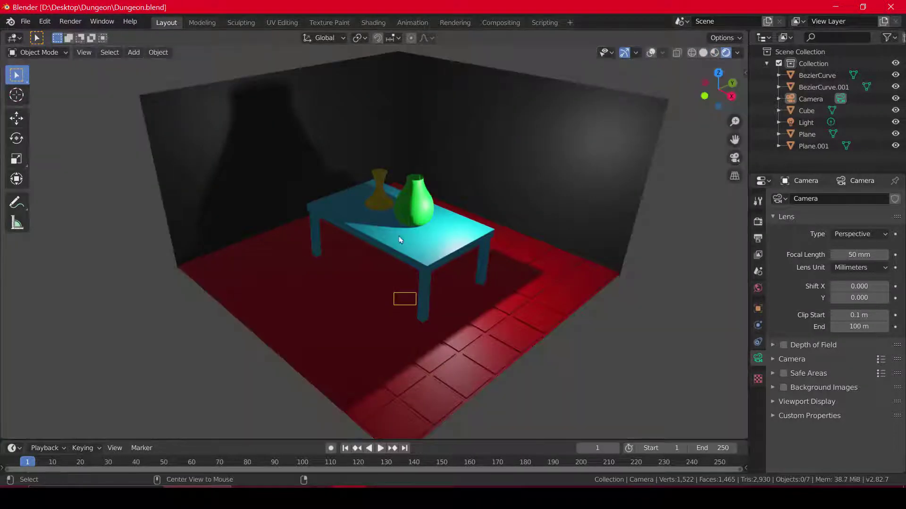
middle_drag(440, 229, 434, 236)
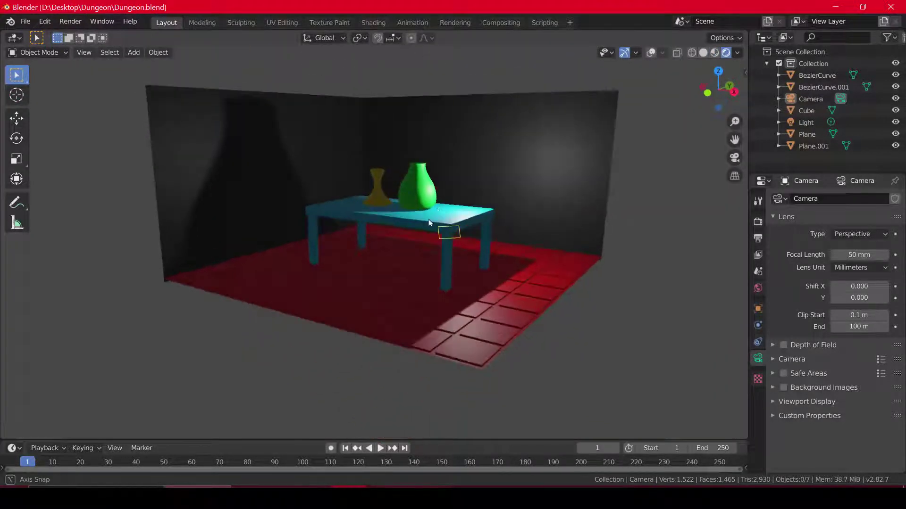
scroll(428, 224, down, 3)
scroll(428, 224, up, 3)
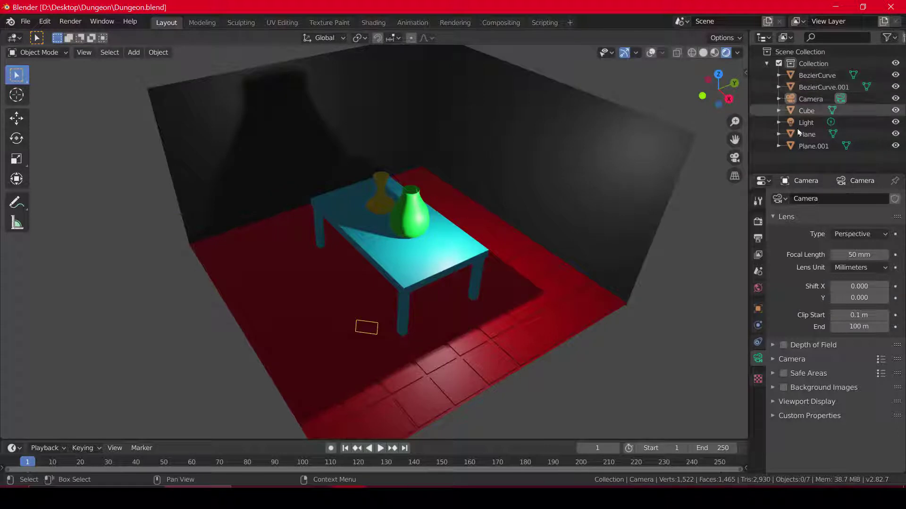
Step: Move the Blender light above the table to X -2.95 m, Y -1.25 m, Z 3.08 m
click(806, 123)
click(651, 53)
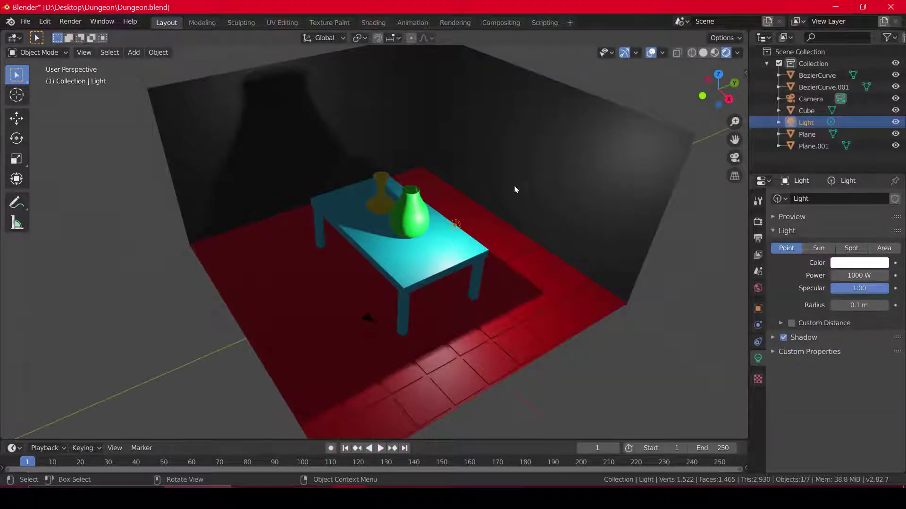
middle_drag(471, 179, 510, 174)
key(g)
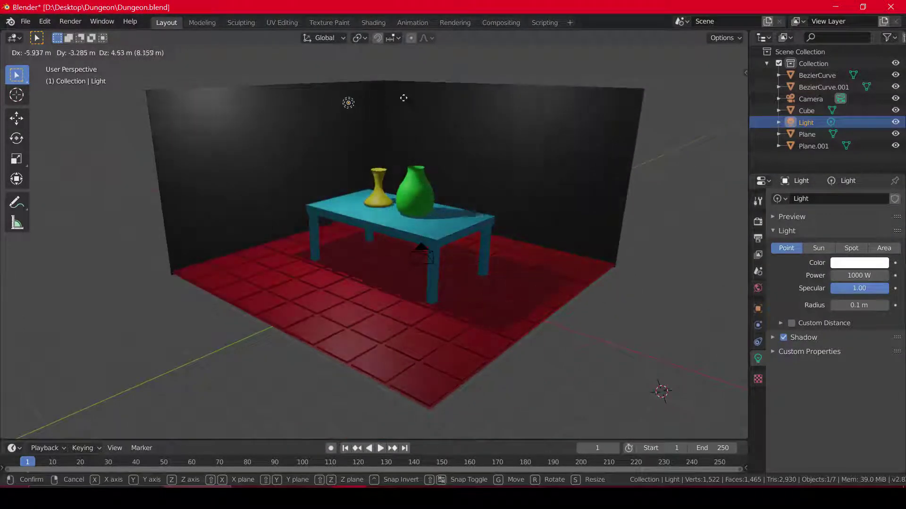
click(434, 135)
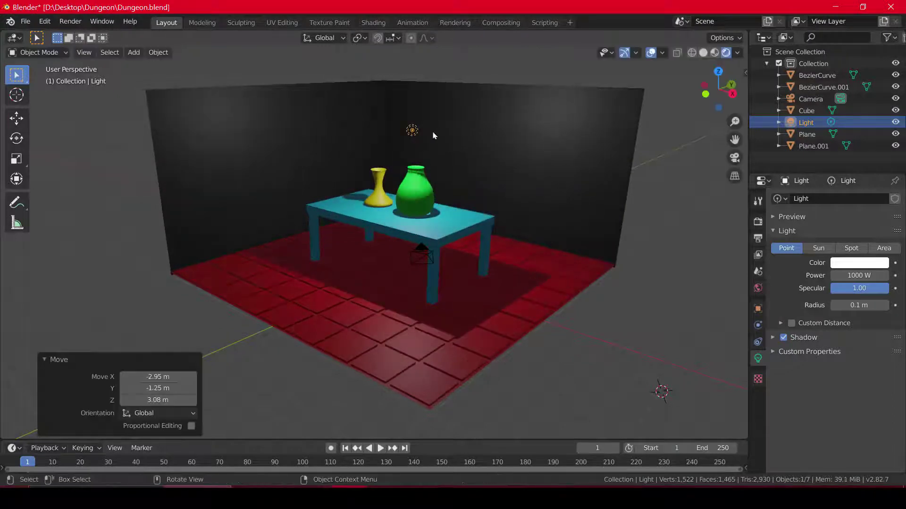
mouse_move(434, 135)
middle_down()
mouse_move(415, 178)
mouse_move(472, 174)
mouse_move(405, 135)
mouse_move(248, 137)
middle_up()
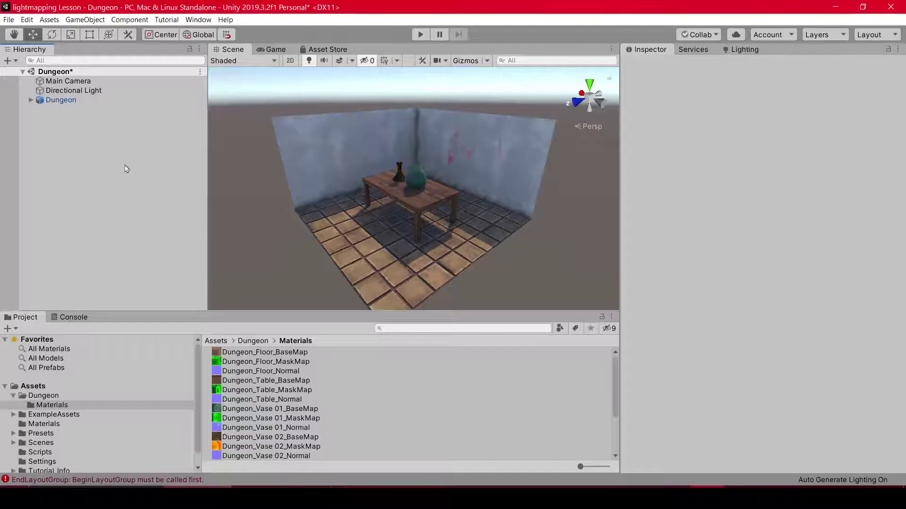
right_click(56, 118)
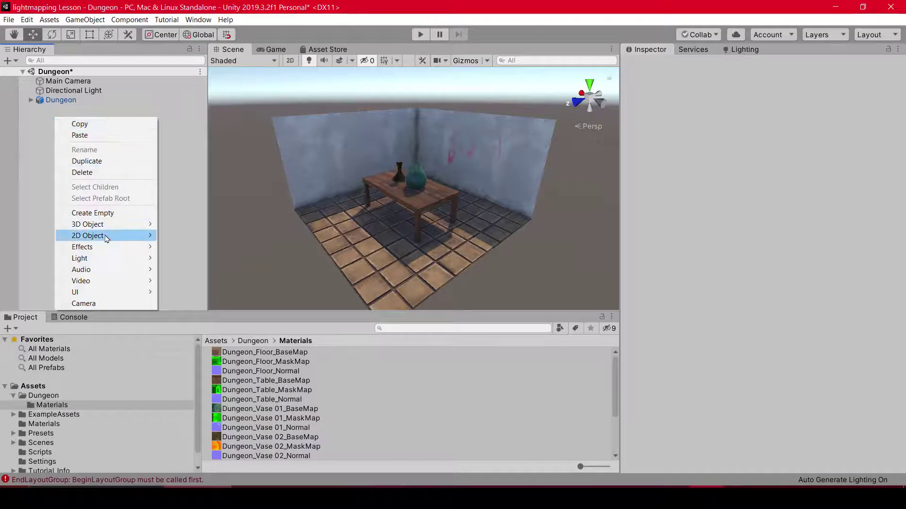
mouse_move(106, 261)
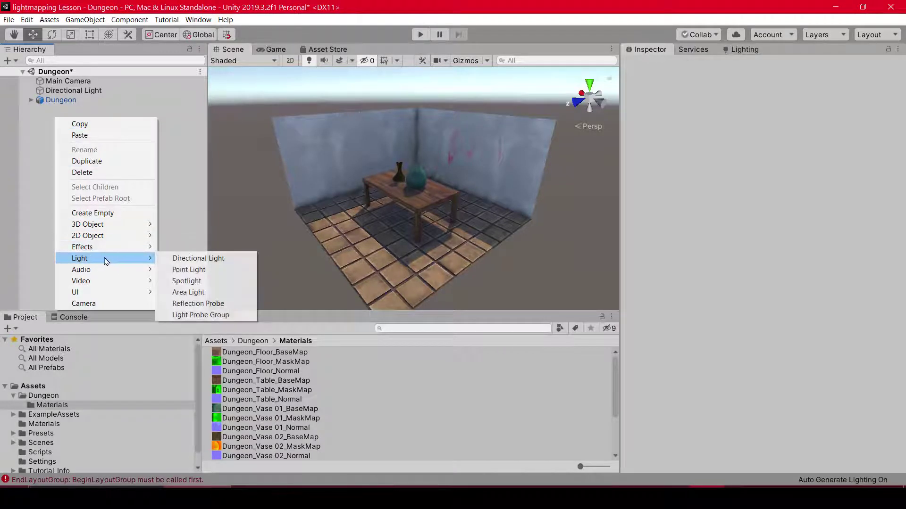
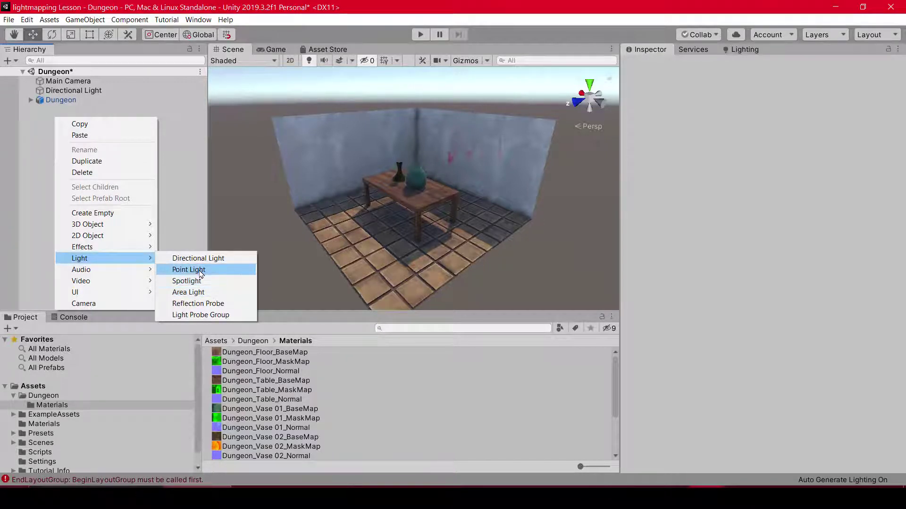
Step: Add a Point Light to the Unity dungeon scene from the Hierarchy's Light menu
click(200, 271)
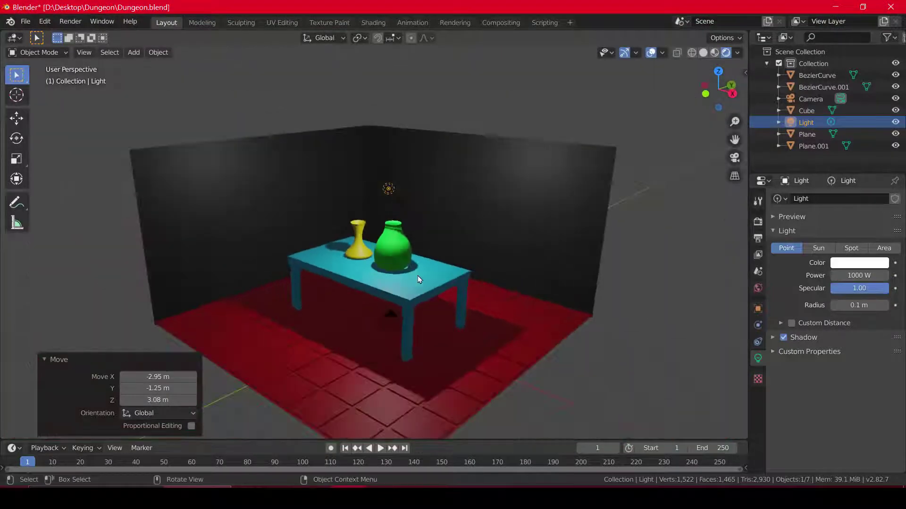
Step: Turn the scene's light into an area light sized 12.2 m by 10 m
click(386, 193)
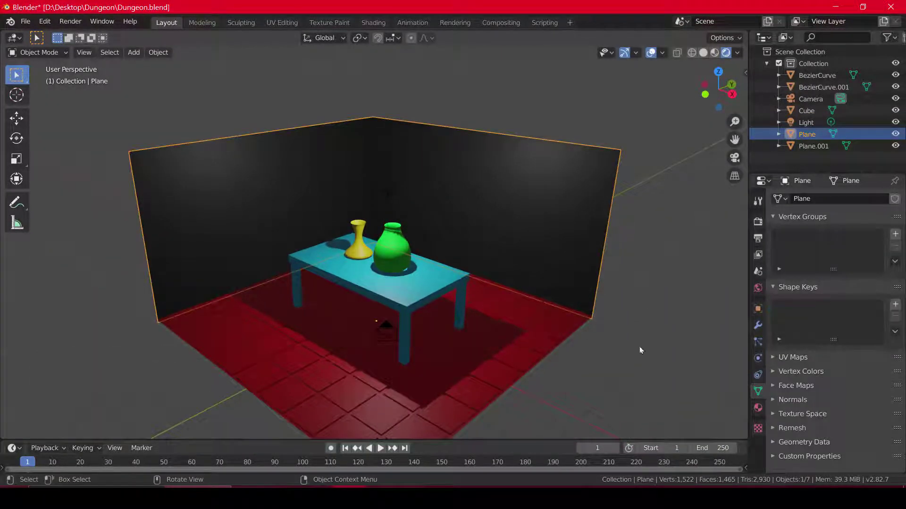
click(388, 192)
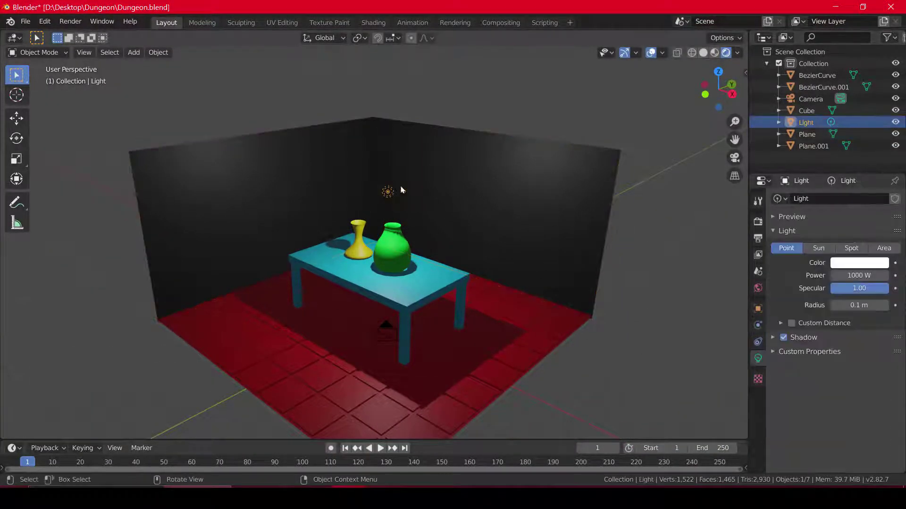
click(883, 248)
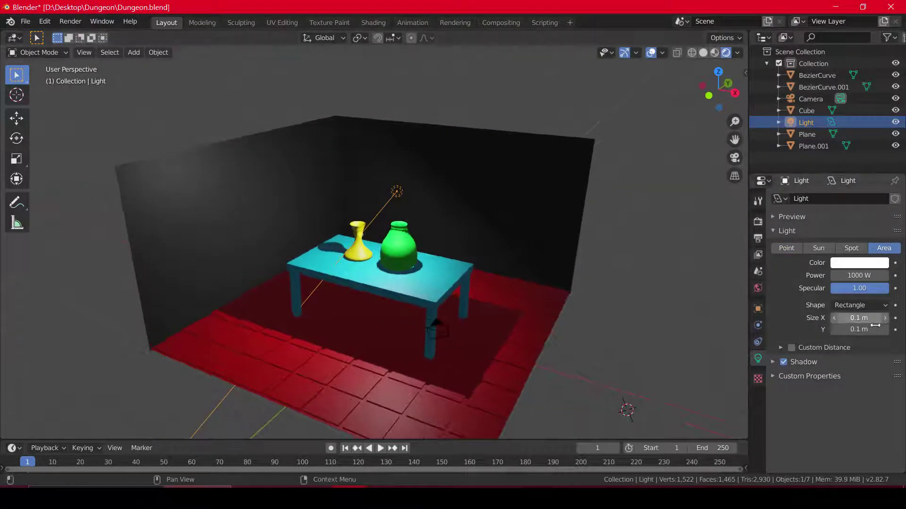
mouse_move(875, 324)
mouse_down()
mouse_move(896, 324)
mouse_move(887, 330)
mouse_up()
click(860, 331)
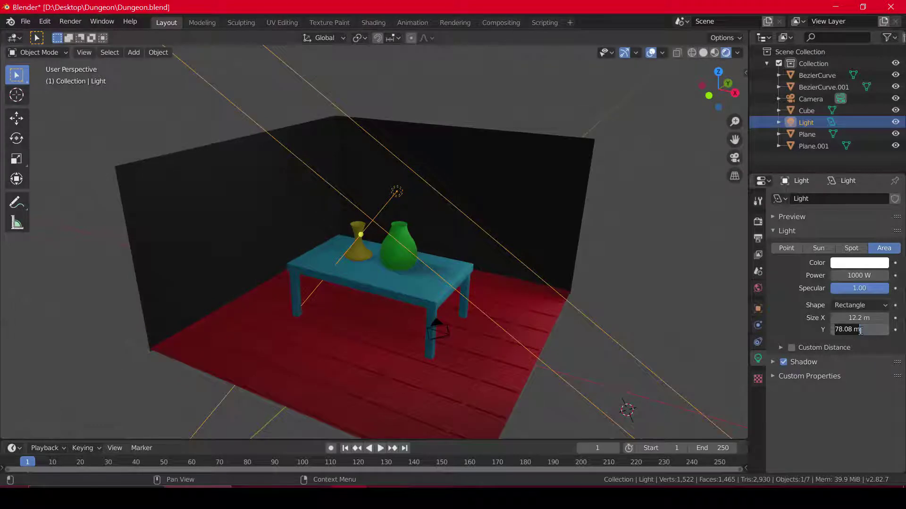
text(10)
key(Return)
Step: Move the area light up and to the right of the table
middle_drag(476, 265, 456, 265)
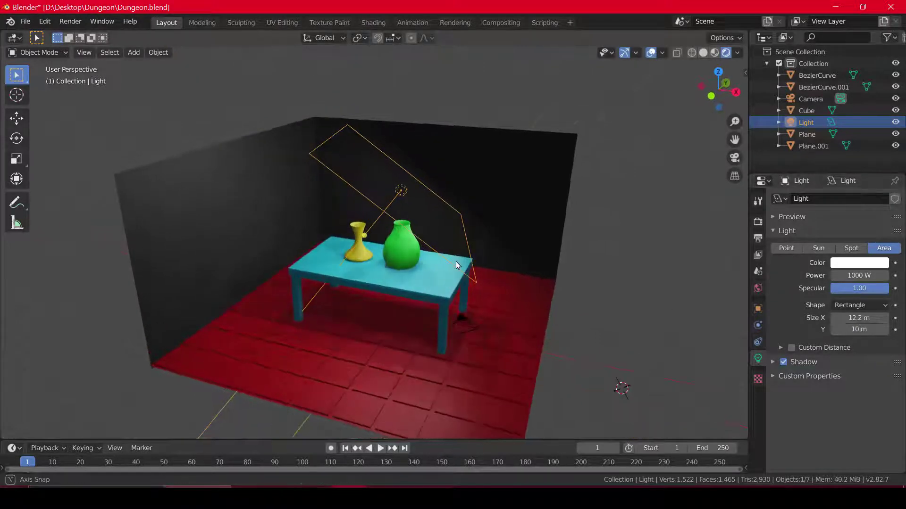
key(g)
click(577, 260)
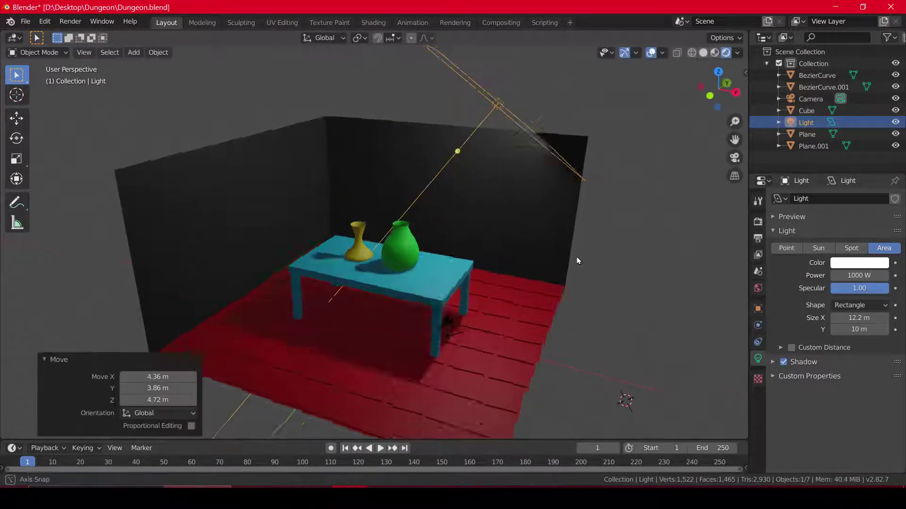
middle_drag(578, 261, 517, 256)
scroll(299, 263, up, 3)
scroll(354, 249, up, 2)
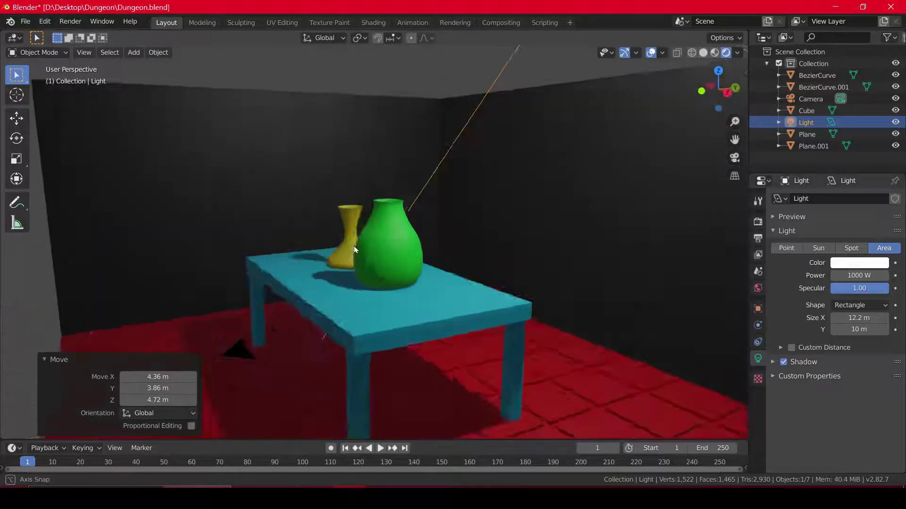
mouse_move(355, 249)
middle_down()
mouse_move(470, 317)
mouse_move(531, 320)
middle_up()
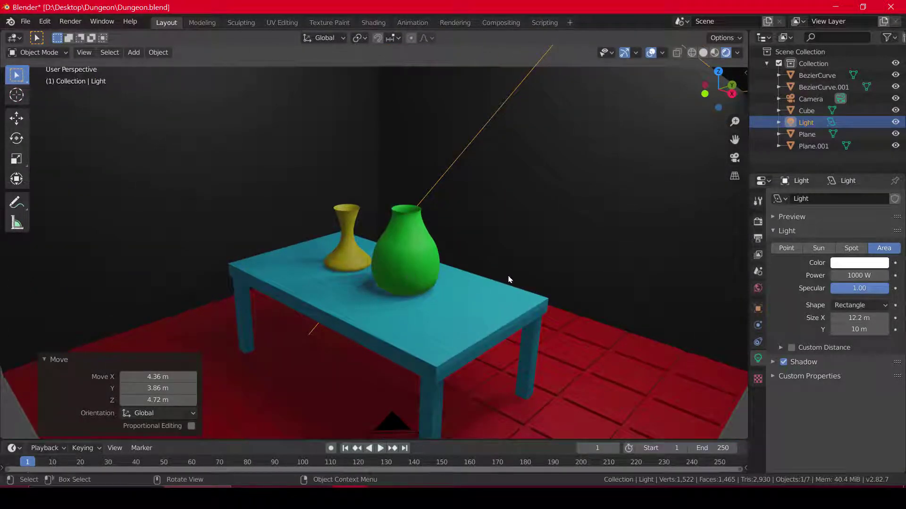
scroll(491, 248, down, 4)
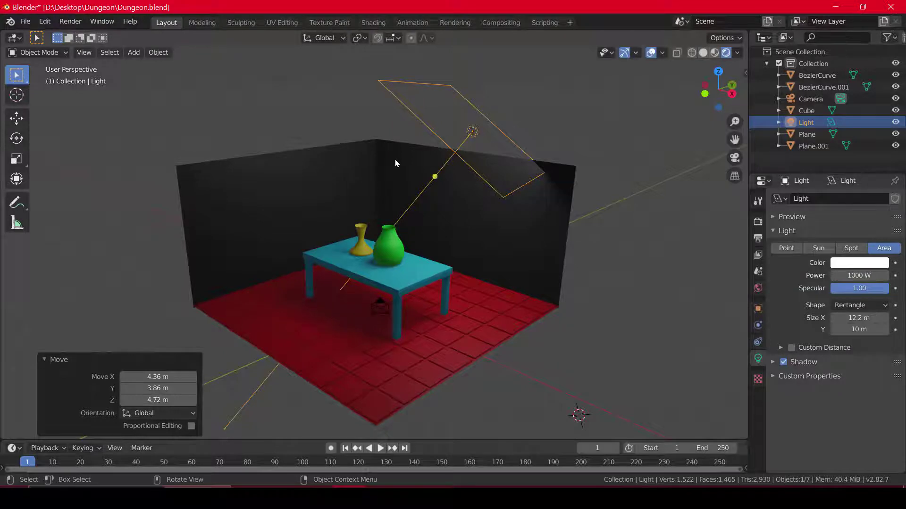
scroll(445, 198, up, 3)
scroll(389, 206, up, 4)
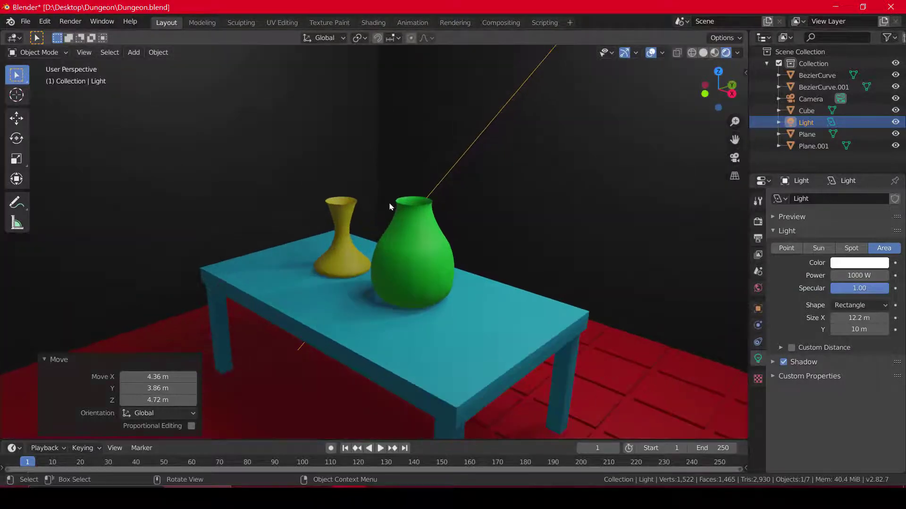
scroll(519, 198, down, 5)
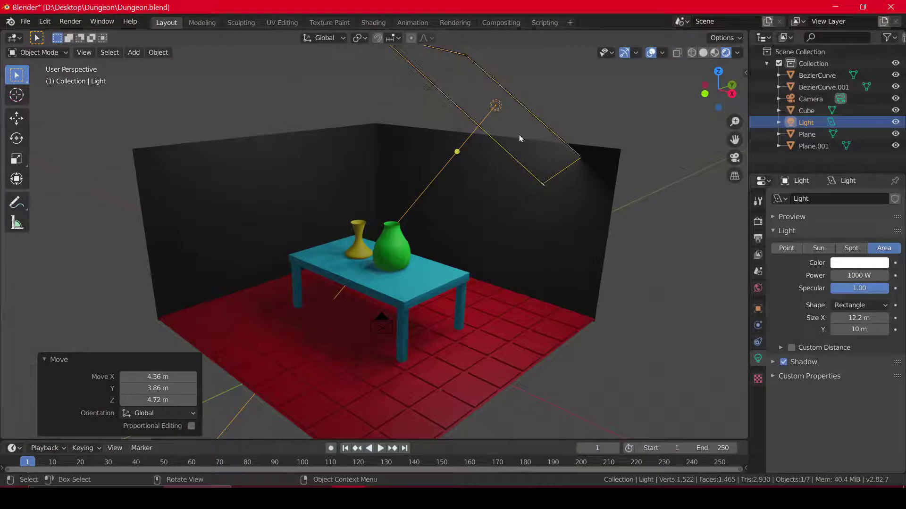
Step: Keep the area light's shape as Rectangle and reselect the light
click(859, 306)
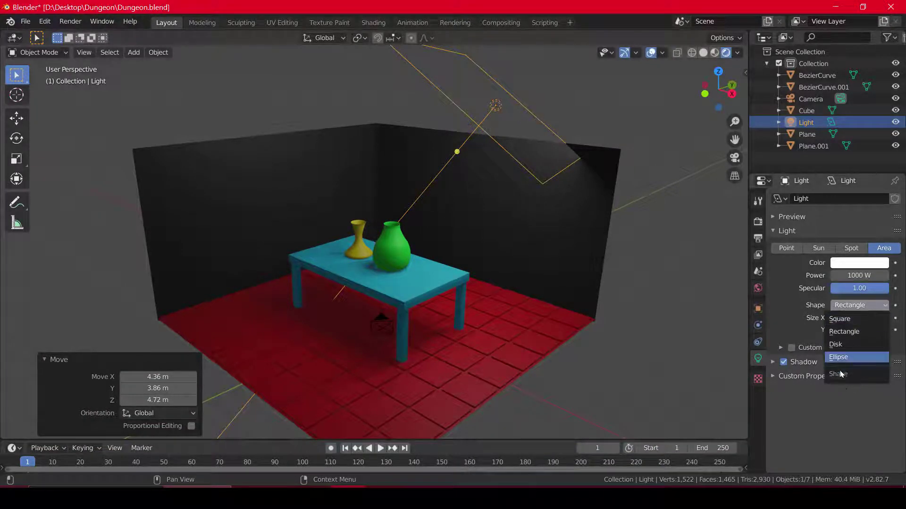
click(495, 105)
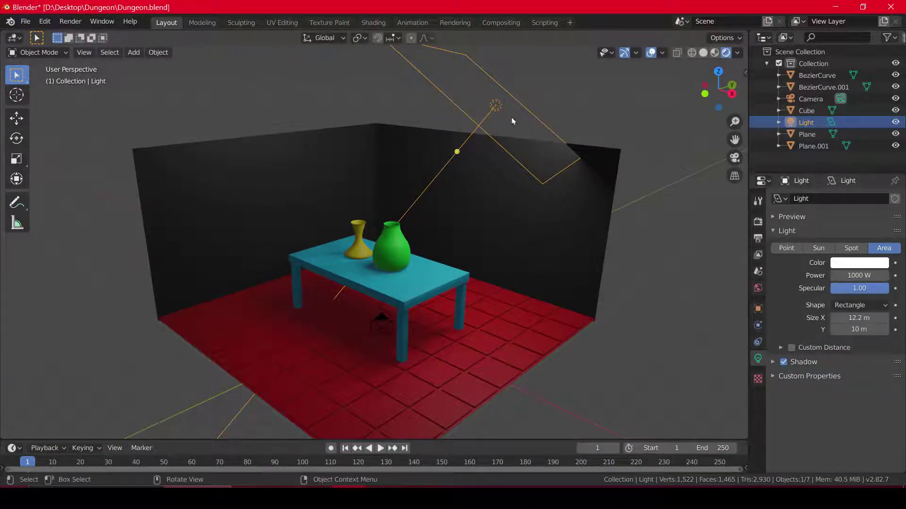
click(489, 101)
click(497, 110)
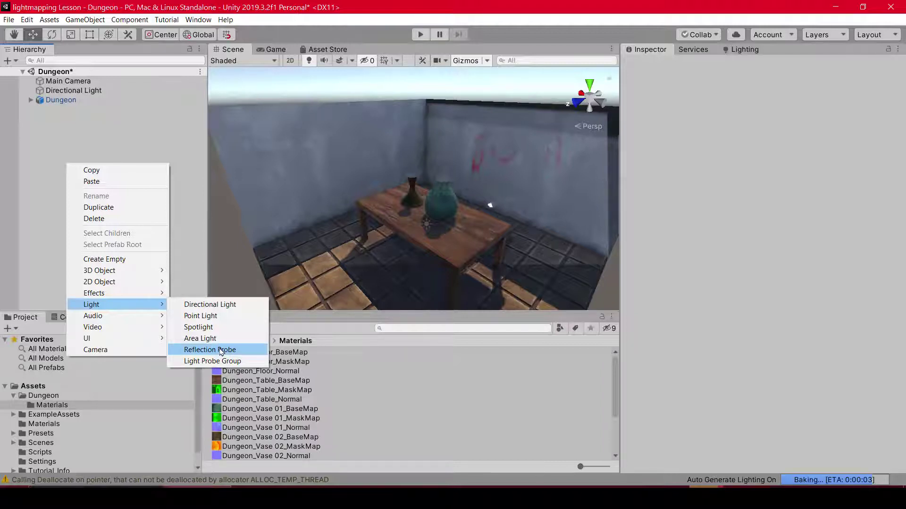
Step: Add a Reflection Probe over the table, trying a larger scale and then undoing it back to 1
click(221, 351)
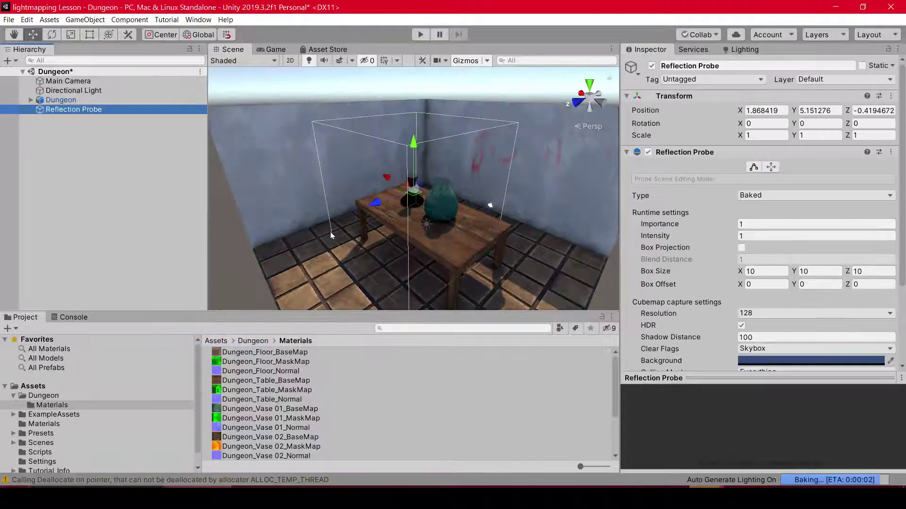
mouse_move(313, 214)
alt+mouse_down()
mouse_move(382, 221)
mouse_move(429, 188)
alt+mouse_up()
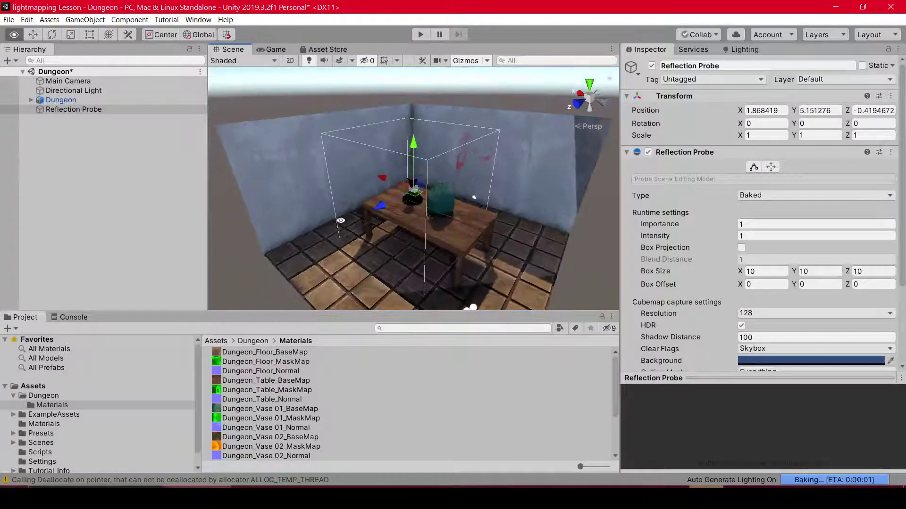
scroll(404, 206, up, 3)
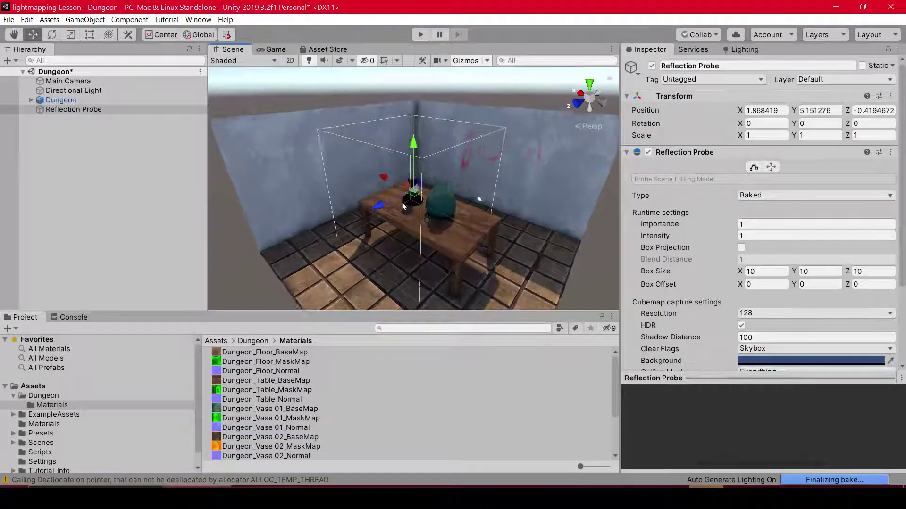
key(r)
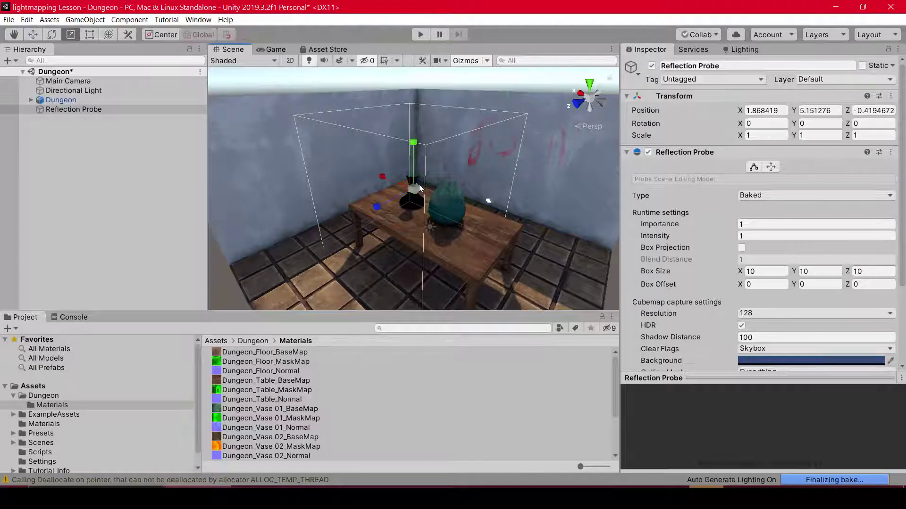
drag(414, 192, 456, 184)
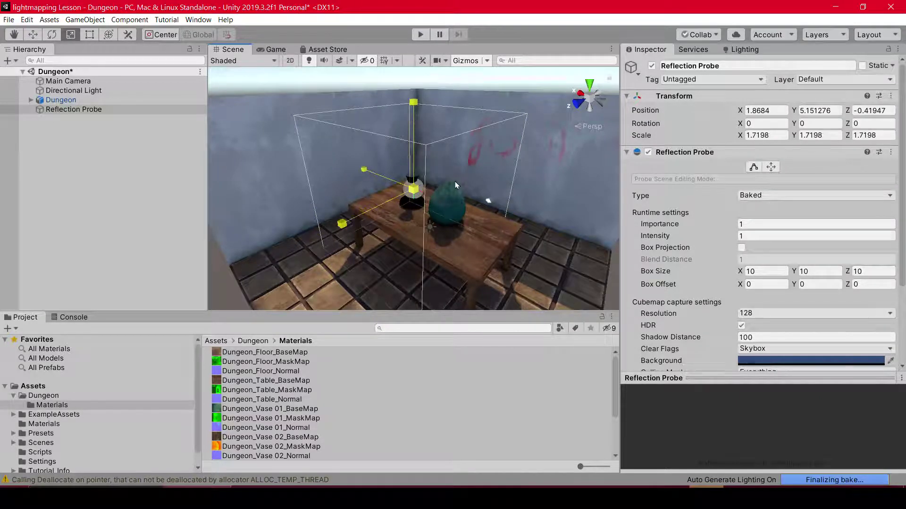
key(ctrl+z)
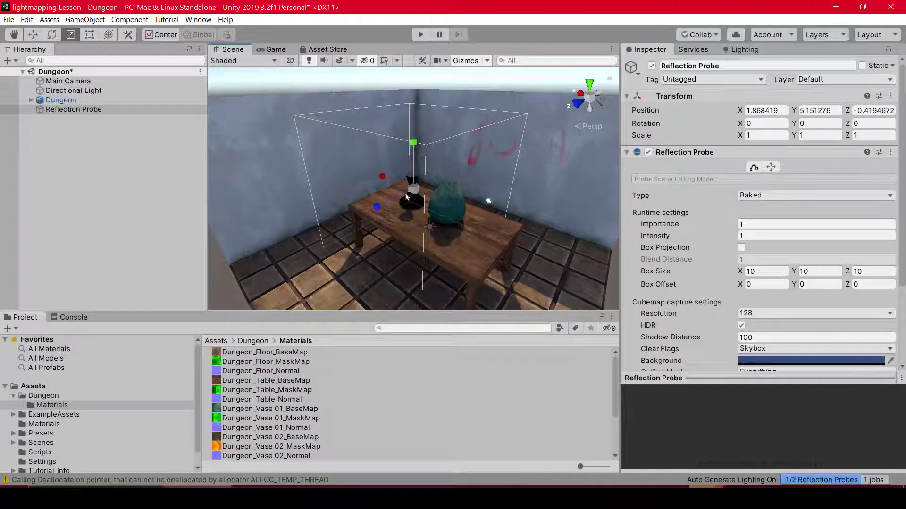
alt+drag(477, 184, 438, 181)
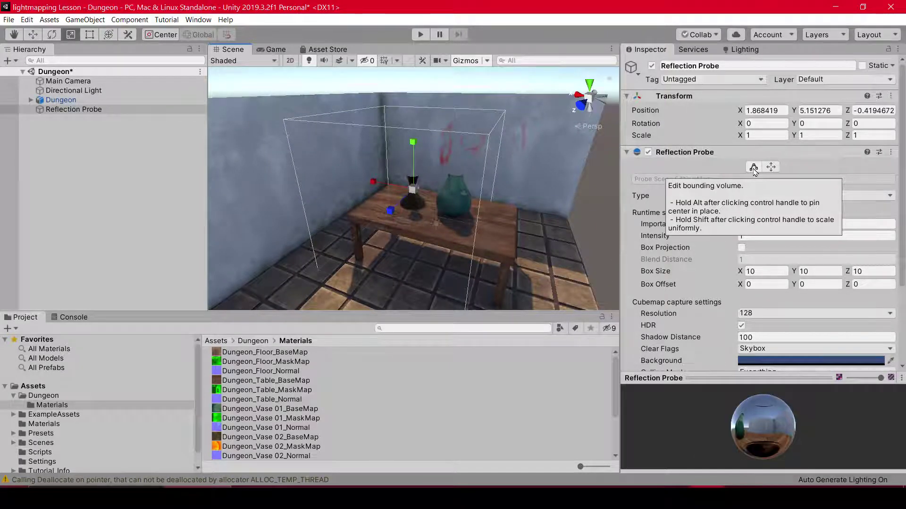
Step: Enable Edit Bounding Volume on the Reflection Probe and bring the table into view
click(753, 167)
mouse_move(490, 227)
alt+mouse_down()
mouse_move(517, 231)
mouse_move(489, 209)
mouse_move(534, 240)
mouse_move(406, 224)
mouse_move(423, 200)
mouse_move(500, 207)
mouse_move(378, 204)
mouse_move(435, 267)
alt+mouse_up()
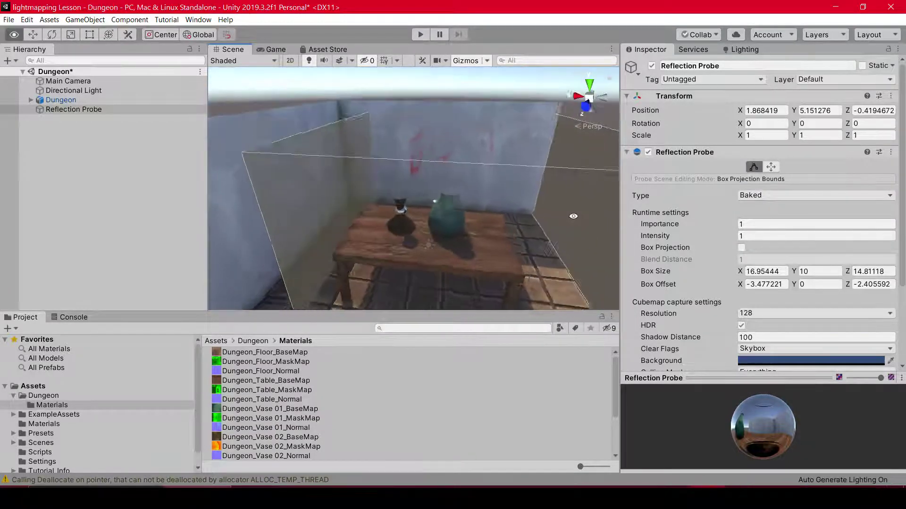
scroll(435, 231, up, 2)
scroll(436, 217, up, 3)
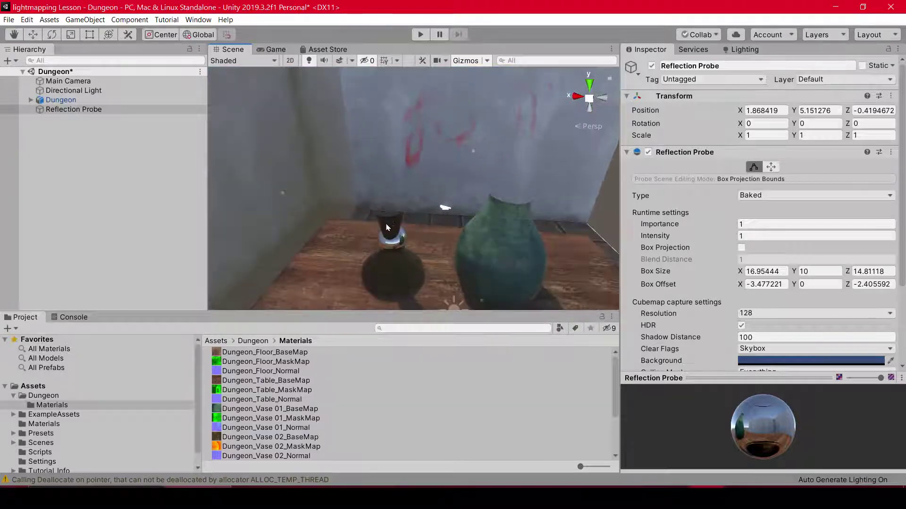
scroll(444, 196, up, 3)
scroll(494, 180, up, 3)
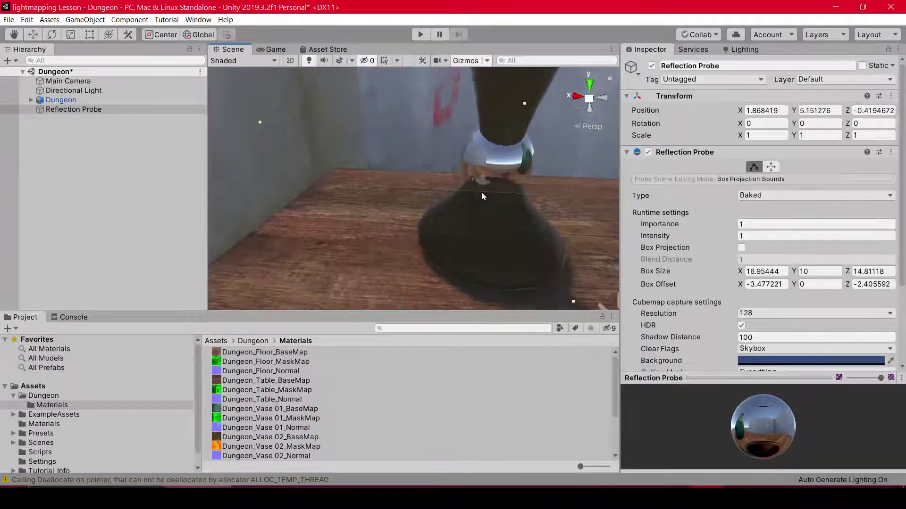
scroll(483, 197, down, 5)
alt+drag(482, 196, 265, 166)
Step: Stretch the probe box along X and Z to about 20.3 × 20.2, with a Sphere added
mouse_move(319, 192)
alt+mouse_down()
mouse_move(482, 221)
mouse_move(410, 253)
mouse_move(398, 220)
mouse_move(354, 217)
alt+mouse_up()
scroll(410, 253, up, 3)
scroll(411, 253, down, 6)
mouse_move(278, 207)
mouse_down()
mouse_move(258, 217)
mouse_move(425, 119)
mouse_move(376, 214)
mouse_up()
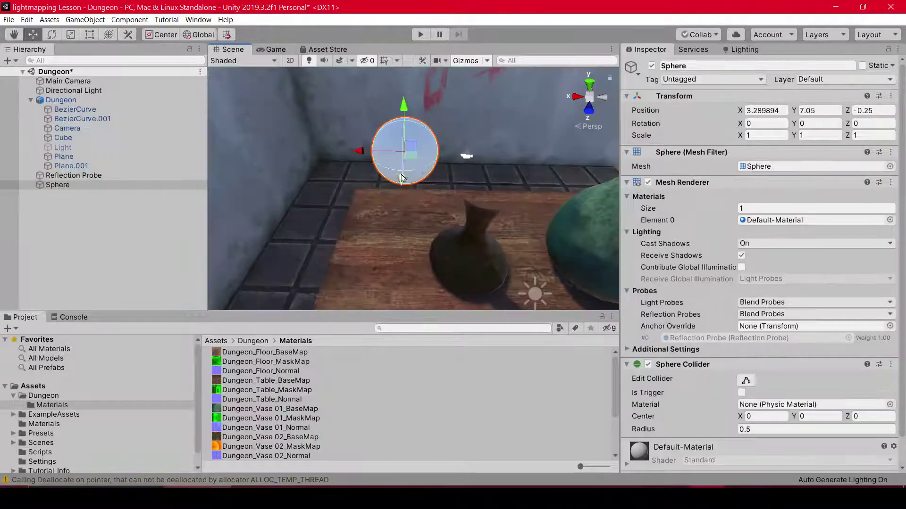
mouse_move(425, 189)
alt+mouse_down()
mouse_move(483, 200)
mouse_move(249, 201)
mouse_move(340, 153)
mouse_move(323, 188)
mouse_move(379, 147)
alt+mouse_up()
click(471, 203)
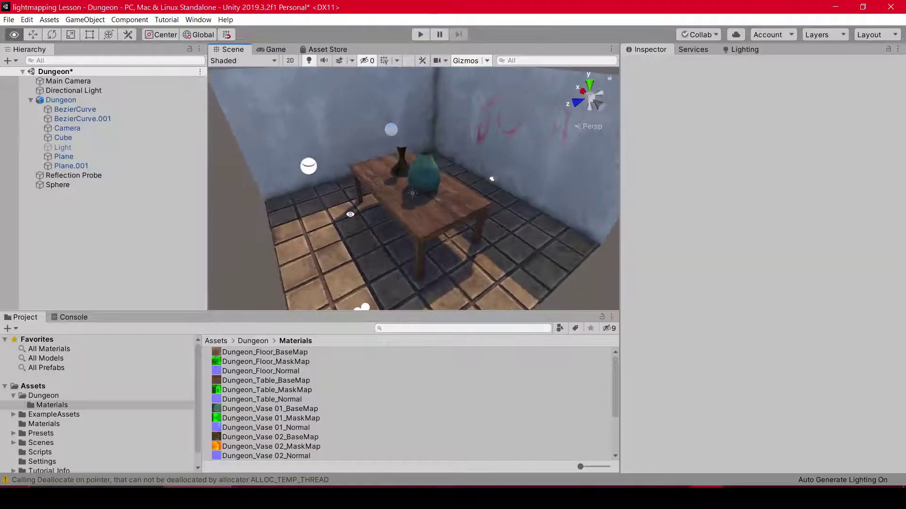
Step: Select the Dungeon.blend model in the Project's Dungeon folder
scroll(396, 135, up, 5)
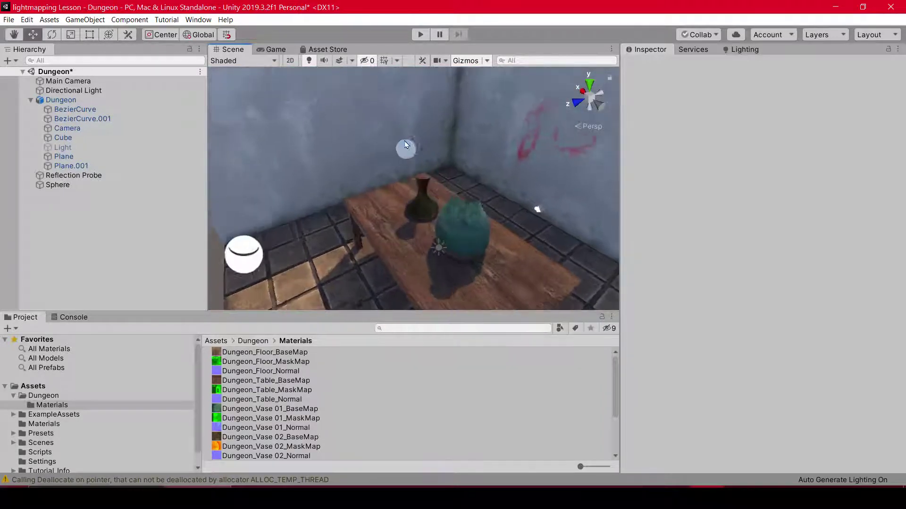
scroll(440, 169, down, 5)
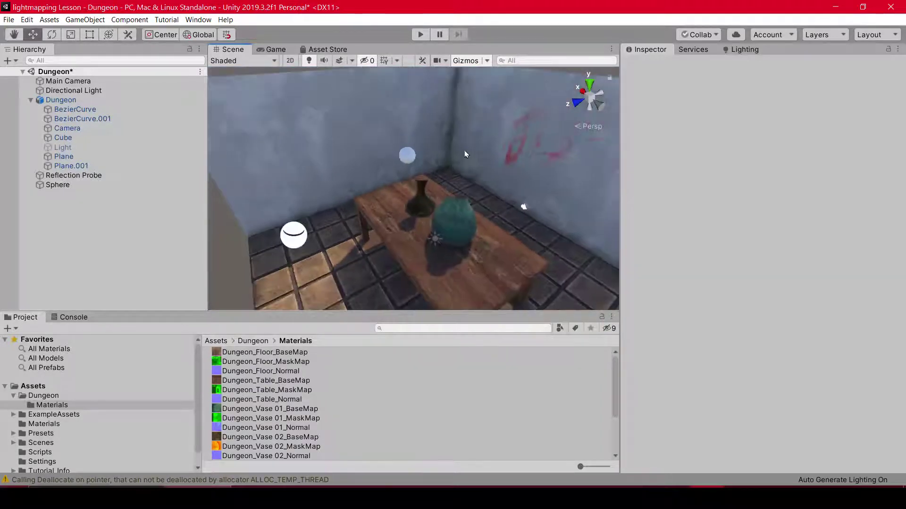
click(255, 342)
click(240, 363)
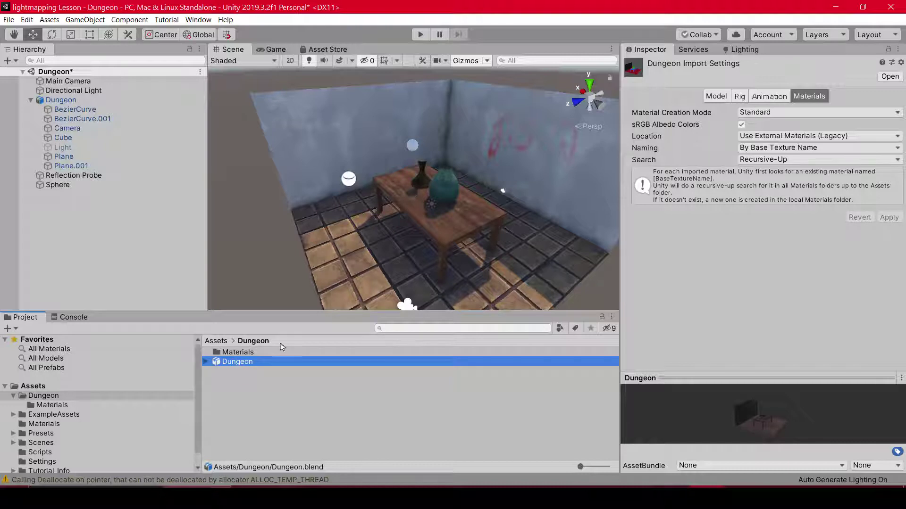
click(445, 122)
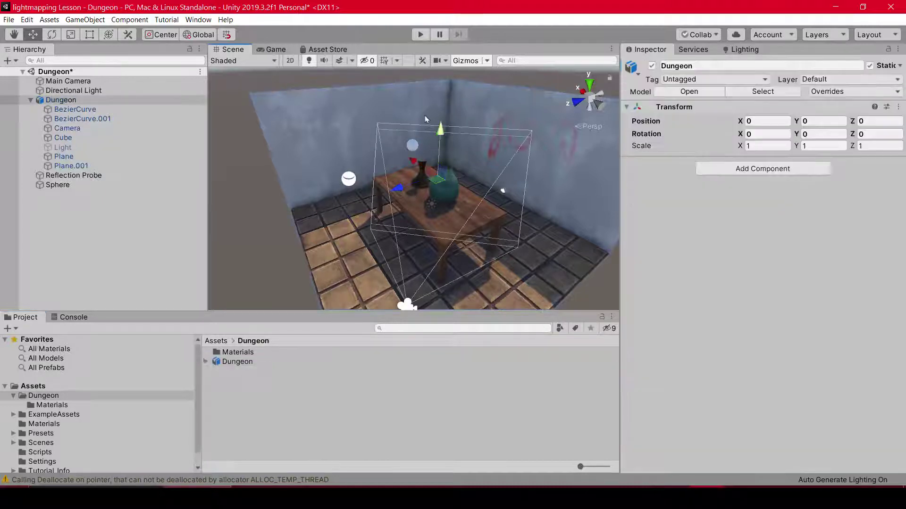
click(237, 362)
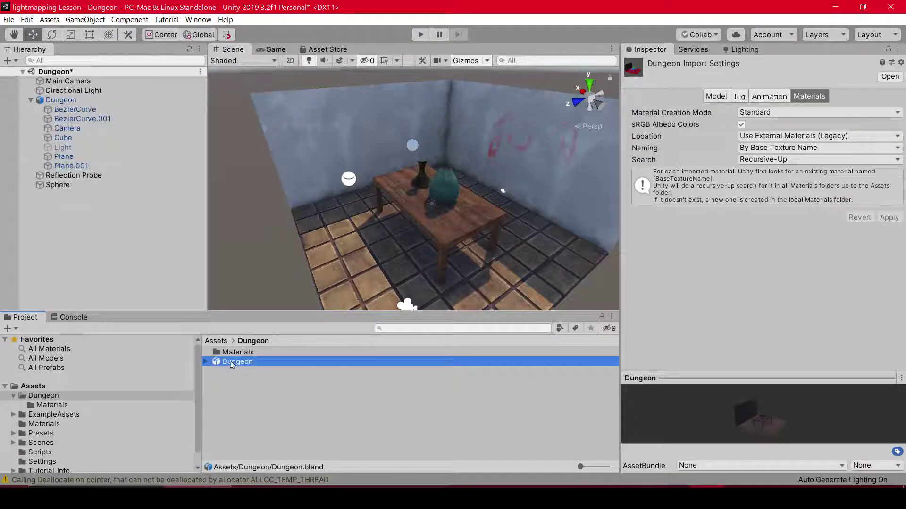
Step: Set the Dungeon model's Scale Factor to 0.4, apply it, and view the rescaled room
click(714, 94)
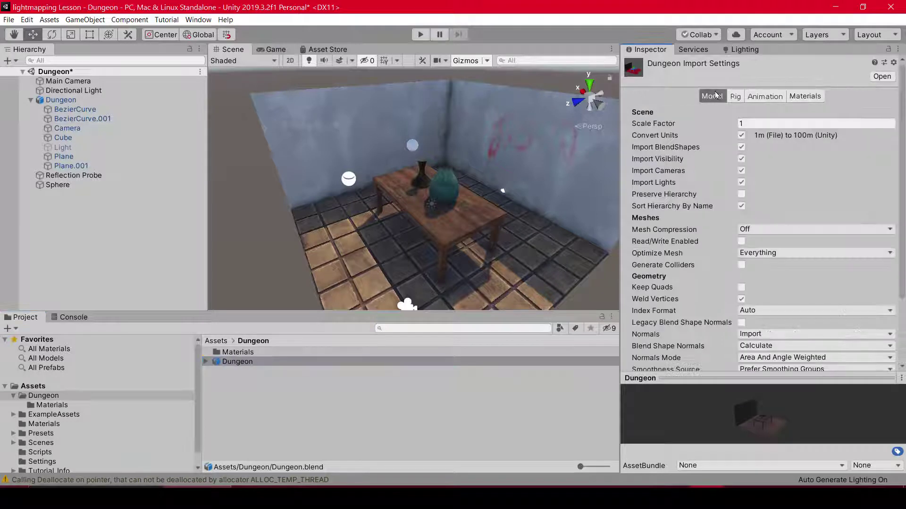
click(756, 124)
text(0.4)
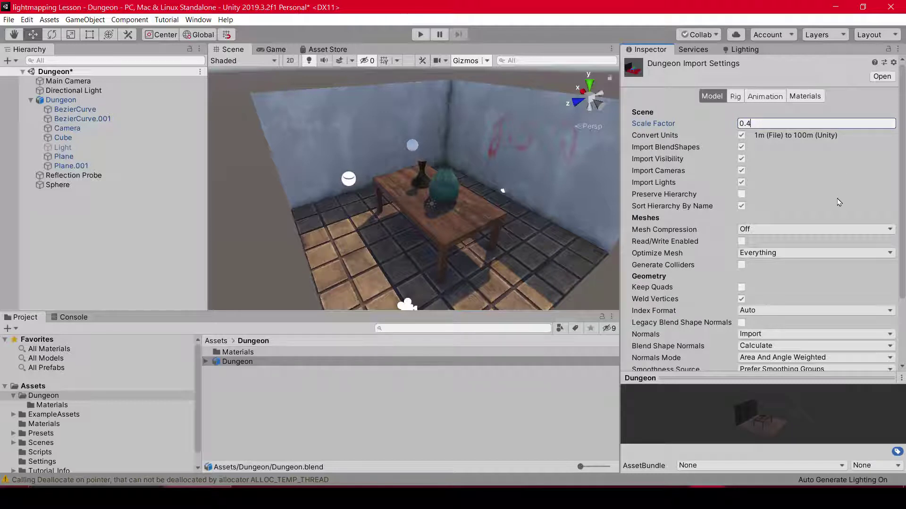
drag(902, 166, 902, 224)
click(880, 366)
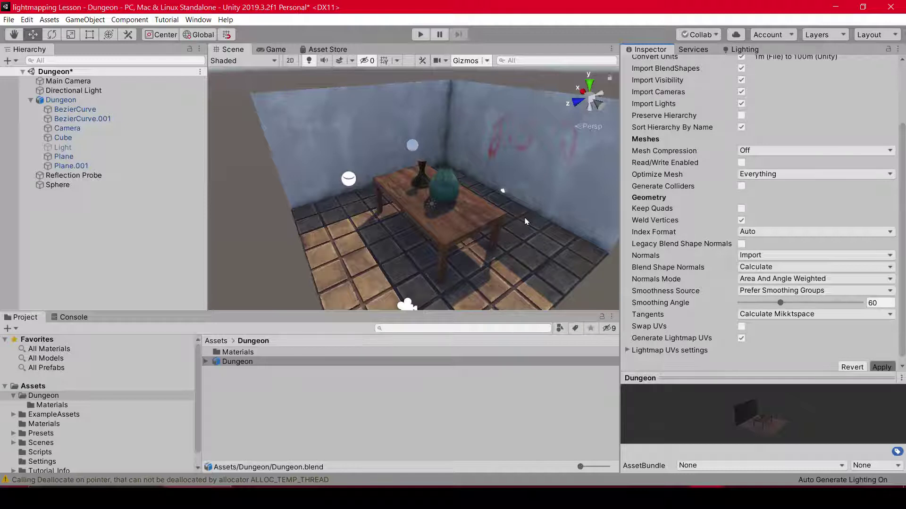
scroll(514, 224, down, 5)
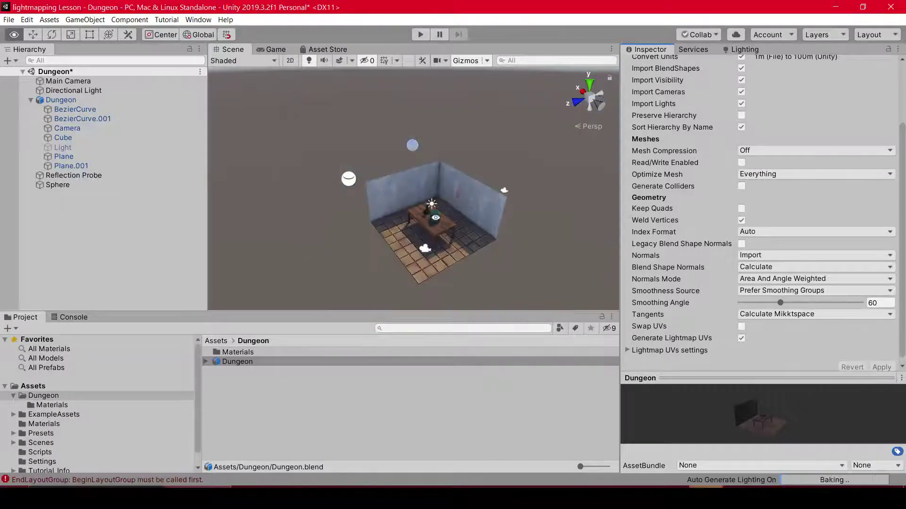
scroll(483, 247, up, 2)
scroll(472, 217, up, 3)
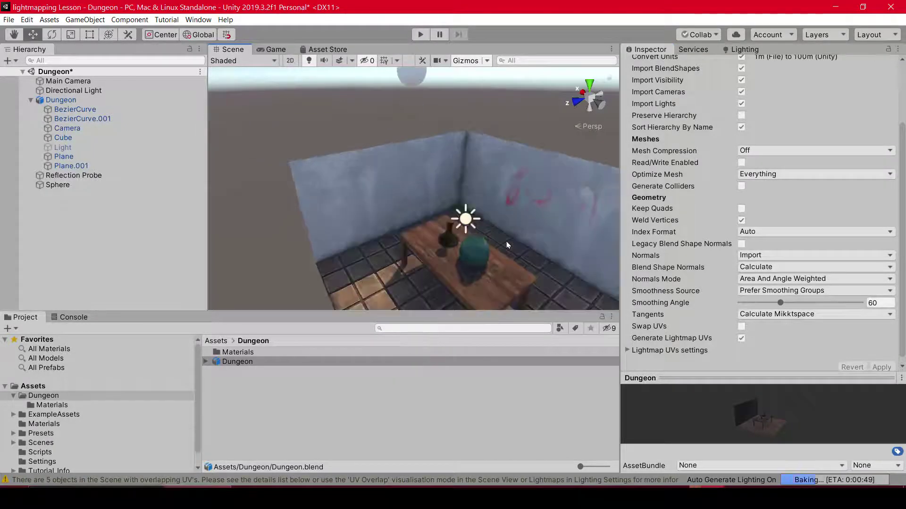
scroll(463, 187, up, 3)
mouse_move(462, 186)
alt+mouse_down()
mouse_move(396, 169)
mouse_move(389, 154)
mouse_move(399, 143)
alt+mouse_up()
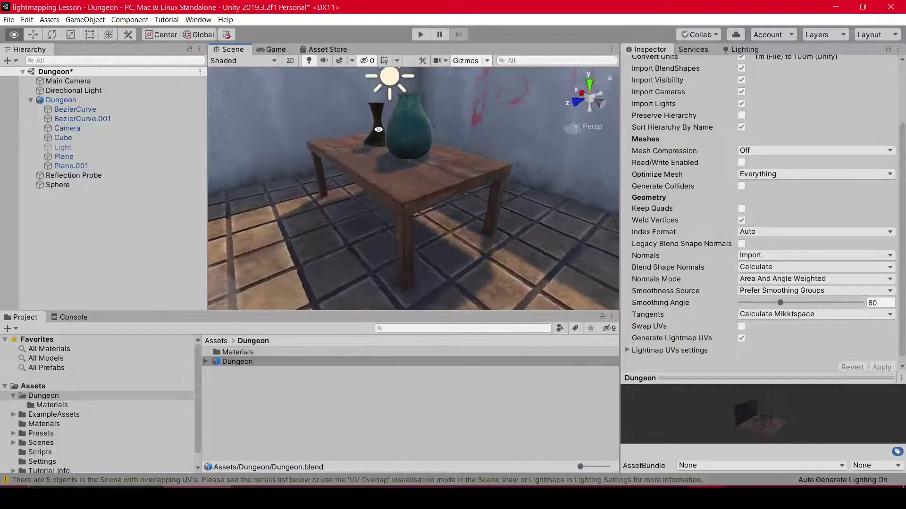
scroll(399, 143, down, 3)
scroll(401, 146, down, 3)
scroll(405, 154, down, 3)
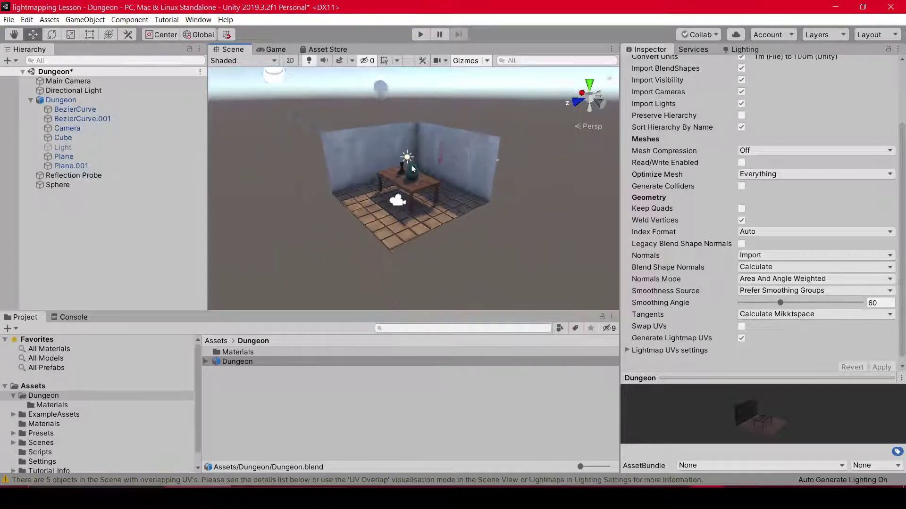
Step: Lower the Sphere onto the table beside the vase
click(378, 82)
scroll(381, 82, up, 2)
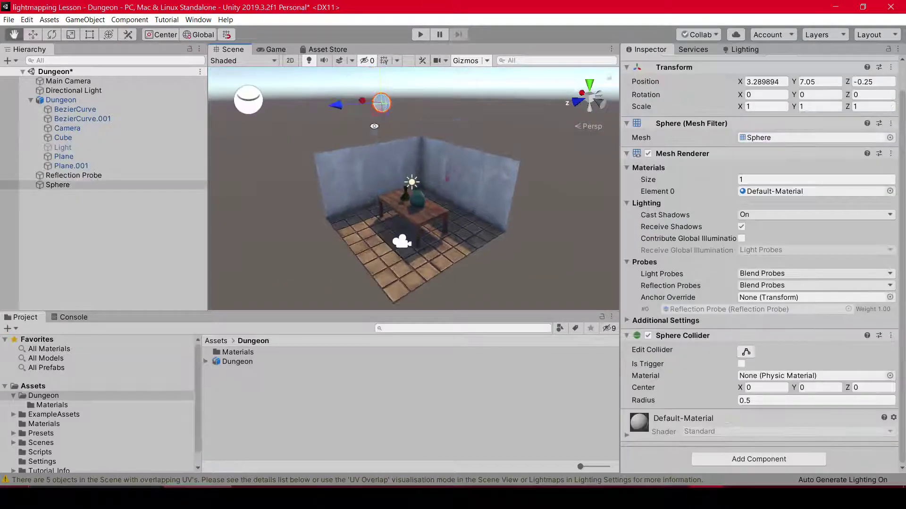
mouse_move(382, 80)
mouse_down()
mouse_move(385, 153)
mouse_move(438, 224)
mouse_up()
scroll(390, 209, up, 3)
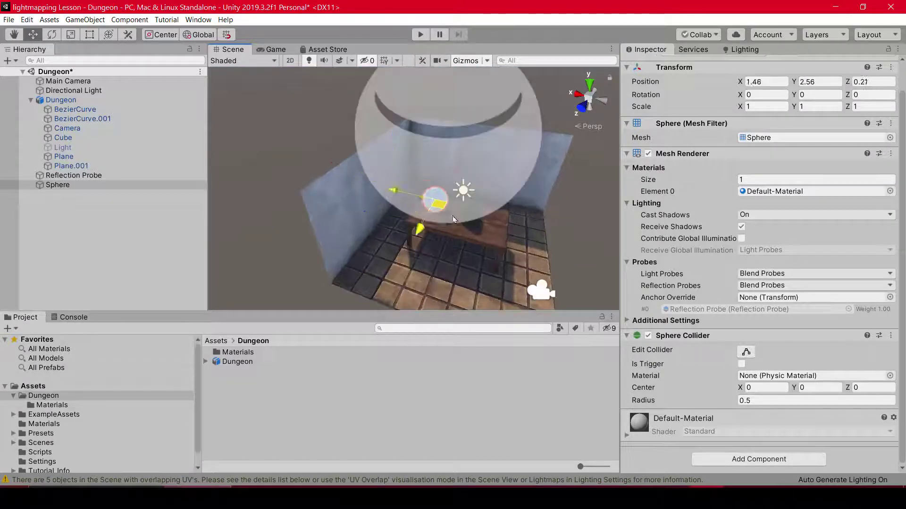
drag(390, 190, 460, 203)
scroll(439, 217, down, 3)
scroll(440, 220, up, 3)
scroll(440, 219, up, 2)
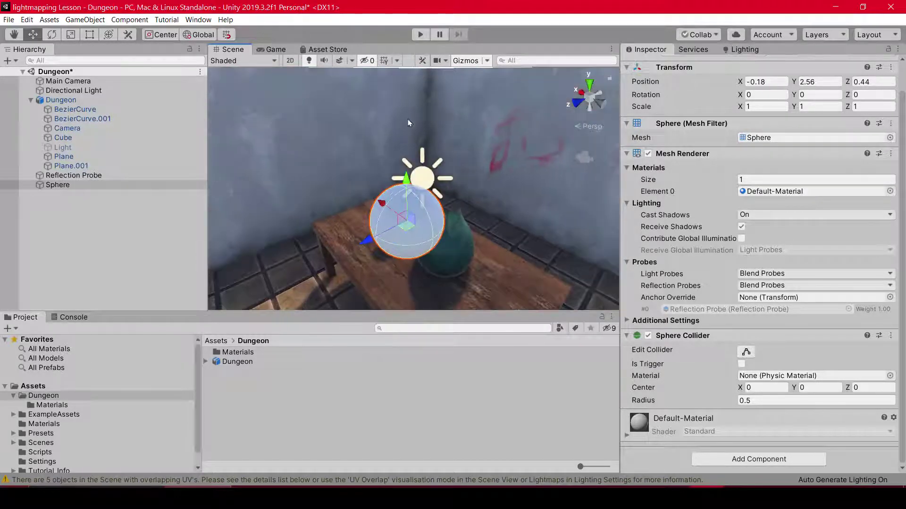
scroll(398, 131, down, 4)
Step: Shrink the Reflection Probe's box and lower its origin into the room
click(74, 175)
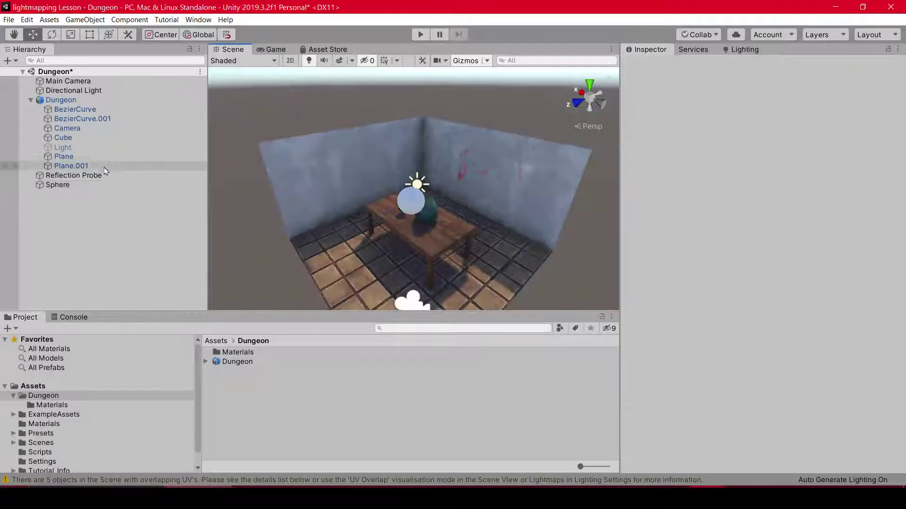
scroll(424, 206, down, 3)
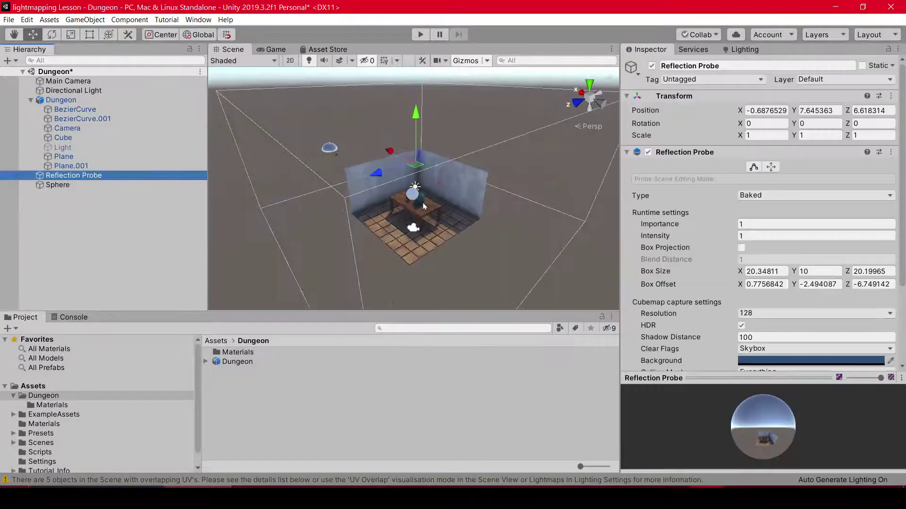
click(759, 166)
mouse_move(560, 221)
mouse_down()
mouse_move(444, 207)
mouse_move(494, 161)
mouse_move(424, 141)
mouse_move(415, 124)
mouse_up()
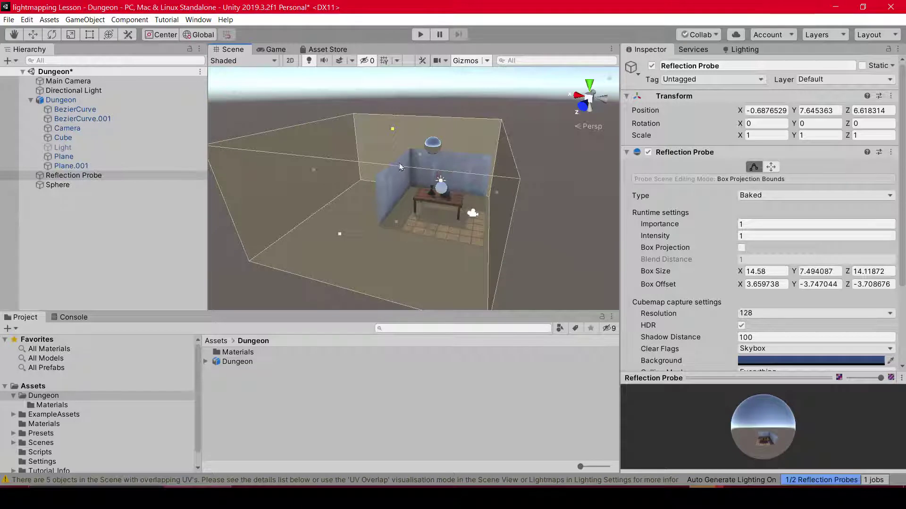
mouse_move(392, 128)
mouse_down()
mouse_move(411, 77)
mouse_move(412, 120)
mouse_move(446, 113)
mouse_up()
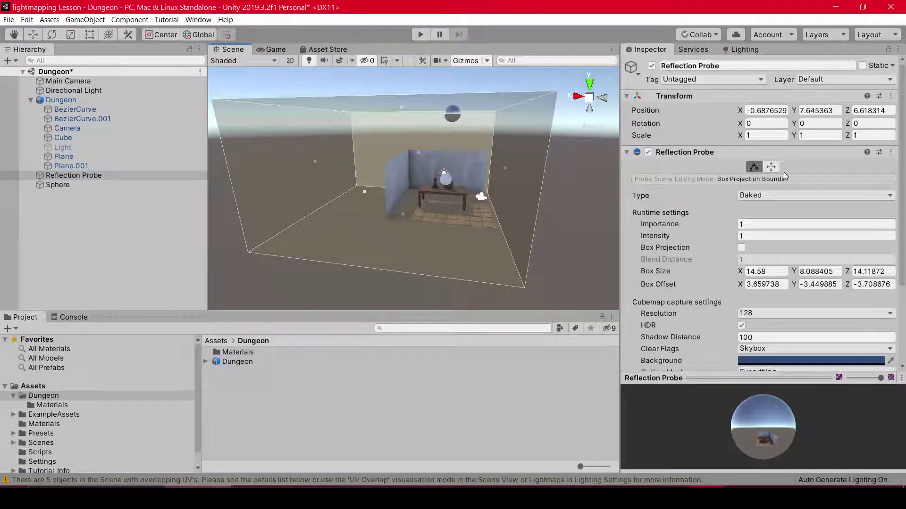
click(772, 168)
mouse_move(454, 105)
mouse_down()
mouse_move(453, 184)
mouse_move(327, 213)
mouse_move(387, 183)
mouse_move(362, 223)
mouse_move(405, 222)
mouse_up()
Step: Pull the probe box's sides in to the walls and lower its top, about 8.5 × 8.1 × 8.3
click(754, 168)
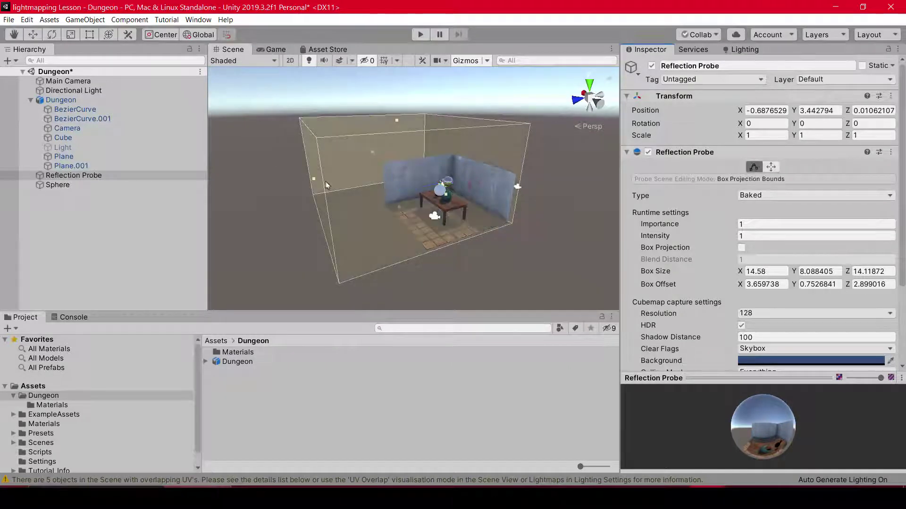
mouse_move(314, 183)
mouse_down()
mouse_move(343, 203)
mouse_move(472, 180)
mouse_up()
drag(601, 165, 462, 150)
scroll(462, 150, up, 3)
middle_drag(462, 150, 465, 133)
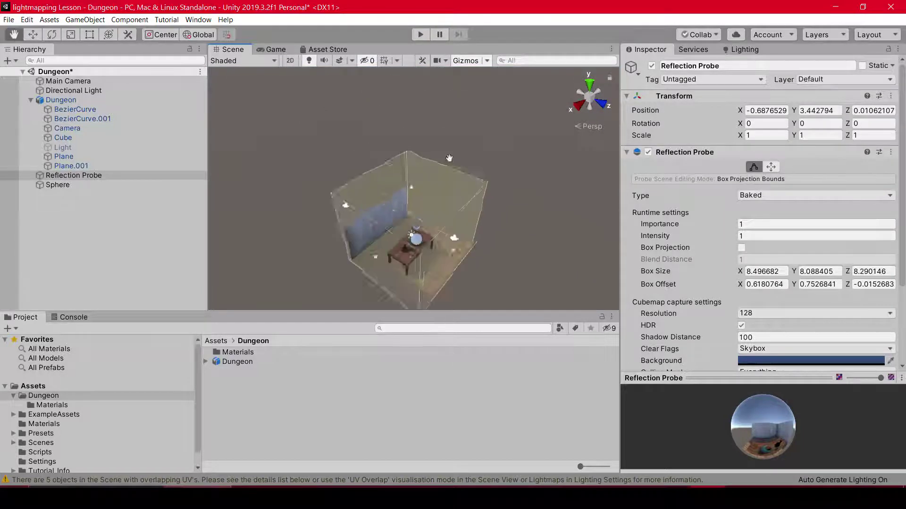
scroll(465, 133, up, 2)
mouse_move(456, 123)
mouse_down()
mouse_move(470, 178)
mouse_move(437, 176)
mouse_move(422, 203)
mouse_up()
click(469, 177)
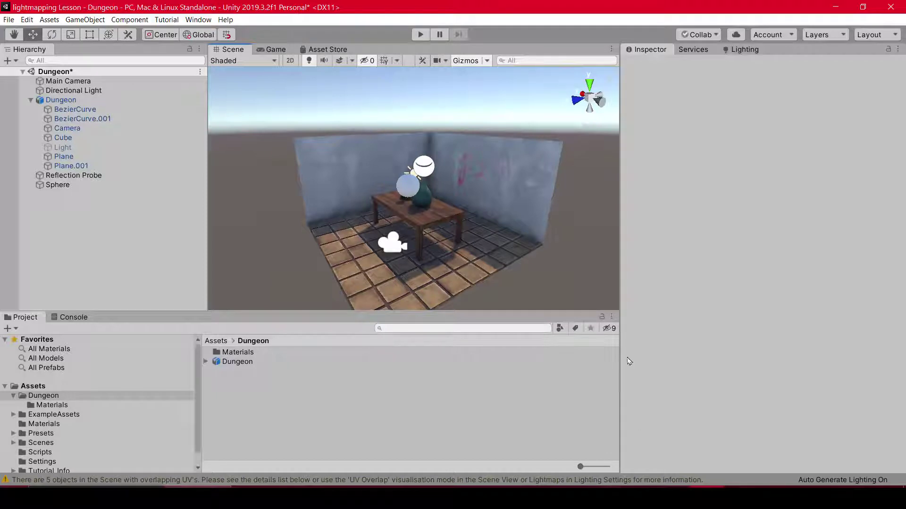
Step: Select the Sphere above the table and inspect its default material in the Inspector
scroll(430, 244, up, 3)
alt+drag(419, 232, 411, 203)
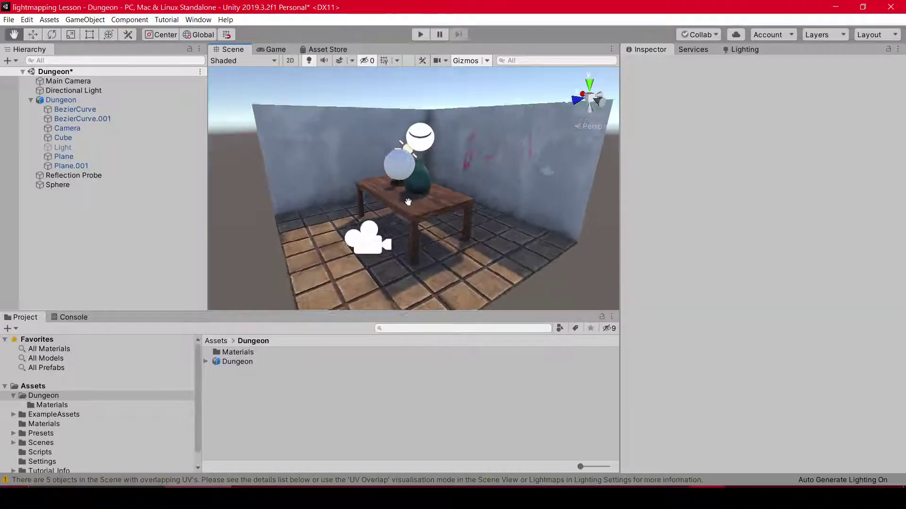
click(402, 153)
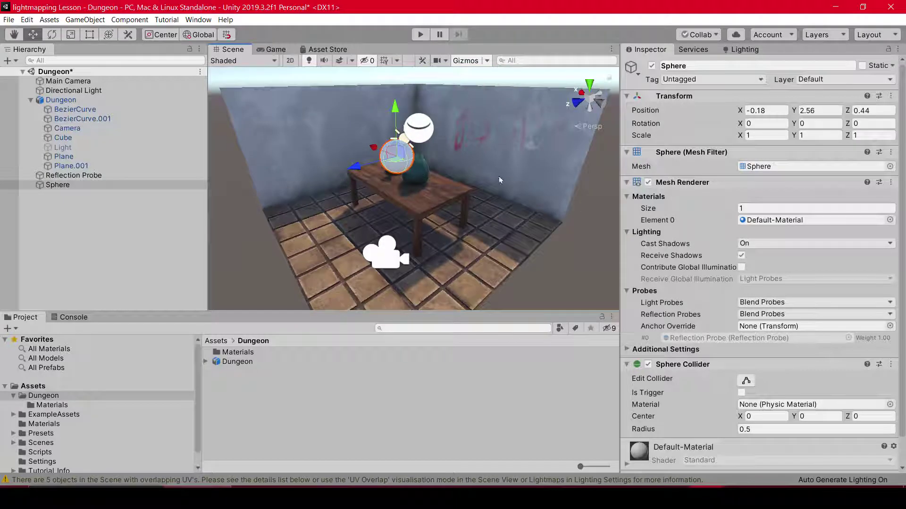
scroll(385, 121, up, 3)
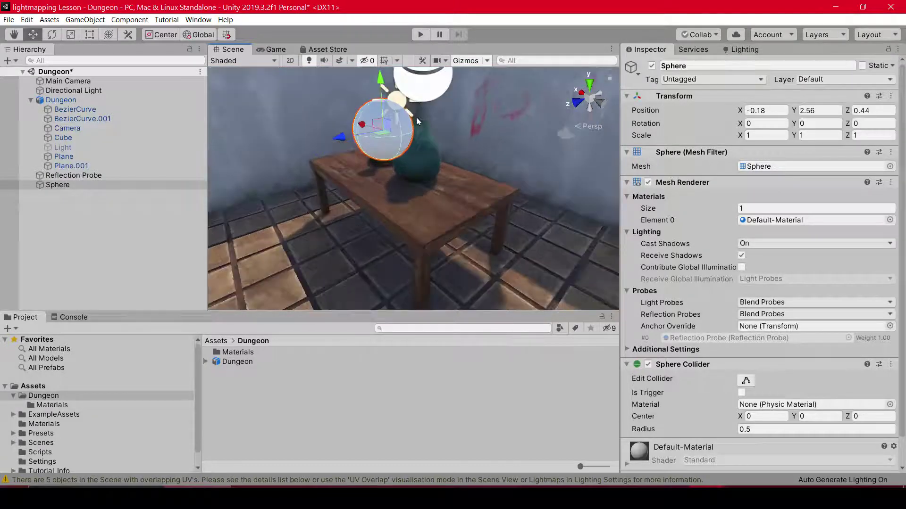
scroll(474, 115, down, 3)
scroll(475, 115, down, 2)
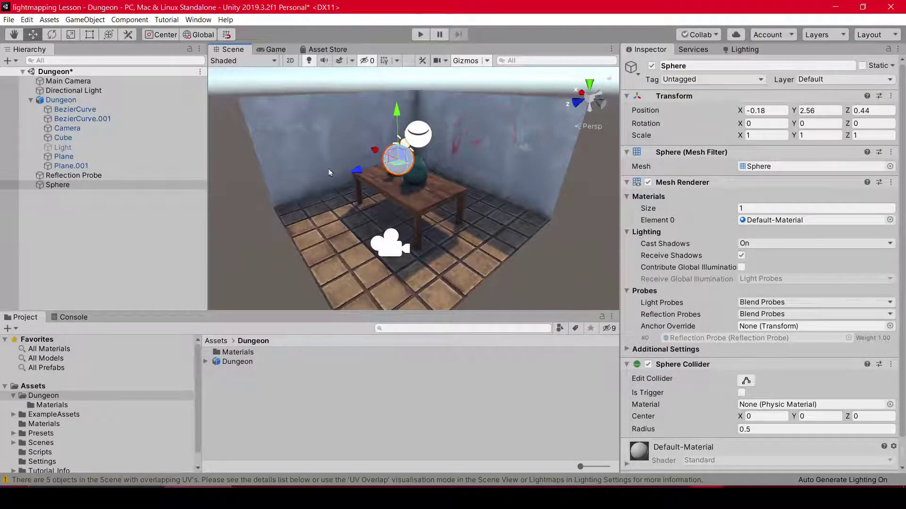
scroll(477, 155, down, 5)
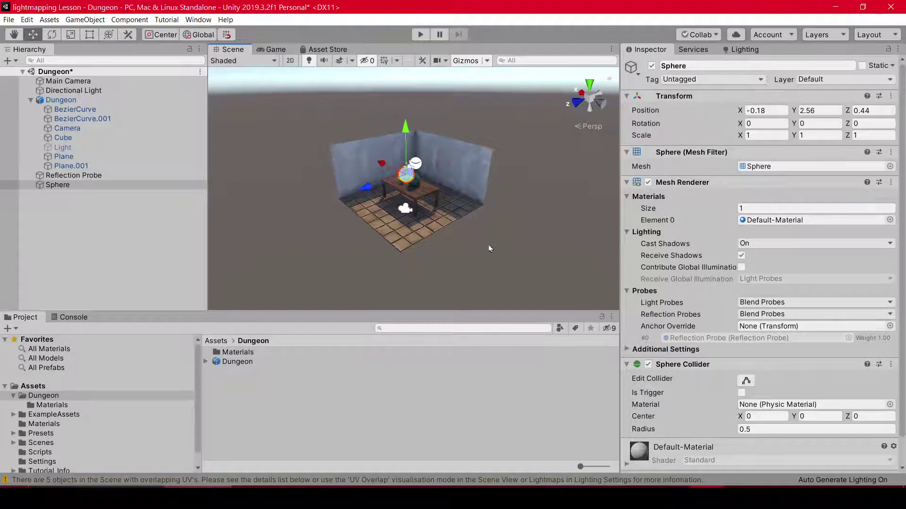
scroll(442, 143, up, 2)
scroll(442, 146, up, 3)
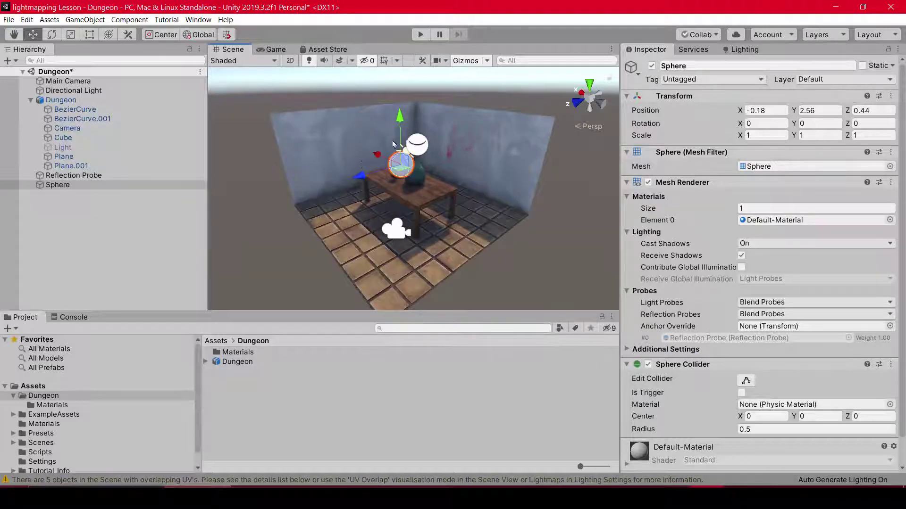
scroll(393, 144, up, 3)
scroll(436, 150, down, 2)
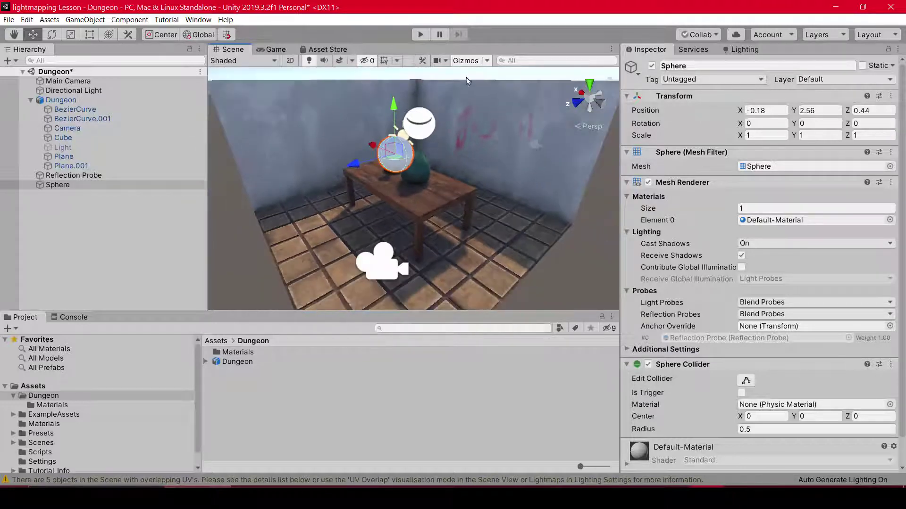
scroll(405, 137, up, 1)
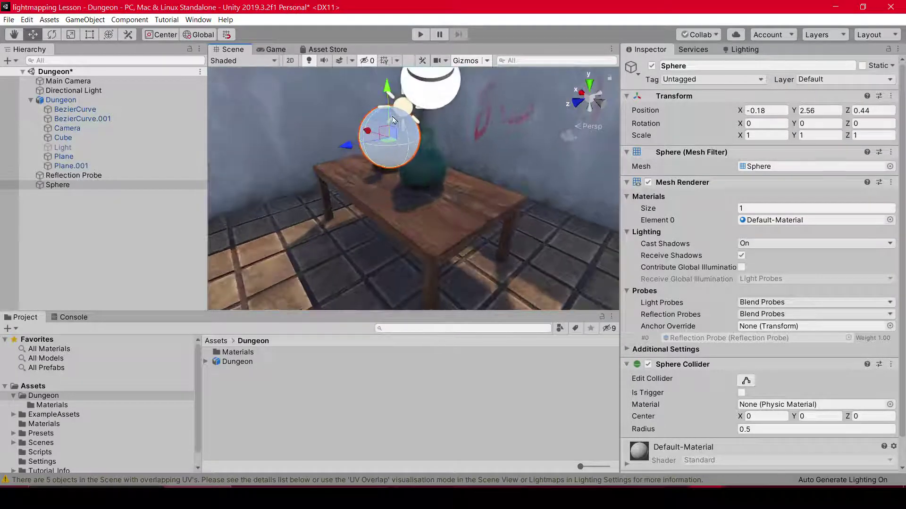
Step: Frame the Sphere close up with the Move tool active
key(f)
key(w)
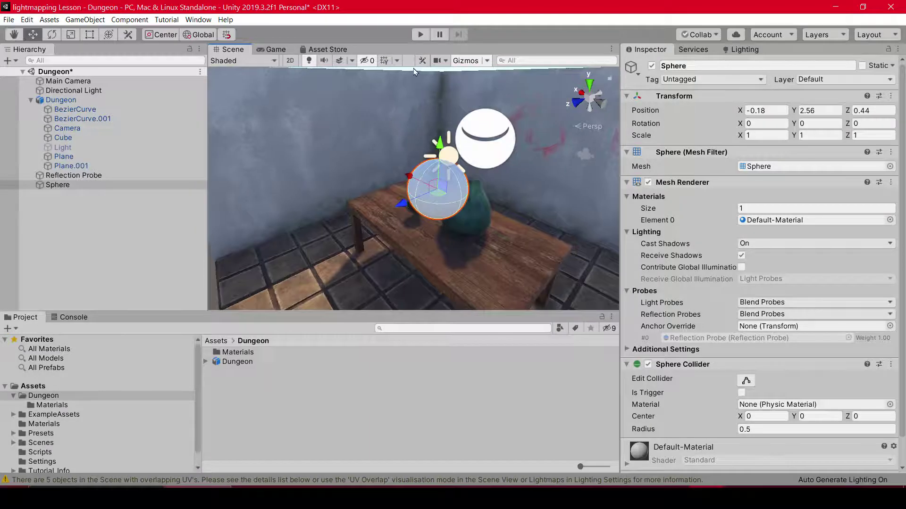
scroll(461, 200, up, 3)
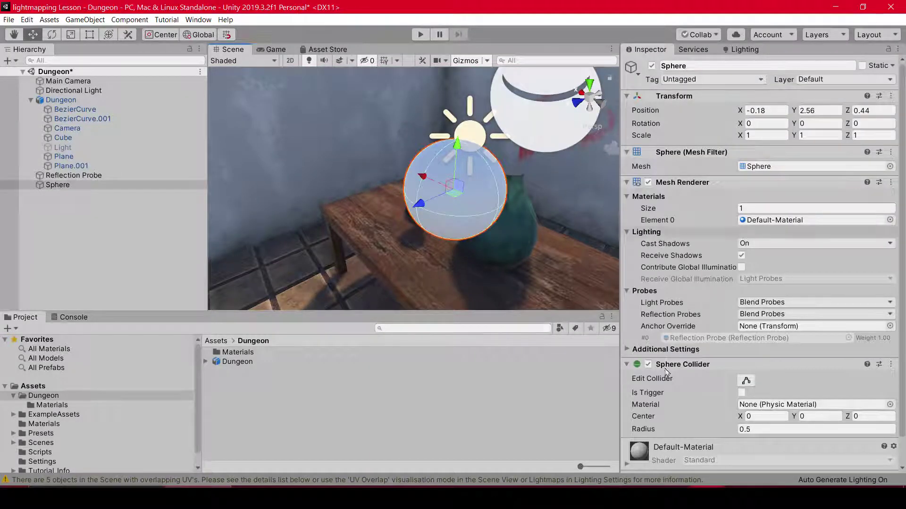
scroll(667, 372, down, 3)
scroll(663, 387, down, 10)
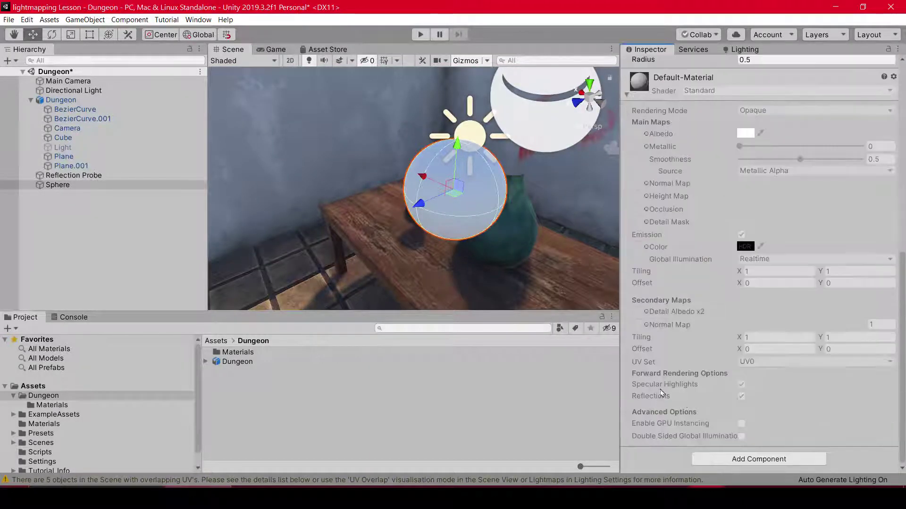
Step: Create a new material named Reflectove in the Dungeon assets folder
click(264, 389)
right_click(264, 388)
mouse_move(331, 130)
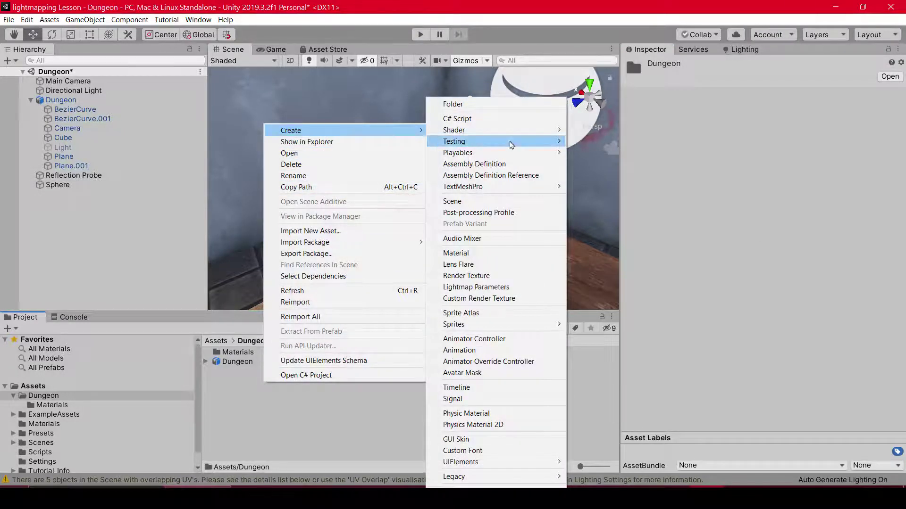
click(475, 252)
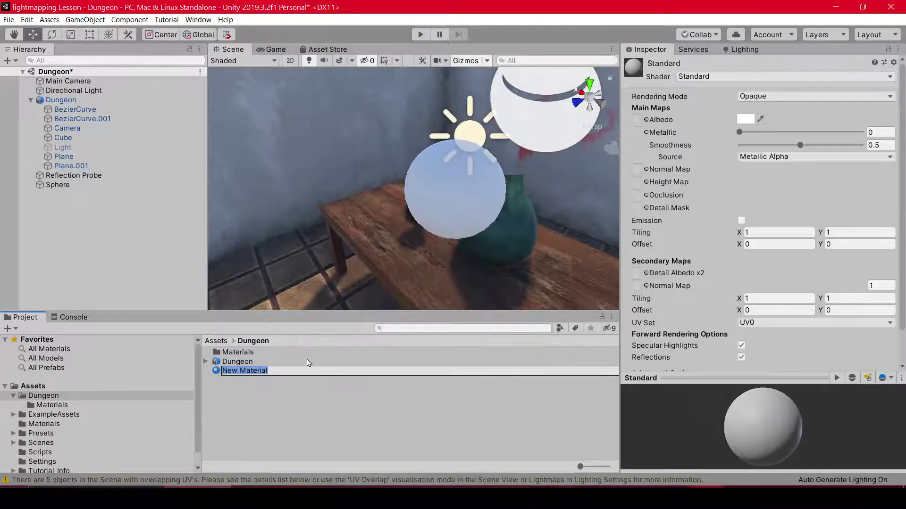
text(R)
text(eflecto)
text(ve)
key(Return)
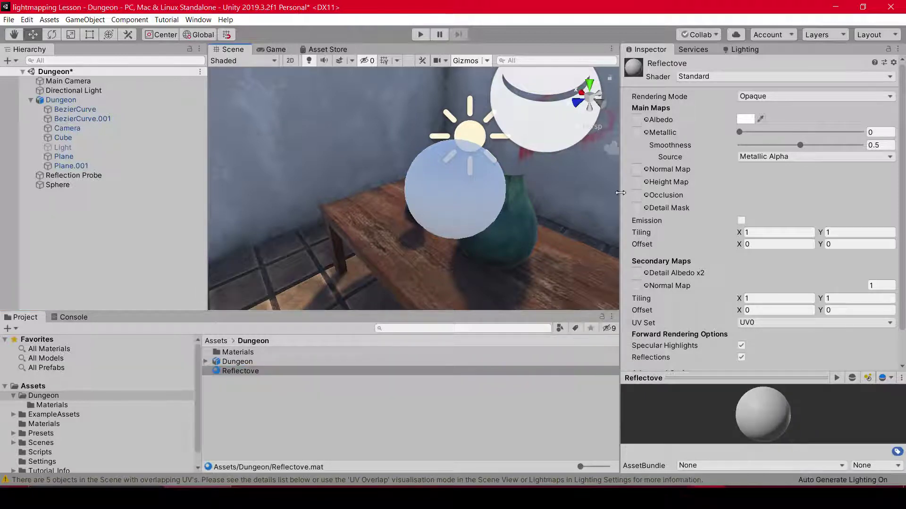
Step: Set the Reflectove material's Metallic to 1 and raise its Smoothness toward a mirror finish
drag(739, 133, 880, 131)
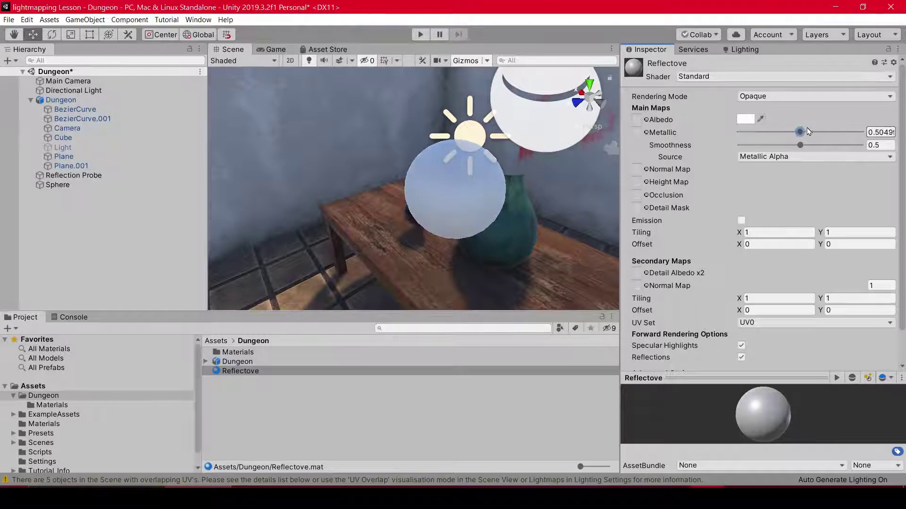
alt+drag(600, 173, 585, 179)
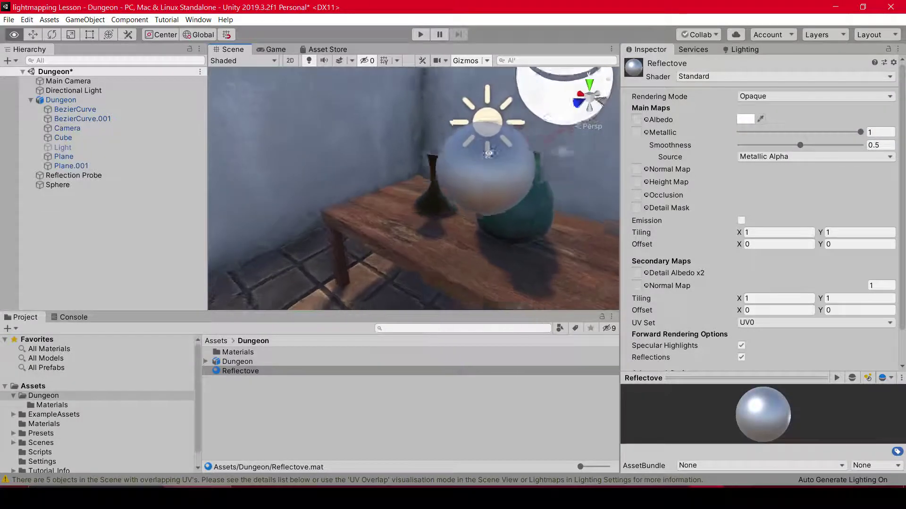
drag(800, 146, 873, 152)
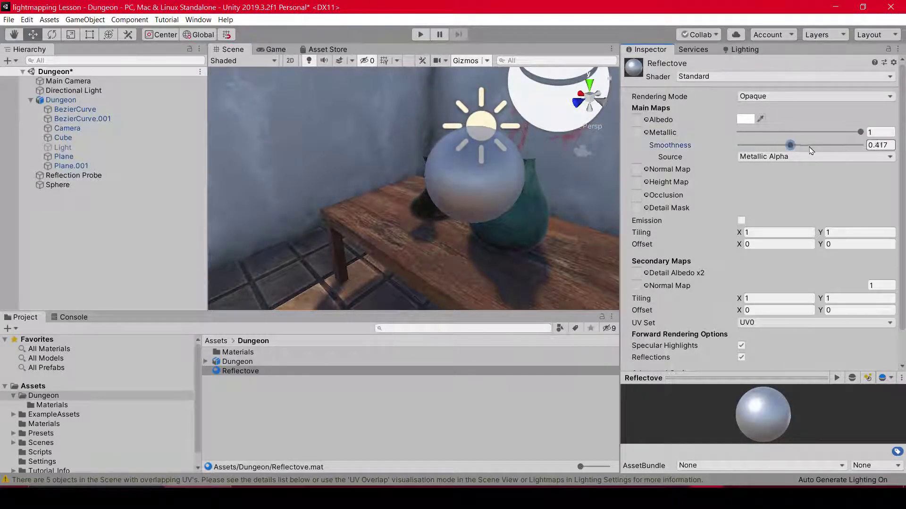
alt+drag(530, 235, 358, 161)
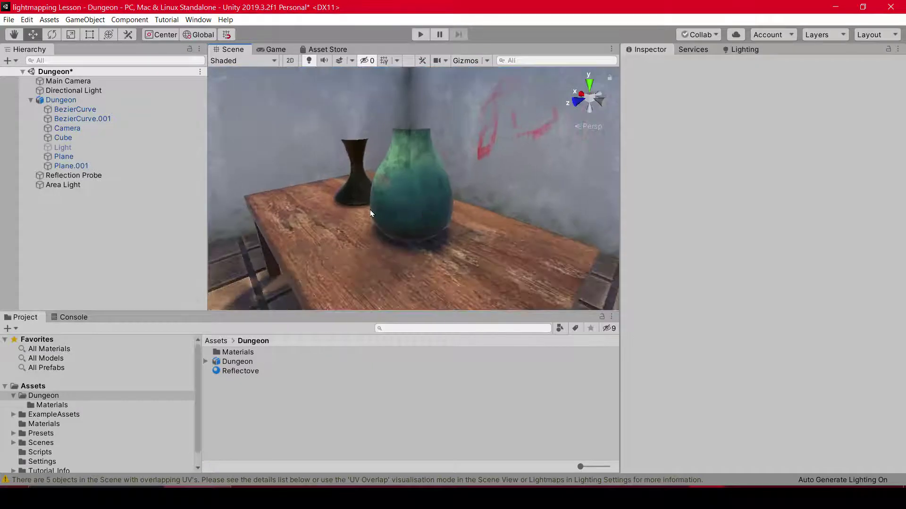
mouse_move(352, 218)
alt+mouse_down()
mouse_move(368, 215)
mouse_move(361, 196)
mouse_move(388, 218)
alt+mouse_up()
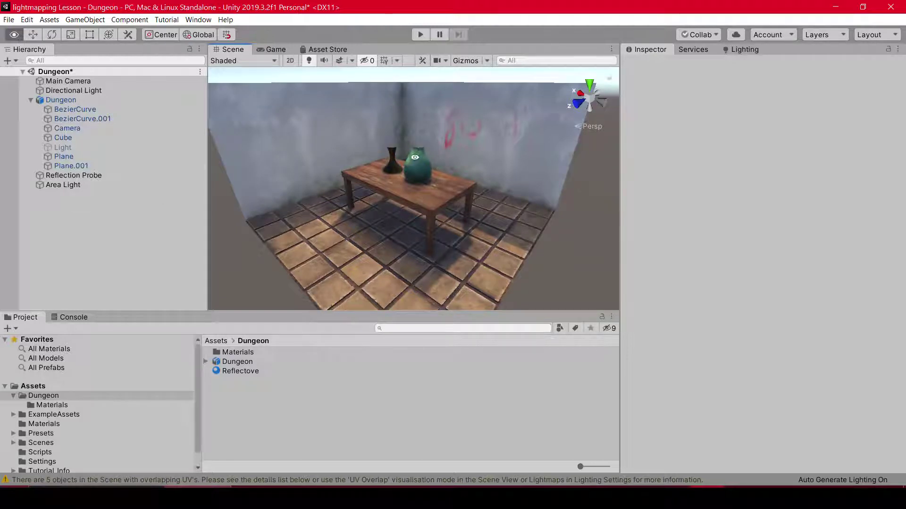
mouse_move(448, 165)
alt+mouse_down()
mouse_move(333, 214)
mouse_move(416, 213)
alt+mouse_up()
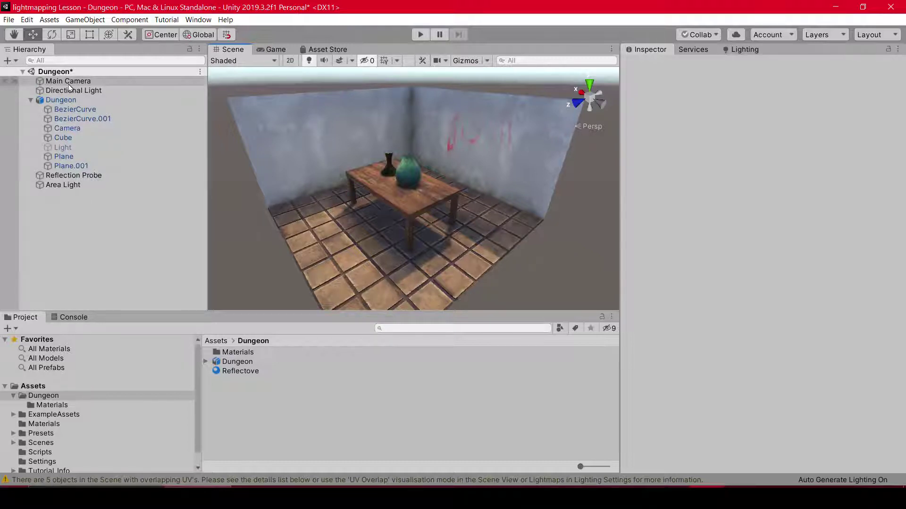
click(74, 109)
Step: Add a Post-process Layer component to the Main Camera
click(343, 83)
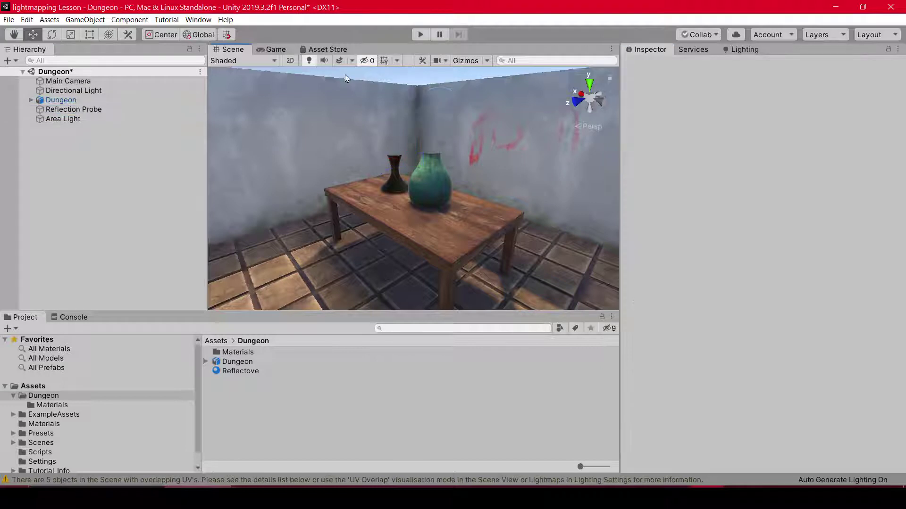
click(68, 81)
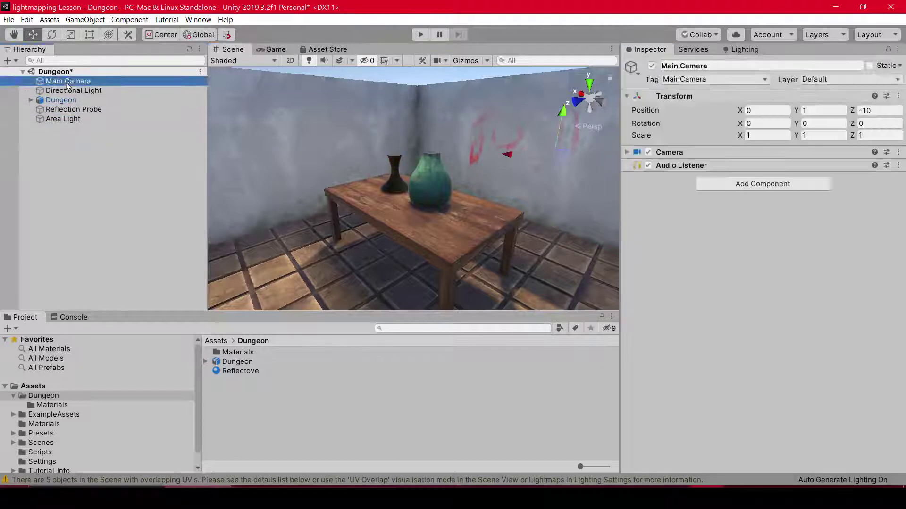
click(740, 184)
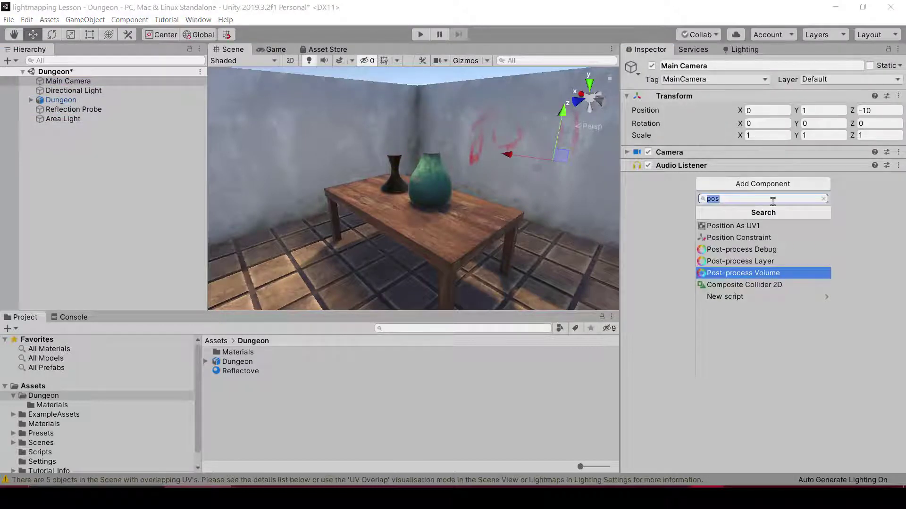
click(750, 262)
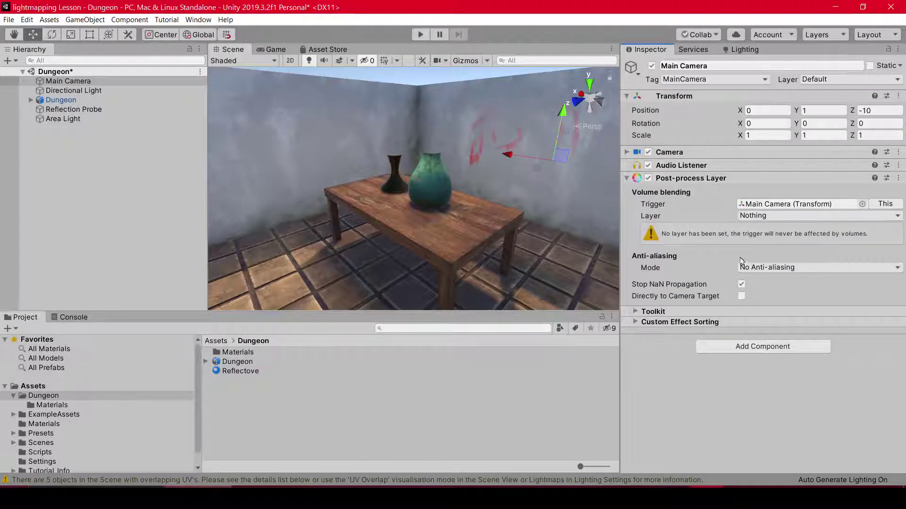
Step: Set the Post-process Layer to the PostProcessing layer with FXAA anti-aliasing
click(766, 215)
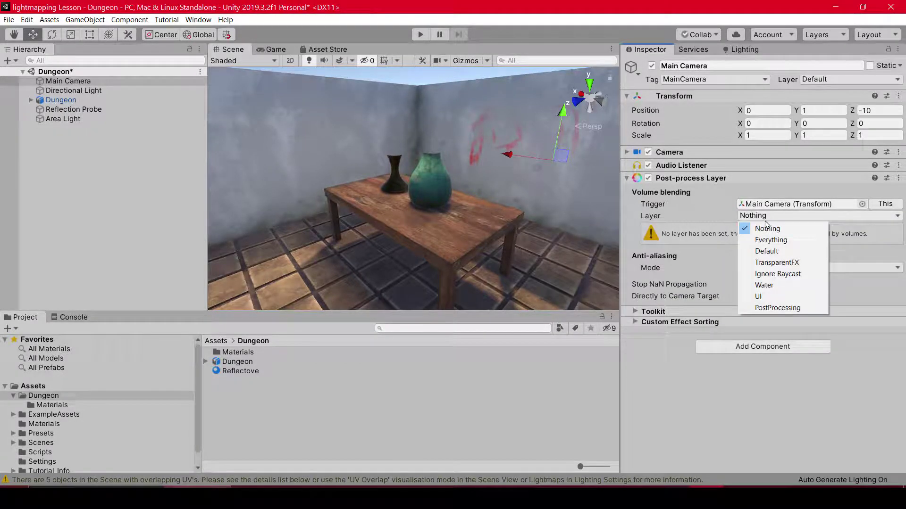
click(767, 309)
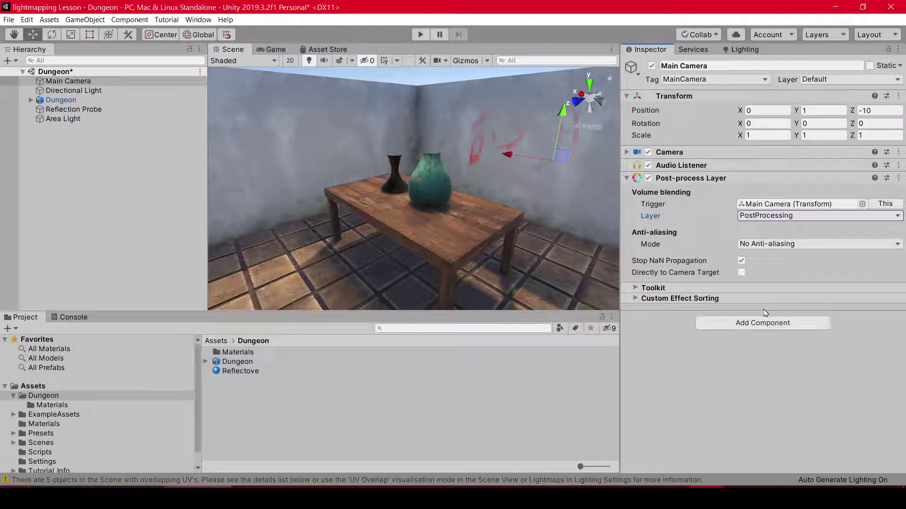
click(768, 243)
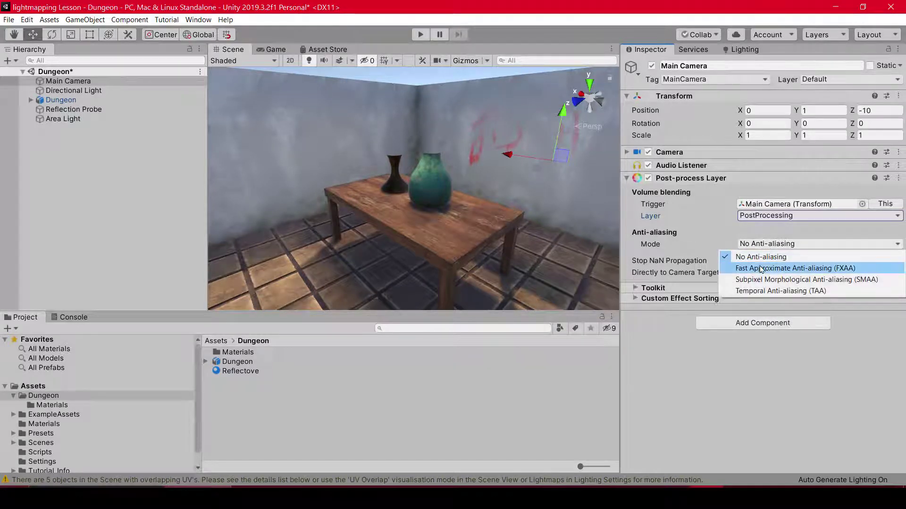
click(761, 268)
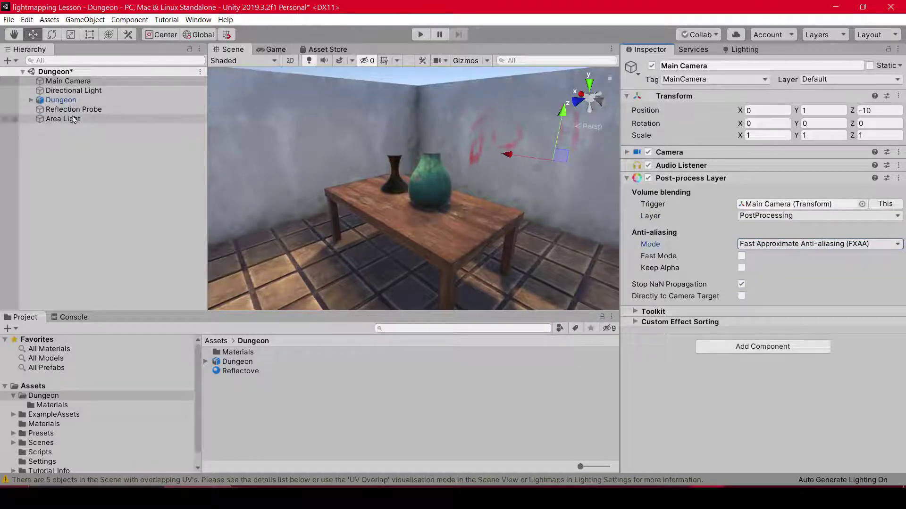
Step: Create an empty game object named 'Post Processing'
right_click(69, 140)
click(112, 235)
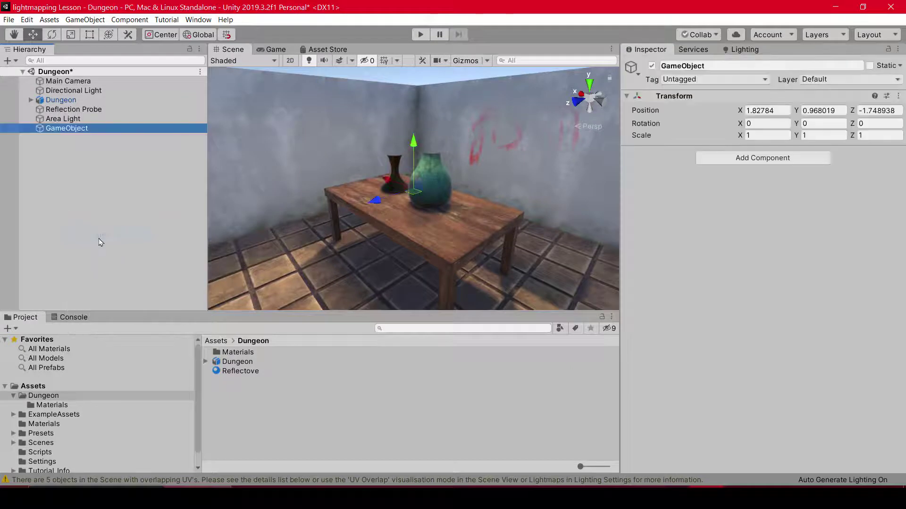
click(73, 128)
text(P)
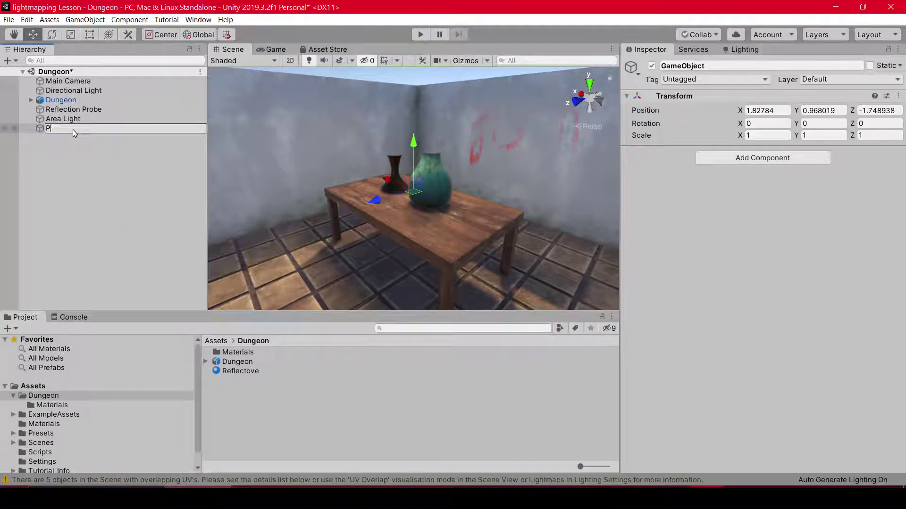
text(ost Proce)
text(ssing)
key(Return)
Step: Add a global Post-process Volume on the PostProcessing layer and assign it a profile
click(775, 157)
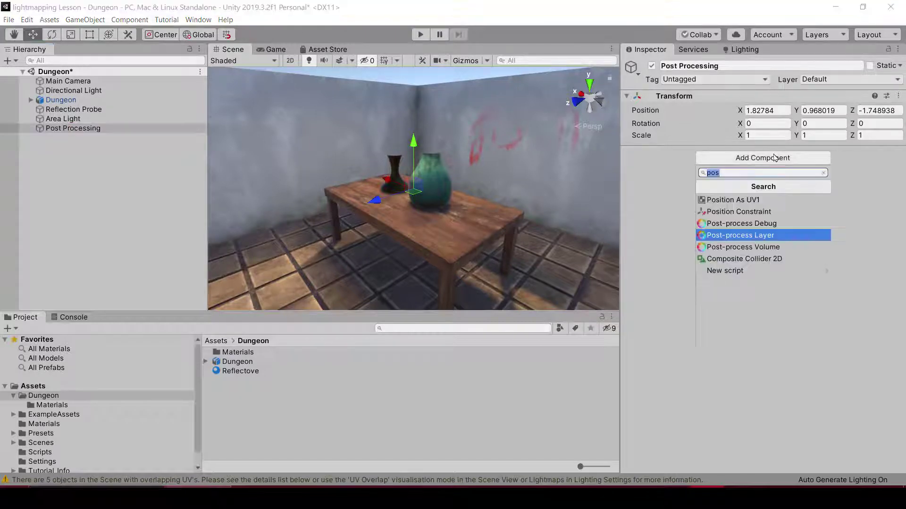
click(752, 247)
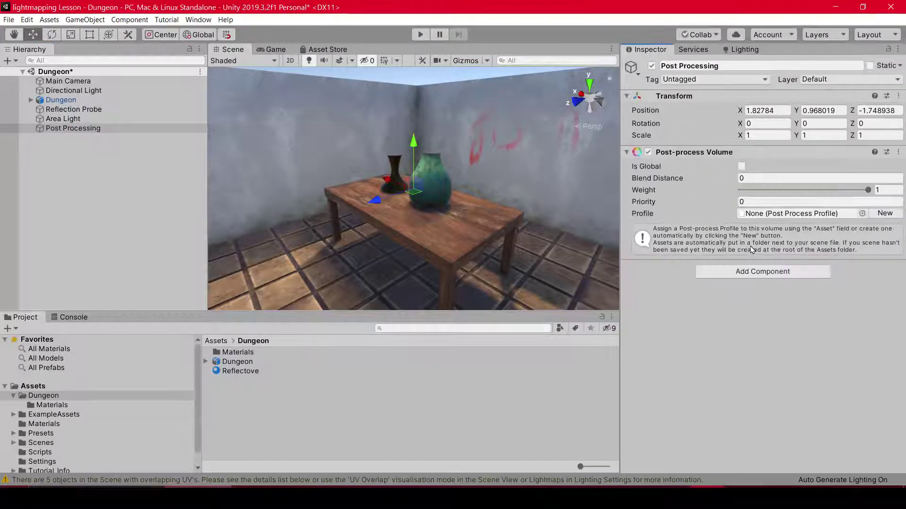
click(741, 167)
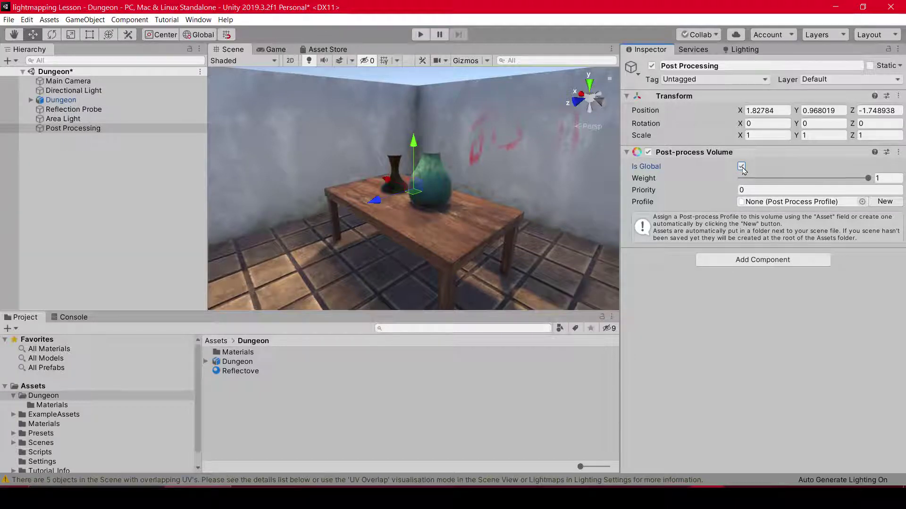
click(818, 80)
click(837, 149)
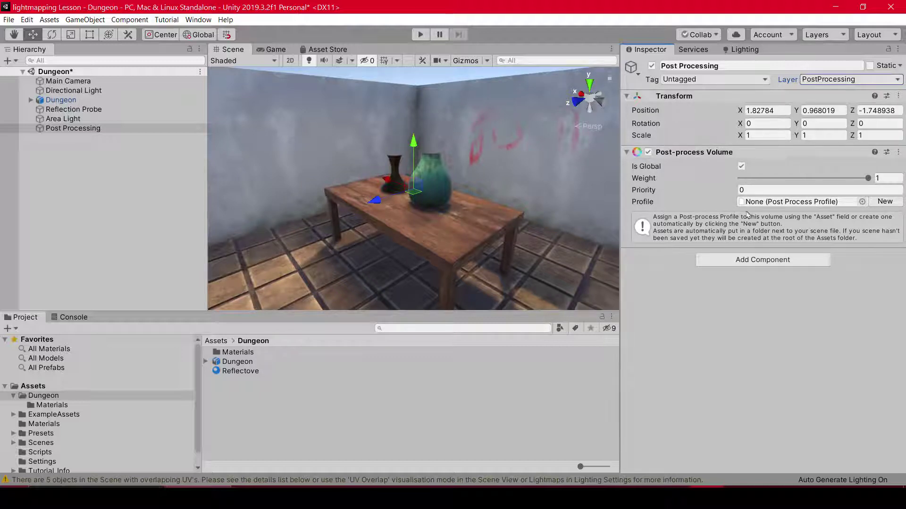
click(861, 203)
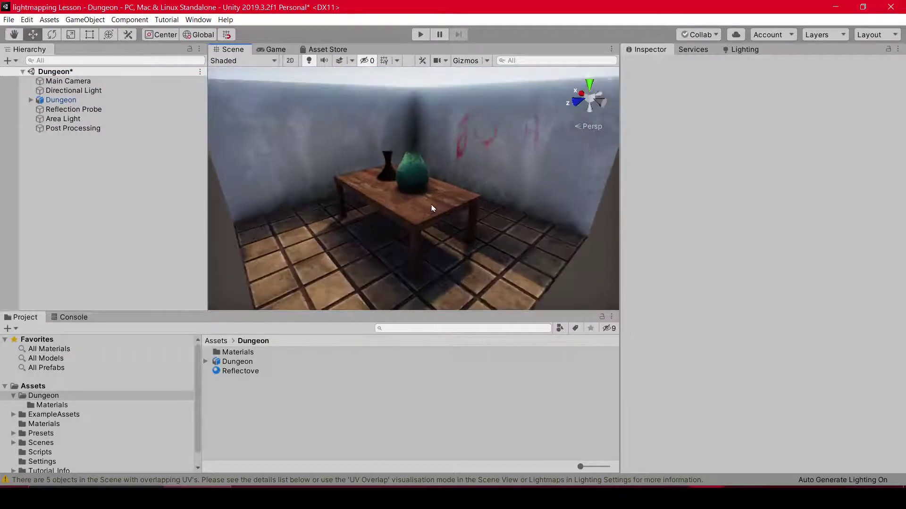
Step: Toggle the volume off and on twice to compare, expand Color Grading, and select the vase
click(73, 129)
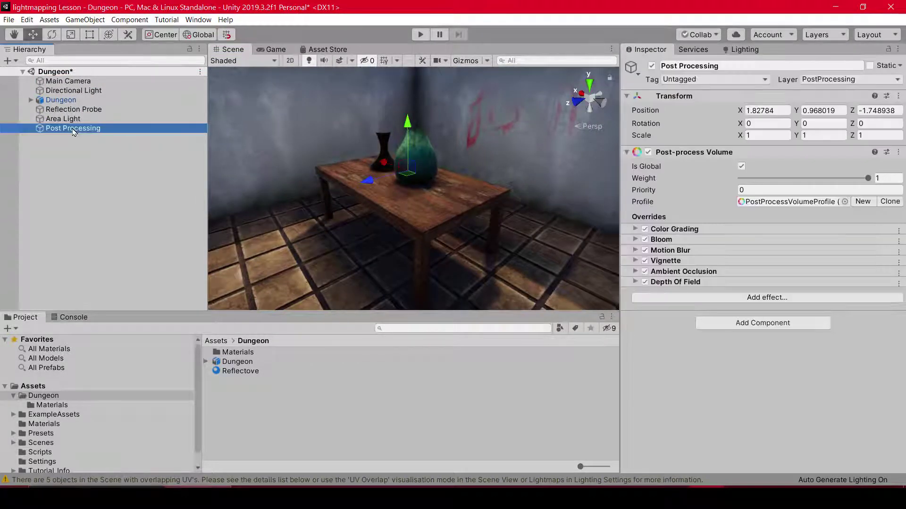
click(648, 153)
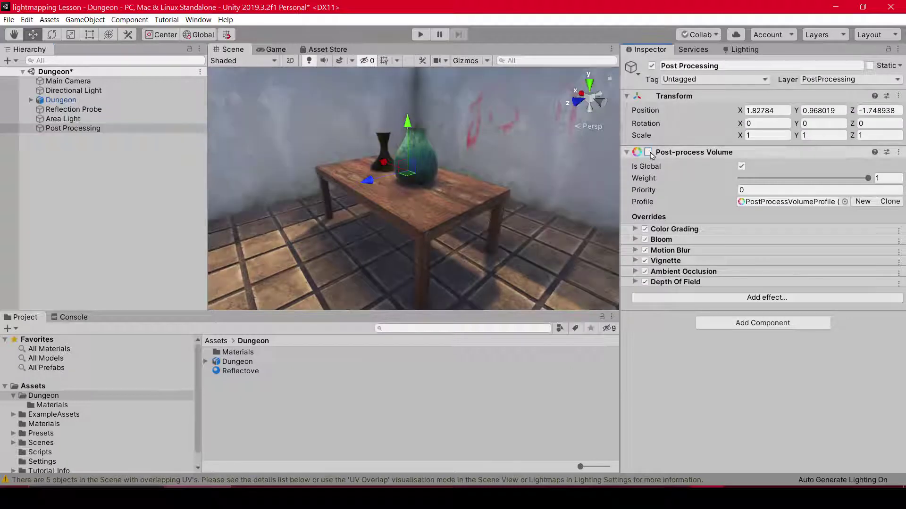
click(648, 152)
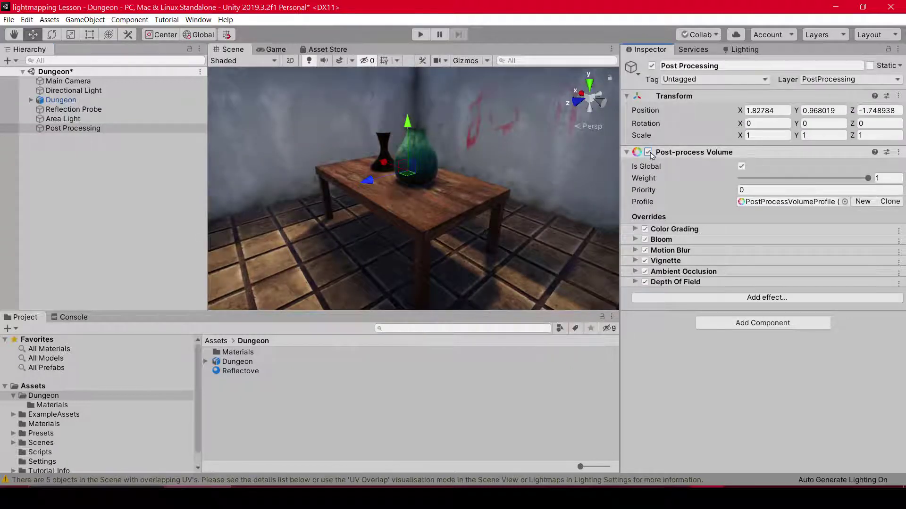
click(649, 152)
click(648, 152)
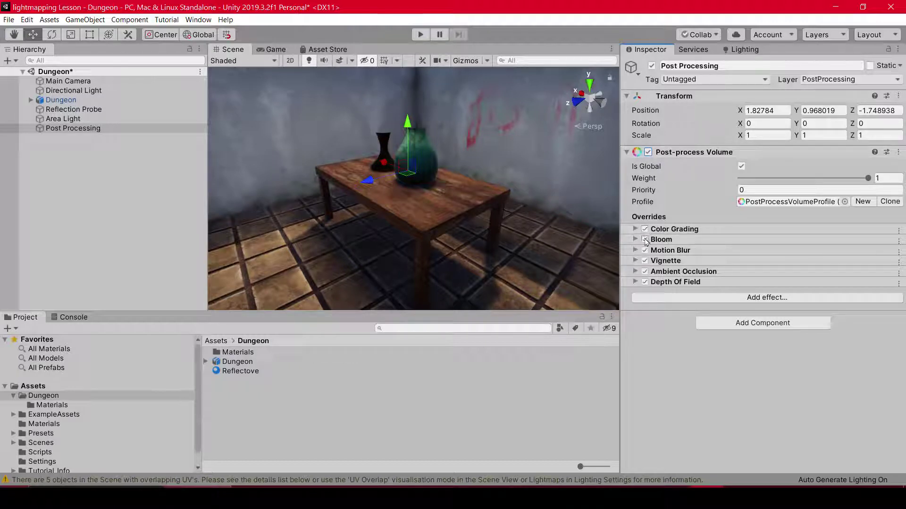
click(645, 281)
click(645, 282)
click(635, 229)
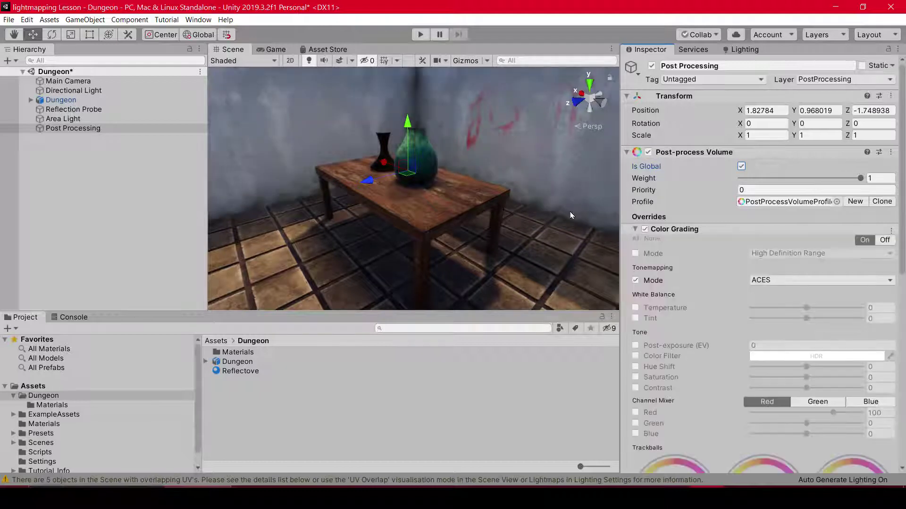
click(406, 146)
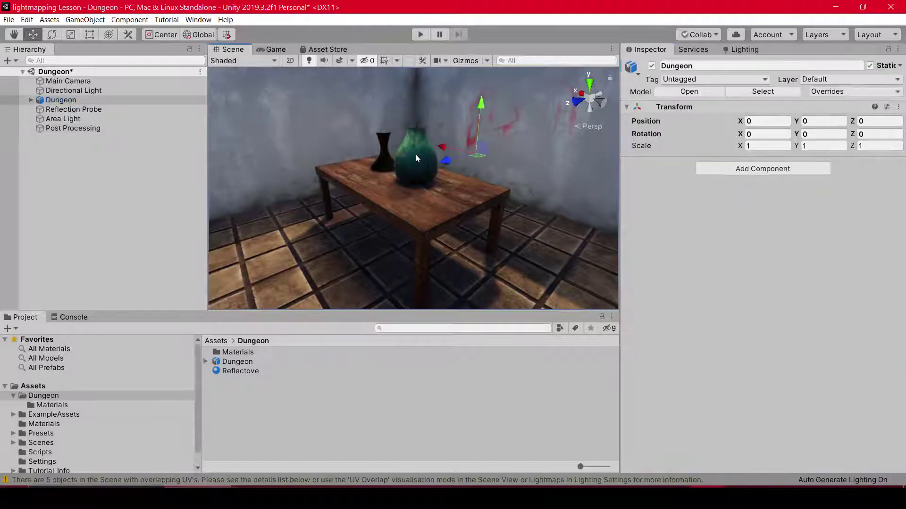
Step: Inspect the vase and Area Light, then reselect the Post Processing object
click(406, 146)
click(501, 142)
click(142, 194)
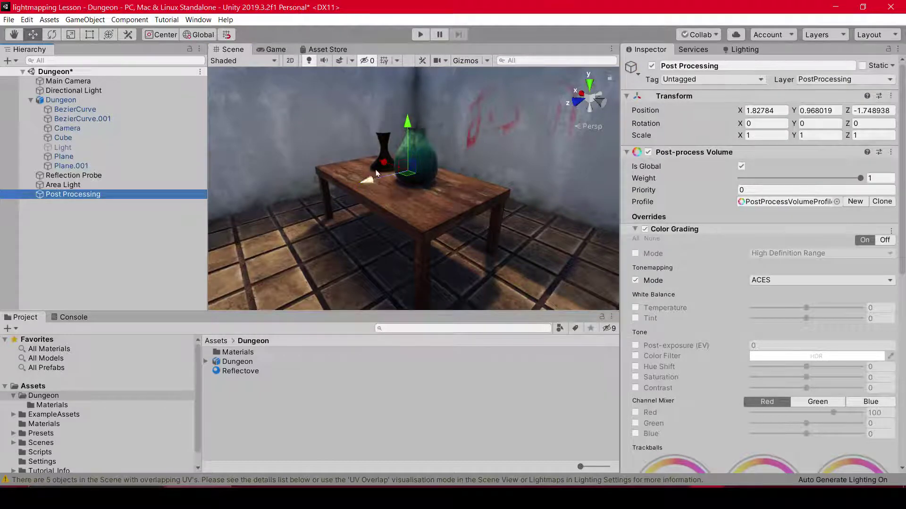
alt+drag(435, 176, 385, 107)
click(414, 75)
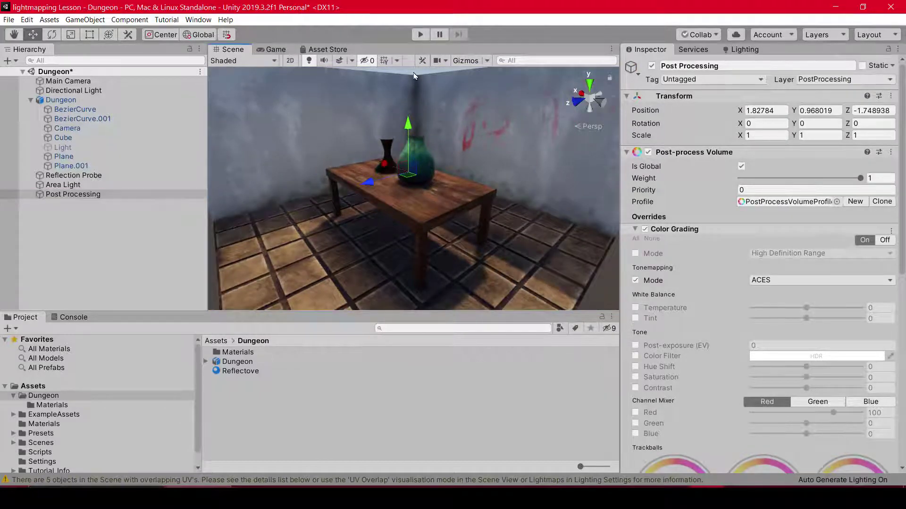
click(75, 194)
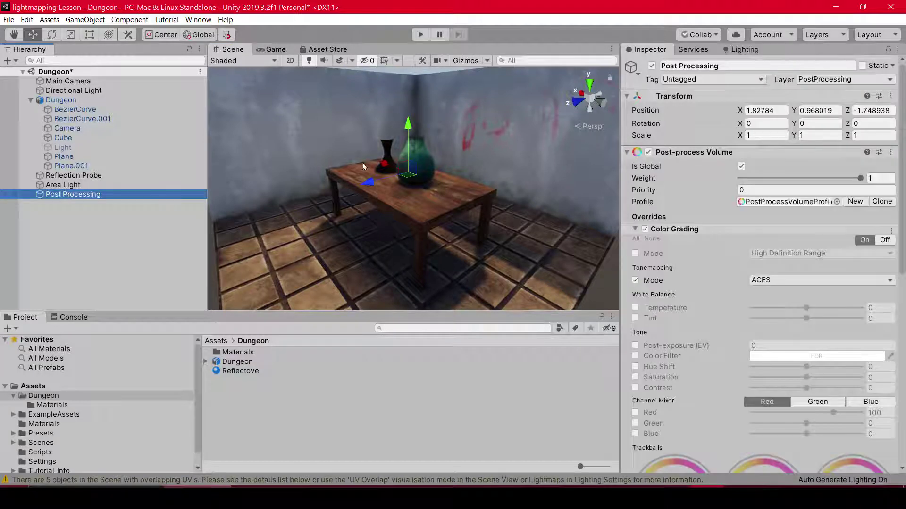
Step: Enable the white balance Temperature override and settle it at 10
click(635, 308)
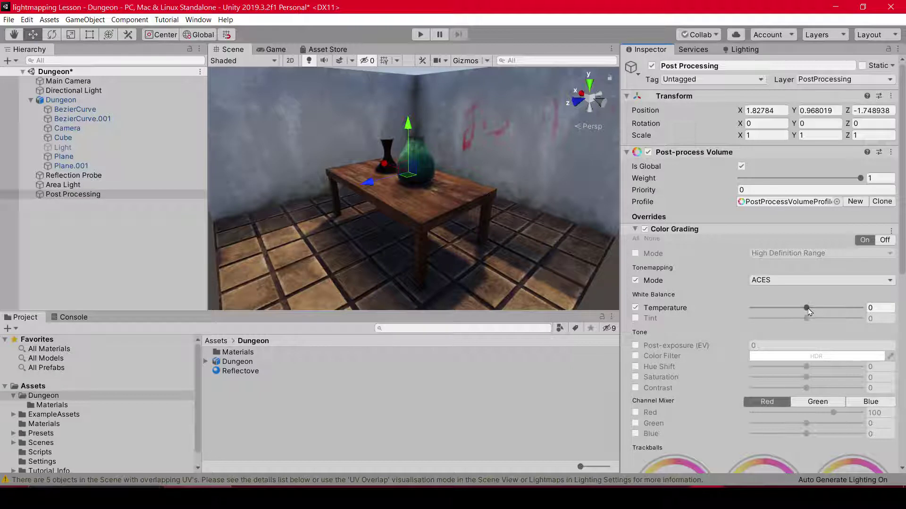
mouse_move(808, 311)
mouse_down()
mouse_move(796, 310)
mouse_move(834, 307)
mouse_up()
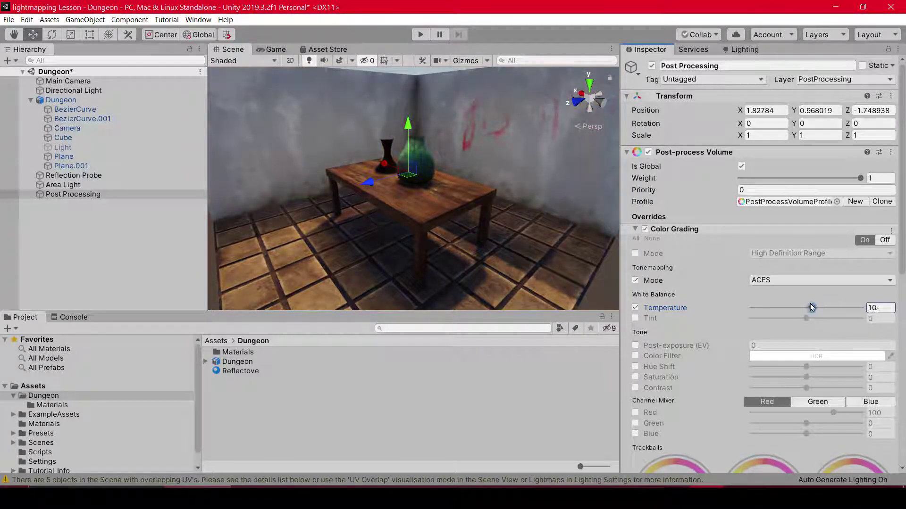
drag(834, 307, 801, 308)
drag(799, 308, 802, 307)
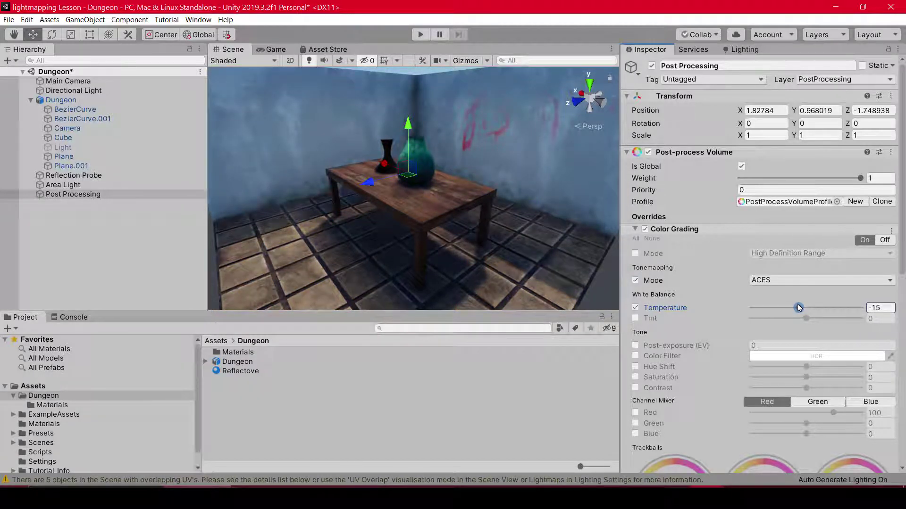
drag(809, 307, 818, 306)
mouse_move(815, 307)
mouse_down()
mouse_move(786, 309)
mouse_move(833, 307)
mouse_move(811, 313)
mouse_up()
Step: Enable the Tint override and set its value to 0
click(635, 318)
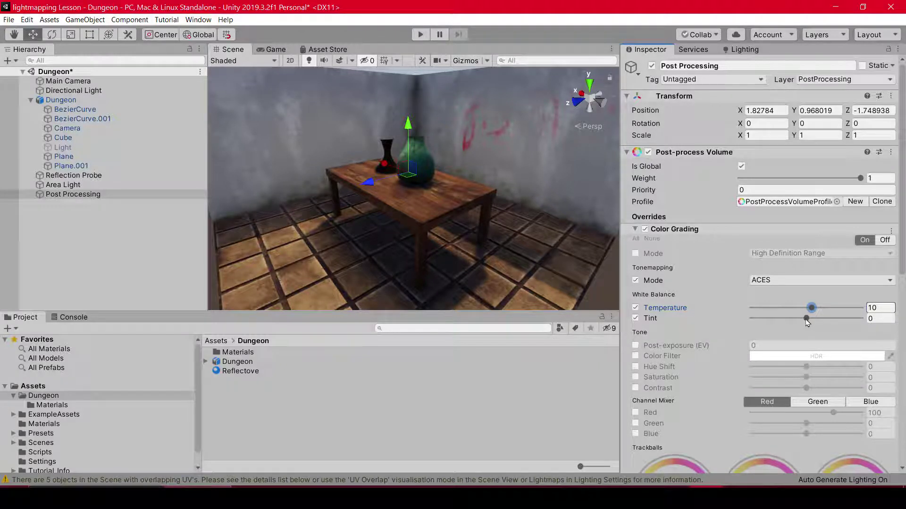
drag(807, 322, 813, 321)
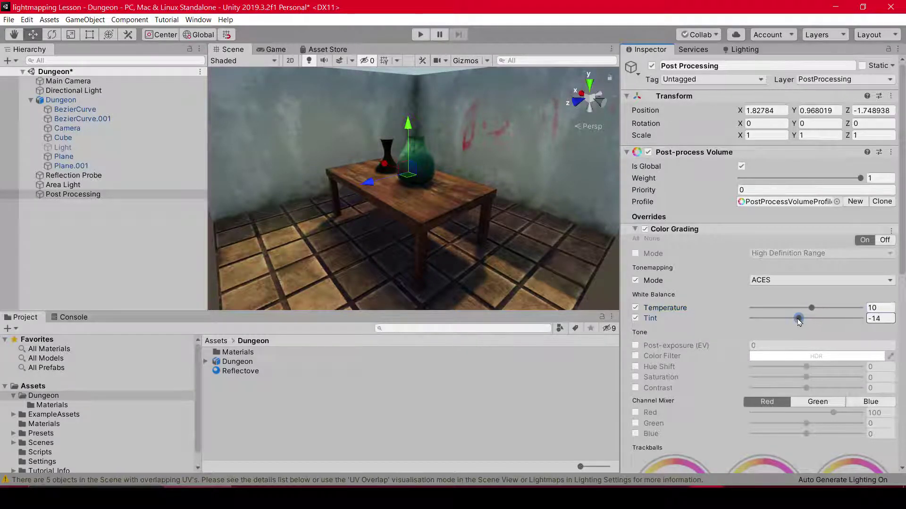
click(877, 320)
drag(879, 323, 863, 322)
text(0)
Step: Enable the Post-exposure override and set it to 1.2 EV
click(636, 346)
click(759, 346)
text(0.33)
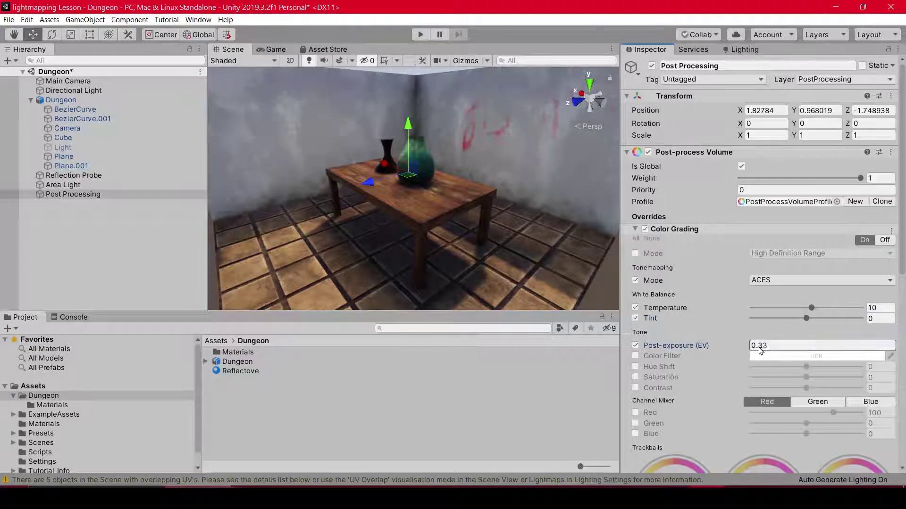
drag(760, 349, 776, 357)
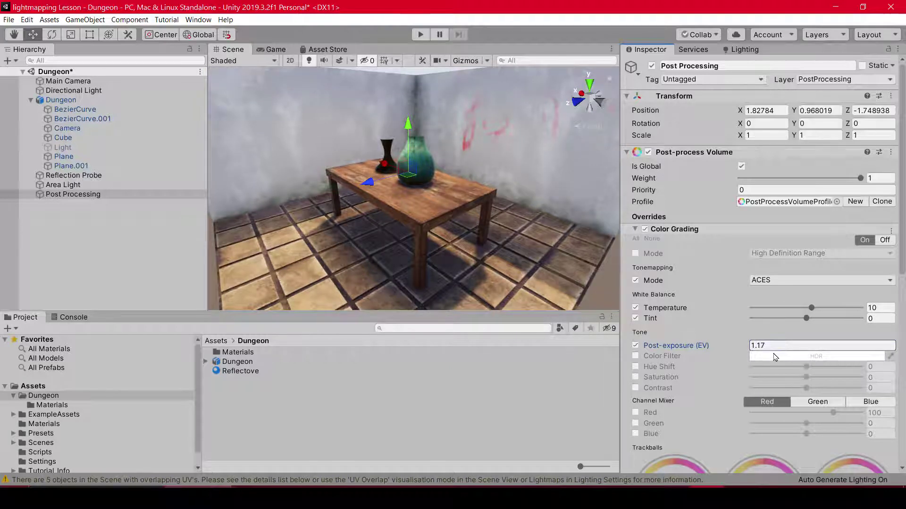
text(1.2)
right_click(775, 357)
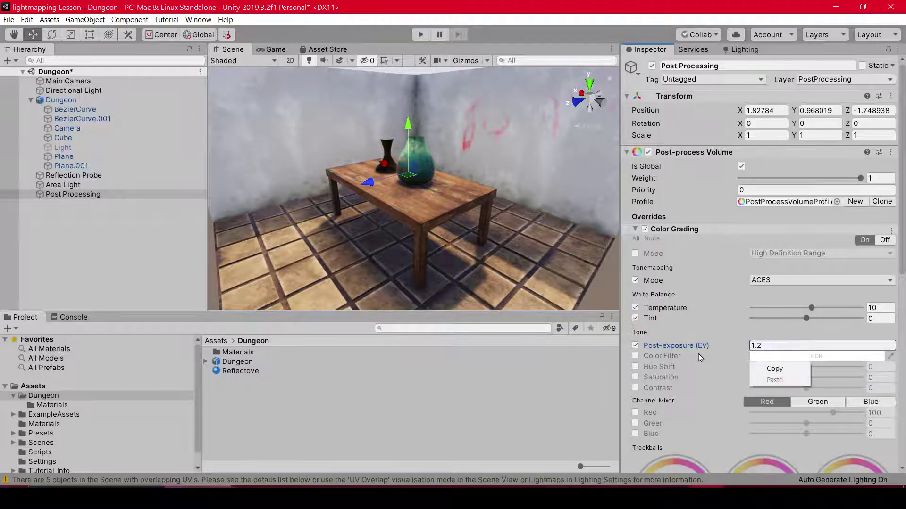
click(698, 360)
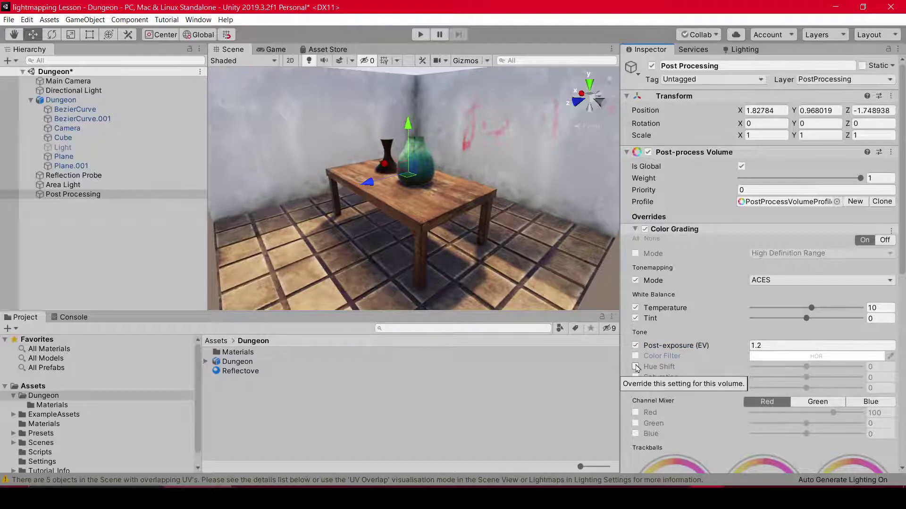
Step: Enable Hue Shift at 0 and turn on the Saturation override
click(635, 367)
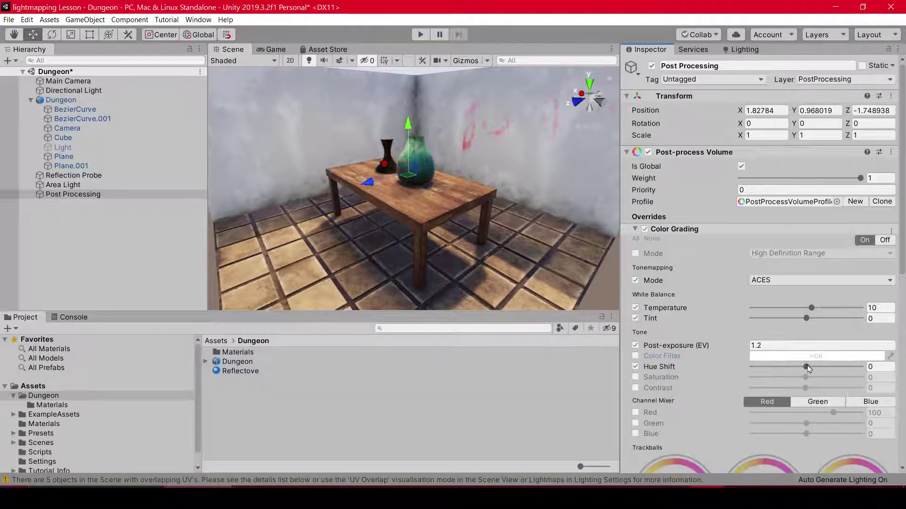
mouse_move(806, 367)
mouse_down()
mouse_move(777, 367)
mouse_move(817, 380)
mouse_up()
click(880, 367)
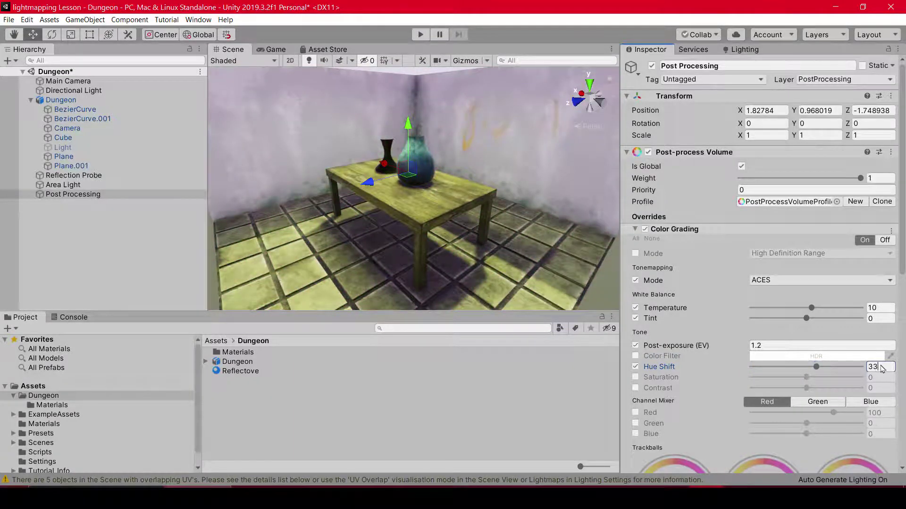
text(0)
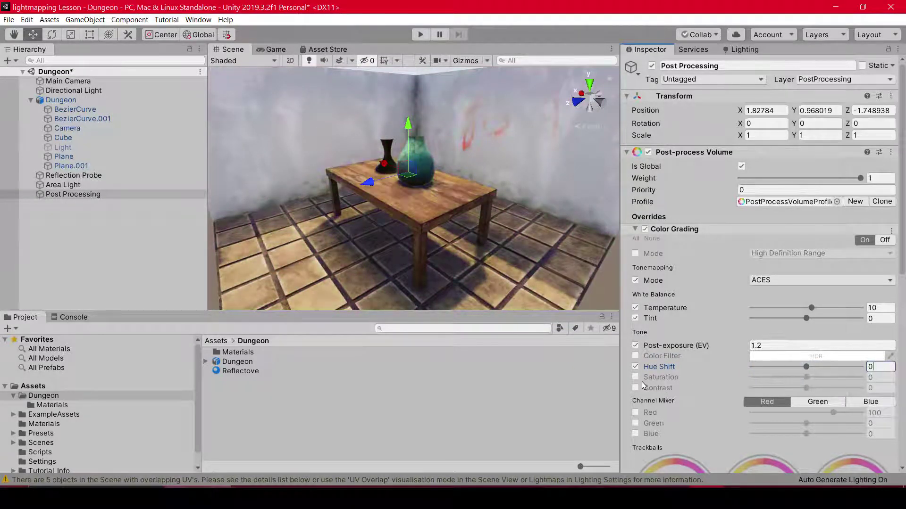
click(635, 377)
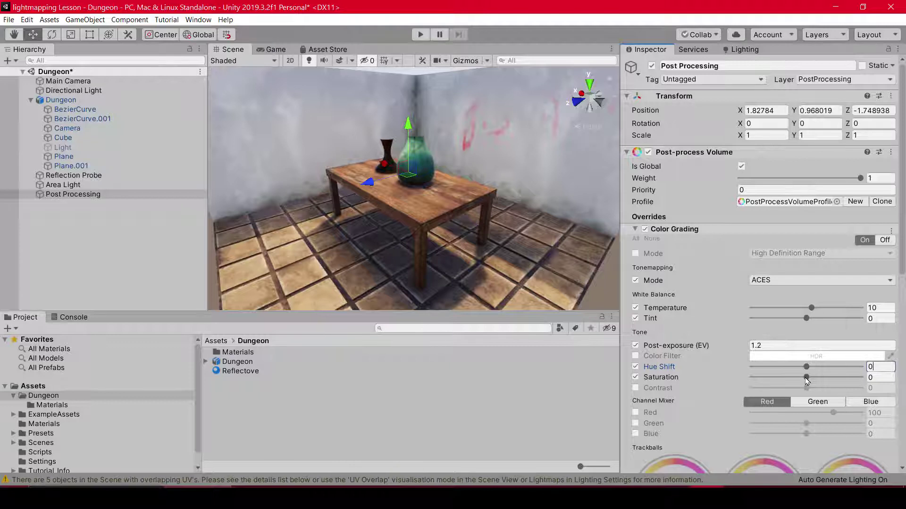
Step: Set Color Grading Saturation to 9
mouse_move(807, 378)
mouse_down()
mouse_move(762, 386)
mouse_move(844, 382)
mouse_up()
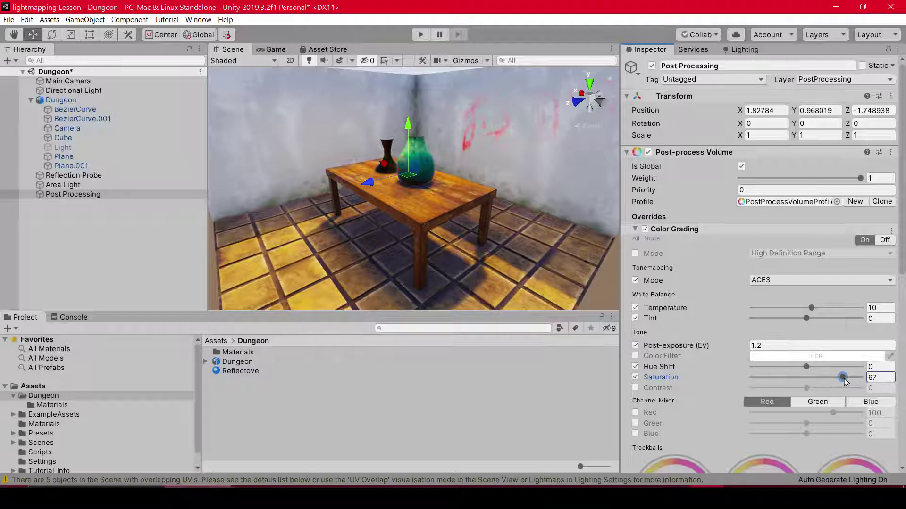
mouse_move(845, 382)
mouse_down()
mouse_move(878, 379)
mouse_move(820, 386)
mouse_up()
mouse_move(820, 387)
mouse_down()
mouse_move(797, 389)
mouse_move(814, 391)
mouse_up()
Step: Enable the Contrast override and settle it at 11
click(635, 388)
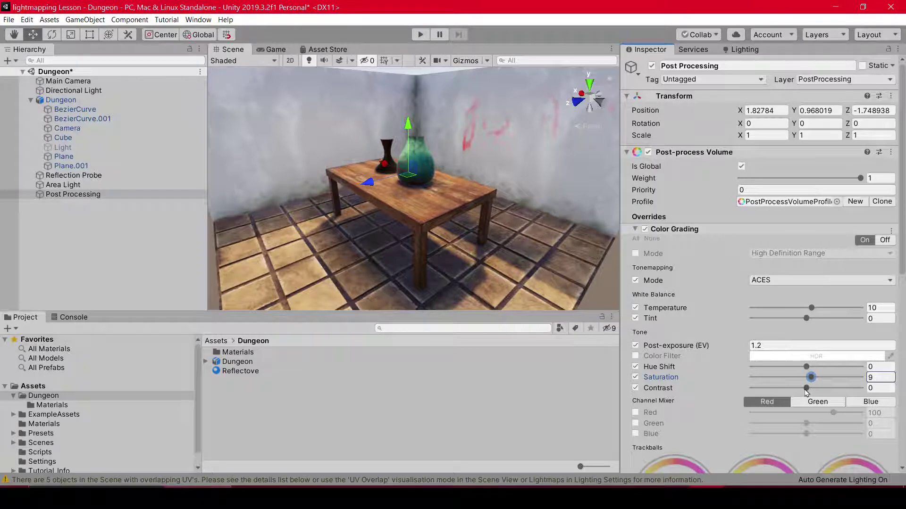
mouse_move(806, 388)
mouse_down()
mouse_move(759, 389)
mouse_move(903, 382)
mouse_up()
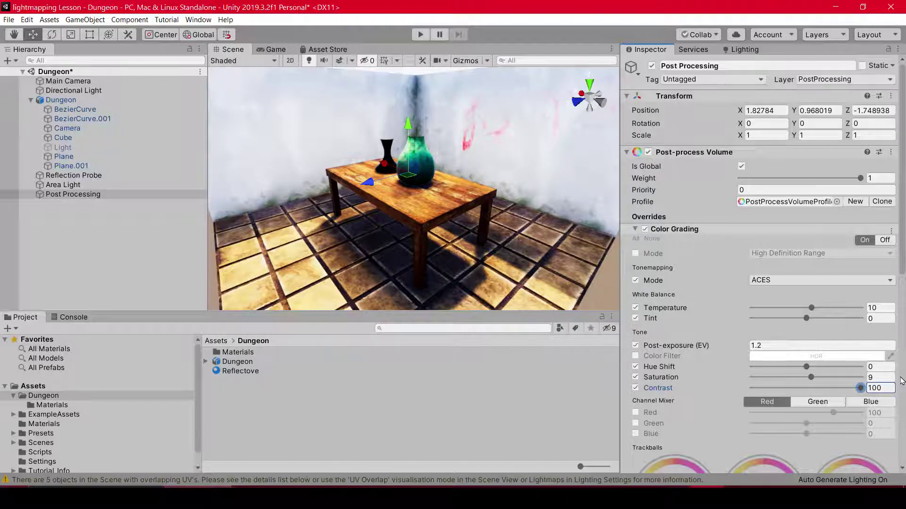
drag(861, 388, 812, 393)
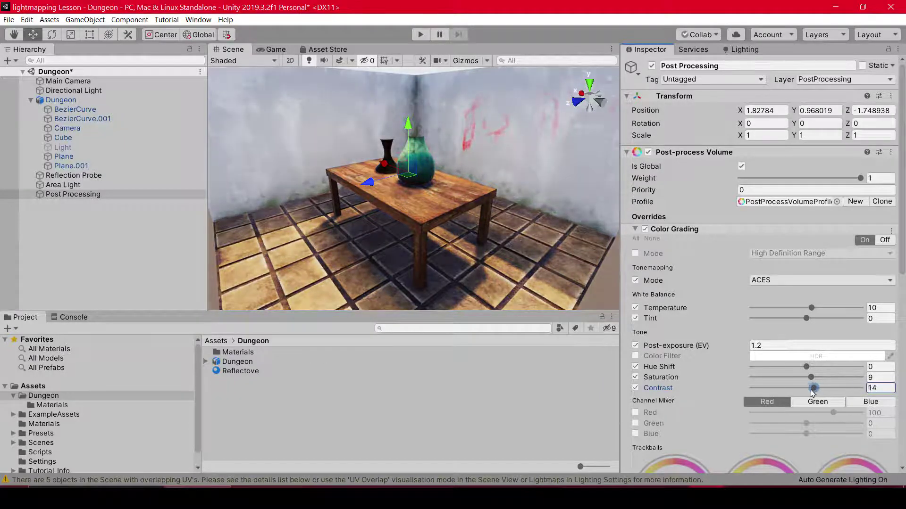
drag(813, 392, 815, 392)
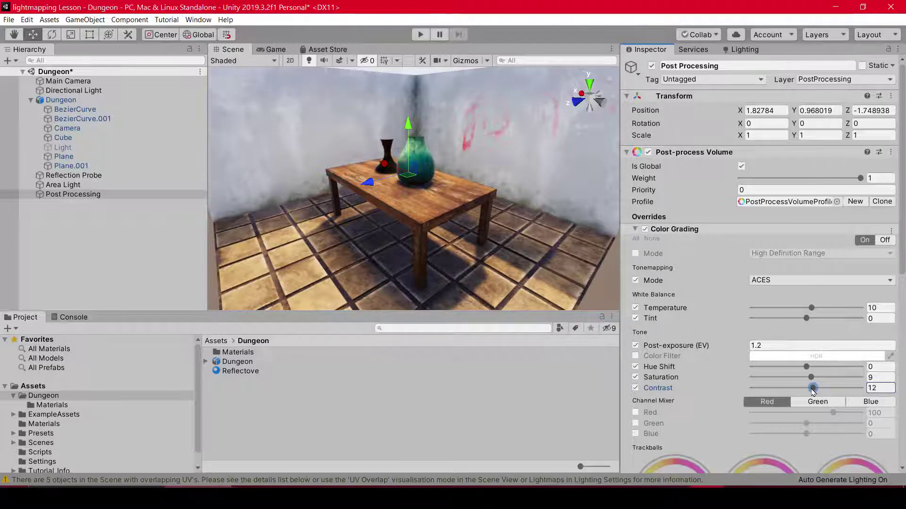
drag(815, 393, 811, 392)
click(645, 230)
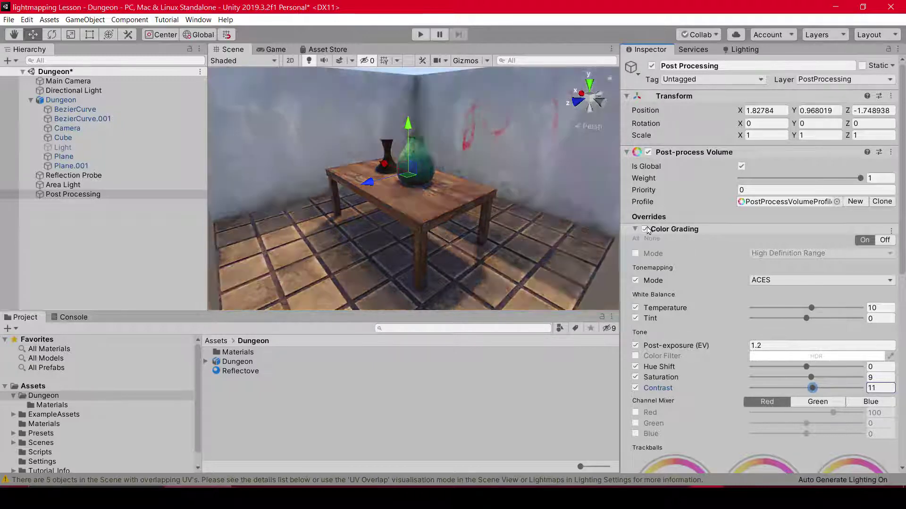
click(645, 229)
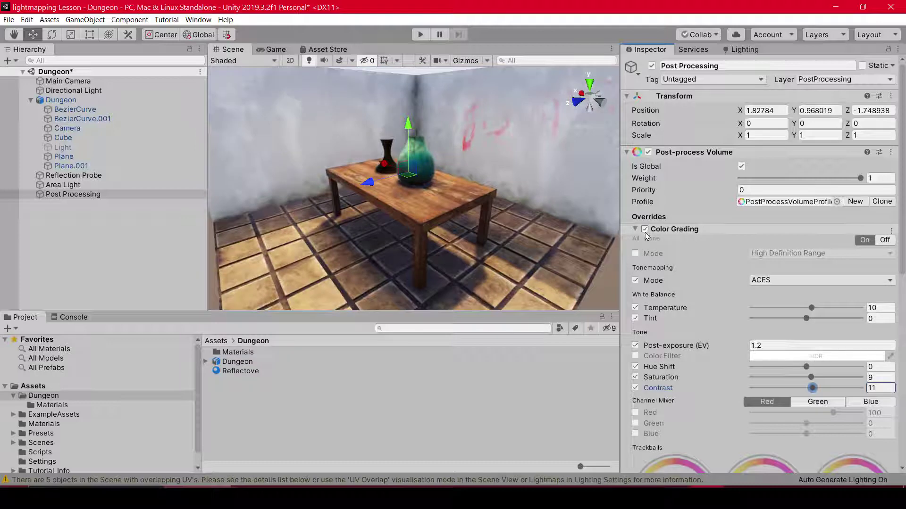
click(645, 229)
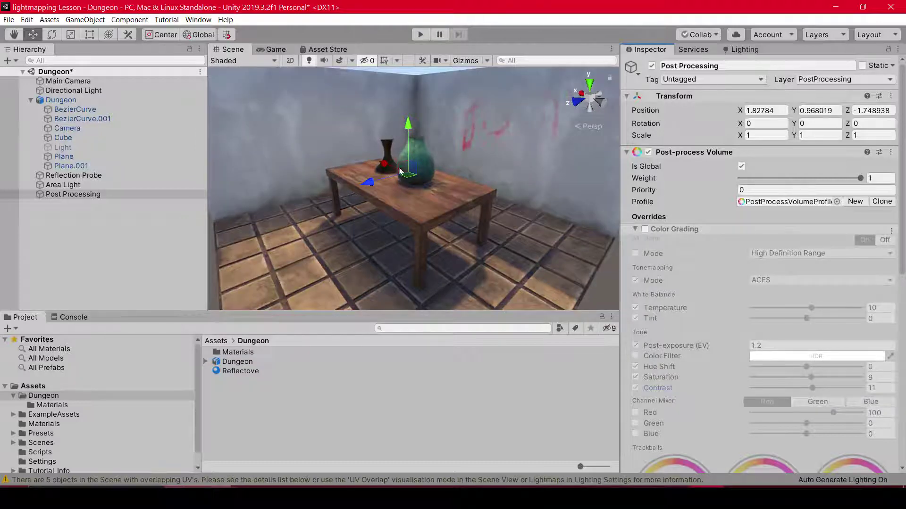
click(645, 229)
click(649, 152)
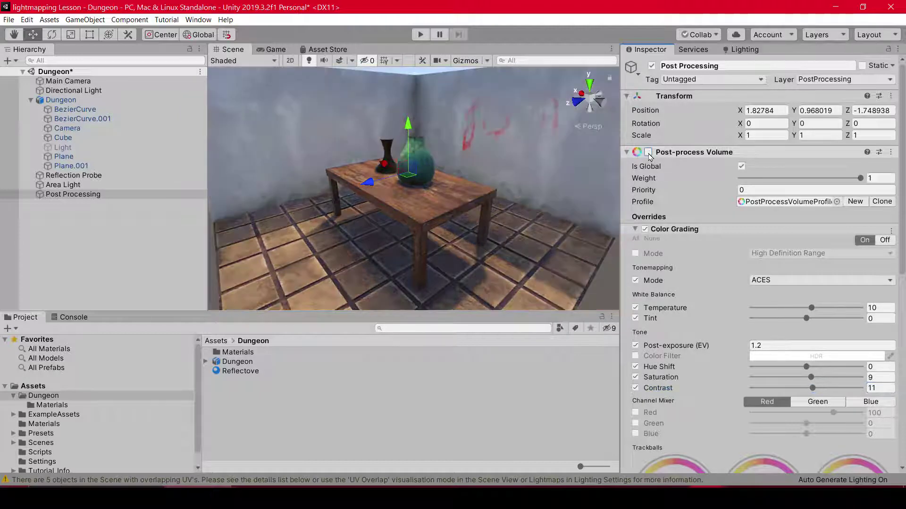
click(649, 154)
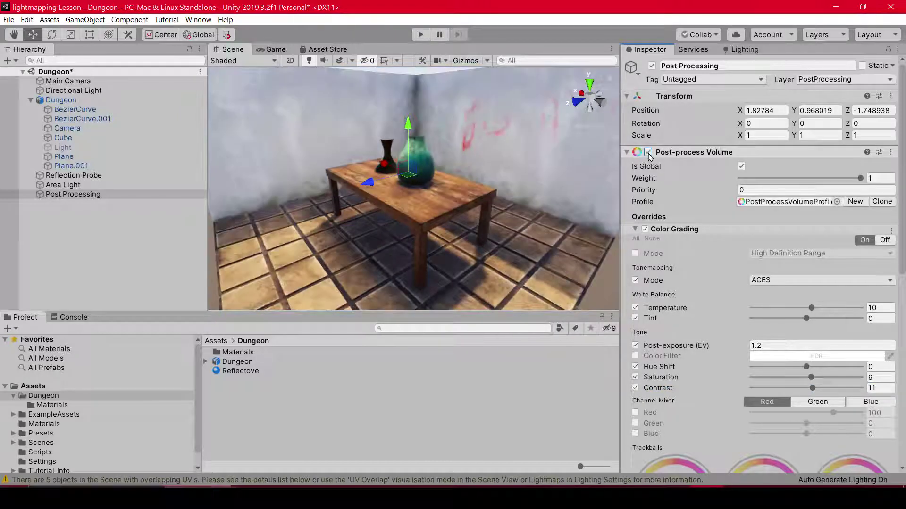
alt+drag(519, 187, 528, 184)
scroll(439, 199, up, 3)
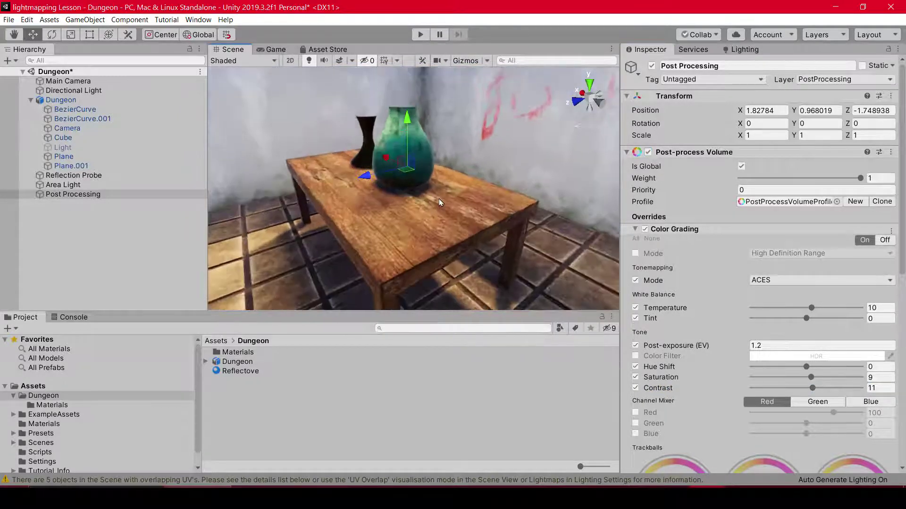
scroll(471, 212, down, 8)
click(567, 252)
scroll(397, 198, up, 5)
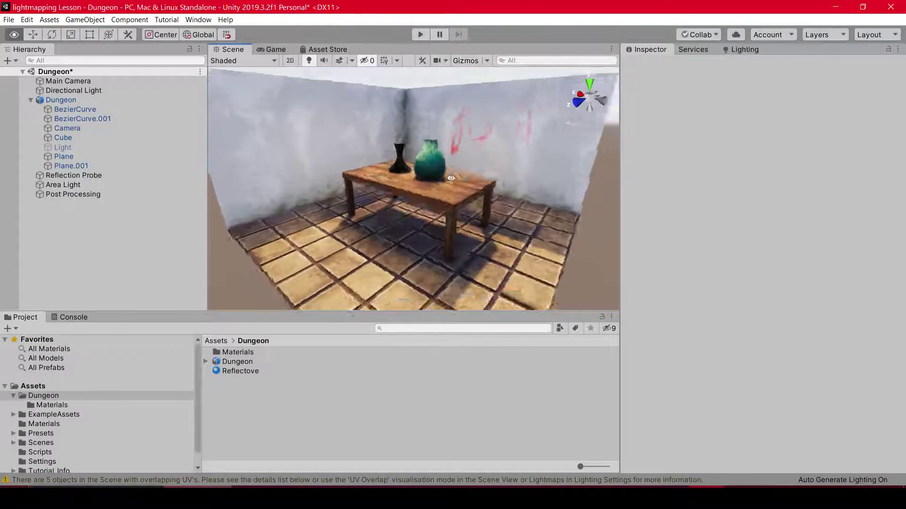
scroll(457, 180, up, 5)
click(88, 187)
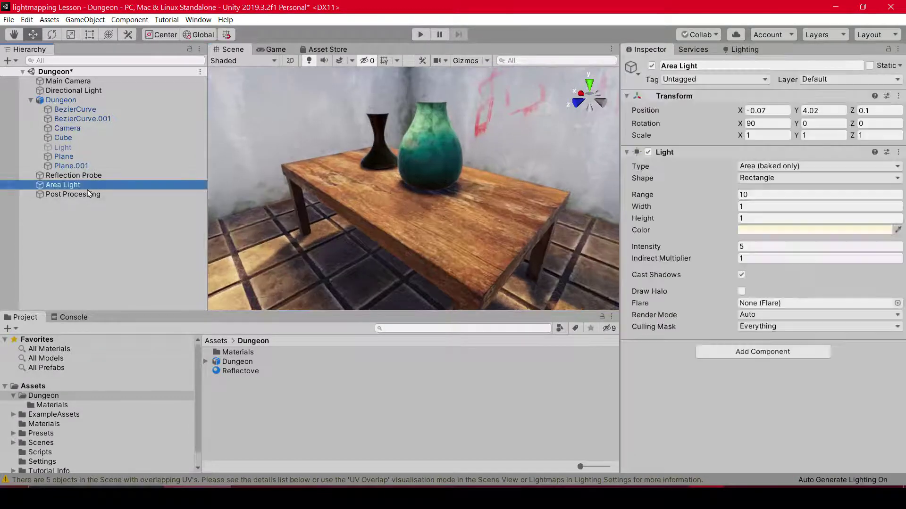
click(133, 194)
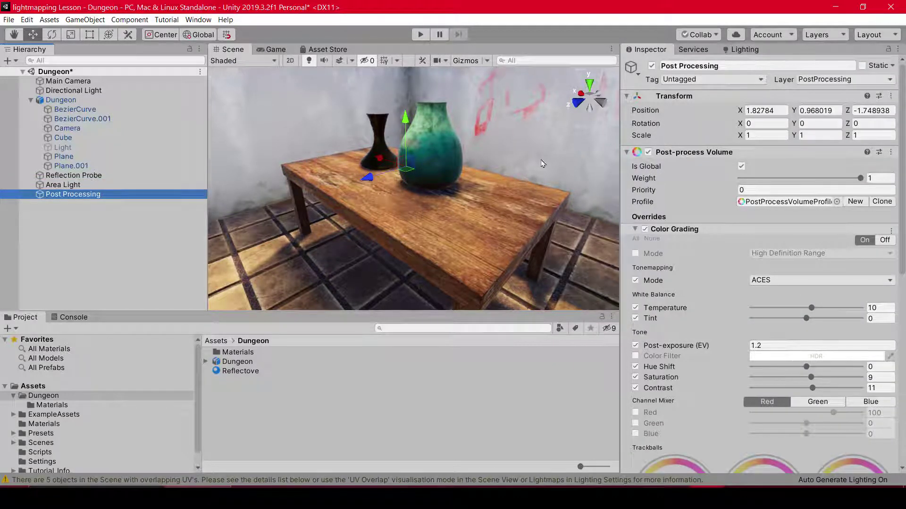
scroll(675, 278, down, 3)
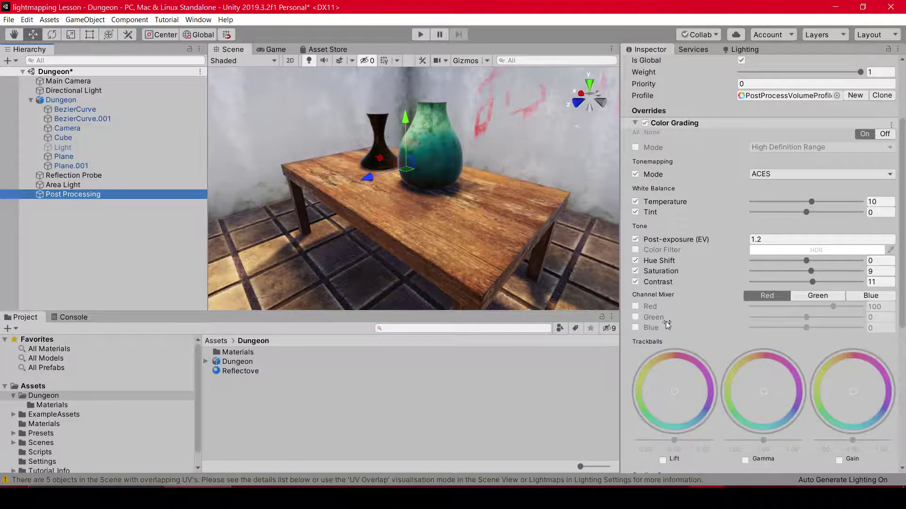
scroll(674, 374, down, 5)
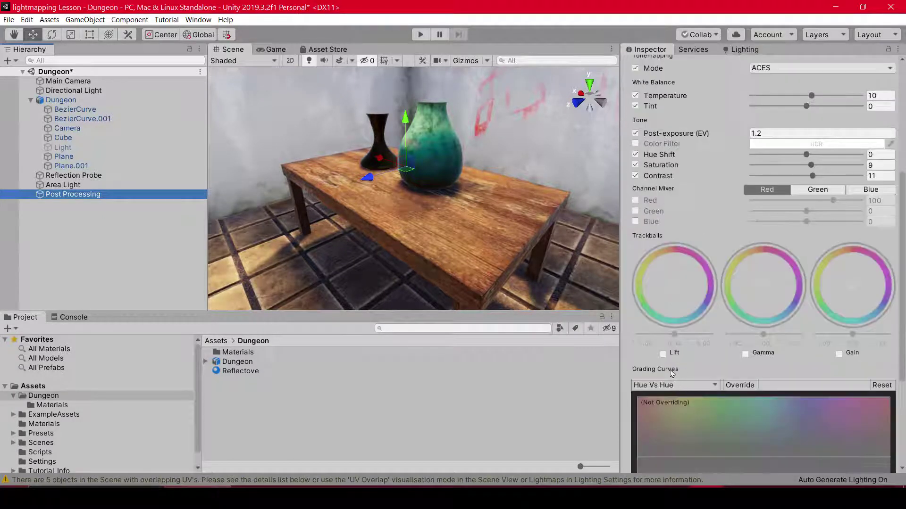
Step: Enable the Lift override and nudge its colour slightly off-centre
click(663, 354)
mouse_move(678, 300)
mouse_down()
mouse_move(718, 320)
mouse_move(716, 344)
mouse_move(702, 325)
mouse_up()
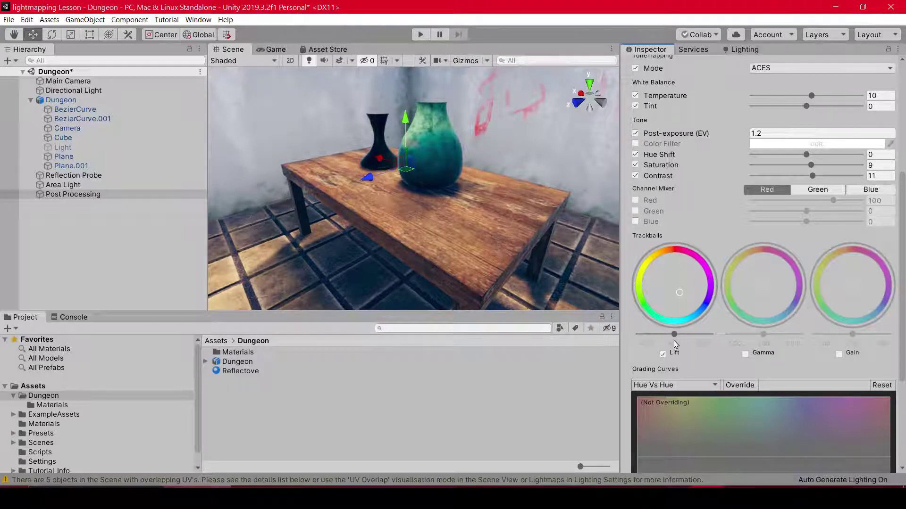
mouse_move(682, 302)
mouse_down()
mouse_move(692, 303)
mouse_move(685, 297)
mouse_up()
drag(673, 282, 698, 313)
Step: Preview the graded scene by deselecting and reselecting the Post Processing object
scroll(522, 211, down, 5)
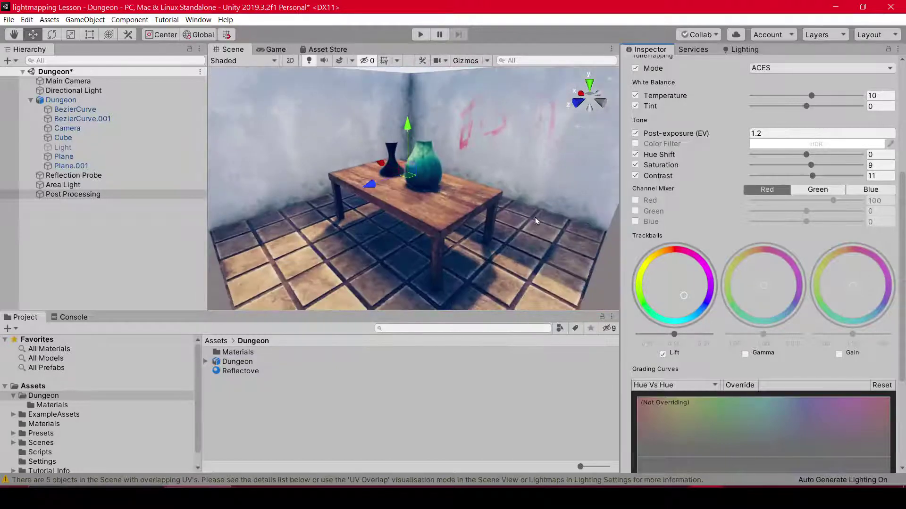
click(594, 258)
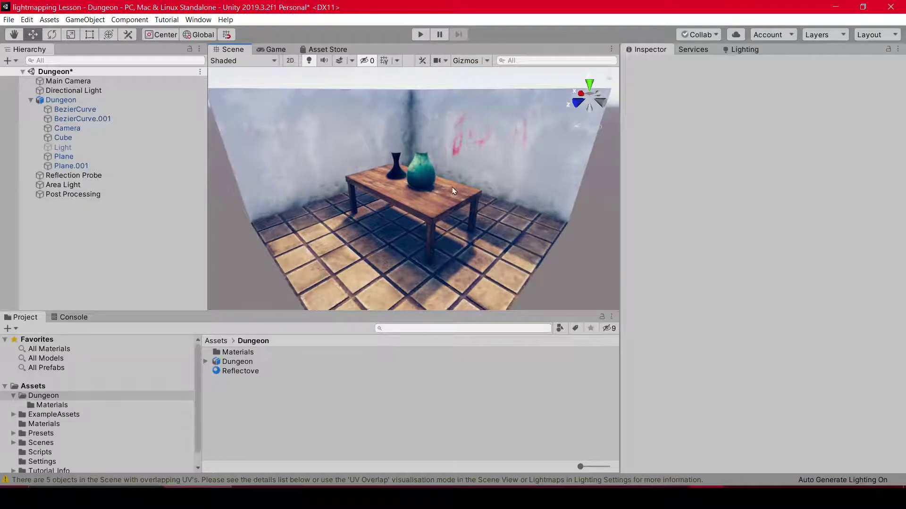
scroll(453, 191, up, 5)
click(73, 194)
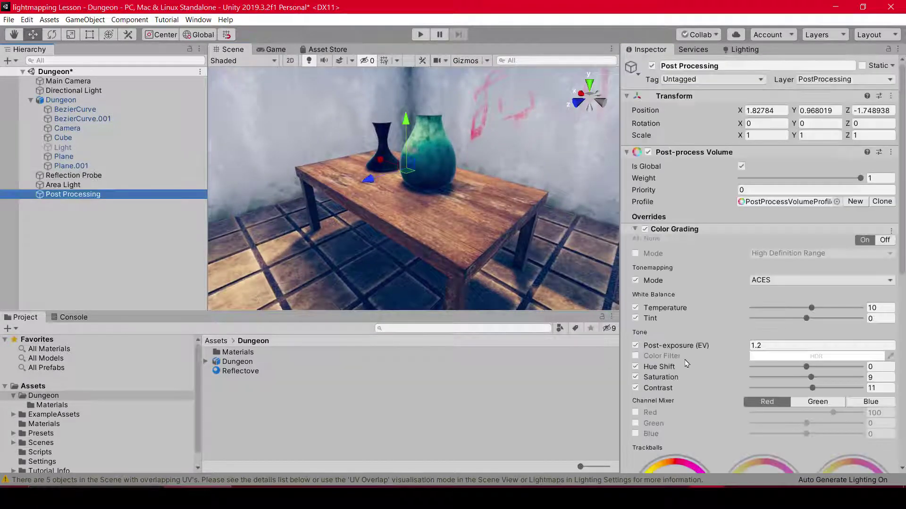
scroll(682, 349, down, 10)
scroll(682, 349, up, 4)
scroll(694, 346, up, 4)
click(683, 404)
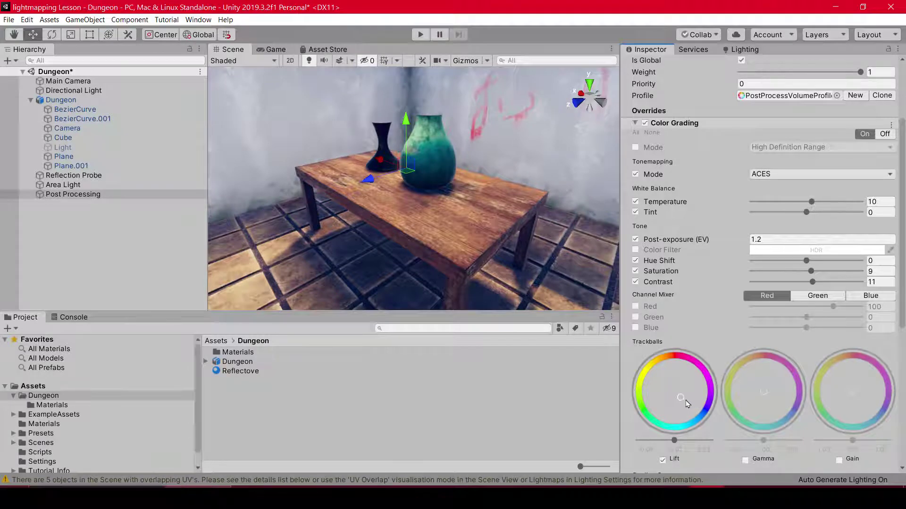
scroll(508, 281, down, 5)
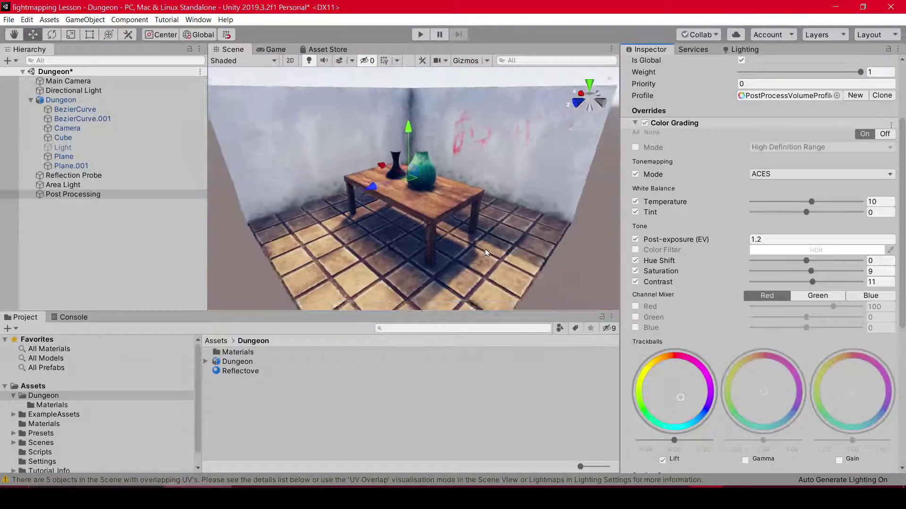
click(564, 269)
Step: Collapse Color Grading and toggle it off and on twice to compare
click(149, 196)
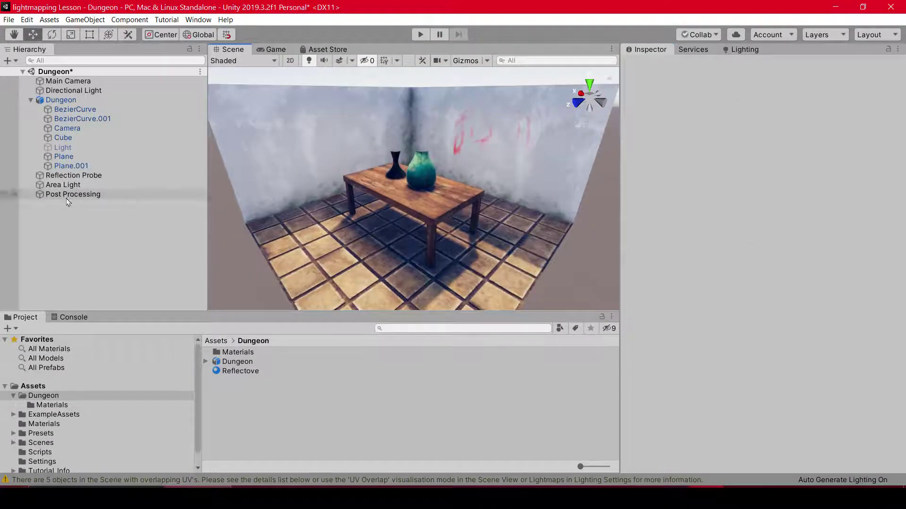
scroll(718, 301, down, 3)
scroll(703, 319, down, 5)
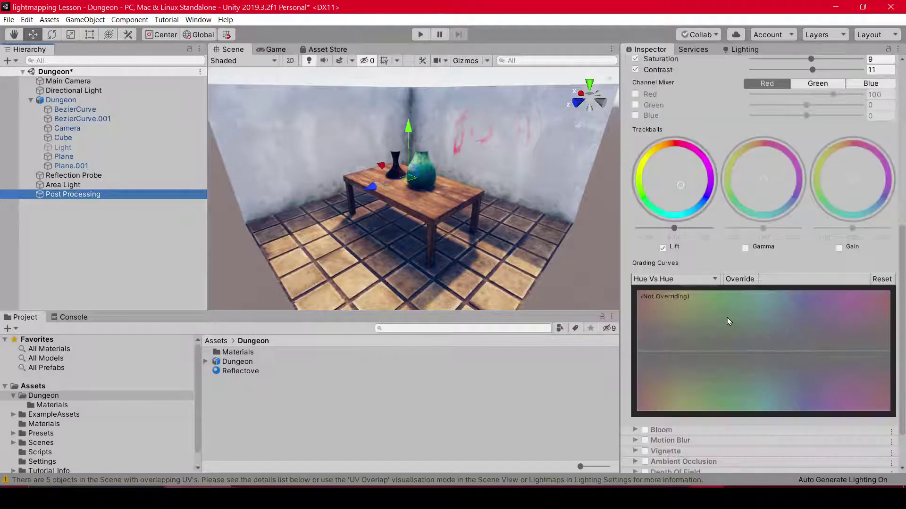
scroll(727, 318, down, 2)
click(706, 313)
scroll(655, 284, up, 10)
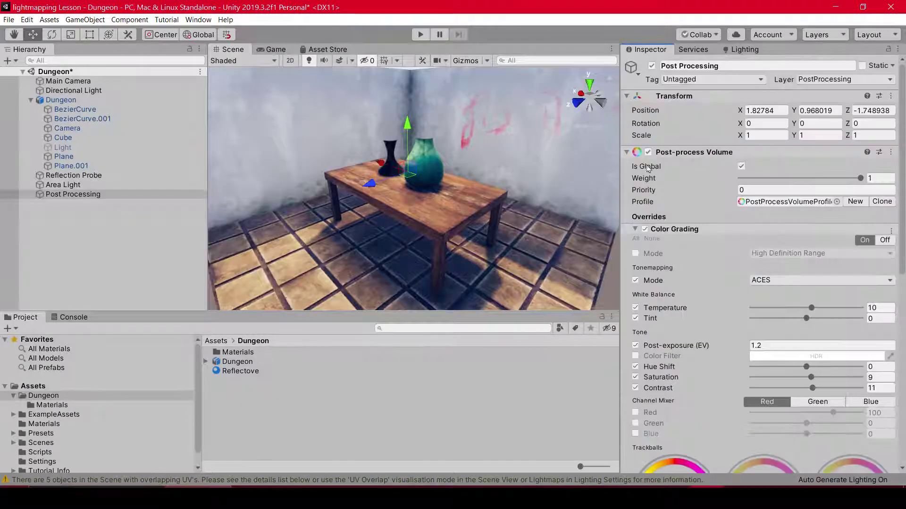
click(660, 152)
click(661, 152)
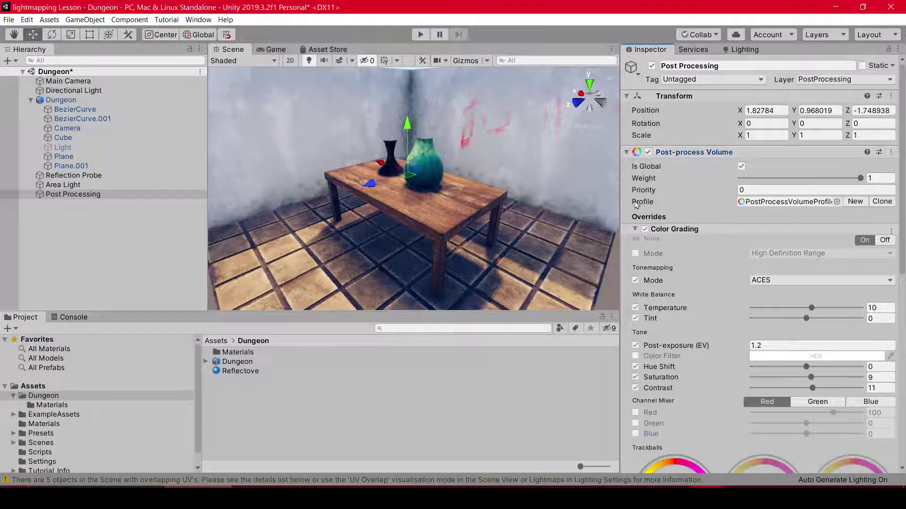
click(634, 229)
click(645, 230)
click(645, 230)
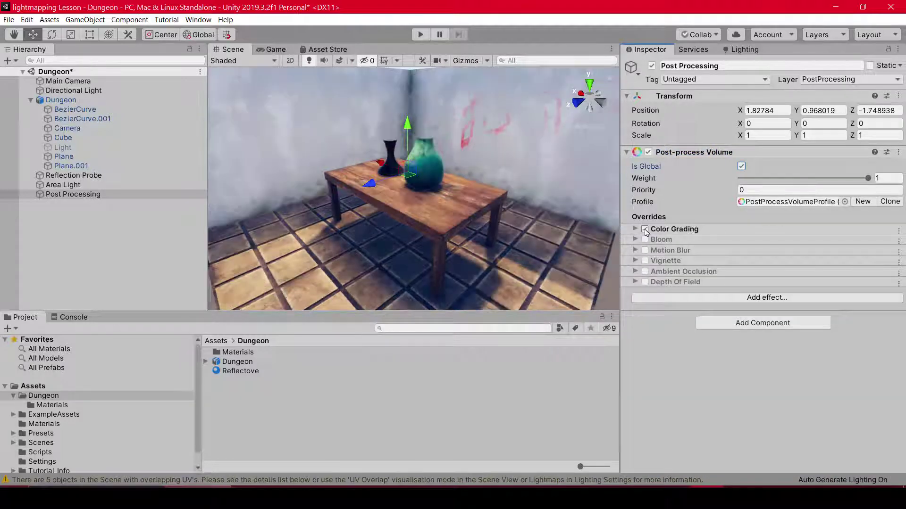
click(646, 230)
click(646, 230)
Step: Enable the Bloom effect alongside Color Grading on the volume
click(645, 230)
click(646, 231)
click(645, 240)
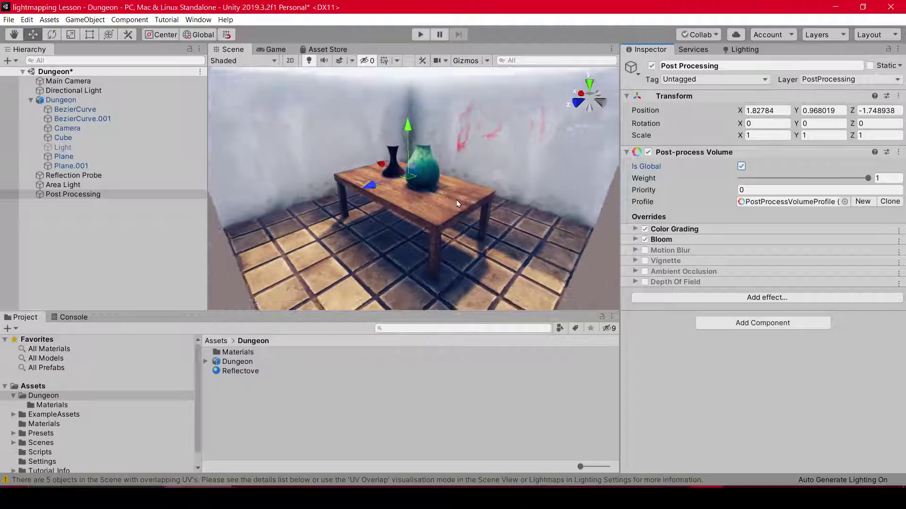
scroll(410, 193, up, 2)
scroll(412, 193, down, 3)
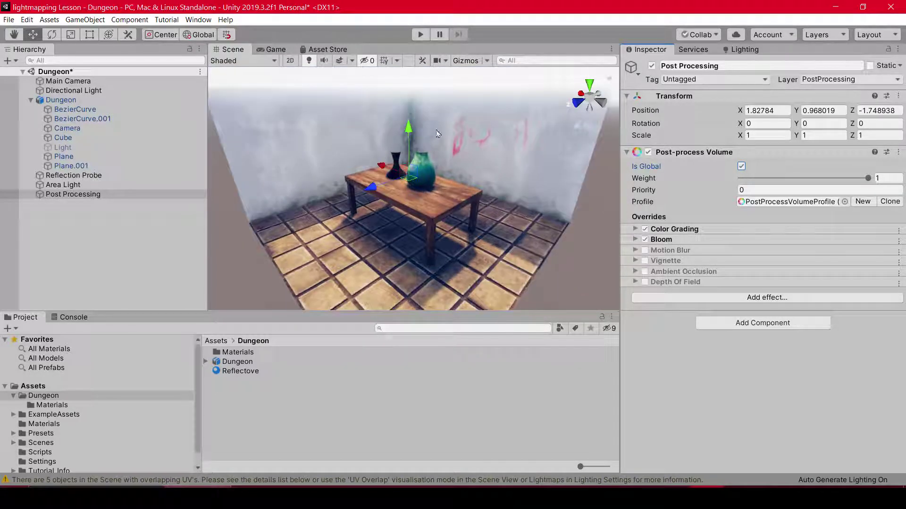
scroll(440, 173, up, 2)
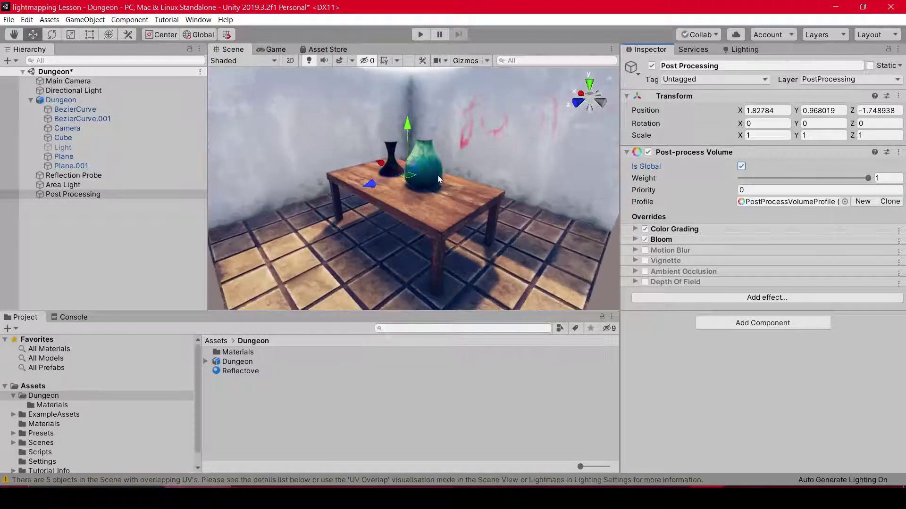
Step: Orbit around the room to inspect the bloom glow, then reselect Post Processing
alt+drag(438, 179, 481, 181)
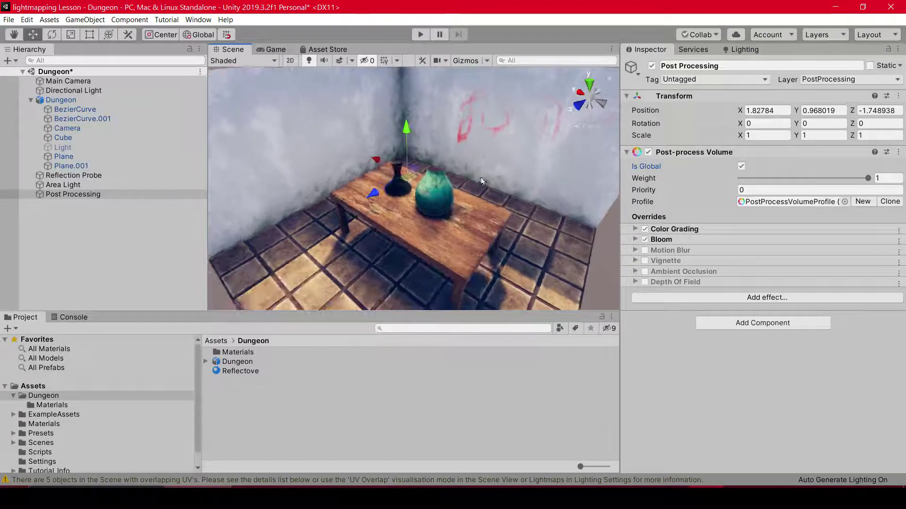
mouse_move(472, 170)
alt+mouse_down()
mouse_move(488, 188)
mouse_move(370, 162)
alt+mouse_up()
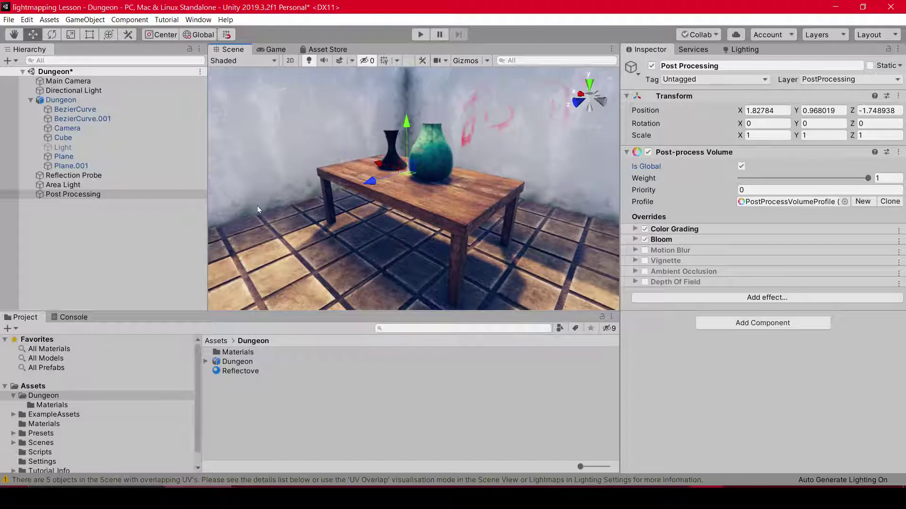
click(330, 151)
scroll(380, 170, down, 3)
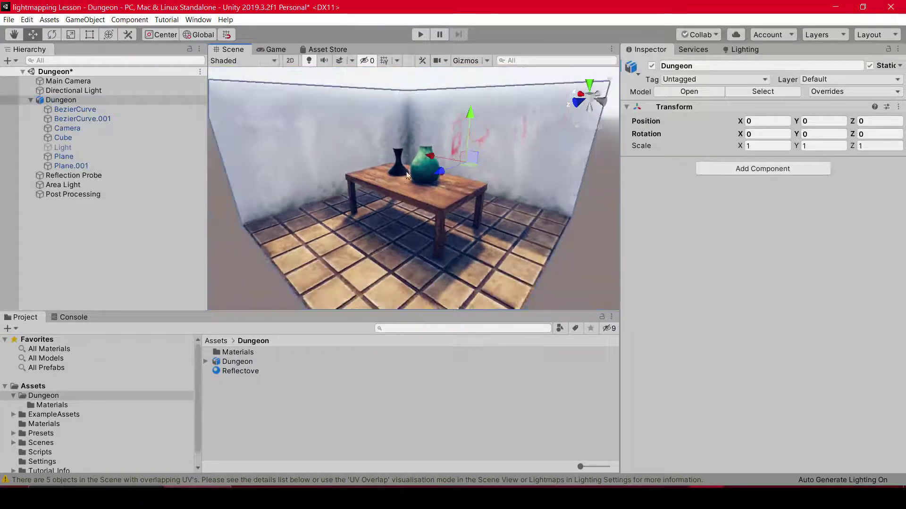
mouse_move(380, 171)
alt+mouse_down()
mouse_move(421, 115)
mouse_move(475, 109)
alt+mouse_up()
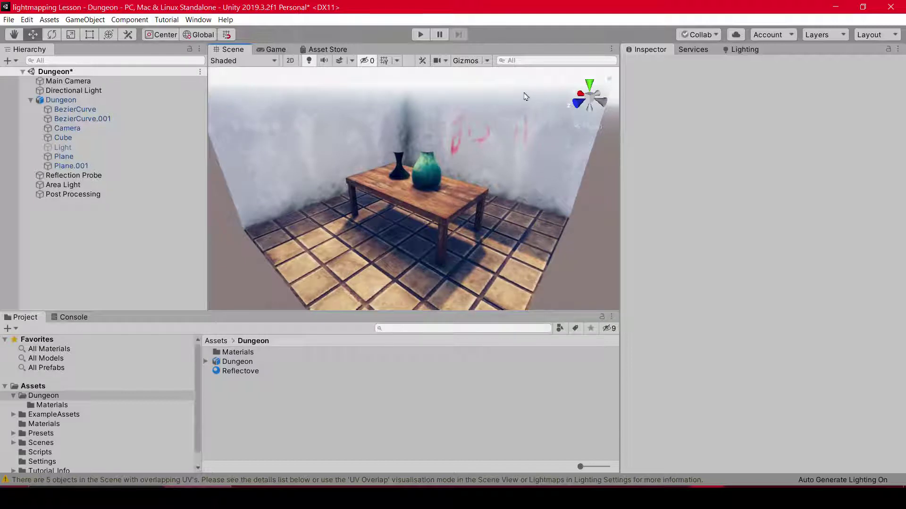
mouse_move(409, 109)
alt+mouse_down()
mouse_move(416, 99)
mouse_move(439, 141)
alt+mouse_up()
scroll(451, 202, up, 5)
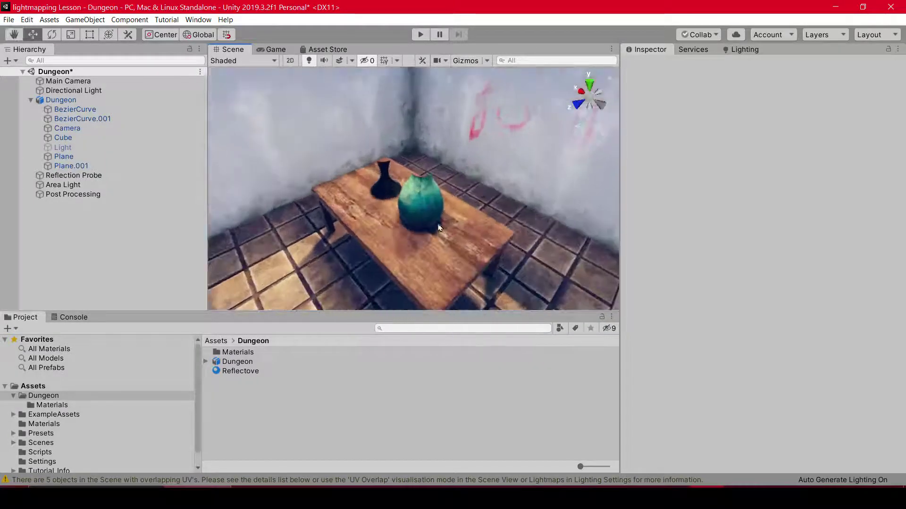
middle_drag(451, 202, 451, 175)
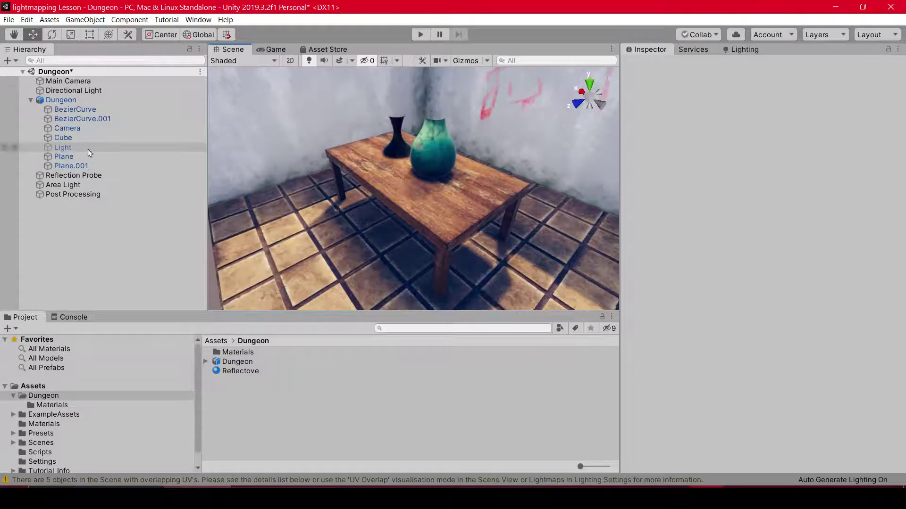
click(73, 194)
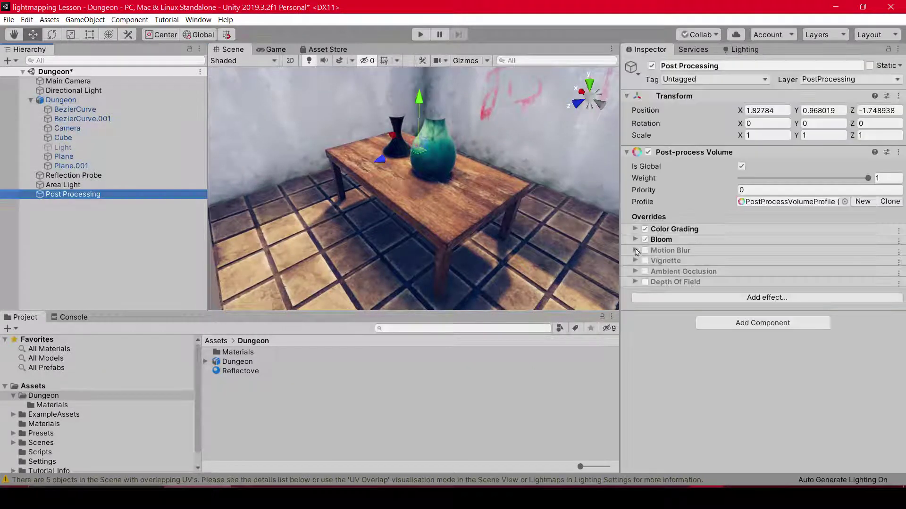
Step: Expand Bloom and raise its Intensity to 12.04 with Threshold 0.74
click(657, 241)
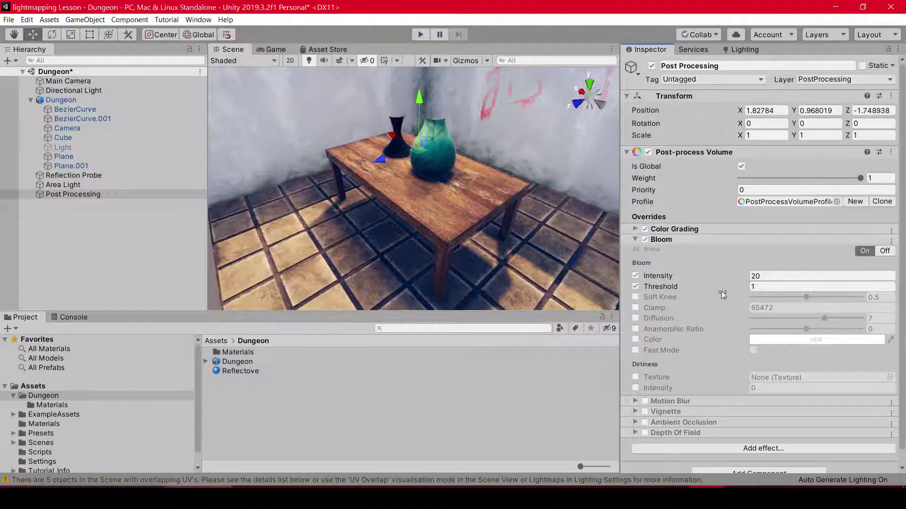
mouse_move(690, 281)
mouse_down()
mouse_move(516, 234)
mouse_move(316, 217)
mouse_move(419, 288)
mouse_up()
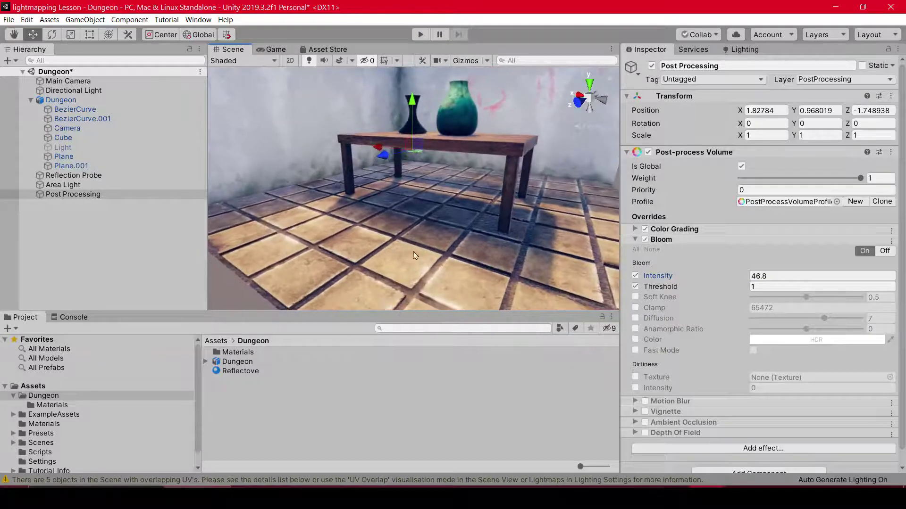
alt+drag(449, 247, 402, 187)
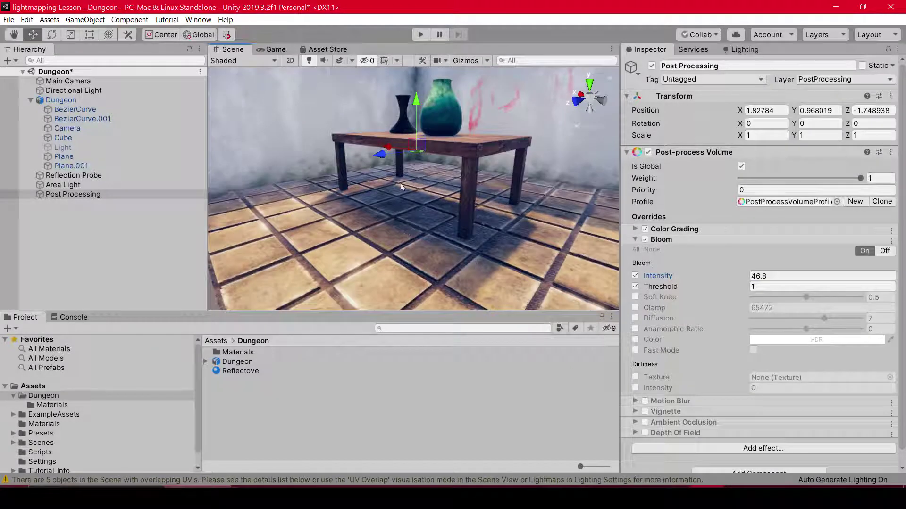
scroll(410, 179, down, 2)
scroll(412, 180, down, 2)
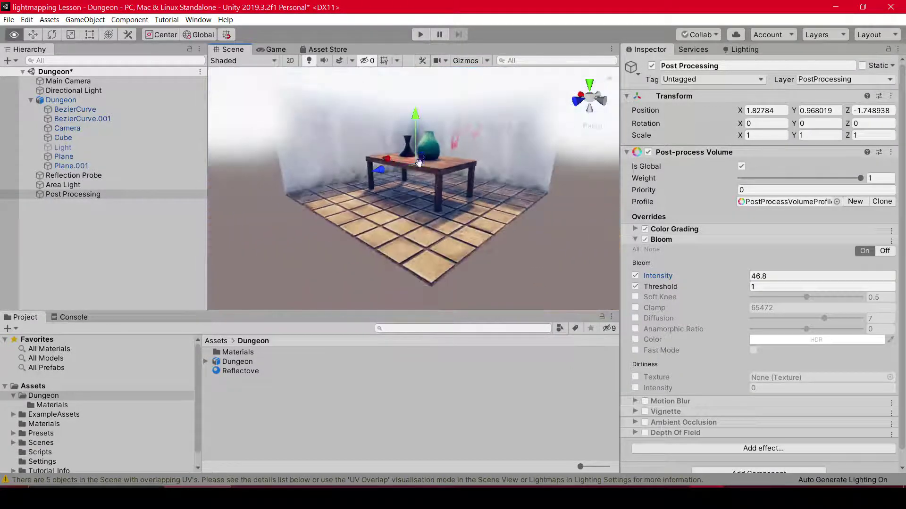
scroll(416, 182, down, 2)
scroll(417, 197, up, 3)
scroll(417, 196, up, 3)
Step: Orbit around the table to check the stronger bloom, then collapse the Bloom settings
mouse_move(417, 197)
alt+mouse_down()
mouse_move(385, 177)
mouse_move(434, 176)
alt+mouse_up()
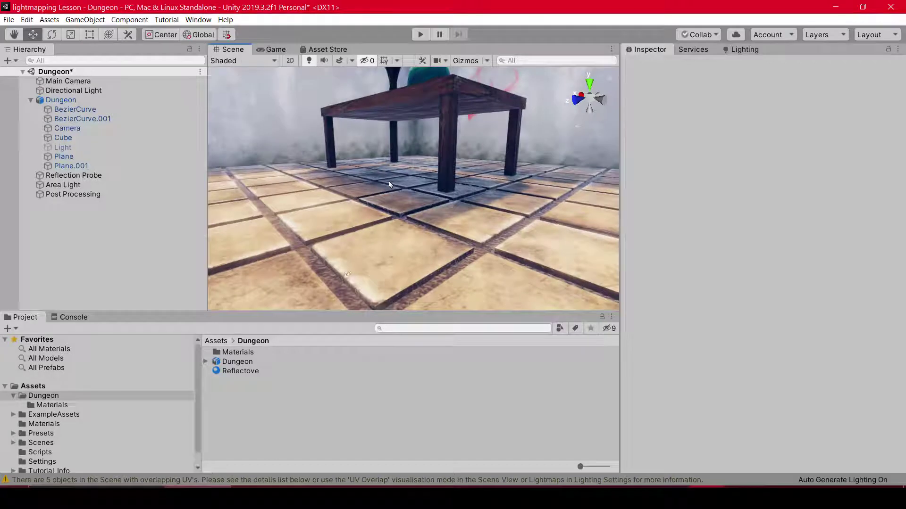
scroll(391, 189, down, 5)
mouse_move(390, 215)
alt+mouse_down()
mouse_move(402, 242)
mouse_move(434, 160)
mouse_move(415, 170)
alt+mouse_up()
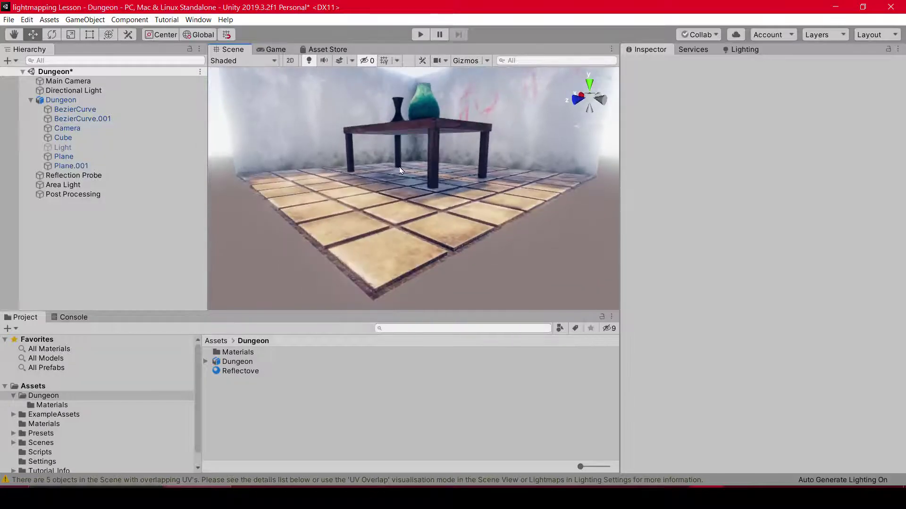
scroll(415, 169, up, 3)
scroll(415, 170, down, 4)
scroll(415, 169, down, 2)
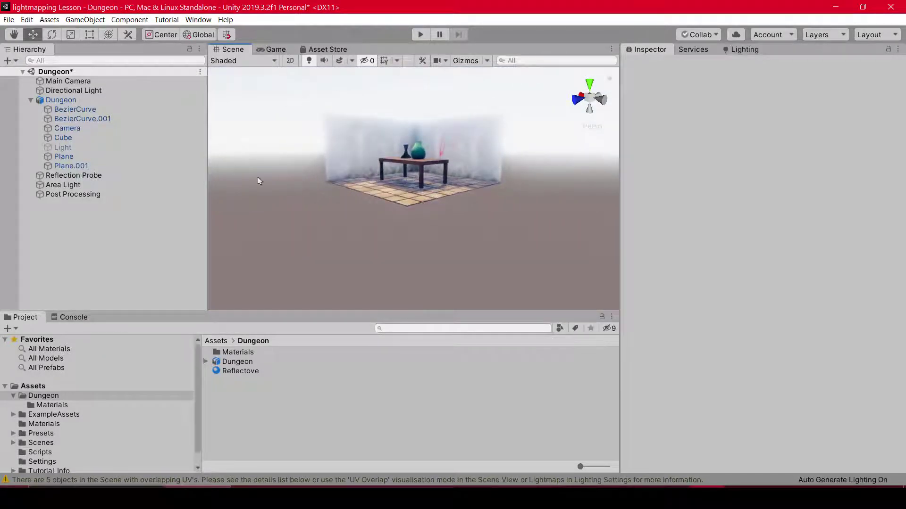
scroll(258, 181, up, 6)
mouse_move(453, 161)
alt+mouse_down()
mouse_move(471, 148)
mouse_move(417, 213)
mouse_move(396, 203)
alt+mouse_up()
click(89, 194)
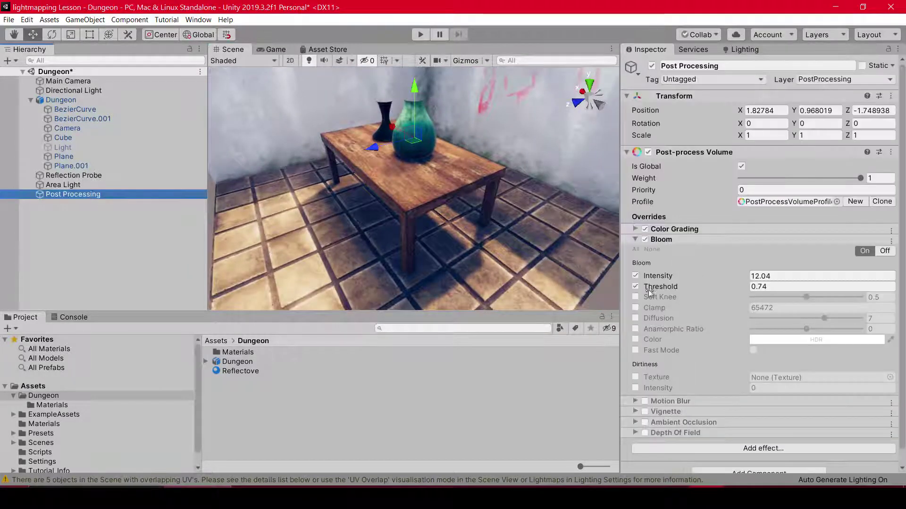
mouse_move(409, 203)
right_down()
mouse_move(413, 230)
mouse_move(420, 222)
right_up()
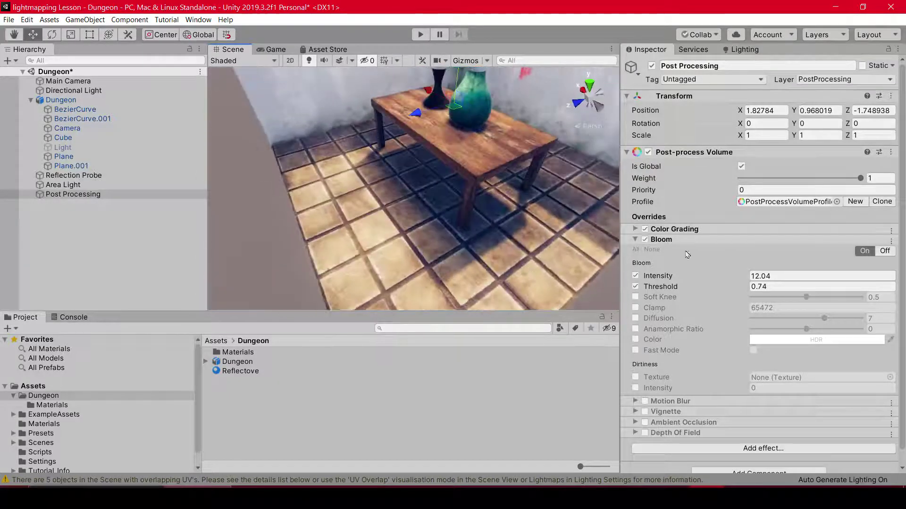
click(663, 240)
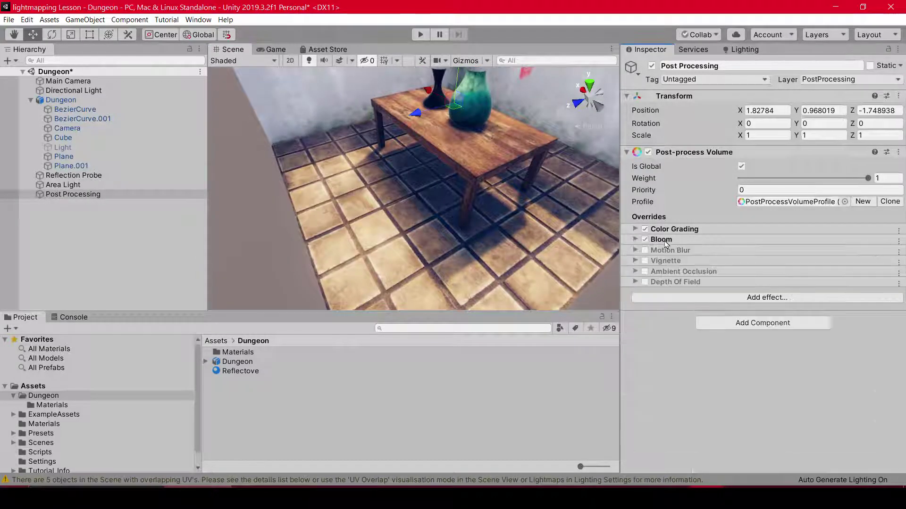
Step: Enable Vignette and set its Intensity to about 0.464
click(645, 262)
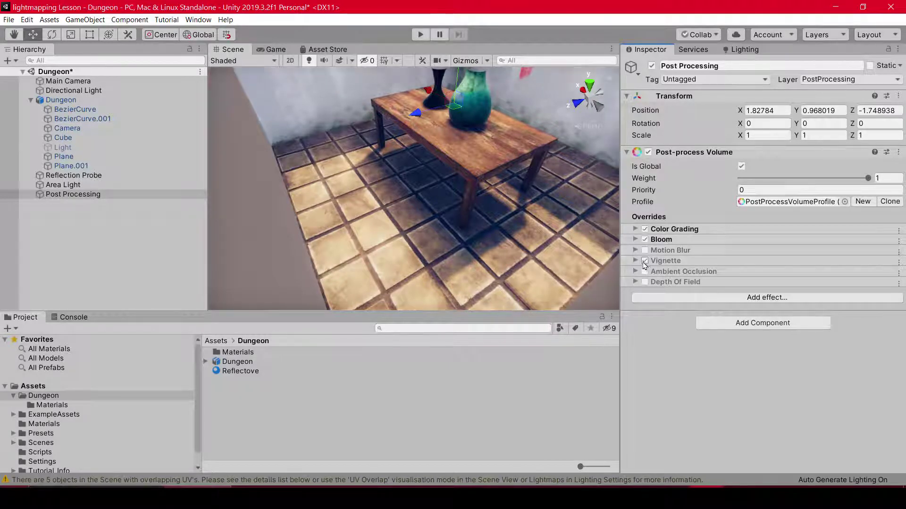
right_drag(425, 210, 444, 213)
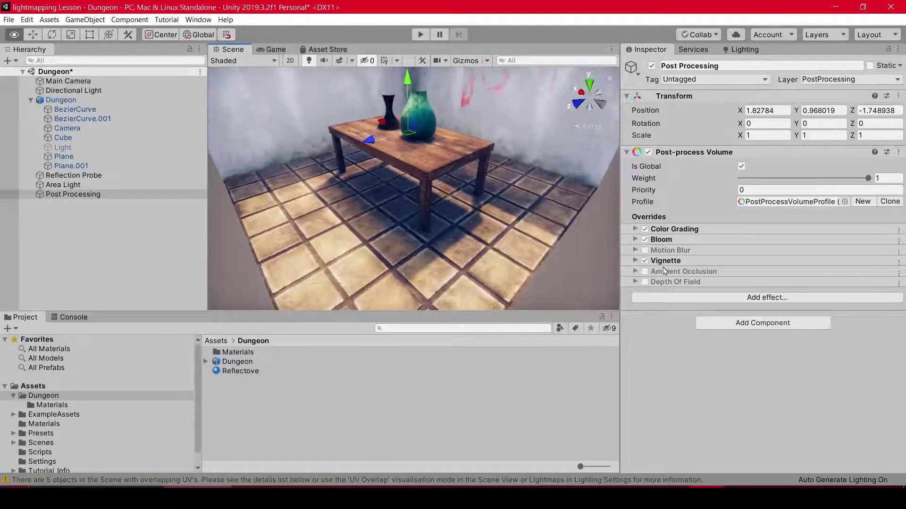
click(675, 262)
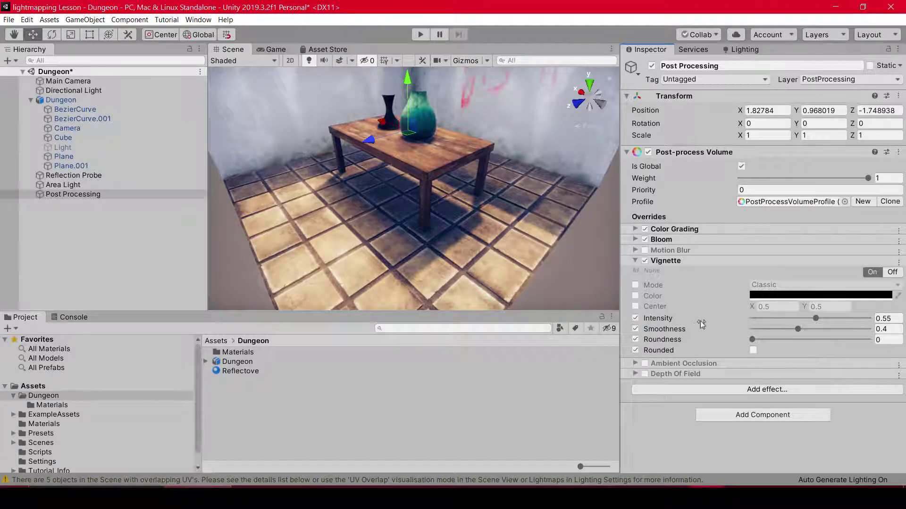
drag(665, 321, 674, 321)
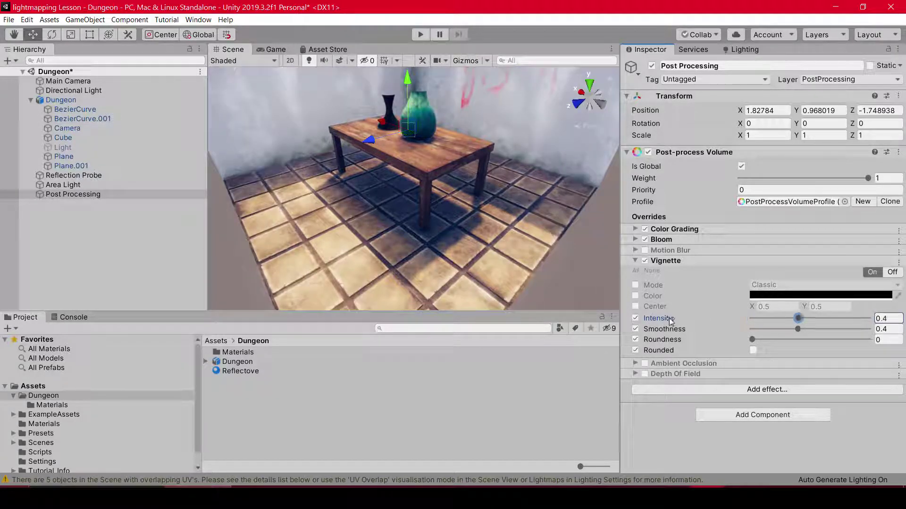
mouse_move(816, 322)
mouse_down()
mouse_move(838, 324)
mouse_move(824, 329)
mouse_up()
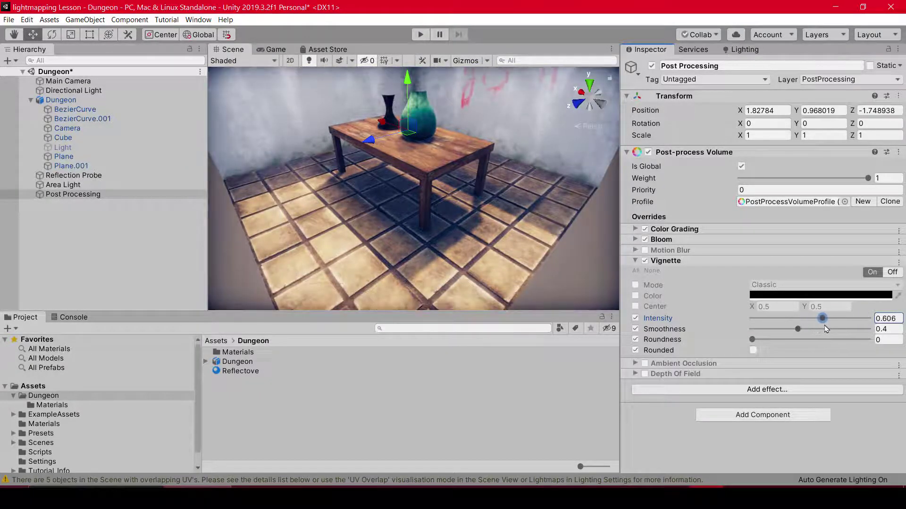
Step: Set Vignette Smoothness to 0.511 and Roundness to 0.715
alt+drag(443, 209, 292, 207)
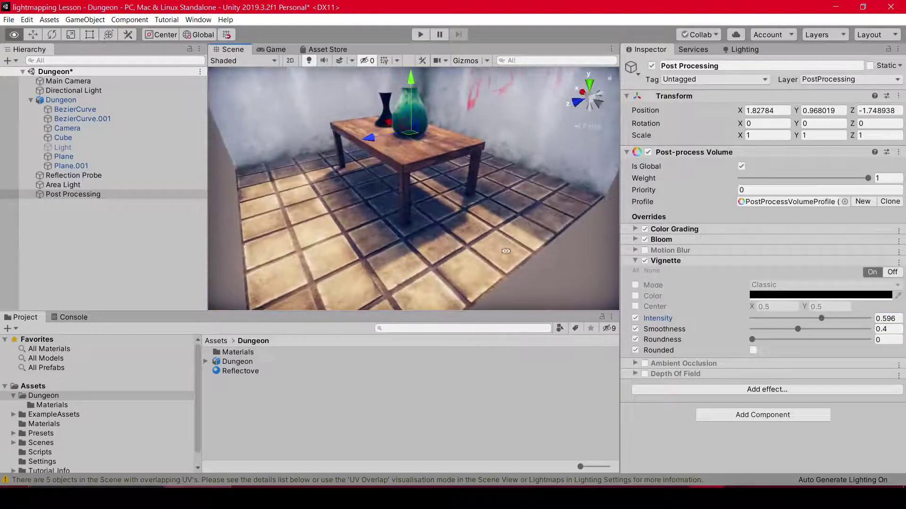
mouse_move(752, 340)
mouse_down()
mouse_move(867, 340)
mouse_move(836, 340)
mouse_move(806, 319)
mouse_move(835, 340)
mouse_up()
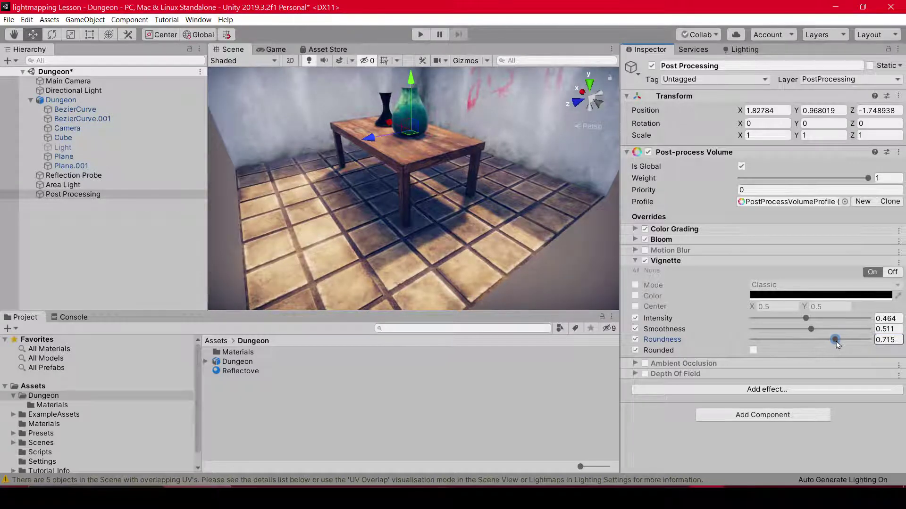
mouse_move(378, 214)
alt+mouse_down()
mouse_move(413, 197)
mouse_move(402, 171)
alt+mouse_up()
Step: Preview the darkened room edges from a level view, then reselect Post Processing
click(605, 251)
scroll(406, 174, up, 2)
scroll(411, 178, up, 2)
scroll(415, 182, up, 2)
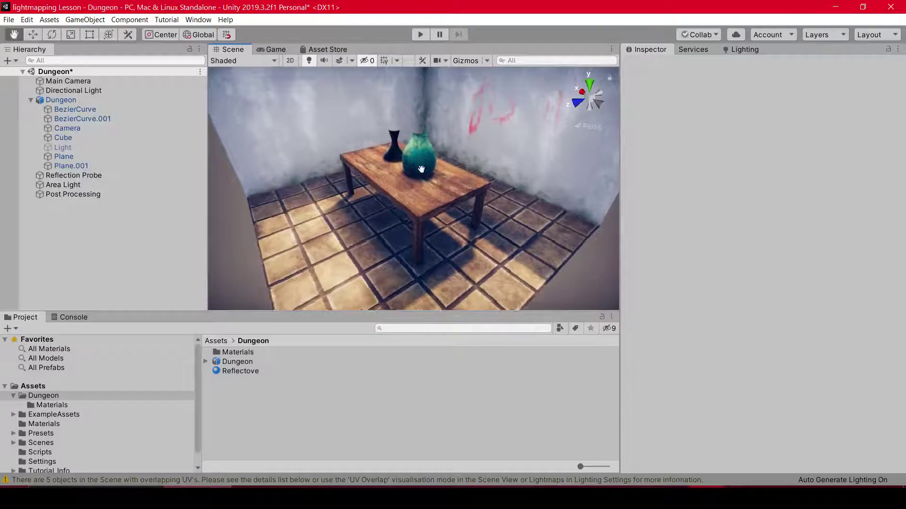
scroll(420, 184, up, 3)
scroll(422, 185, down, 3)
mouse_move(422, 186)
alt+mouse_down()
mouse_move(405, 148)
mouse_move(415, 179)
alt+mouse_up()
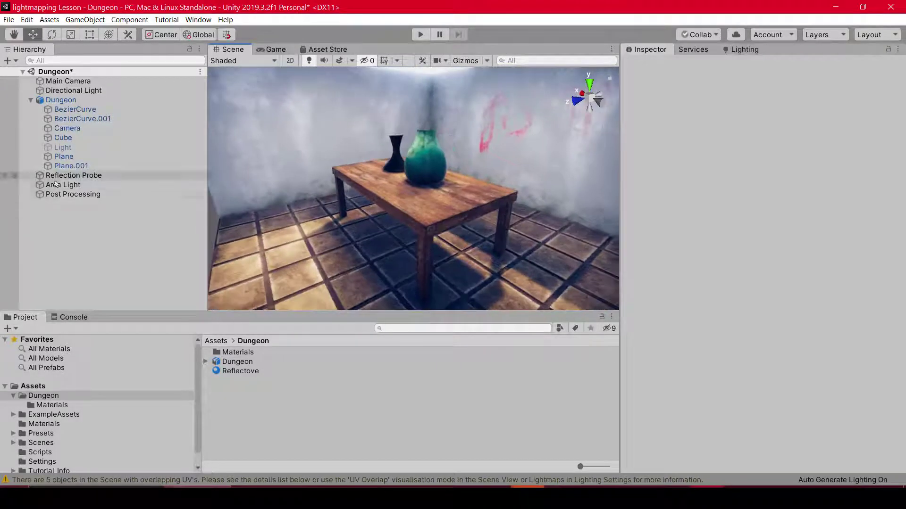
click(123, 195)
Step: Collapse Vignette and enable Ambient Occlusion on the volume, previewing it in the scene
click(669, 263)
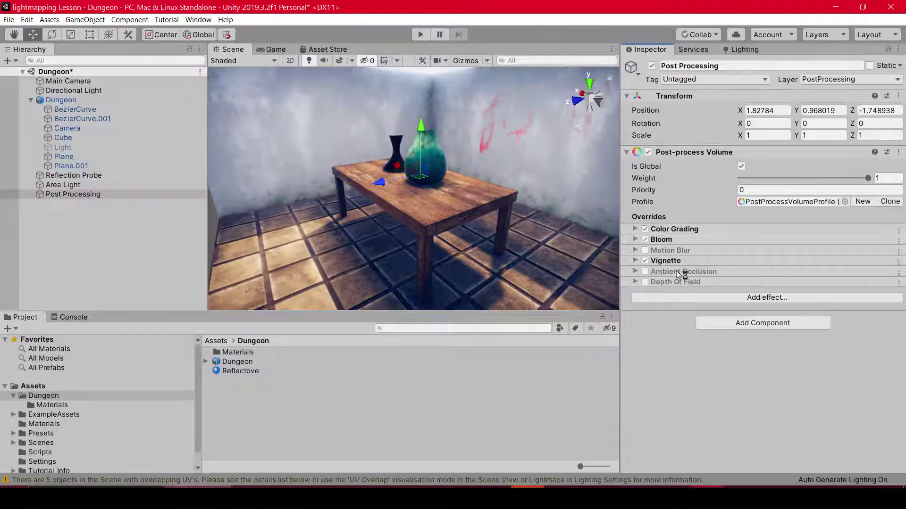
click(645, 272)
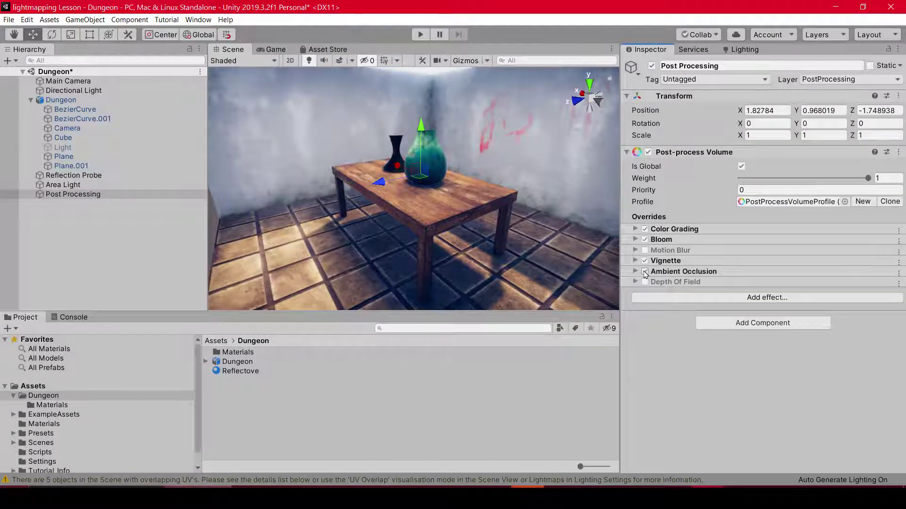
click(673, 272)
mouse_move(464, 244)
middle_down()
mouse_move(484, 225)
mouse_move(456, 211)
middle_up()
click(603, 287)
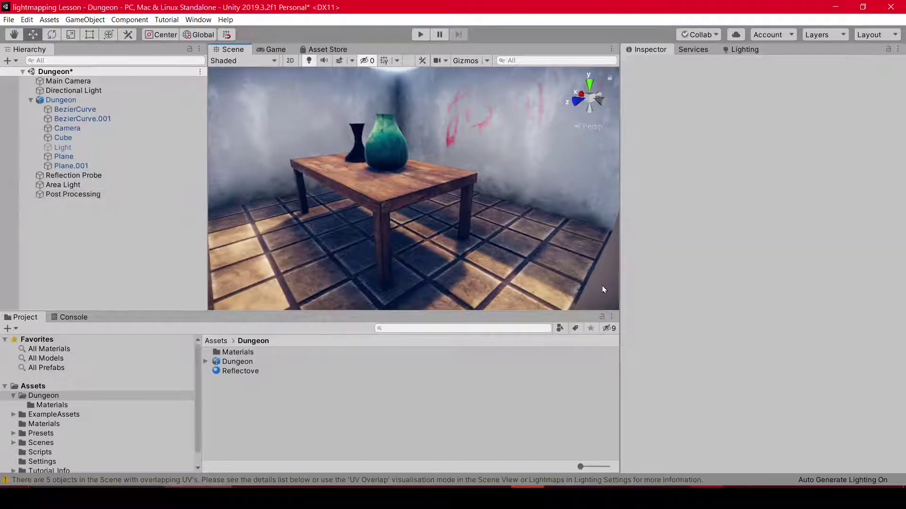
click(73, 176)
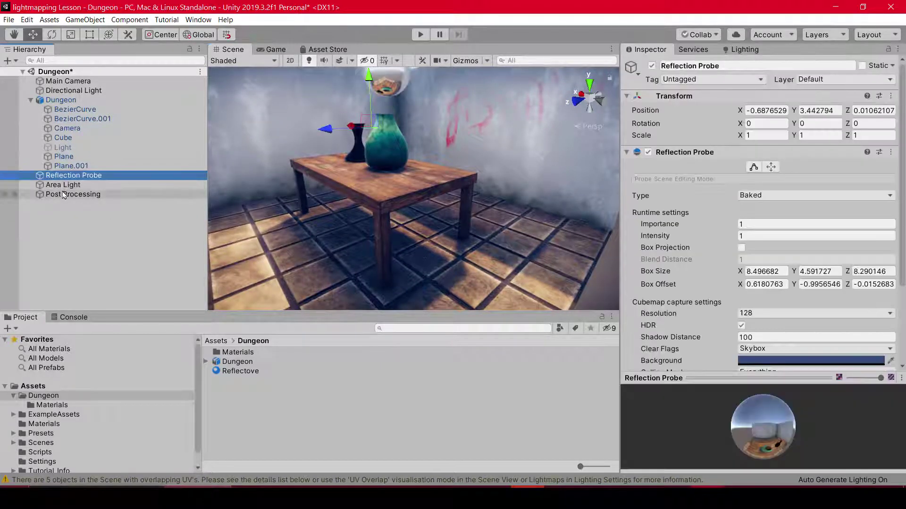
click(73, 194)
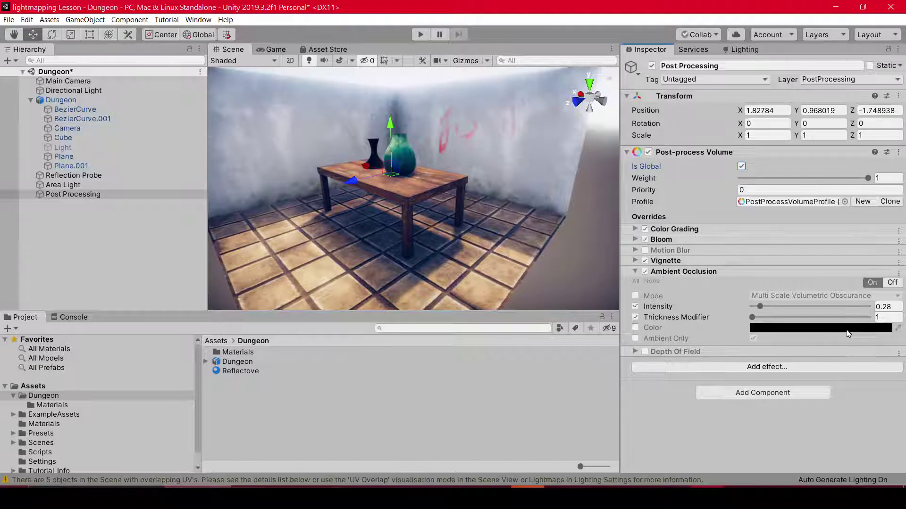
Step: Override the Ambient Occlusion colour with a dark blue 1F1E87
click(635, 327)
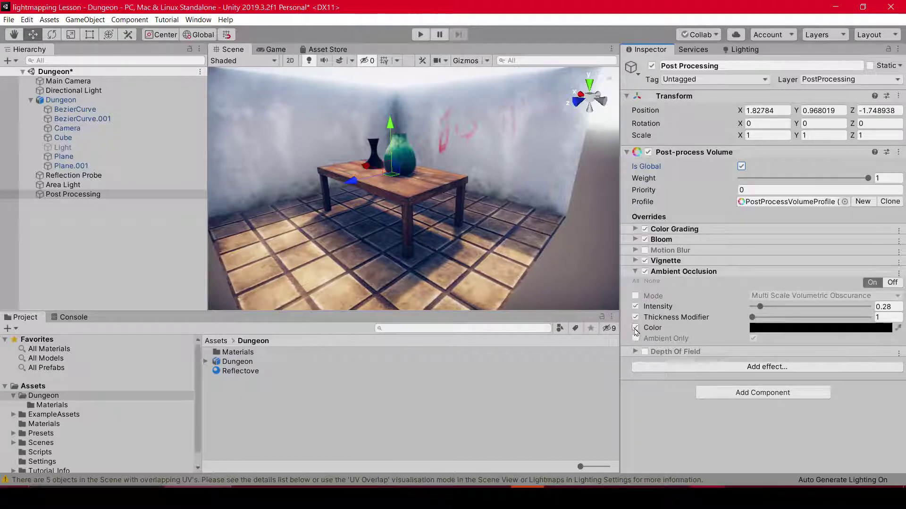
click(861, 327)
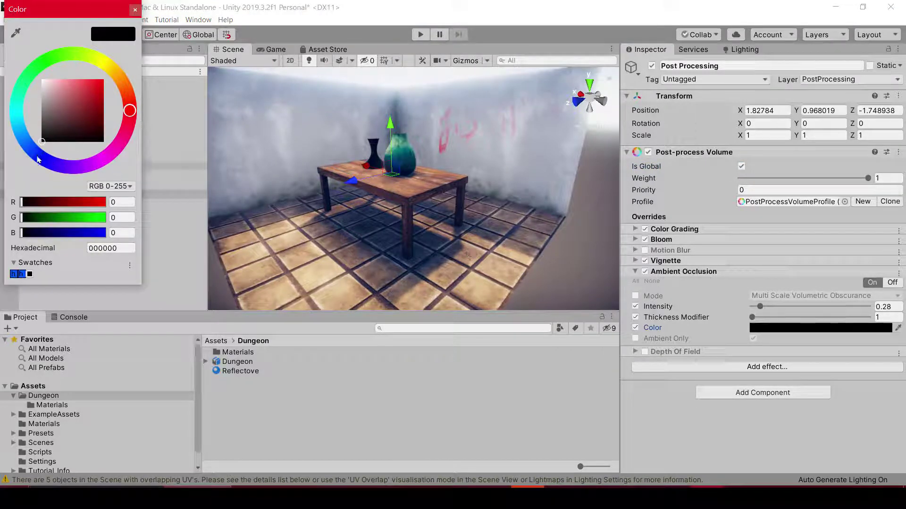
click(38, 159)
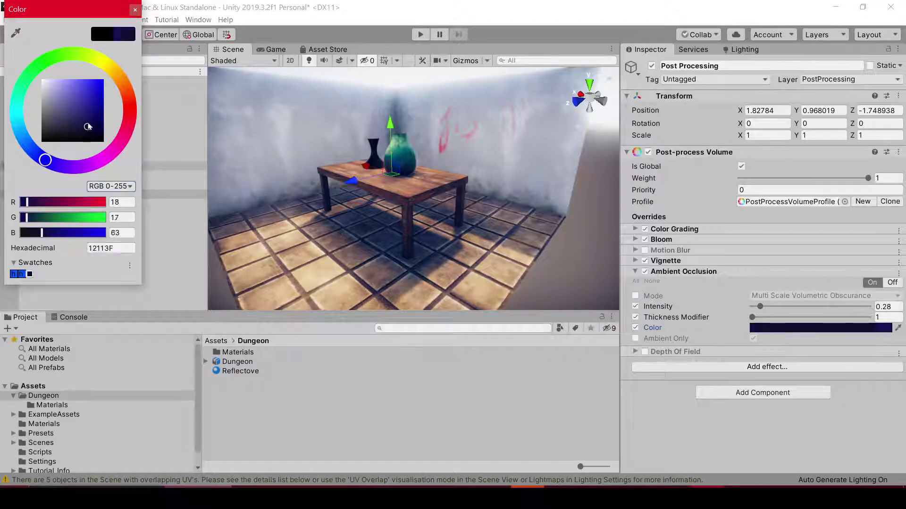
mouse_move(83, 136)
mouse_down()
mouse_move(102, 95)
mouse_move(86, 79)
mouse_move(93, 122)
mouse_up()
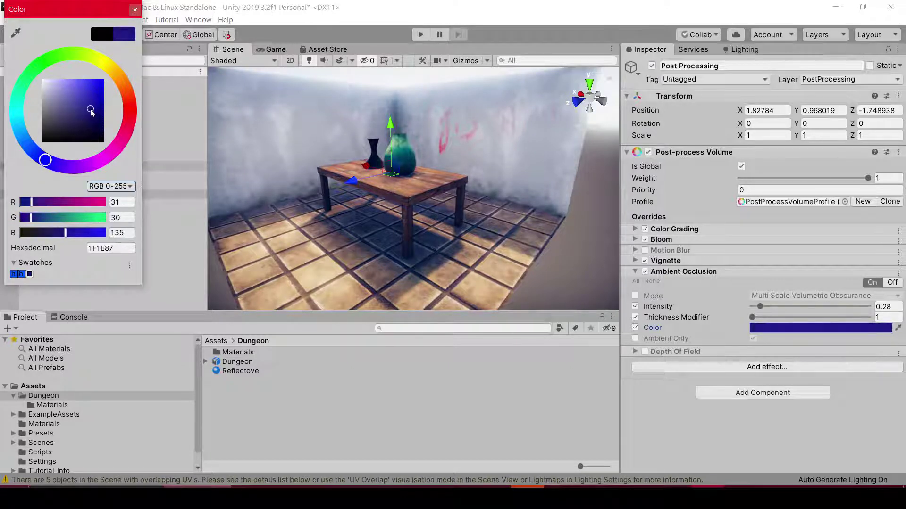
mouse_move(353, 194)
alt+mouse_down()
mouse_move(353, 177)
mouse_move(351, 201)
mouse_move(376, 196)
alt+mouse_up()
Step: Tick the Depth Of Field override, then switch it back off
click(75, 195)
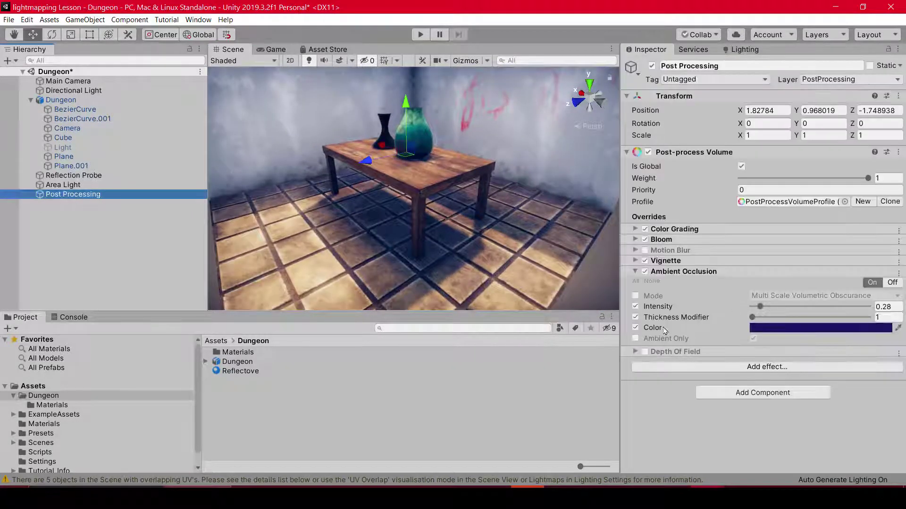
click(644, 353)
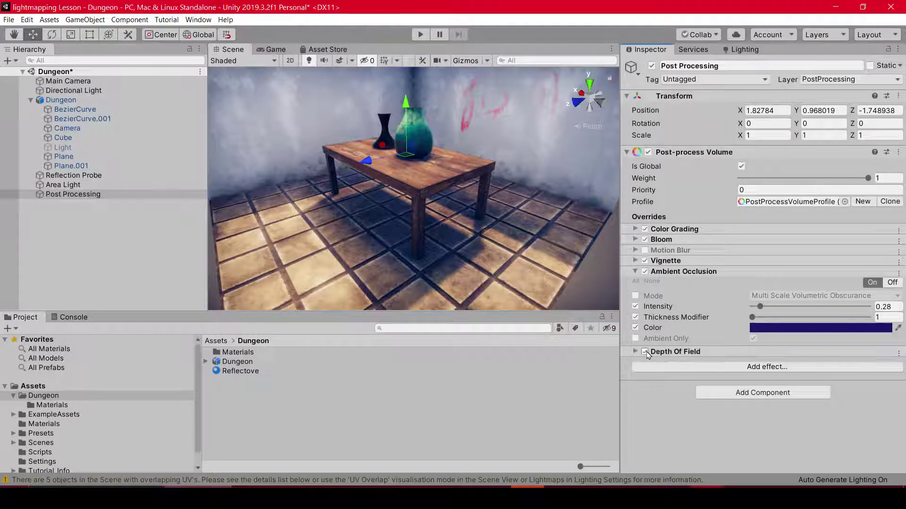
click(645, 352)
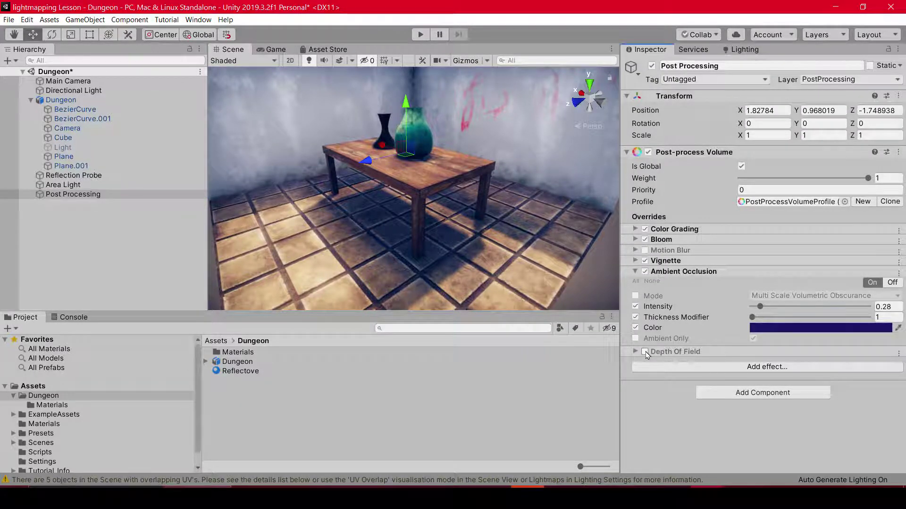
Step: Add a Unity Chromatic Aberration effect to the volume and reselect Post Processing
click(757, 368)
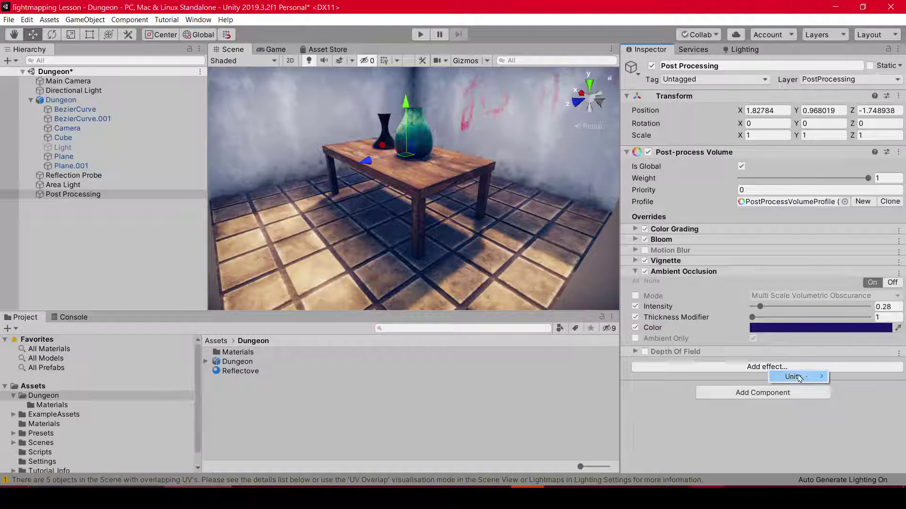
mouse_move(808, 379)
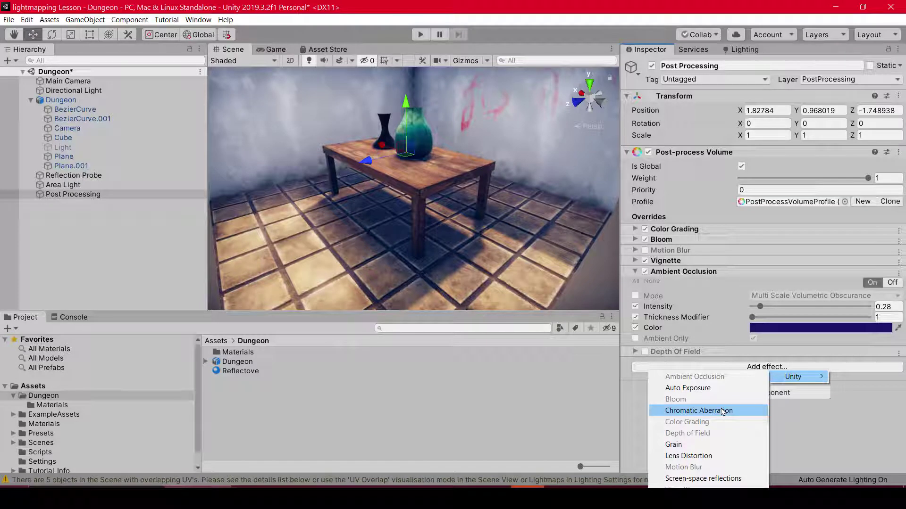
click(723, 412)
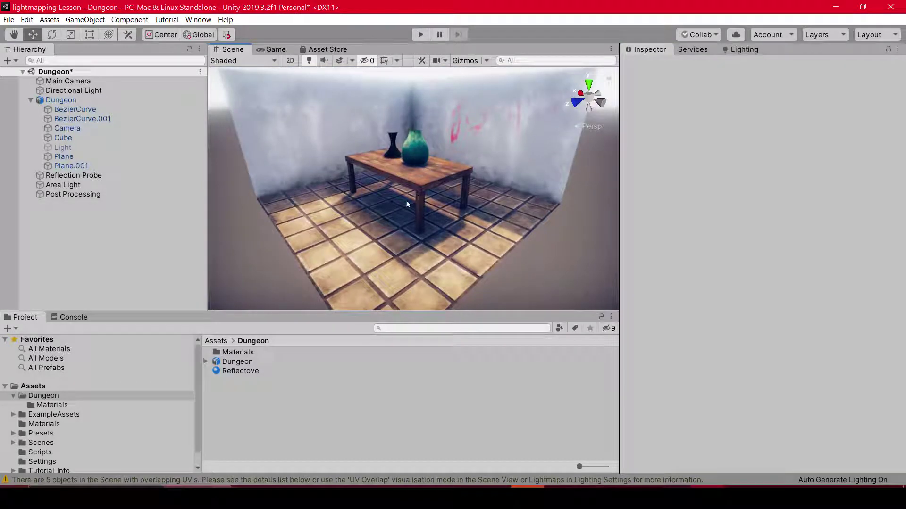
right_drag(391, 172, 402, 177)
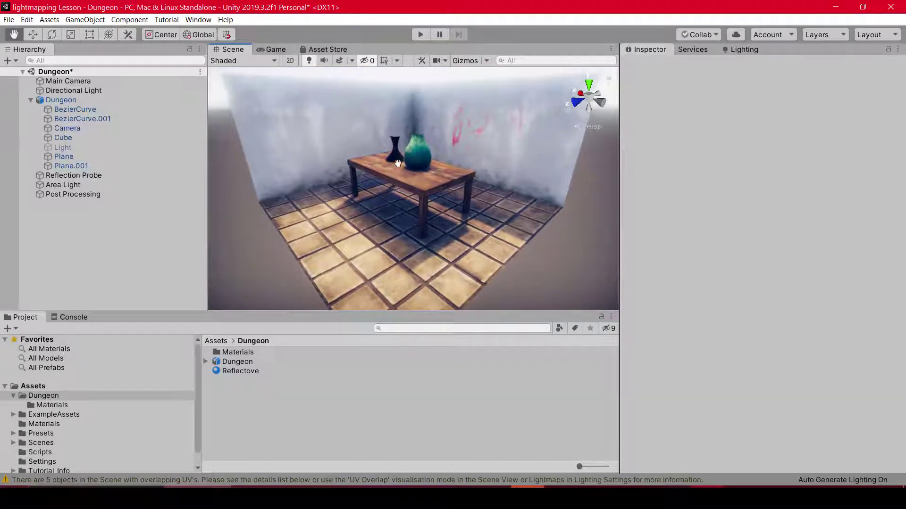
click(113, 194)
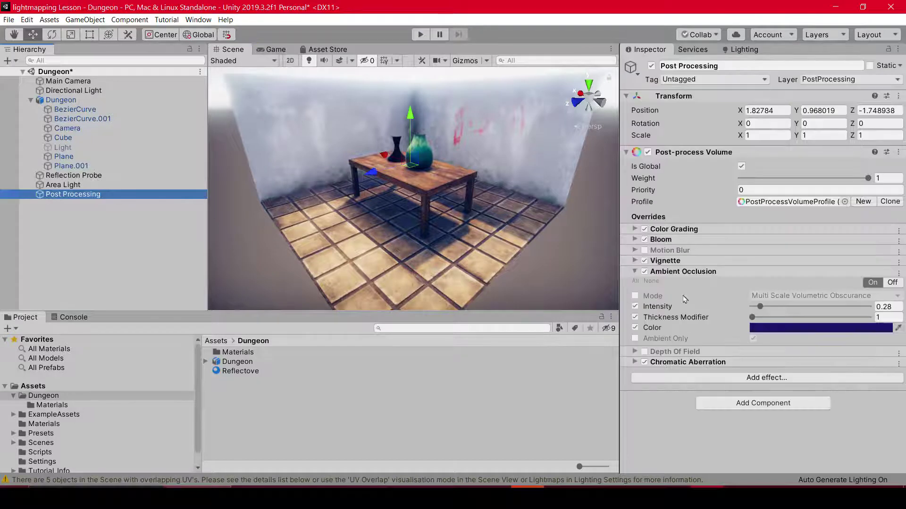
Step: Enable the Chromatic Aberration Intensity override and set it to about 0.329
click(675, 362)
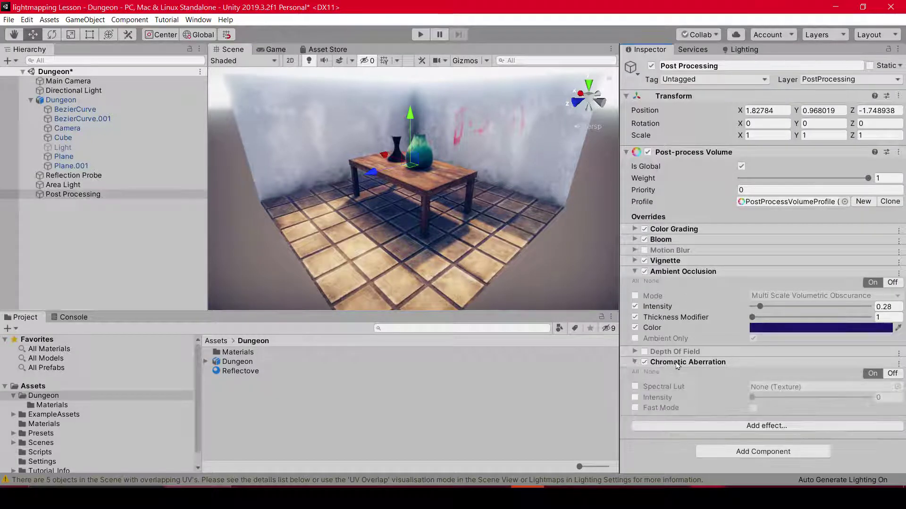
click(635, 397)
drag(752, 398, 849, 410)
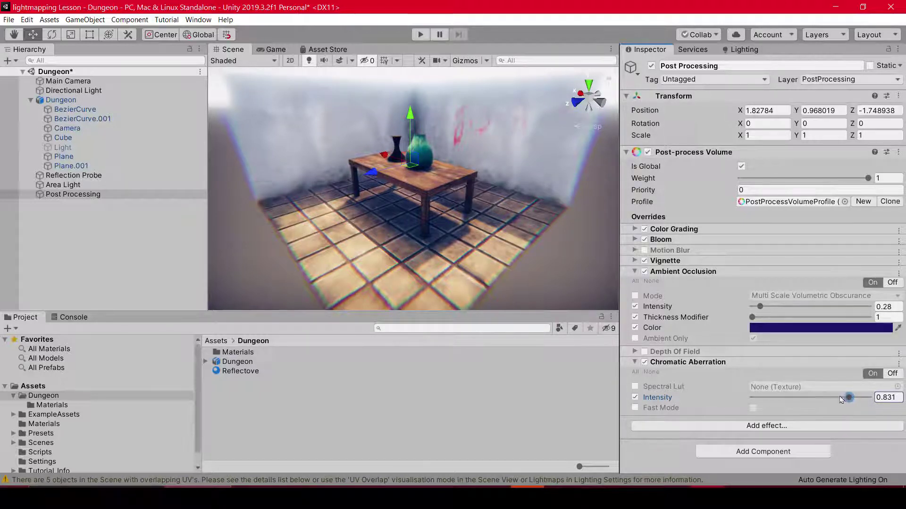
mouse_move(842, 399)
mouse_down()
mouse_move(778, 397)
mouse_move(790, 370)
mouse_up()
Step: Orbit around the table to check the colour fringing, then reselect Post Processing
alt+drag(425, 198, 298, 171)
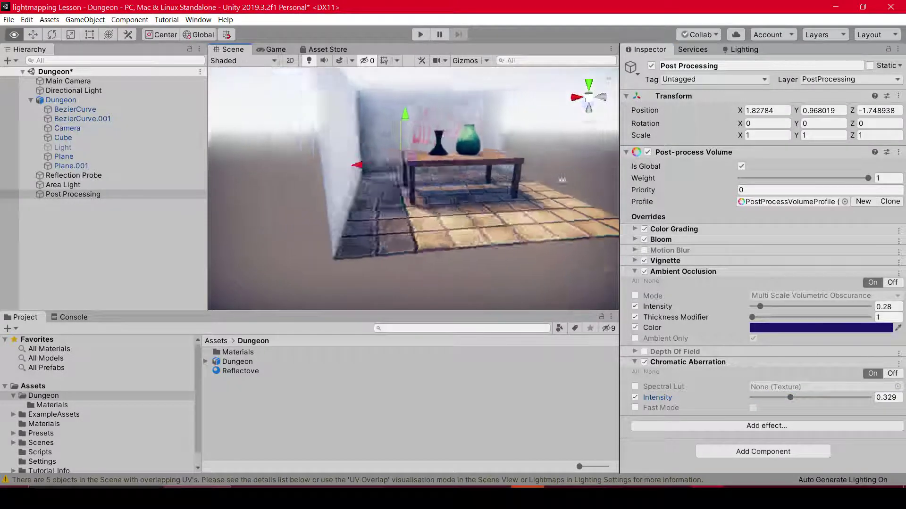
click(371, 188)
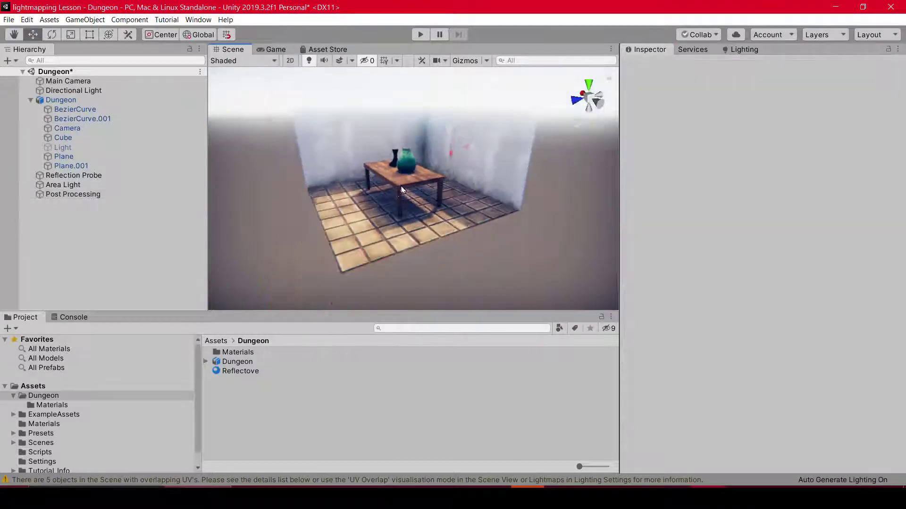
scroll(370, 189, up, 5)
alt+drag(371, 189, 400, 180)
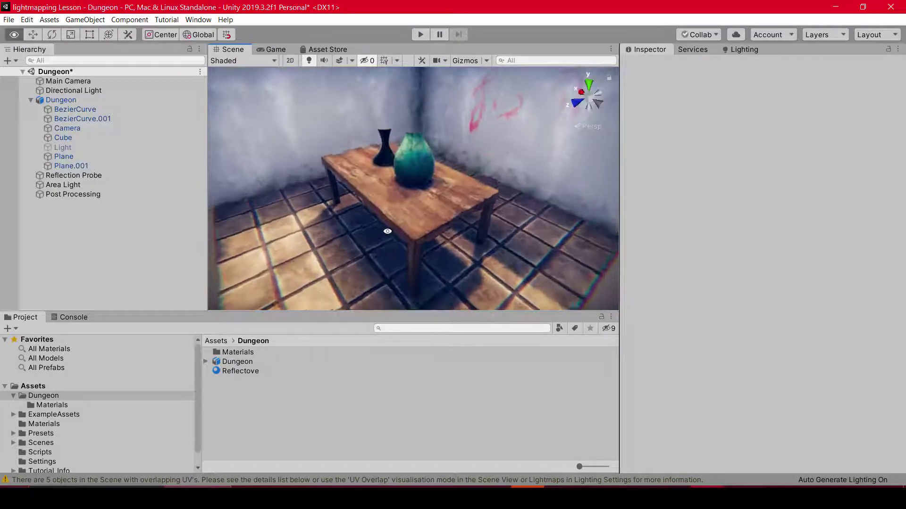
scroll(401, 184, down, 5)
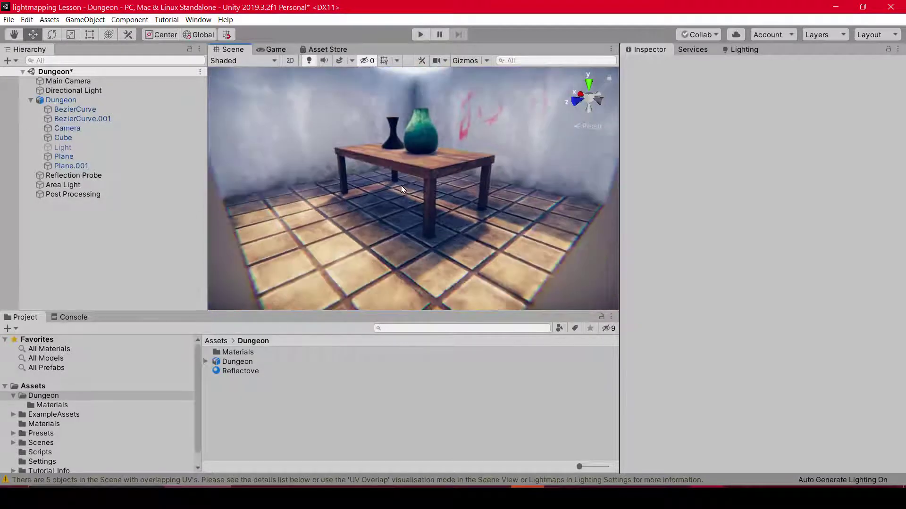
mouse_move(402, 185)
alt+mouse_down()
mouse_move(378, 203)
mouse_move(480, 210)
mouse_move(453, 245)
alt+mouse_up()
scroll(479, 210, up, 3)
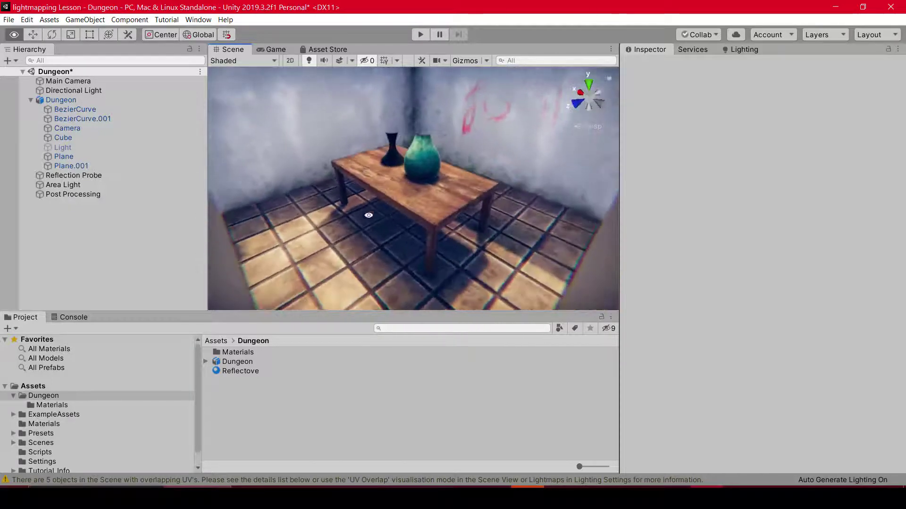
click(73, 194)
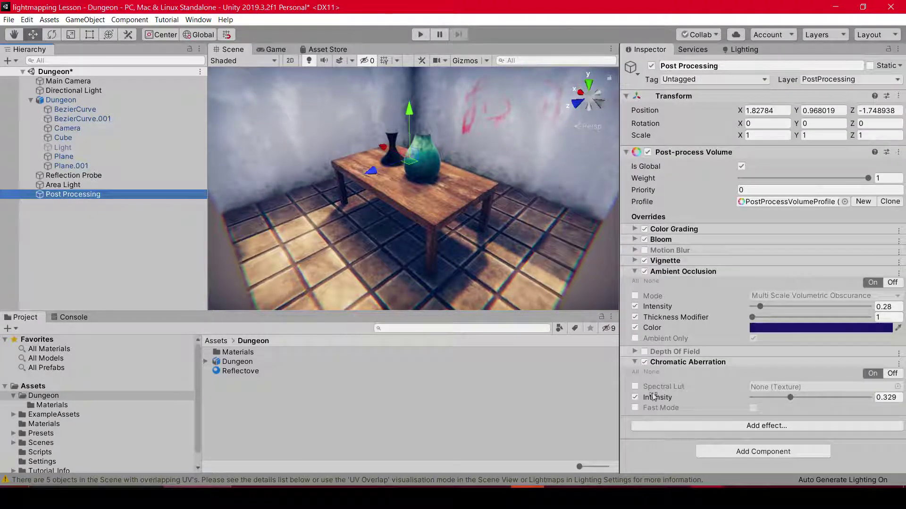
Step: Add a Grain effect and enable its Intensity override with a slight increase
click(765, 427)
mouse_move(799, 436)
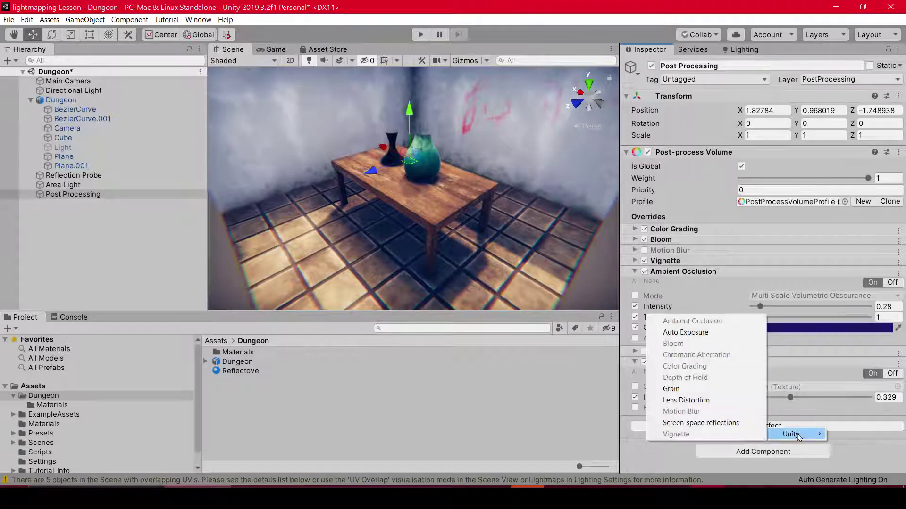
click(681, 389)
click(686, 421)
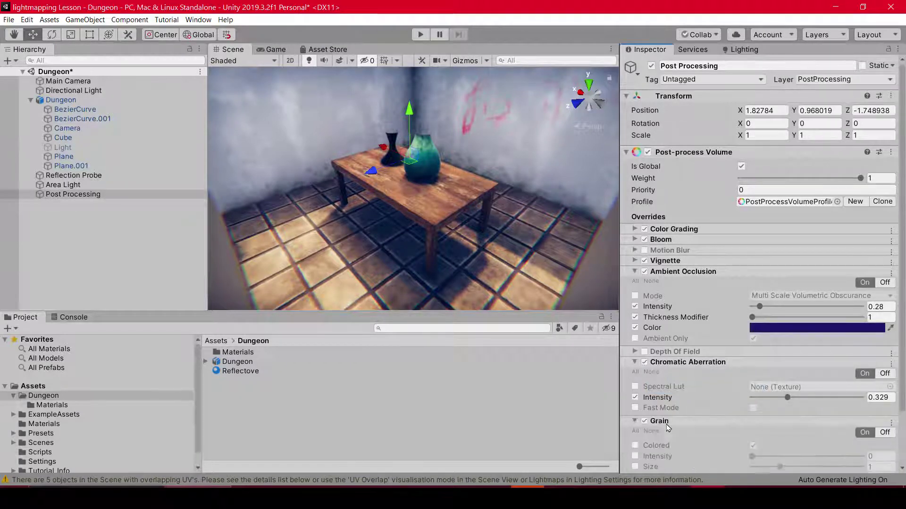
scroll(675, 405, down, 2)
click(634, 395)
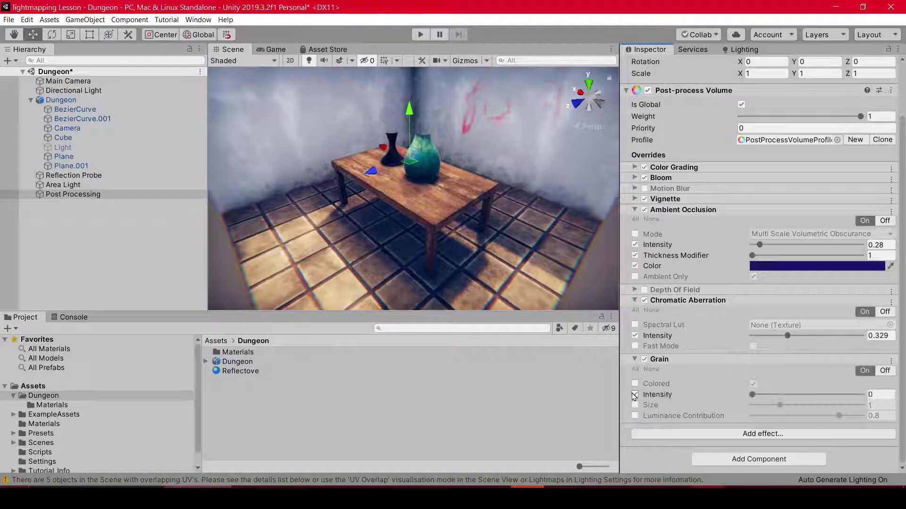
mouse_move(753, 395)
mouse_down()
mouse_move(794, 396)
mouse_move(766, 405)
mouse_up()
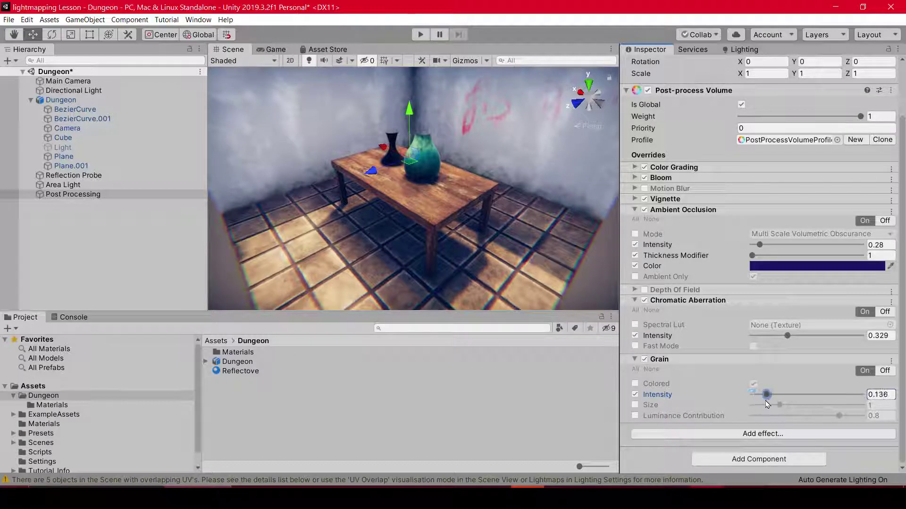
Step: Push Grain intensity up to the maximum of 1 and view the table
alt+drag(359, 189, 542, 269)
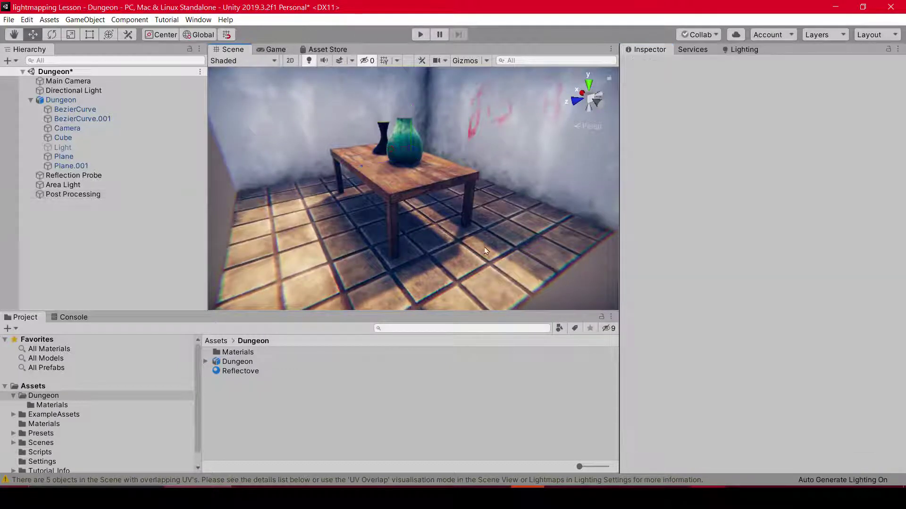
alt+drag(486, 251, 384, 202)
scroll(382, 208, up, 3)
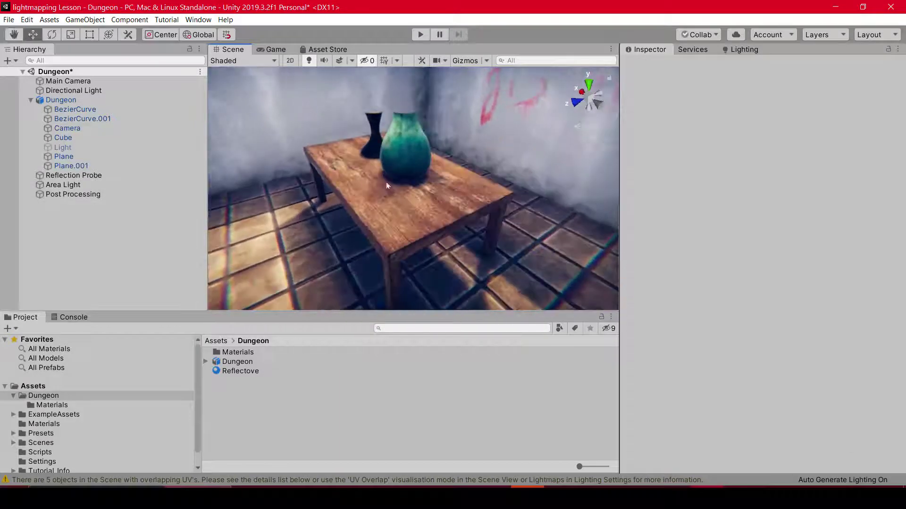
scroll(389, 183, up, 5)
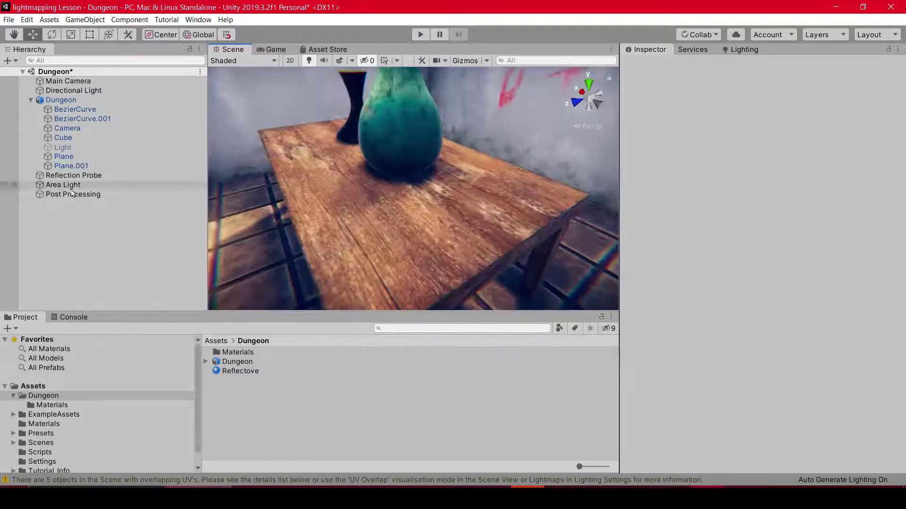
click(73, 194)
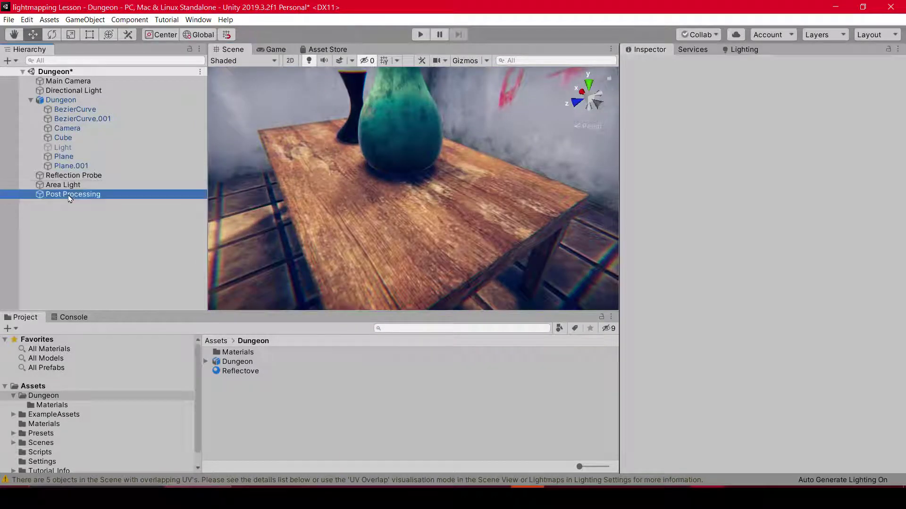
drag(768, 458, 896, 453)
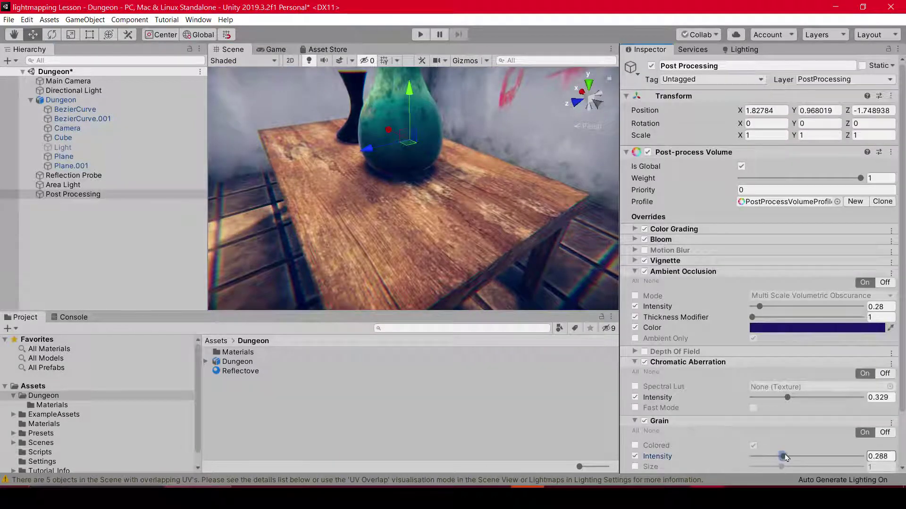
alt+drag(415, 189, 497, 183)
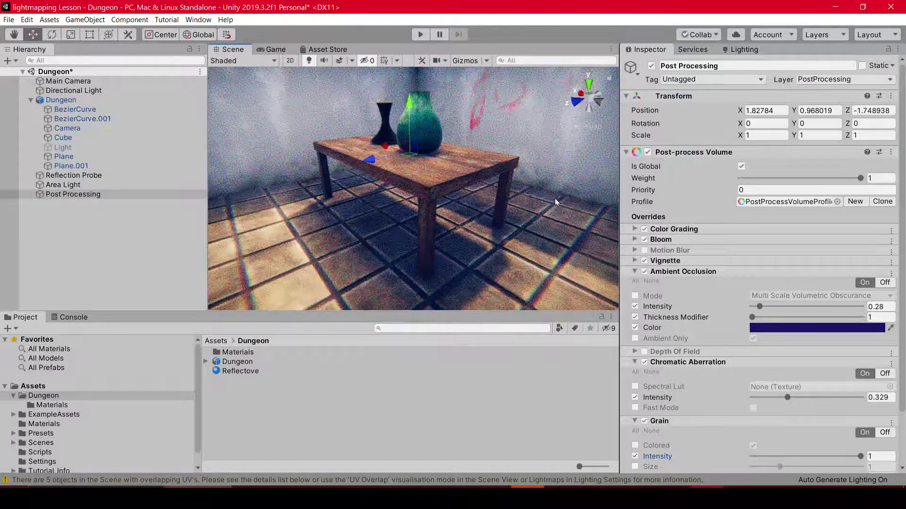
scroll(707, 451, down, 3)
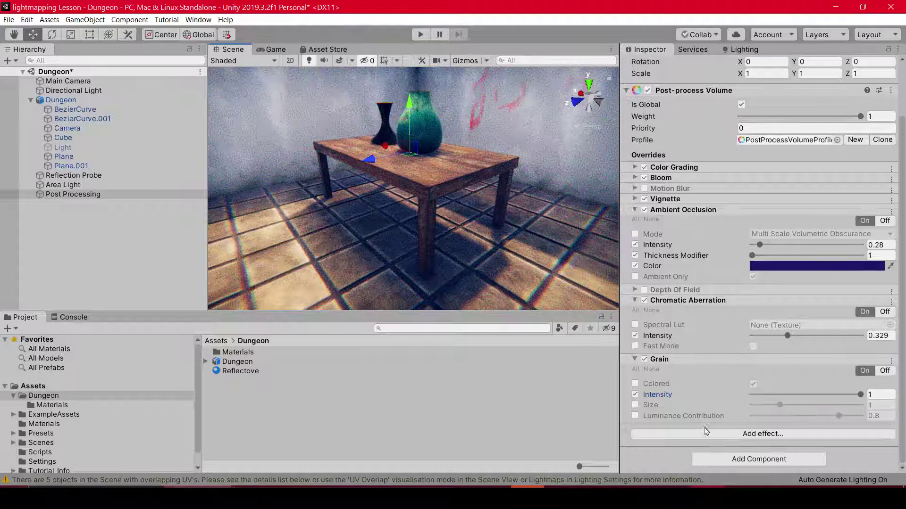
Step: Override Colored to make the grain monochrome, and drop intensity to 0
click(635, 395)
click(635, 384)
click(753, 384)
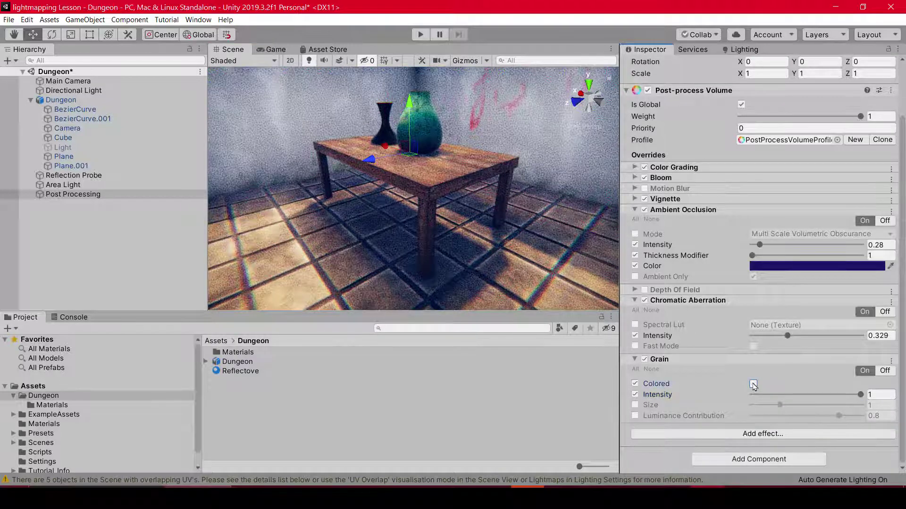
drag(857, 399, 802, 398)
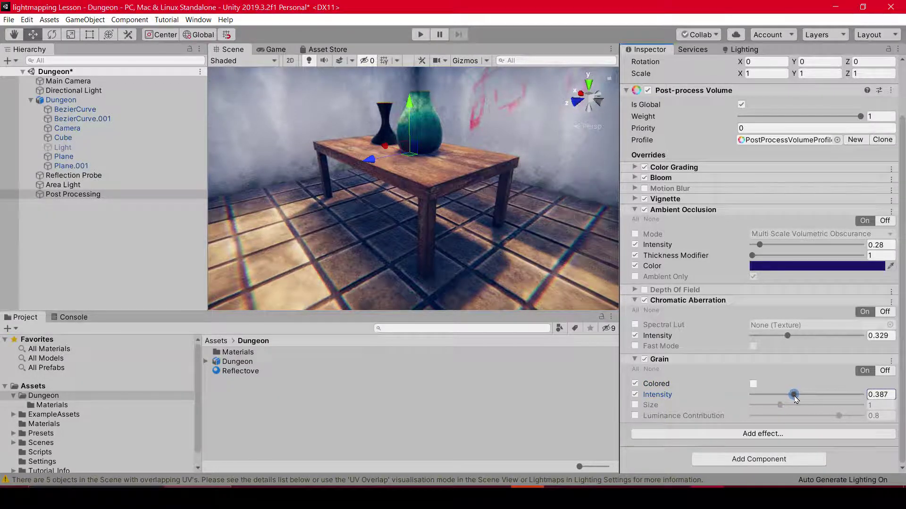
drag(789, 400, 739, 401)
Step: Reselect Post Processing and raise Grain intensity to 0.239
alt+drag(486, 253, 557, 301)
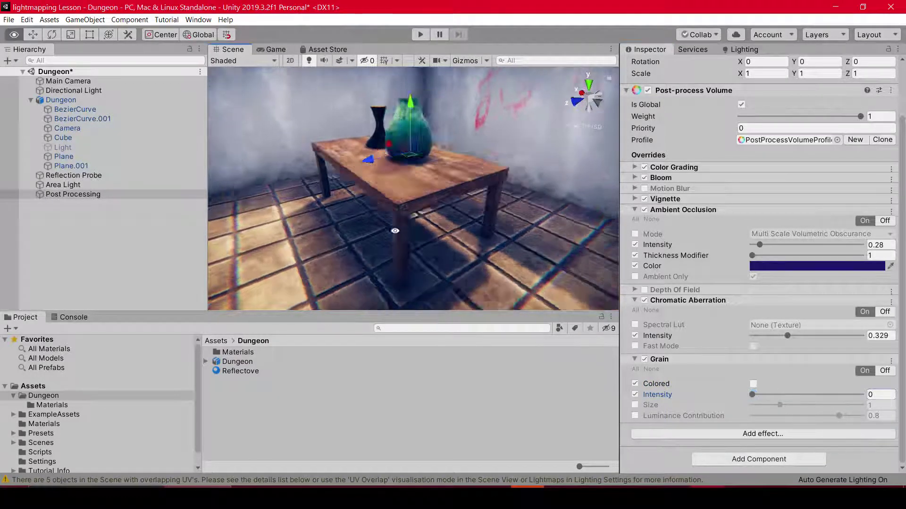
click(558, 301)
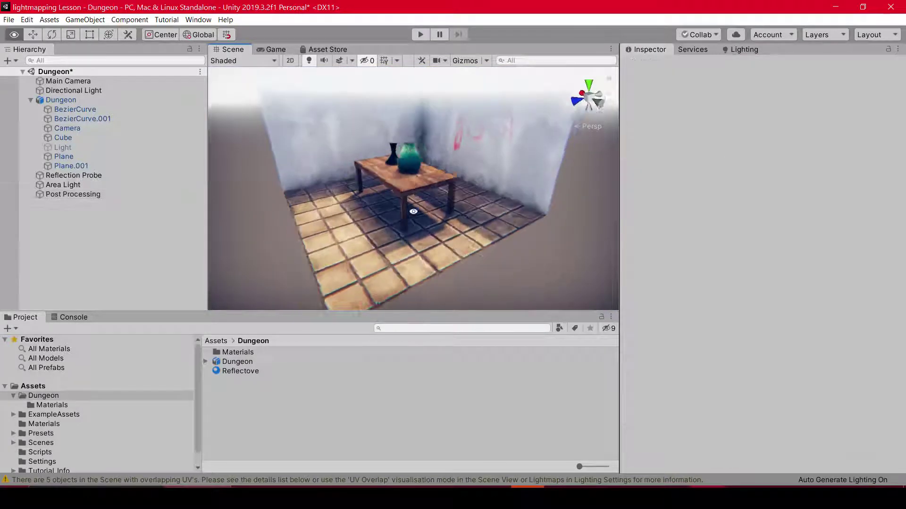
alt+drag(558, 301, 449, 245)
click(92, 195)
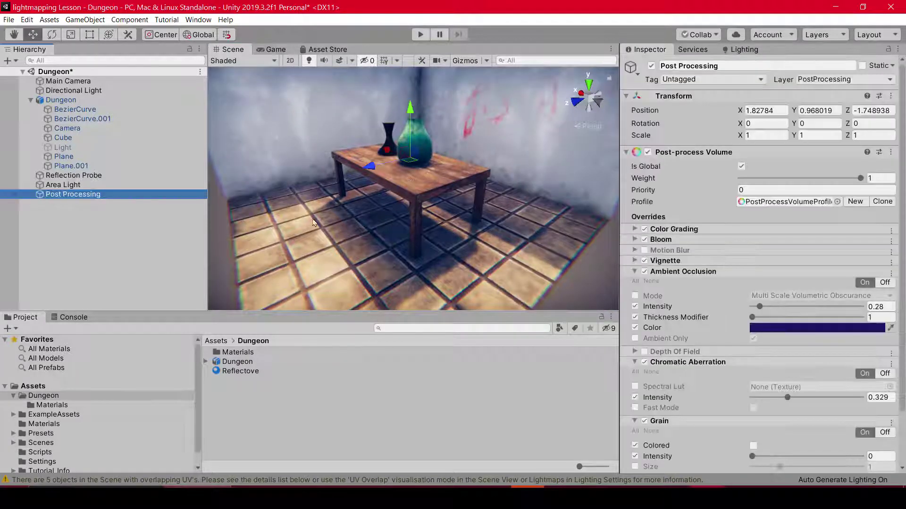
drag(758, 457, 779, 461)
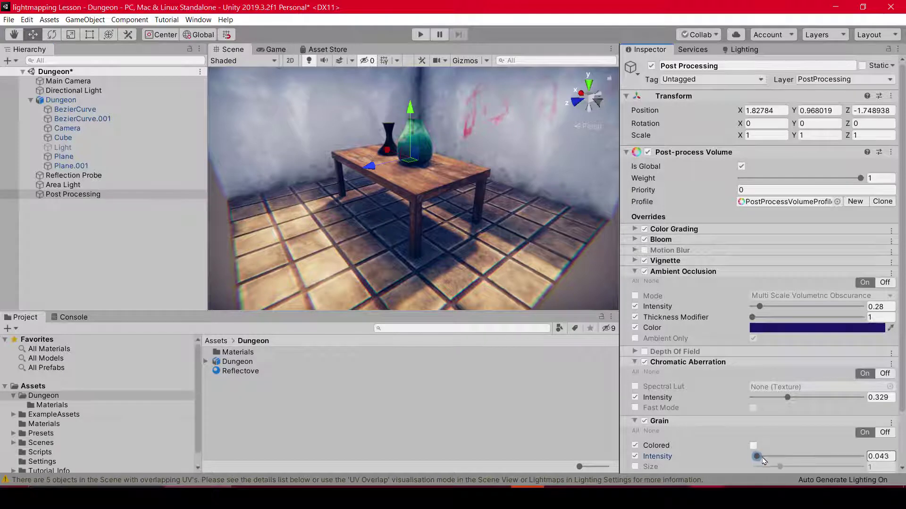
Step: Orbit and zoom around the table and teal vase to examine the film grain
click(592, 285)
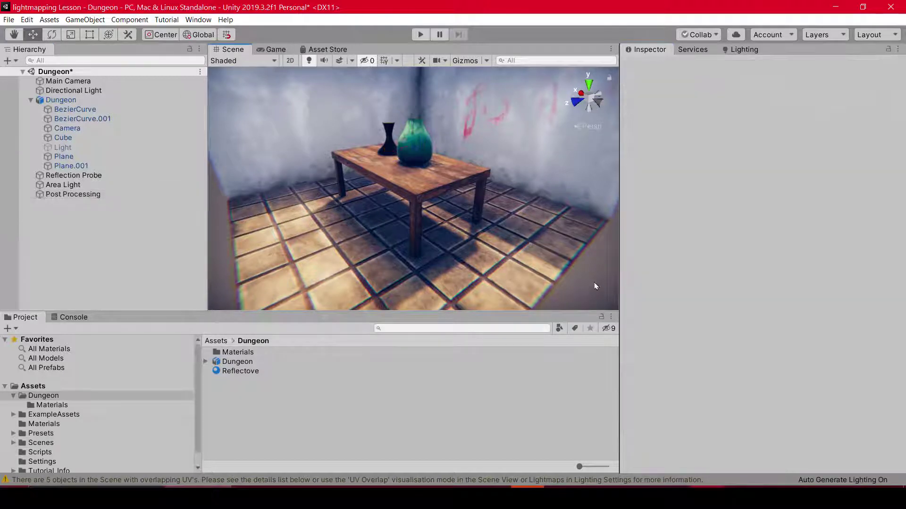
alt+drag(575, 281, 600, 238)
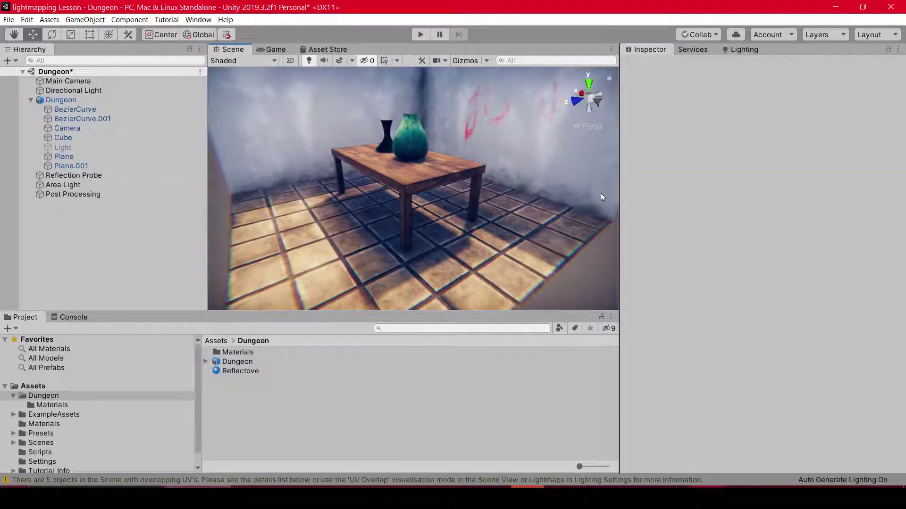
alt+drag(494, 224, 356, 175)
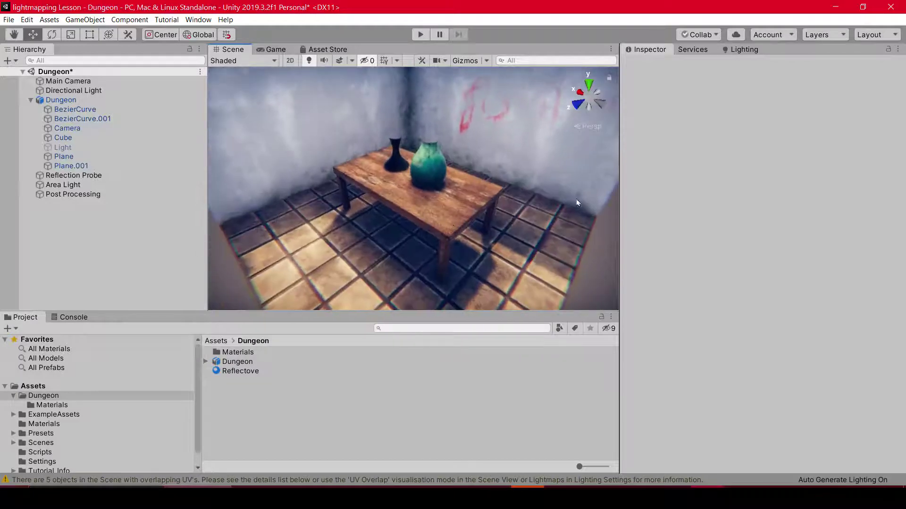
scroll(476, 168, up, 5)
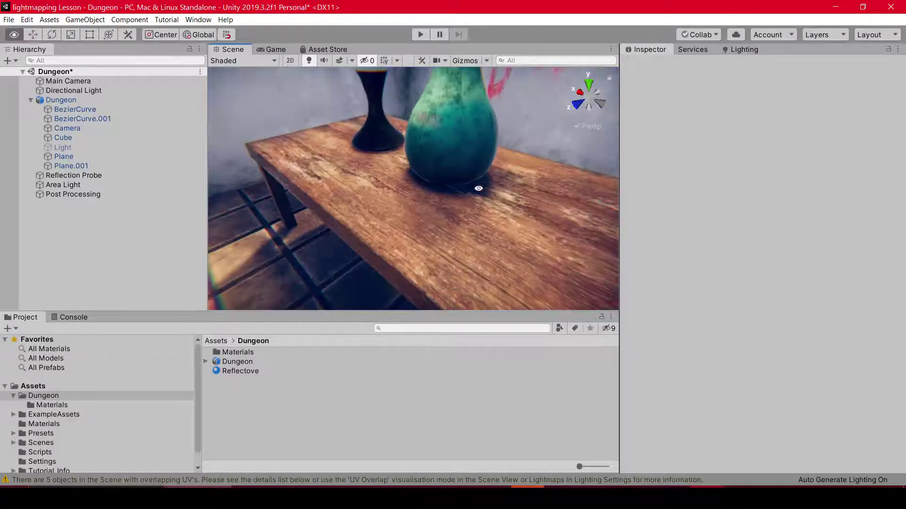
alt+drag(462, 151, 454, 208)
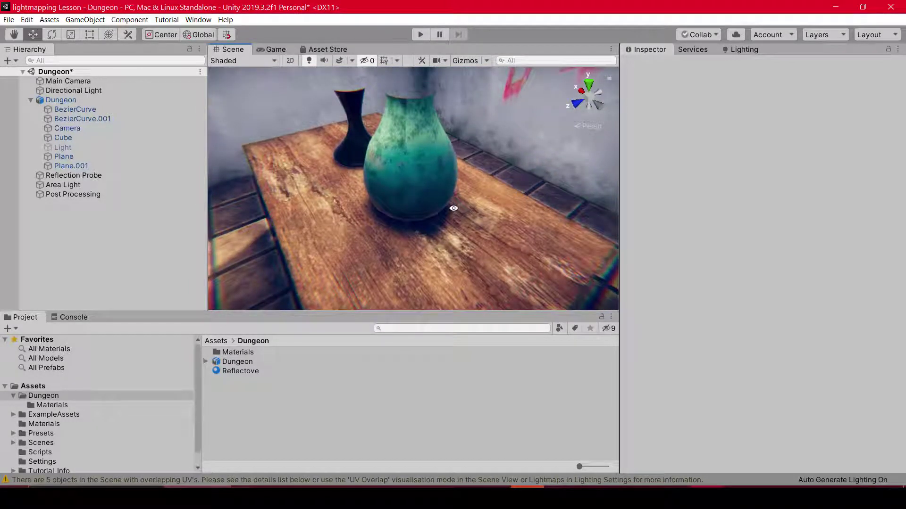
scroll(462, 234, down, 5)
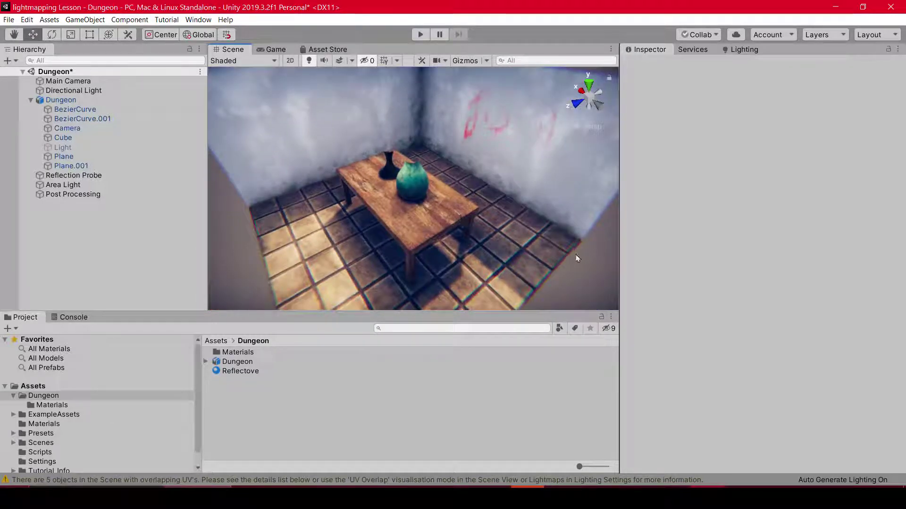
alt+drag(578, 259, 533, 227)
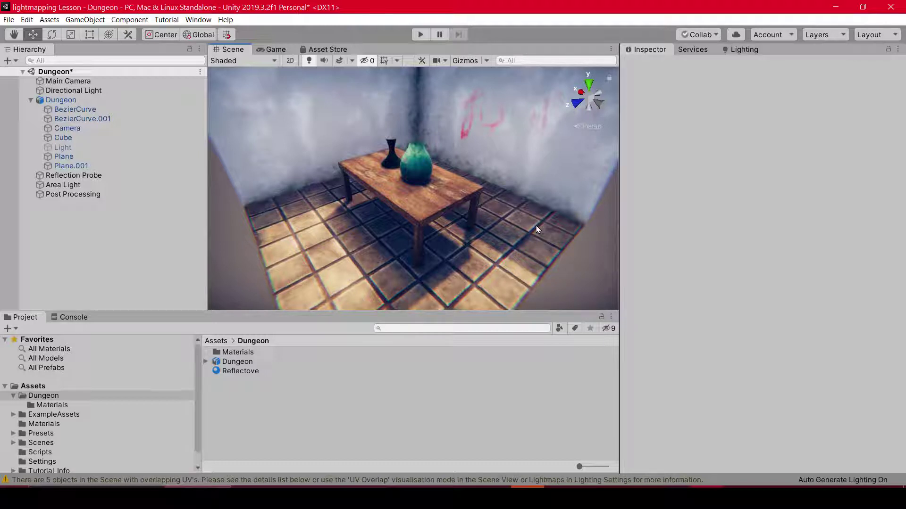
scroll(425, 171, down, 3)
scroll(429, 171, up, 3)
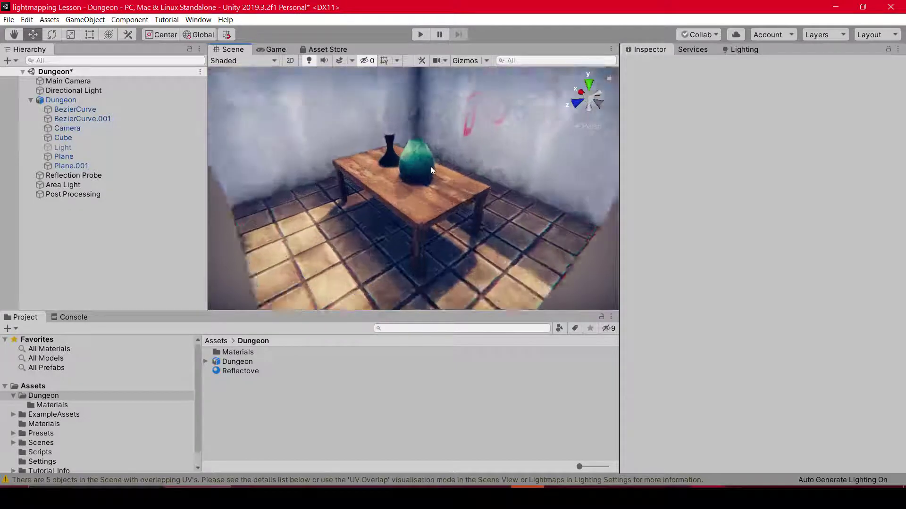
scroll(434, 172, up, 2)
scroll(434, 173, up, 2)
Step: Lower the Grain intensity to 0.136 and view the scene
click(73, 195)
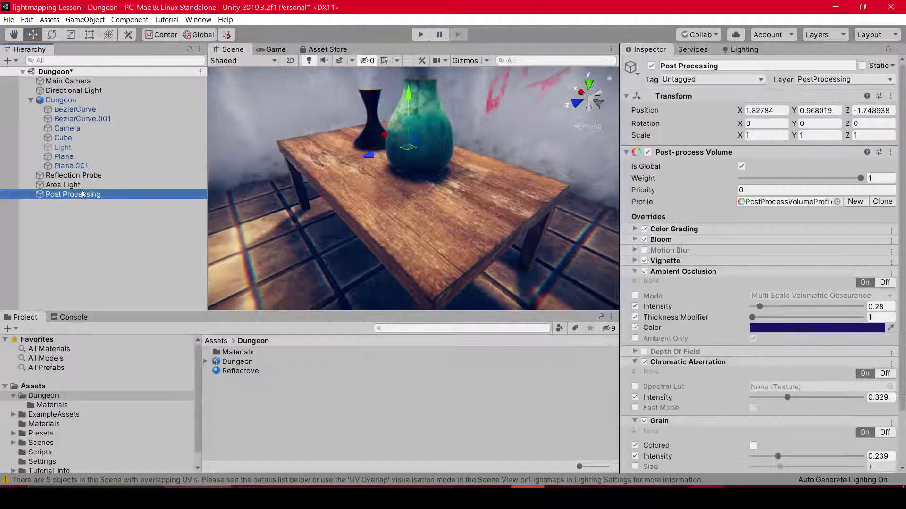
drag(777, 457, 768, 459)
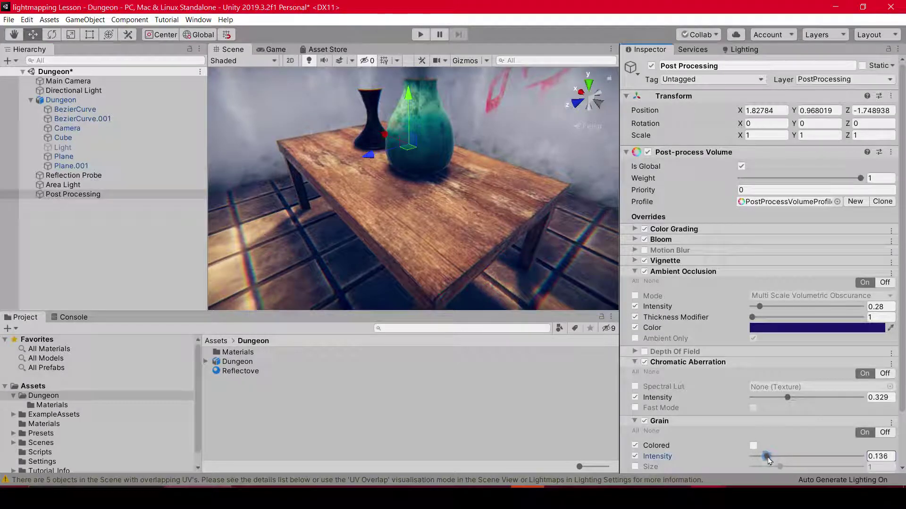
scroll(454, 197, up, 3)
scroll(454, 197, down, 5)
scroll(472, 212, down, 4)
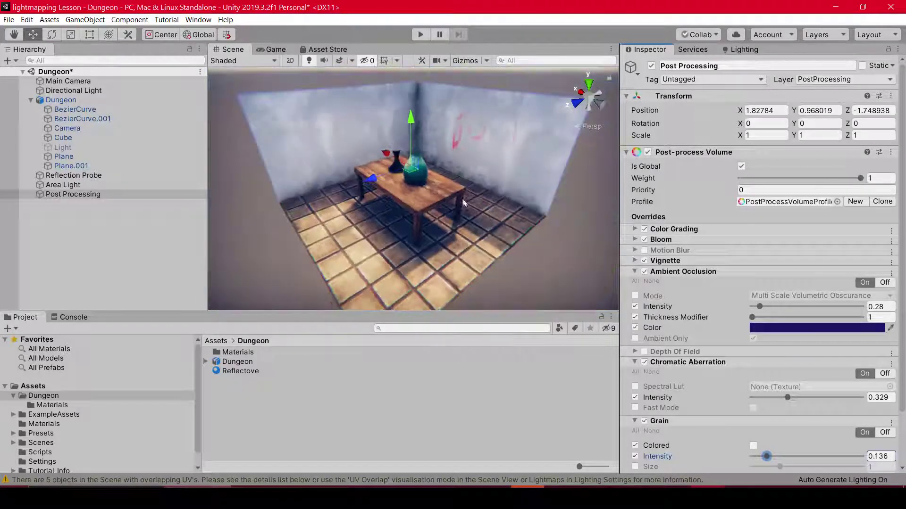
click(534, 250)
scroll(534, 250, up, 3)
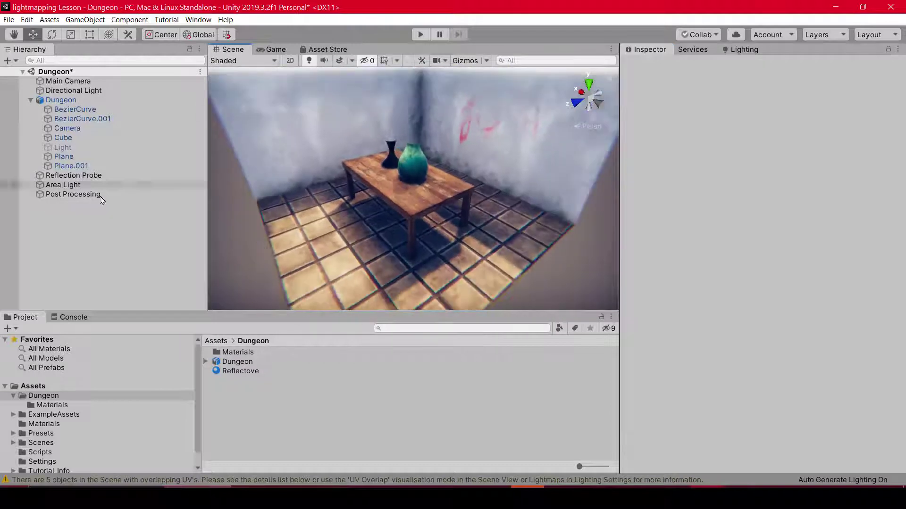
Step: Switch the Post Processing object off and back on to compare, then reselect it
click(81, 195)
click(651, 66)
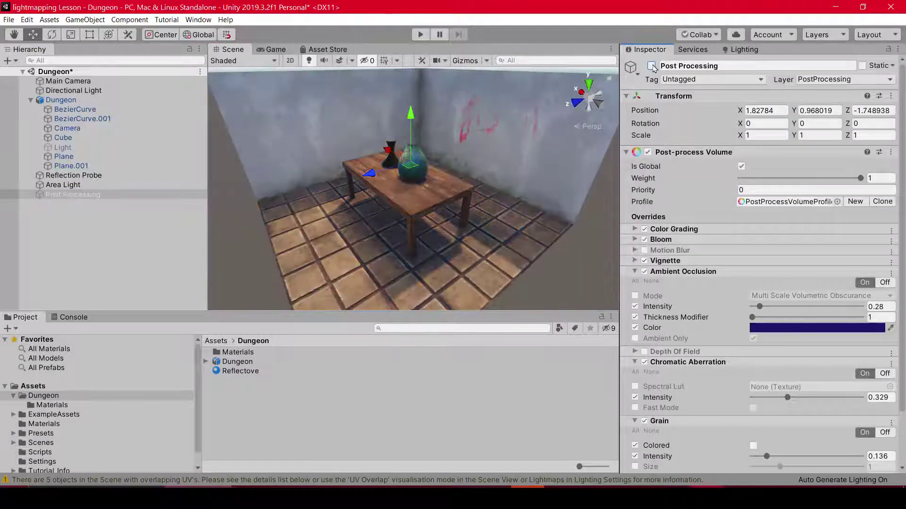
click(652, 66)
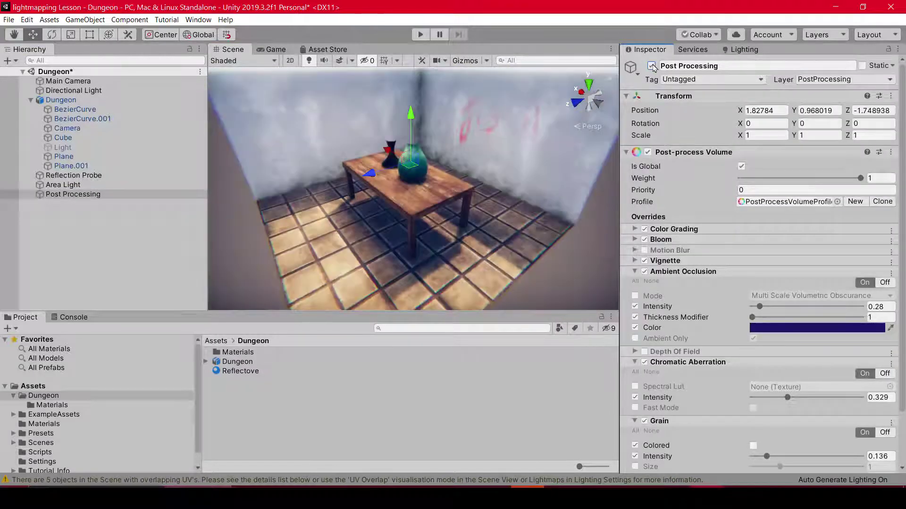
mouse_move(424, 212)
alt+mouse_down()
mouse_move(380, 249)
mouse_move(394, 206)
alt+mouse_up()
scroll(384, 231, down, 5)
scroll(384, 232, up, 6)
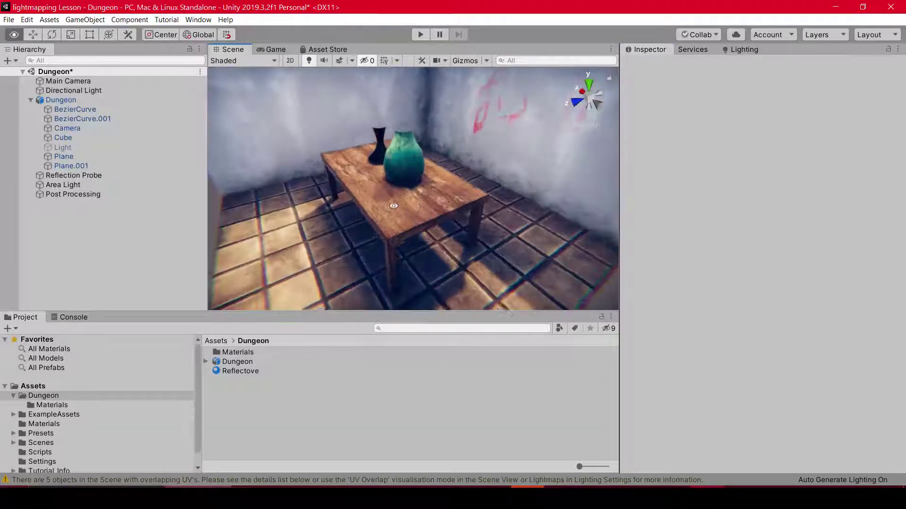
click(65, 194)
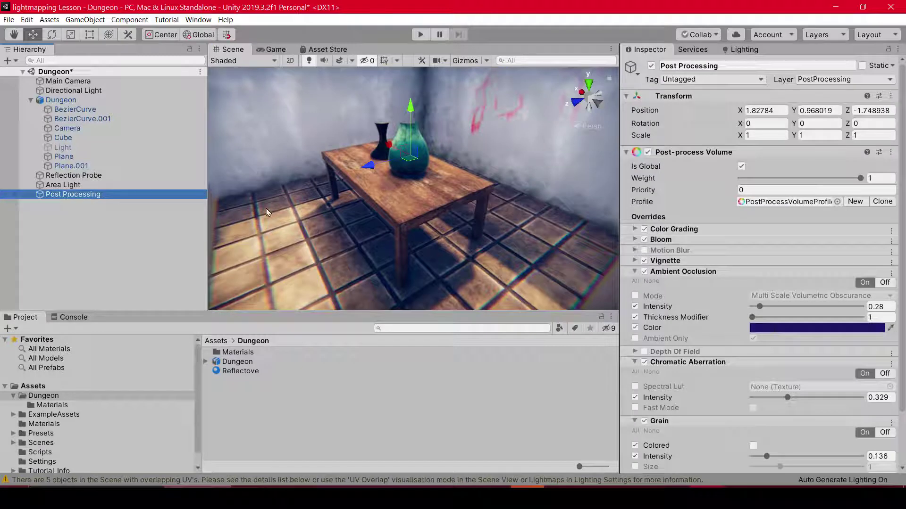
Step: Lower the volume Weight from 1 to 0.79 and view the softened room
mouse_move(860, 178)
mouse_down()
mouse_move(785, 178)
mouse_move(832, 179)
mouse_up()
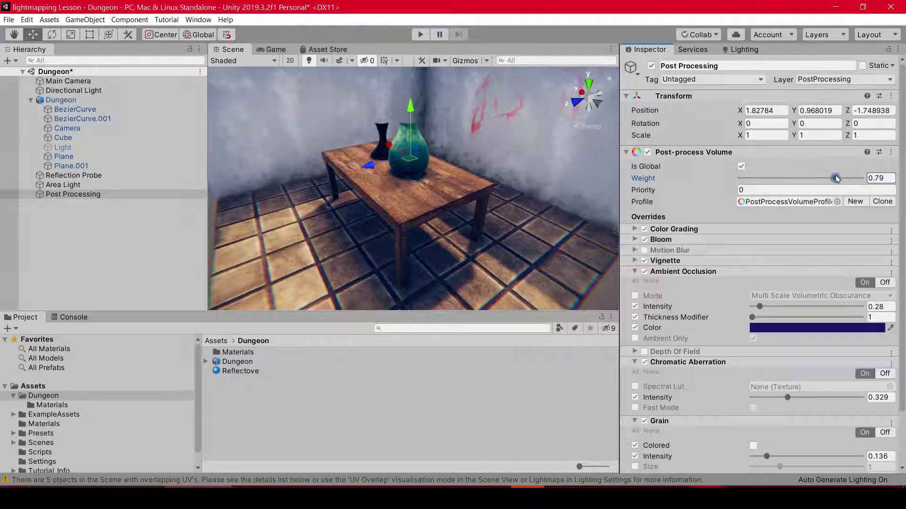
scroll(541, 264, down, 2)
scroll(542, 264, down, 2)
scroll(542, 264, down, 2)
scroll(541, 264, down, 1)
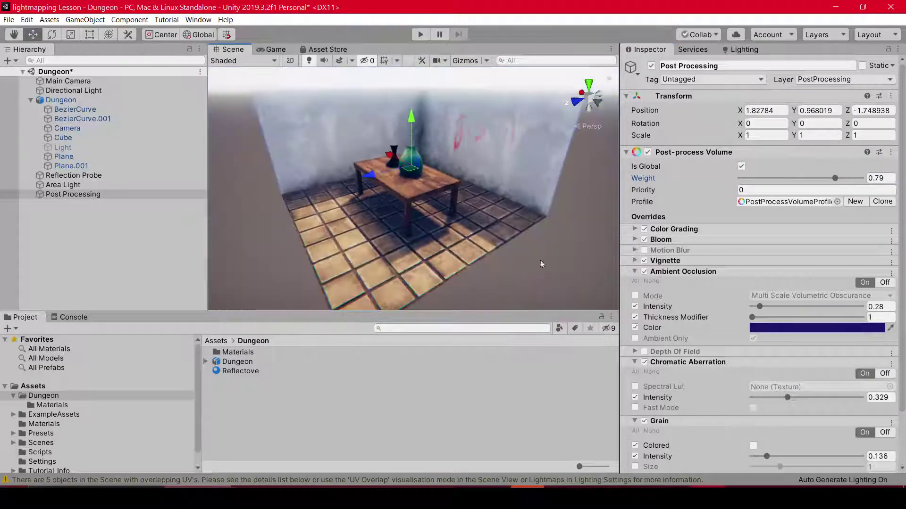
click(541, 264)
scroll(445, 200, up, 5)
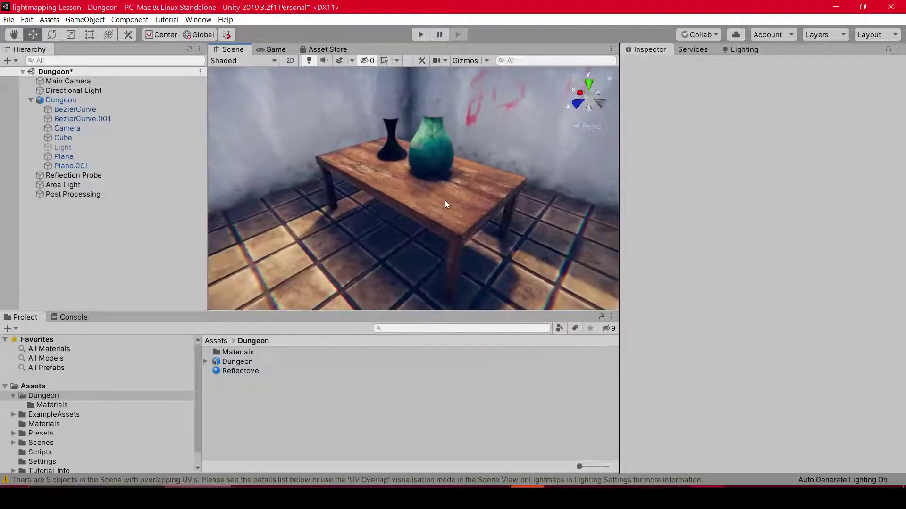
scroll(447, 205, down, 1)
click(66, 195)
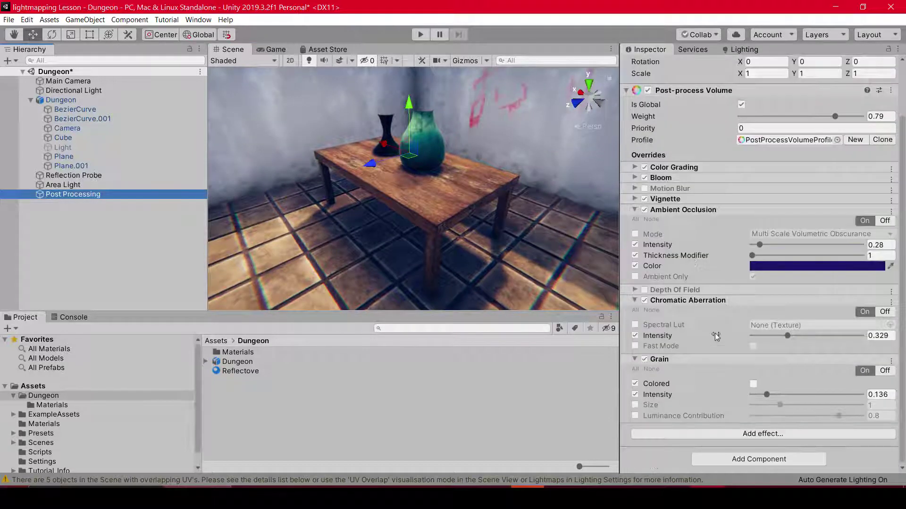